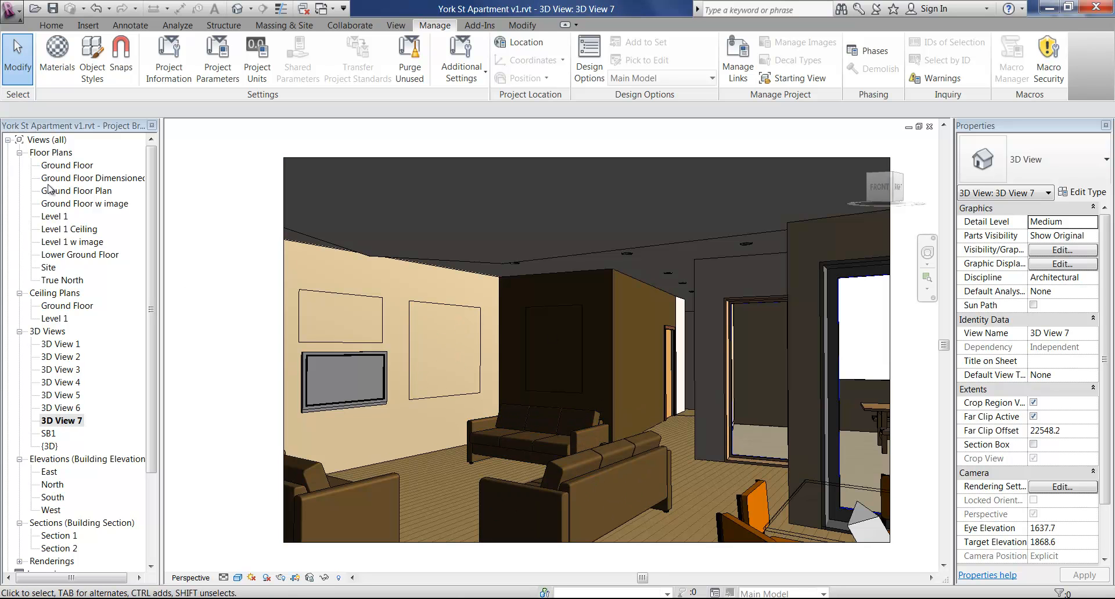
Open the Ground Floor Plan view and set its visual style to Shaded.
{"action": "double_click", "coordinate": [81, 192]}
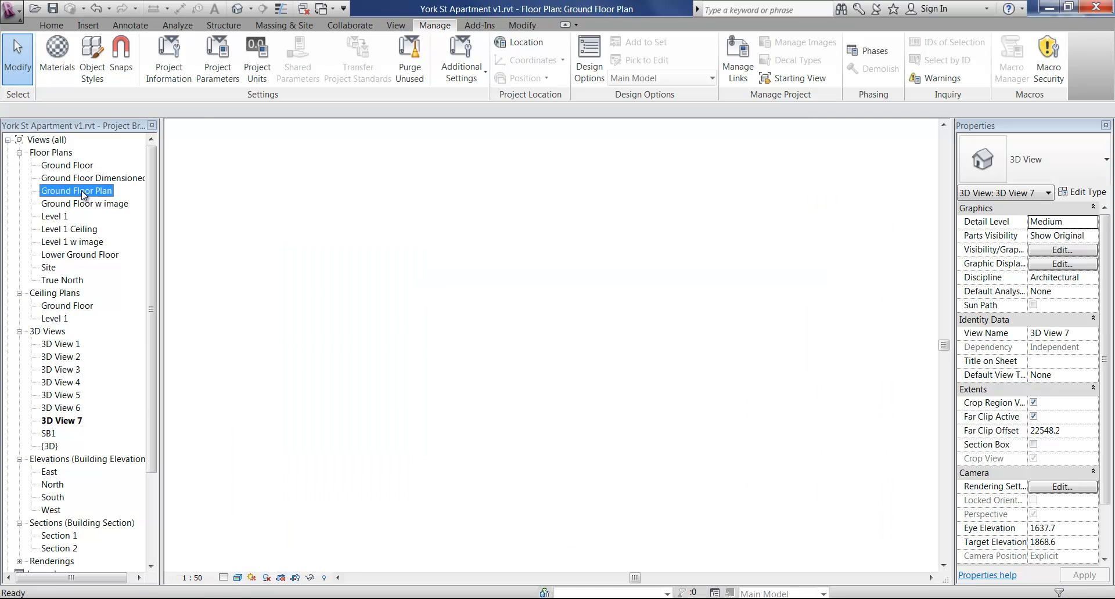
{"action": "middle_click_drag", "start_coordinate": [552, 320], "coordinate": [560, 312]}
{"action": "scroll", "coordinate": [558, 325], "scroll_direction": "down", "scroll_amount": 2}
{"action": "middle_click_drag", "start_coordinate": [551, 360], "coordinate": [580, 302]}
{"action": "middle_click_drag", "start_coordinate": [815, 424], "coordinate": [777, 402]}
{"action": "scroll", "coordinate": [794, 284], "scroll_direction": "down", "scroll_amount": 1}
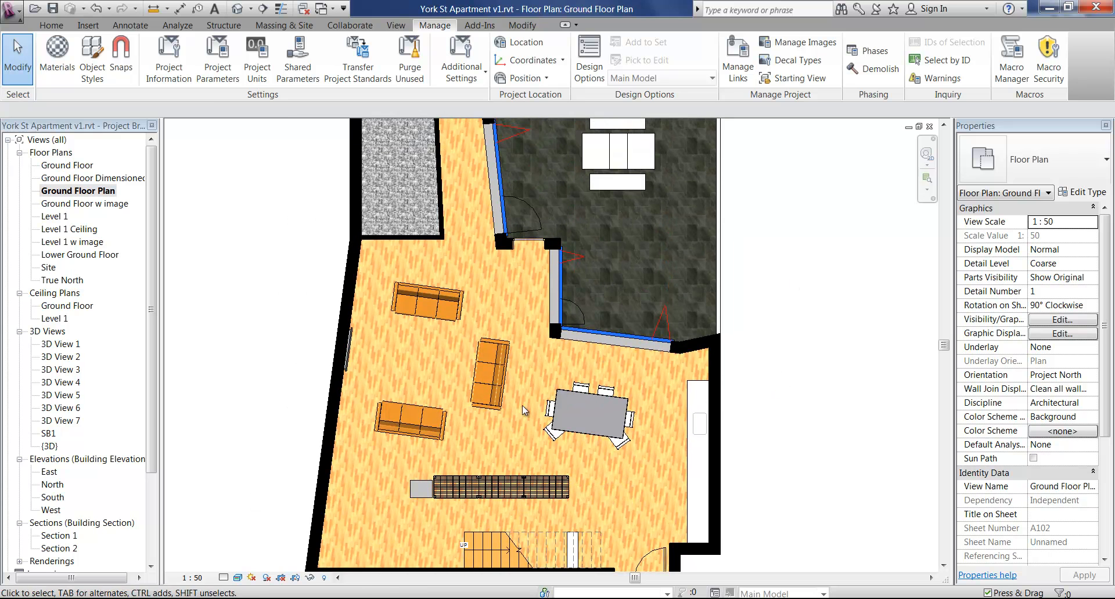
{"action": "middle_click_drag", "start_coordinate": [271, 387], "coordinate": [295, 356]}
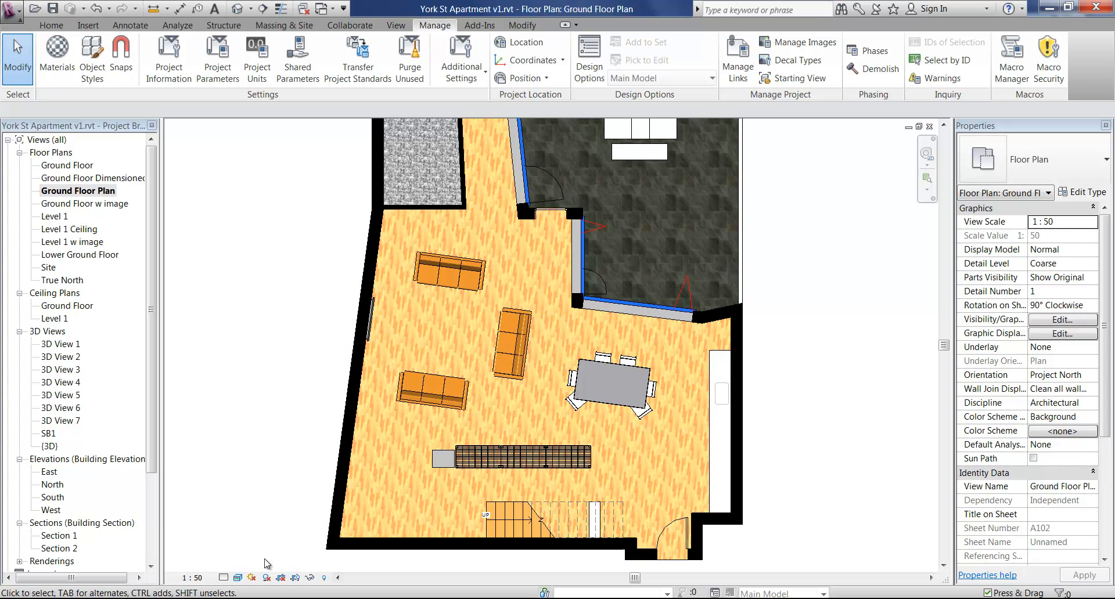
{"action": "left_click", "coordinate": [239, 578]}
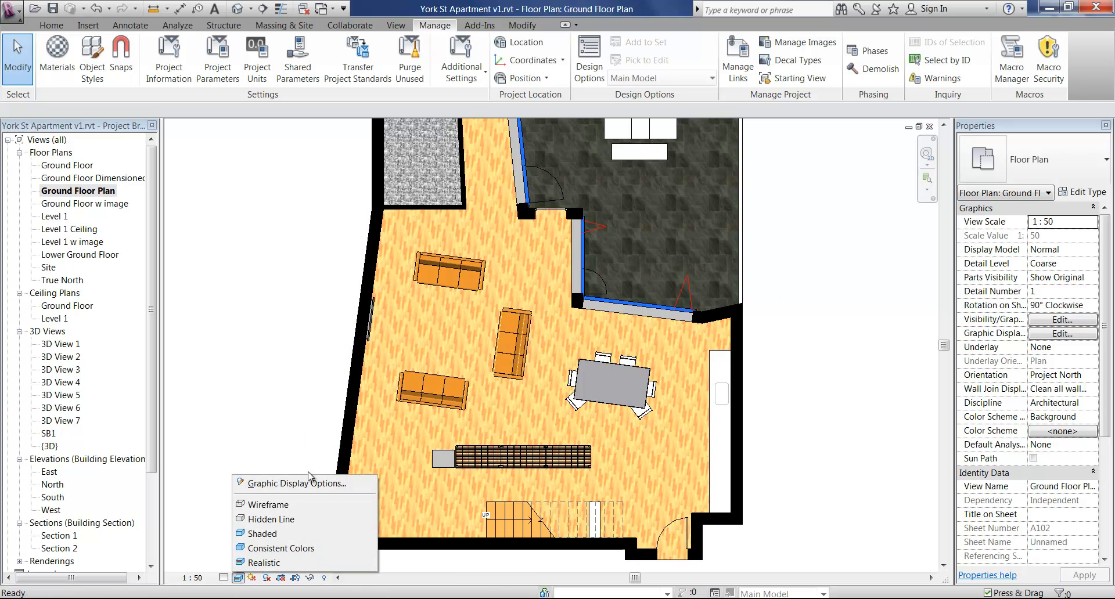
{"action": "left_click", "coordinate": [262, 534]}
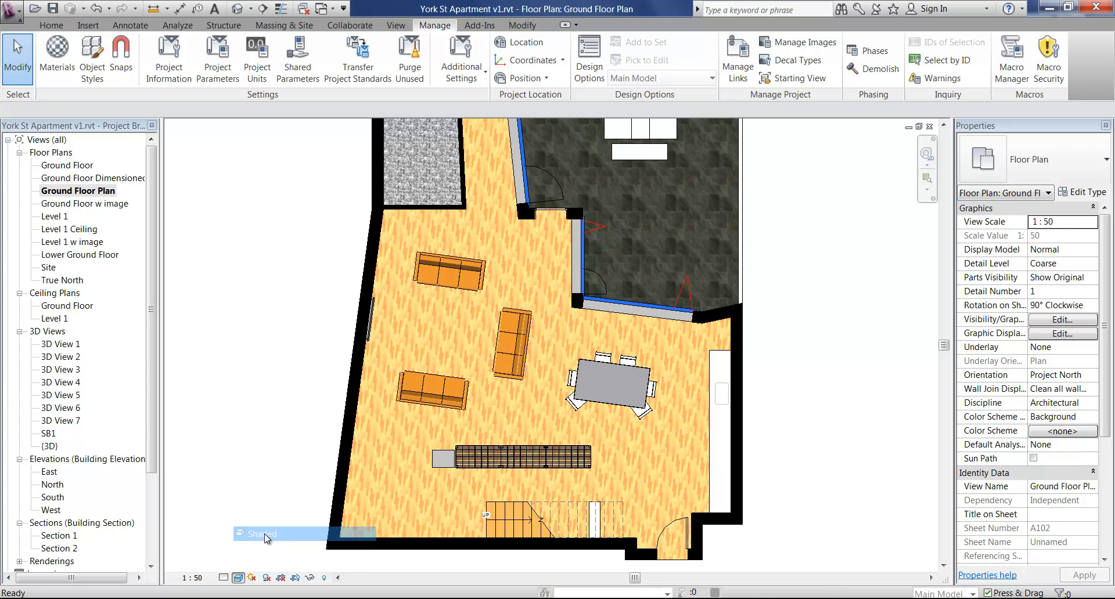
{"action": "left_click", "coordinate": [657, 363]}
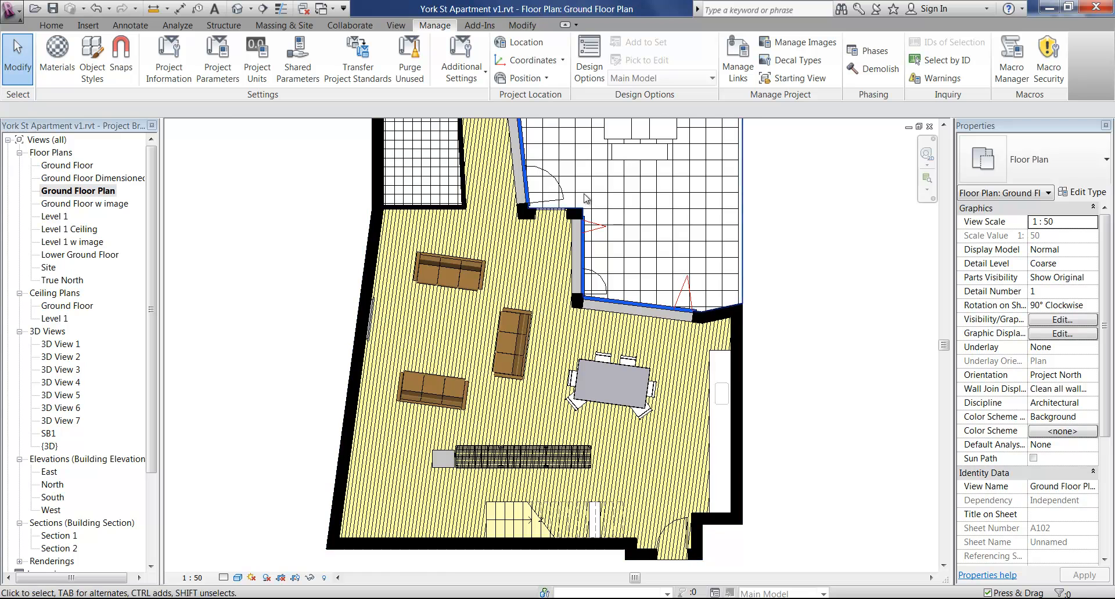
Switch the plan around the doorway between the living area and terrace to Realistic, and return it to Shaded.
{"action": "scroll", "coordinate": [572, 227], "scroll_direction": "up", "scroll_amount": 3}
{"action": "scroll", "coordinate": [535, 273], "scroll_direction": "up", "scroll_amount": 2}
{"action": "middle_click_drag", "start_coordinate": [535, 273], "coordinate": [555, 264]}
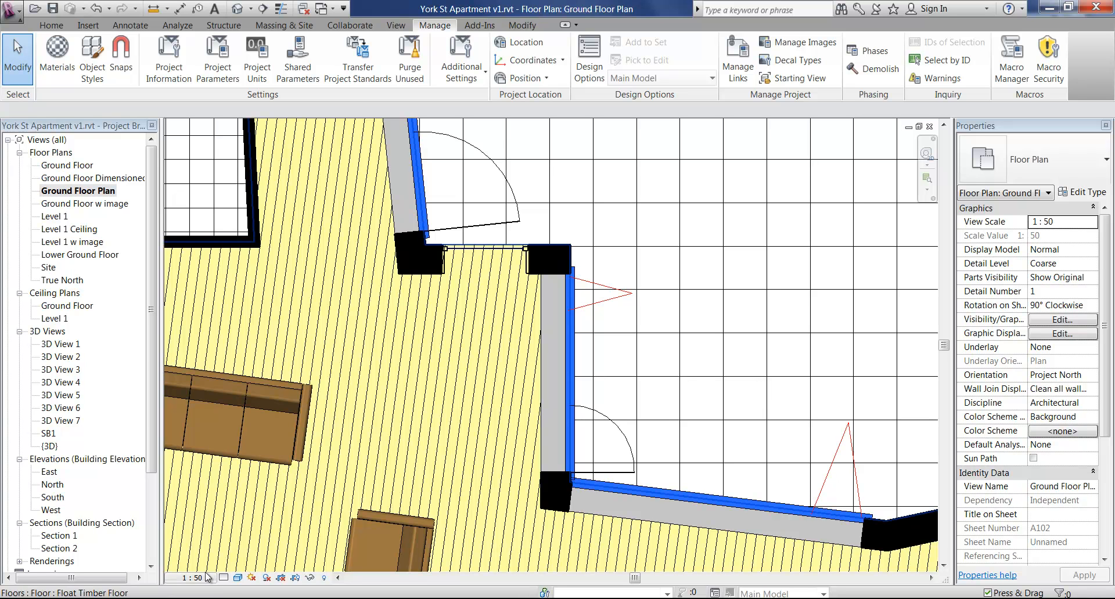
{"action": "left_click", "coordinate": [238, 578]}
{"action": "left_click", "coordinate": [256, 563]}
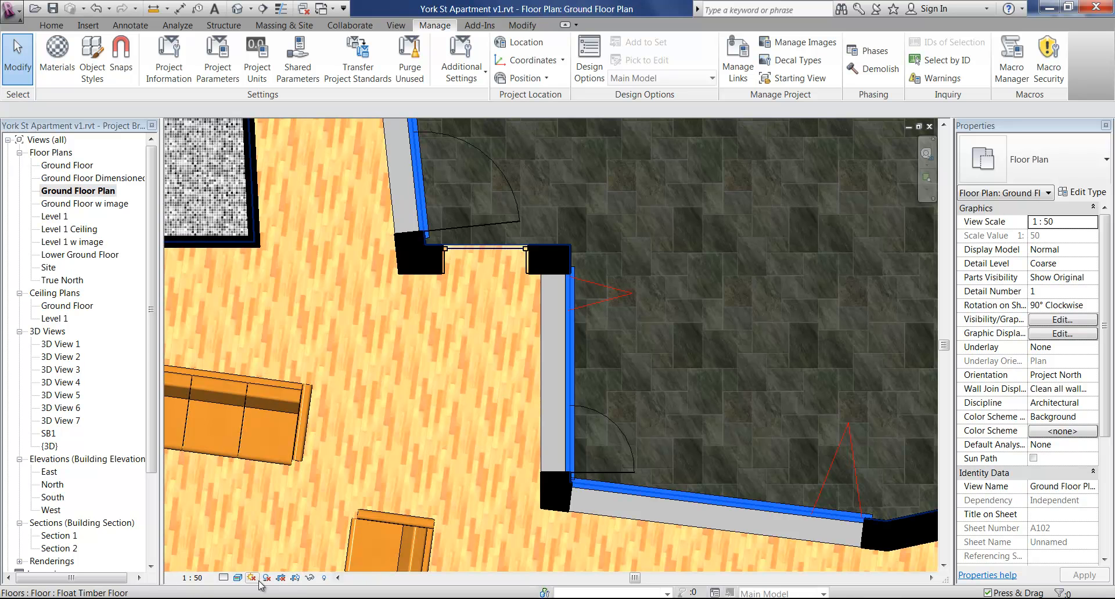
{"action": "left_click", "coordinate": [239, 578]}
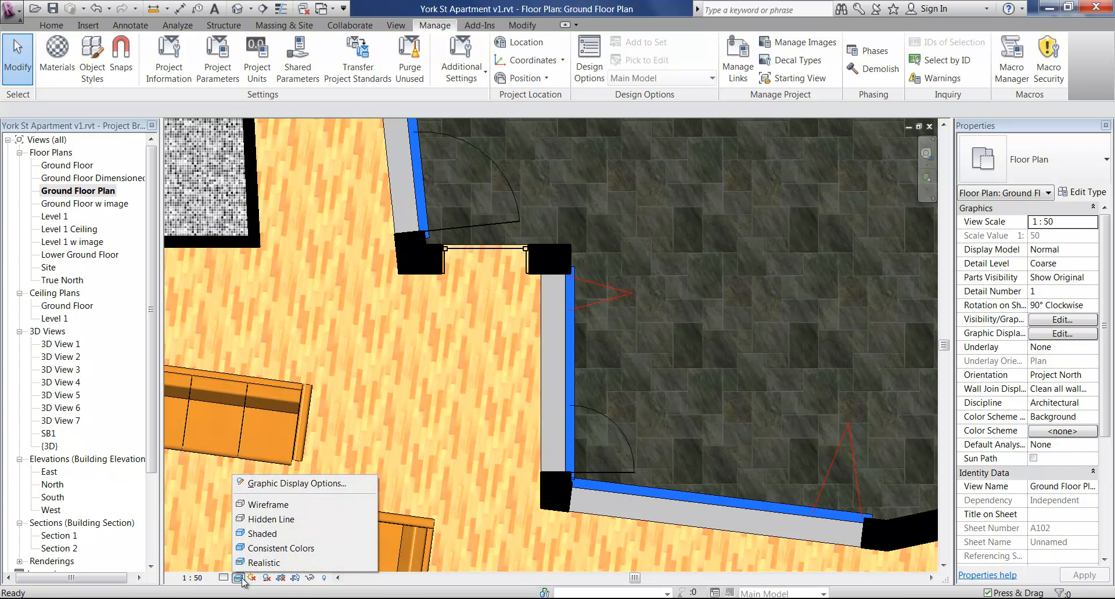
{"action": "left_click", "coordinate": [270, 534]}
Show the floor plan in Hidden Line and then in the Consistent Colors visual style.
{"action": "left_click", "coordinate": [239, 578]}
{"action": "left_click", "coordinate": [260, 522]}
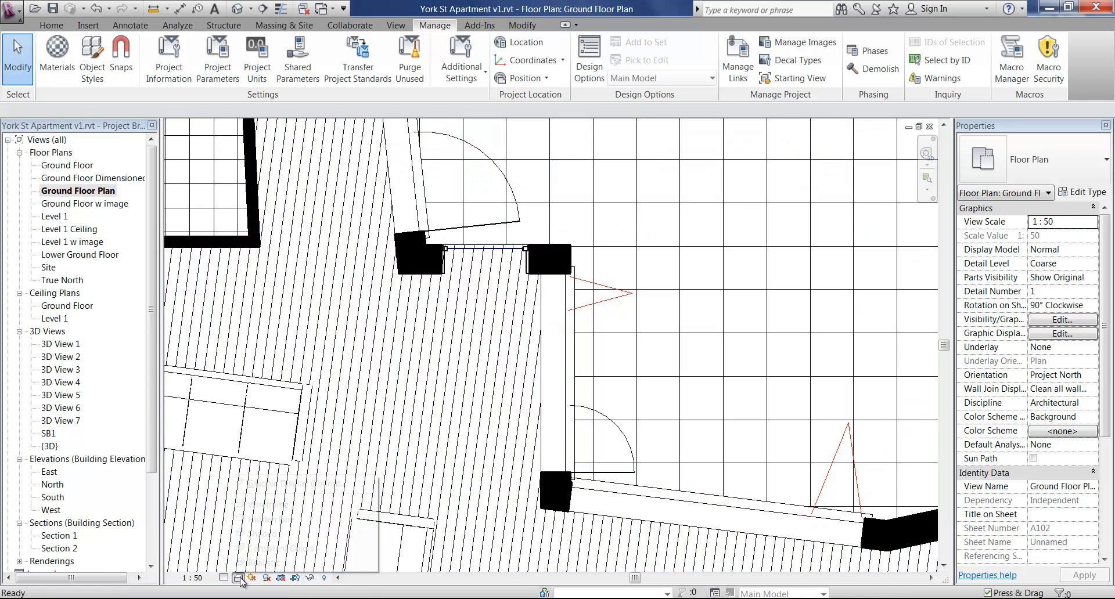
{"action": "left_click", "coordinate": [238, 578]}
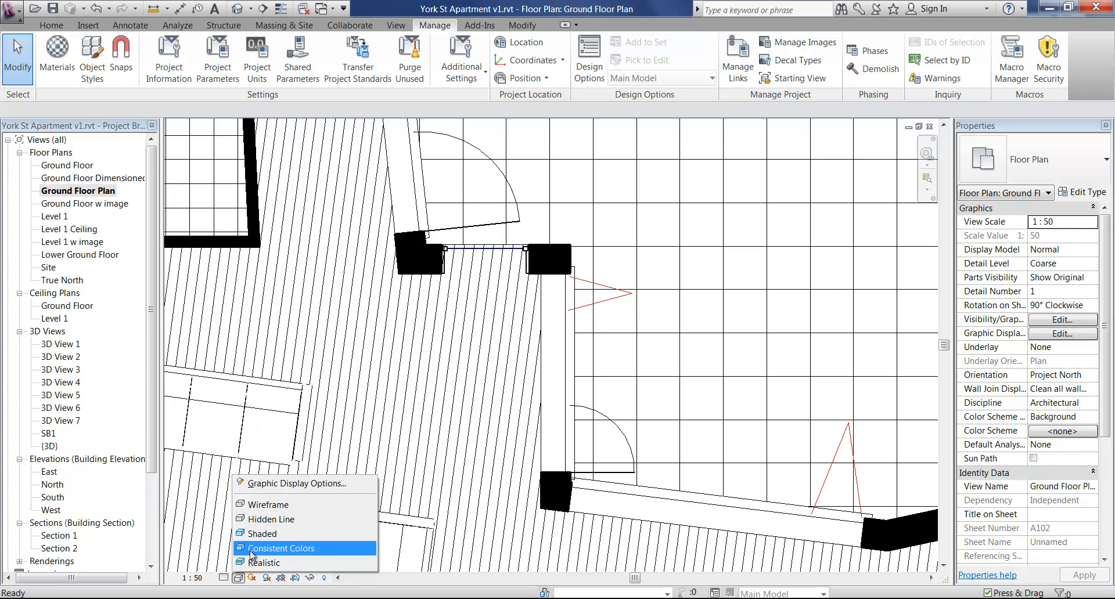
{"action": "left_click", "coordinate": [251, 550]}
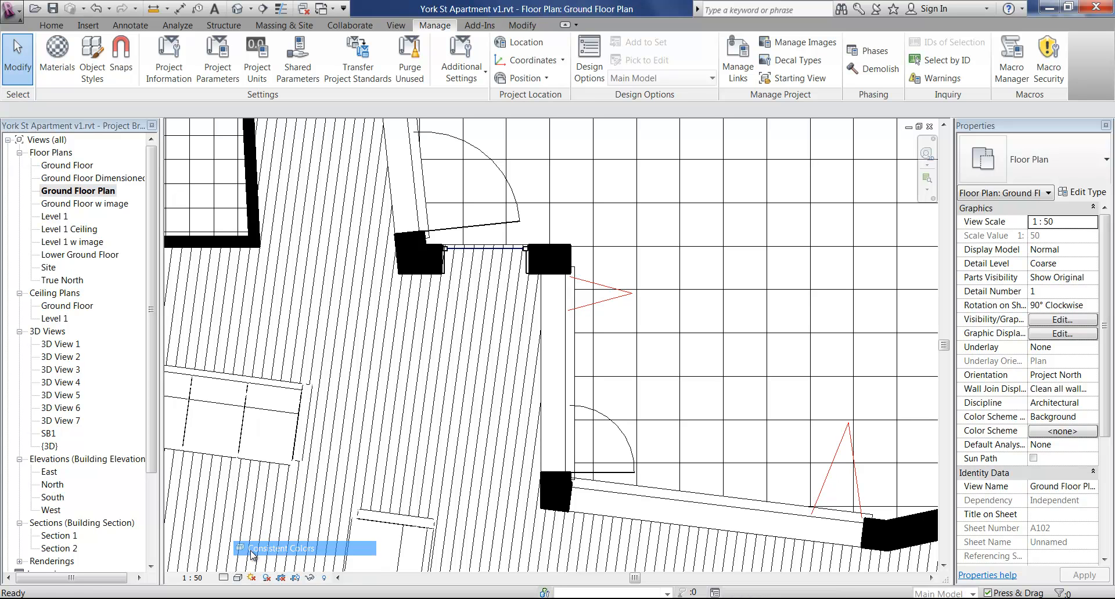
Switch the floor plan's visual style to Hidden Line and back to Shaded.
{"action": "left_click", "coordinate": [238, 578]}
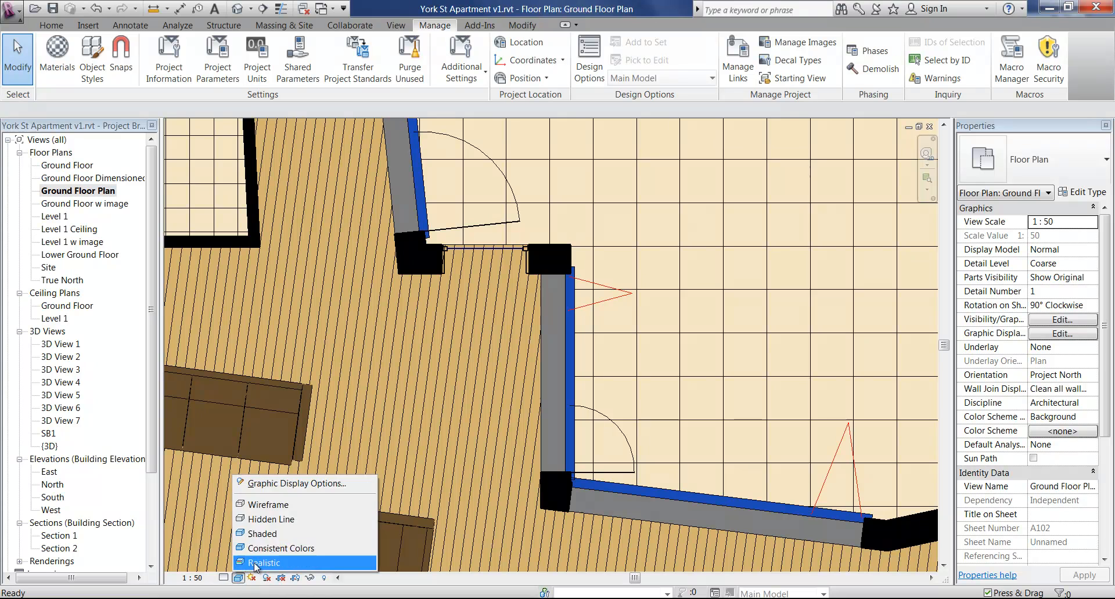
{"action": "left_click", "coordinate": [271, 519]}
{"action": "left_click", "coordinate": [238, 578]}
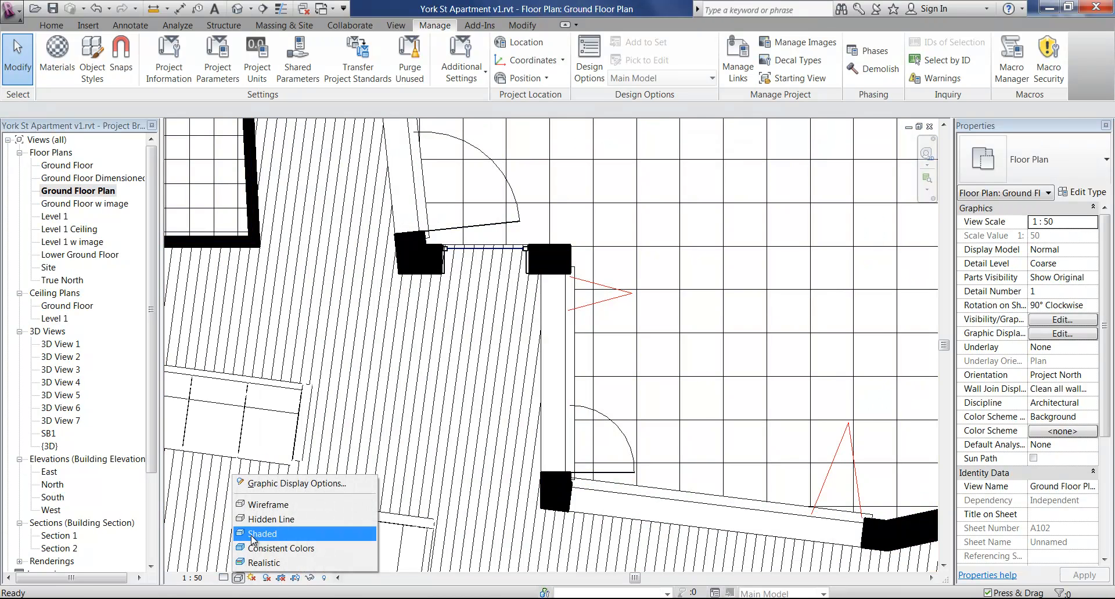
{"action": "left_click", "coordinate": [262, 534]}
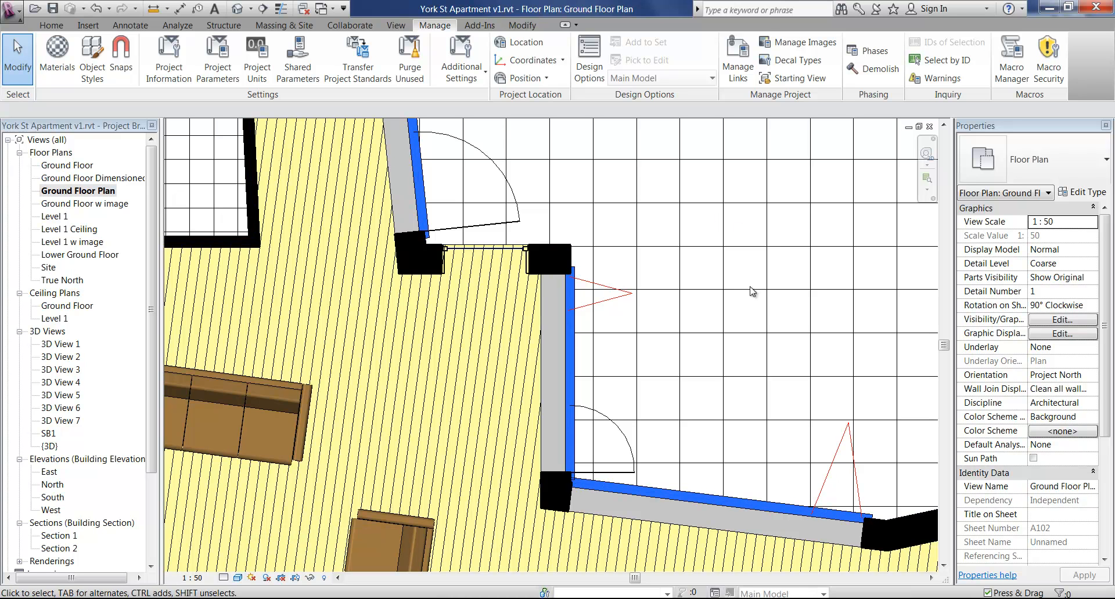
Alternate the floor plan's visual style twice between Consistent Colors and Shaded to compare the material colours.
{"action": "left_click", "coordinate": [238, 578]}
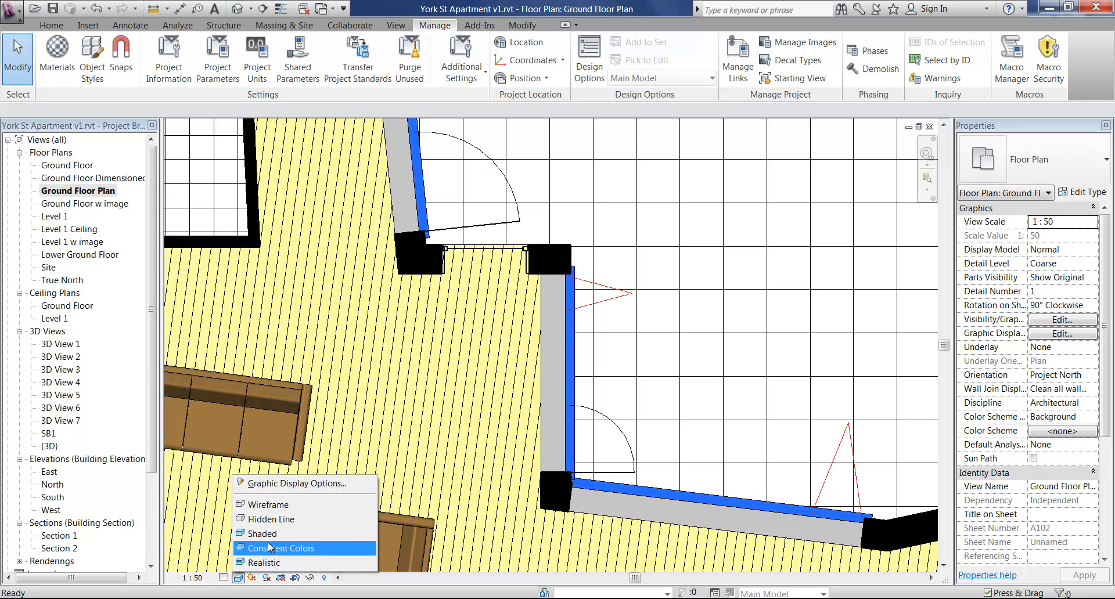
{"action": "left_click", "coordinate": [270, 548]}
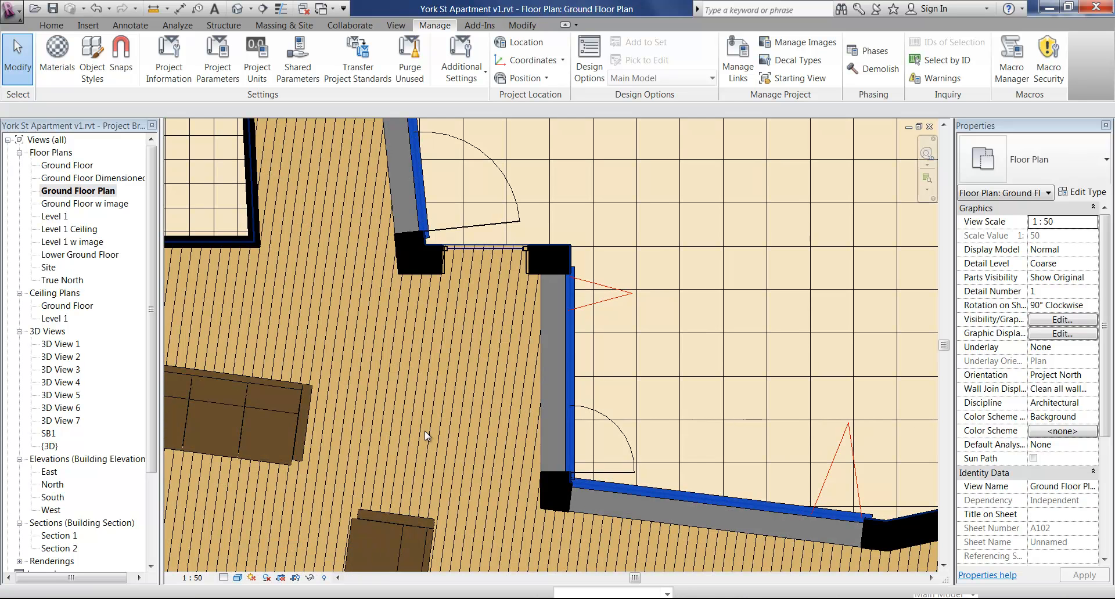
{"action": "left_click", "coordinate": [238, 578]}
{"action": "left_click", "coordinate": [261, 534]}
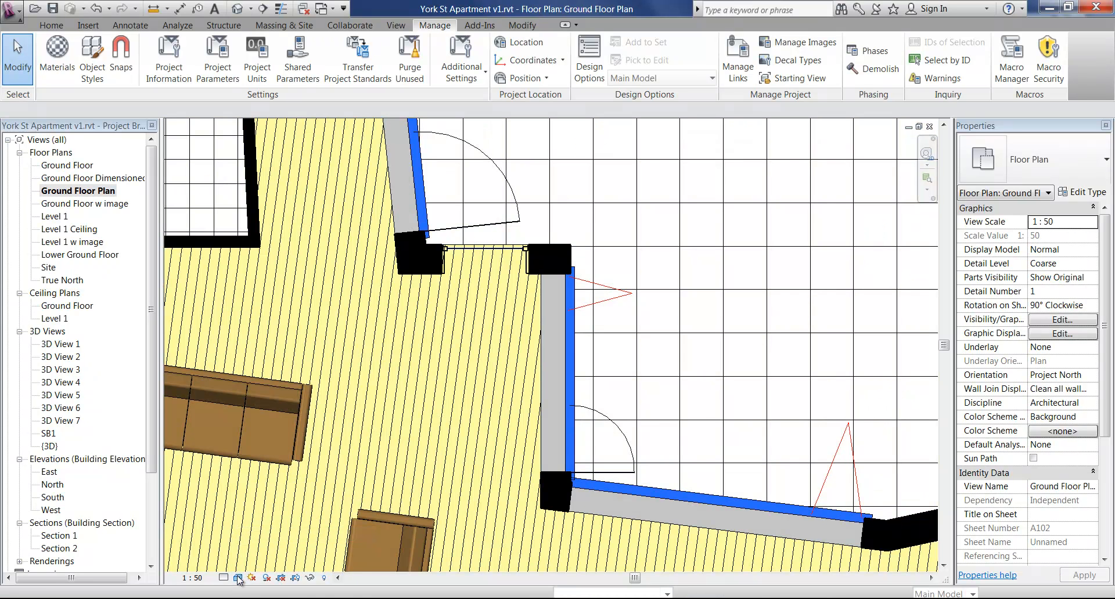
{"action": "left_click", "coordinate": [238, 578]}
{"action": "left_click", "coordinate": [266, 553]}
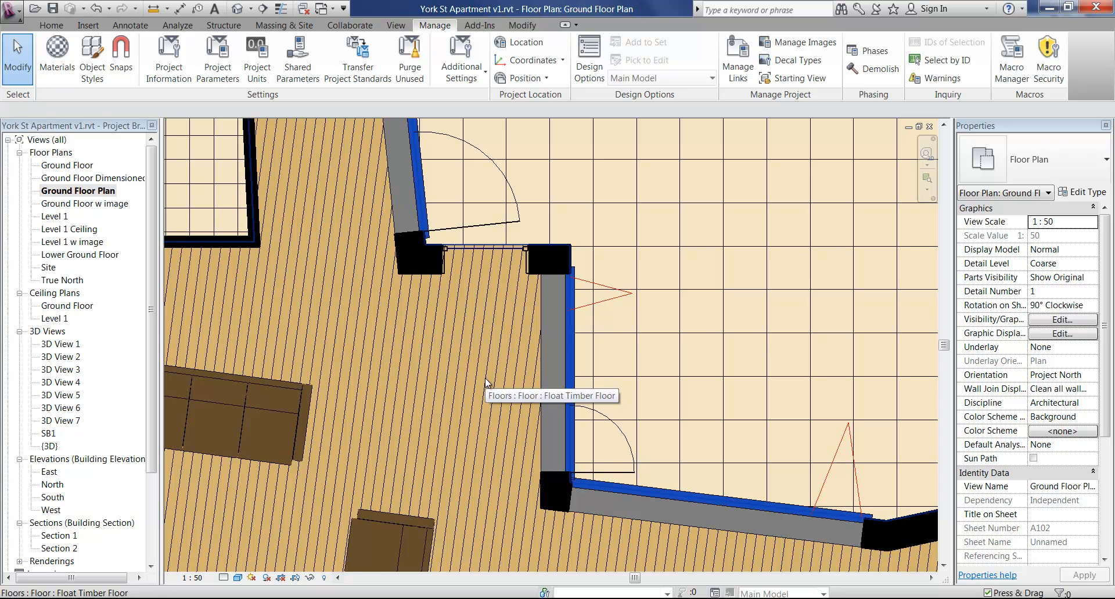
{"action": "left_click", "coordinate": [237, 578]}
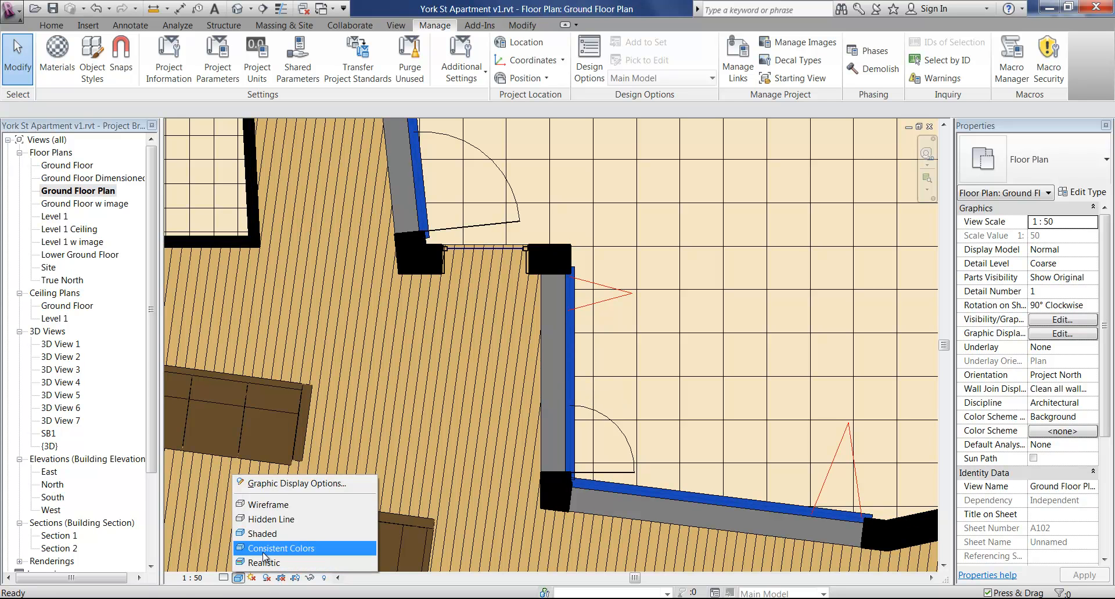
{"action": "left_click", "coordinate": [261, 534]}
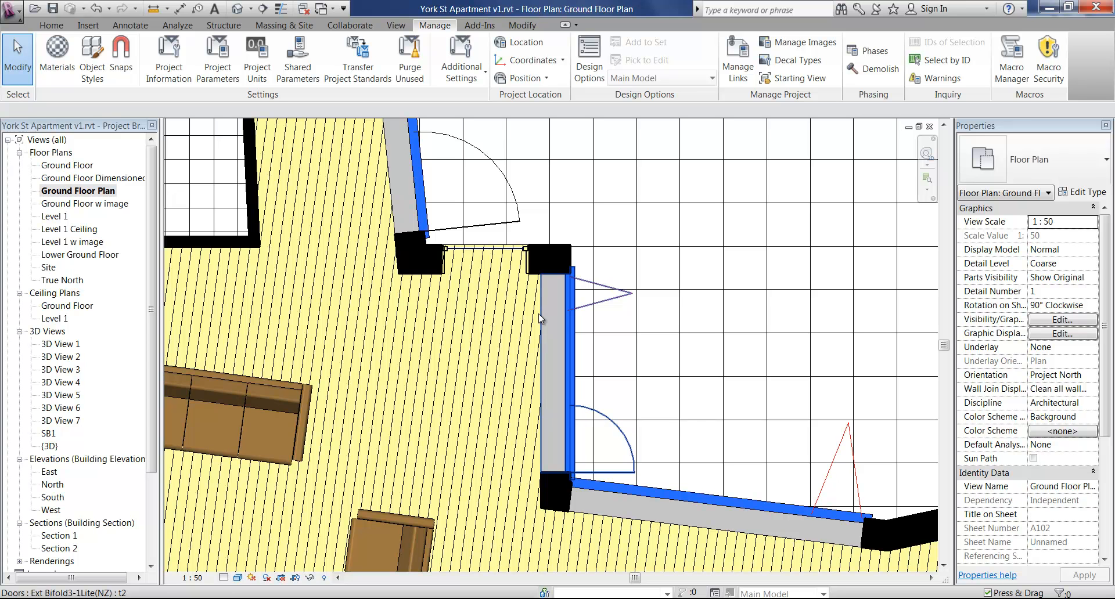
Show the floor plan's material textures in the Realistic visual style, and return the view to Shaded.
{"action": "left_click", "coordinate": [238, 577]}
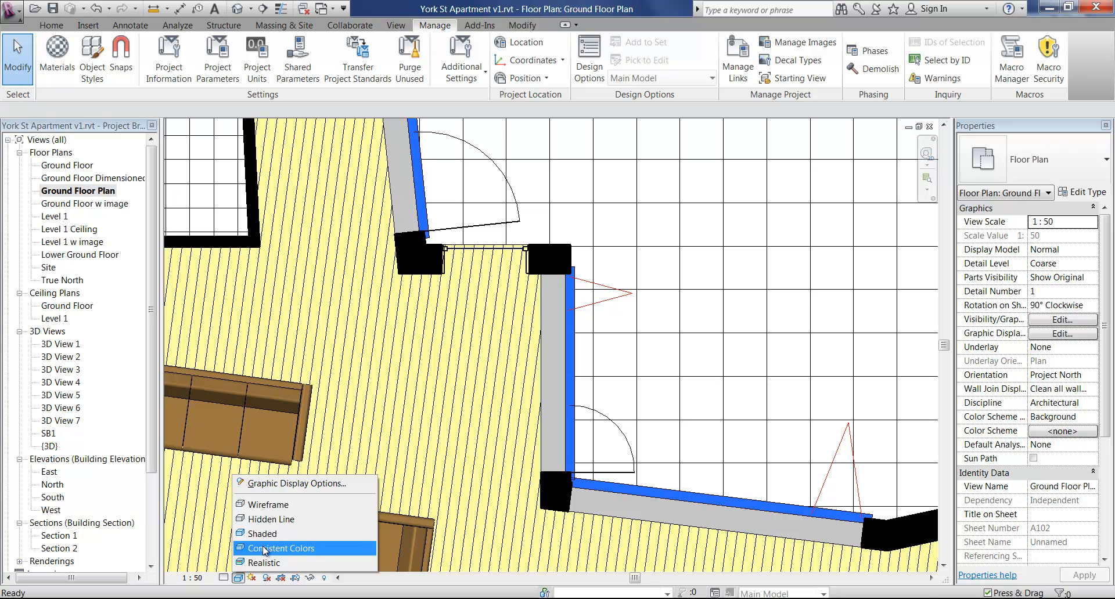
{"action": "left_click", "coordinate": [256, 563]}
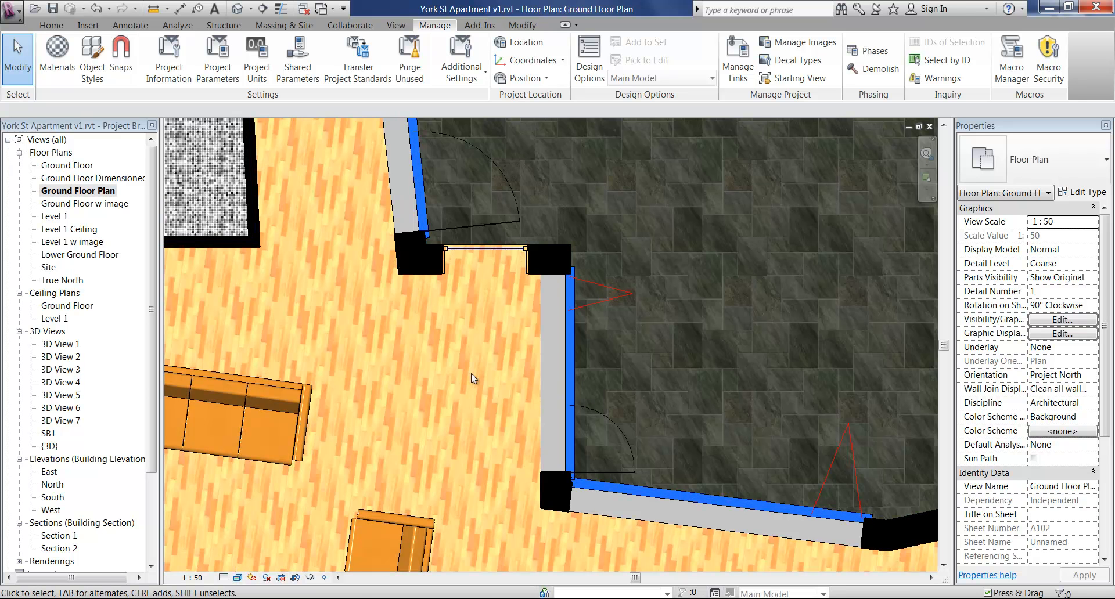
{"action": "left_click", "coordinate": [239, 578]}
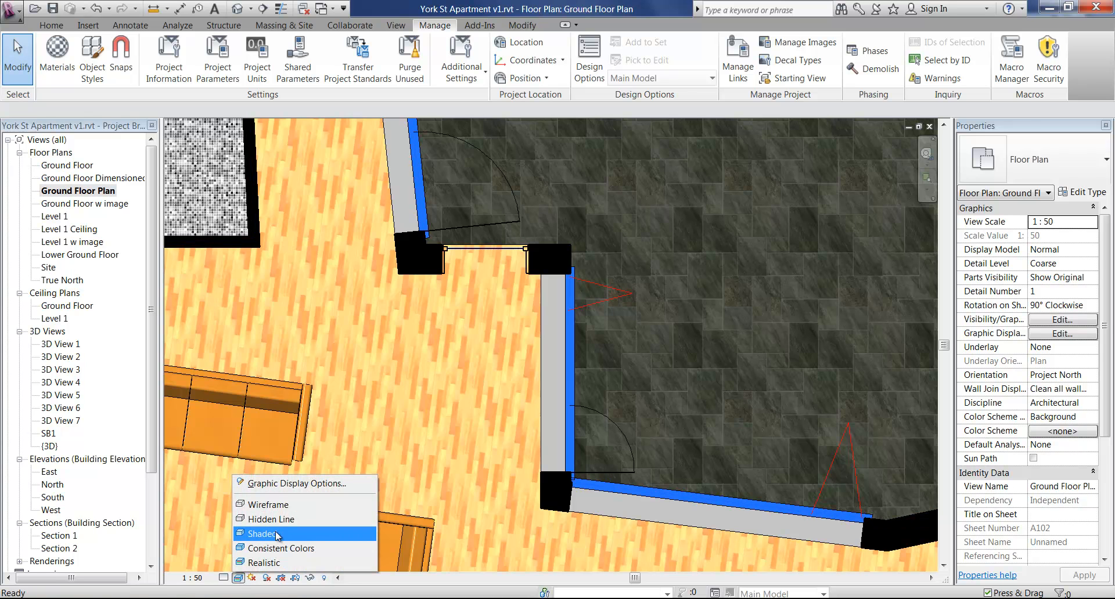
{"action": "left_click", "coordinate": [277, 535]}
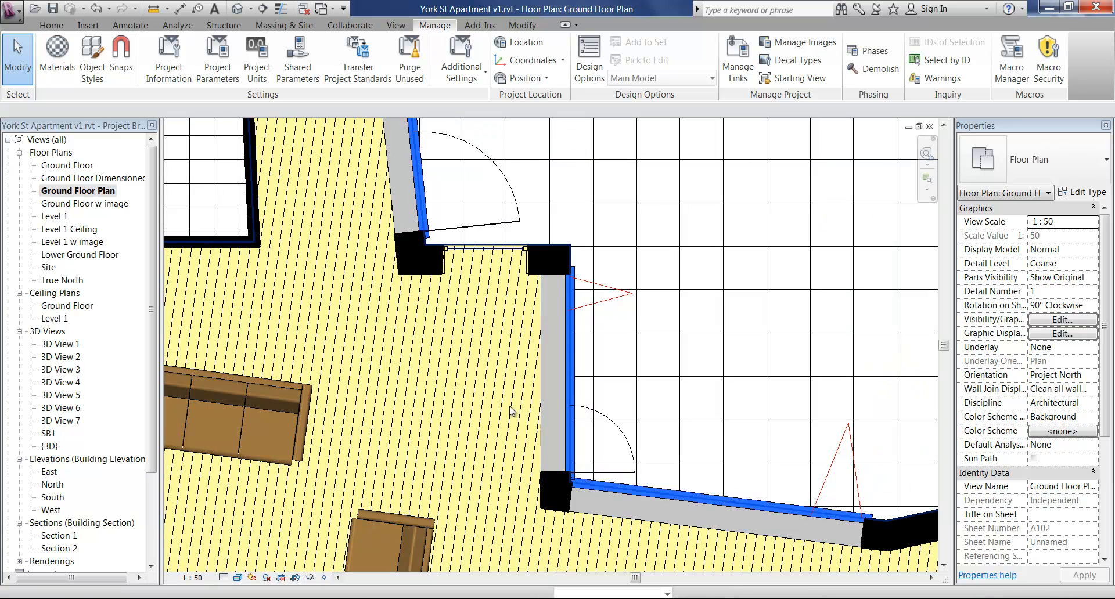
Change the living area's floor from Float Timber Floor to the Generic 150mm type.
{"action": "scroll", "coordinate": [575, 207], "scroll_direction": "down", "scroll_amount": 1}
{"action": "scroll", "coordinate": [575, 207], "scroll_direction": "down", "scroll_amount": 2}
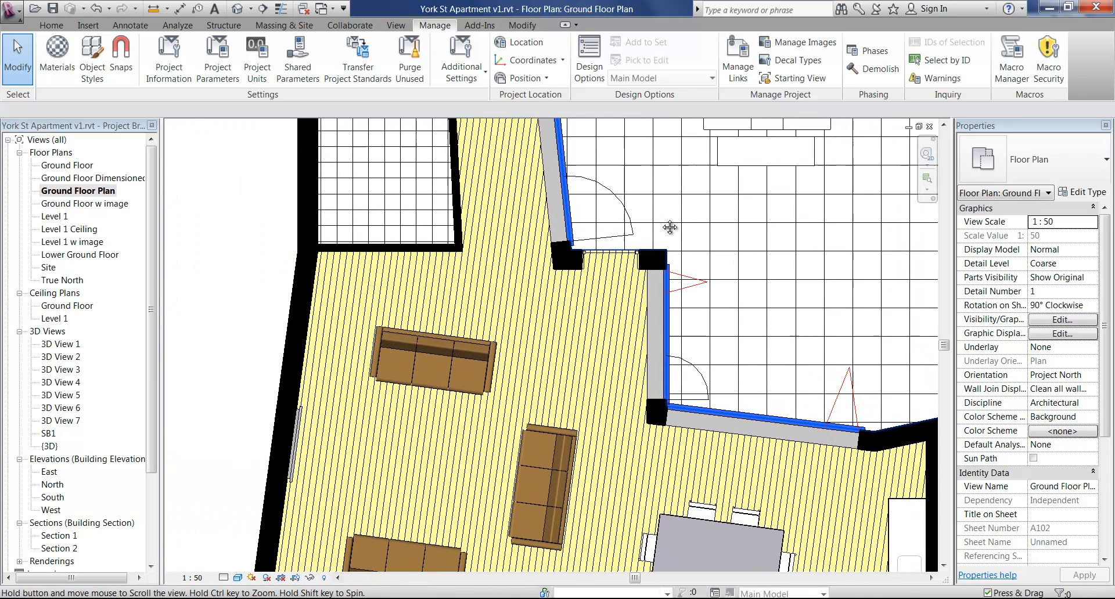
{"action": "middle_click_drag", "start_coordinate": [582, 364], "coordinate": [575, 197]}
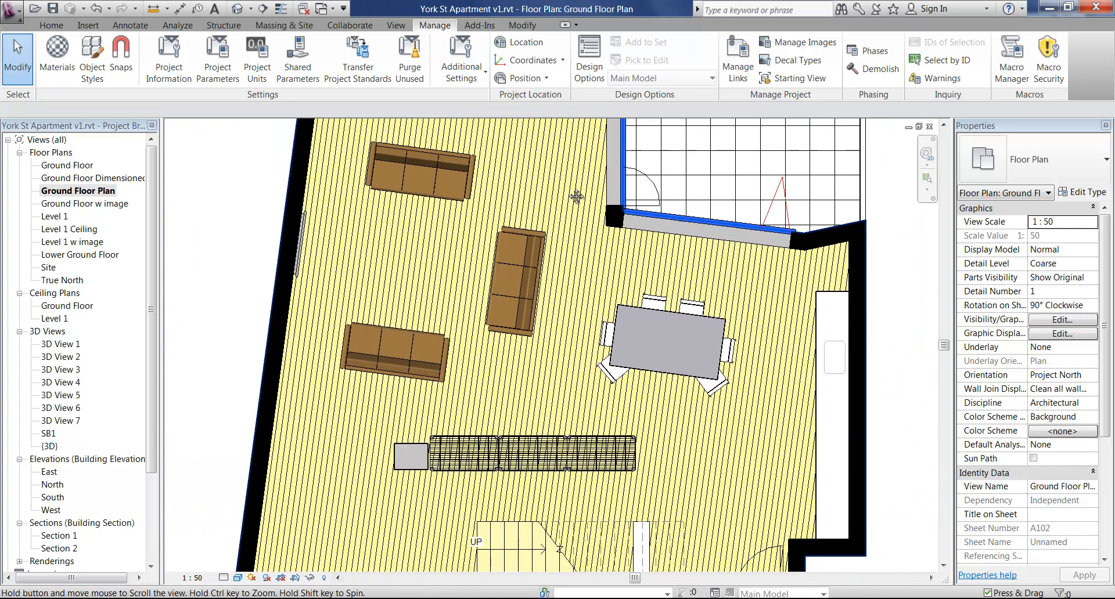
{"action": "left_click", "coordinate": [573, 319]}
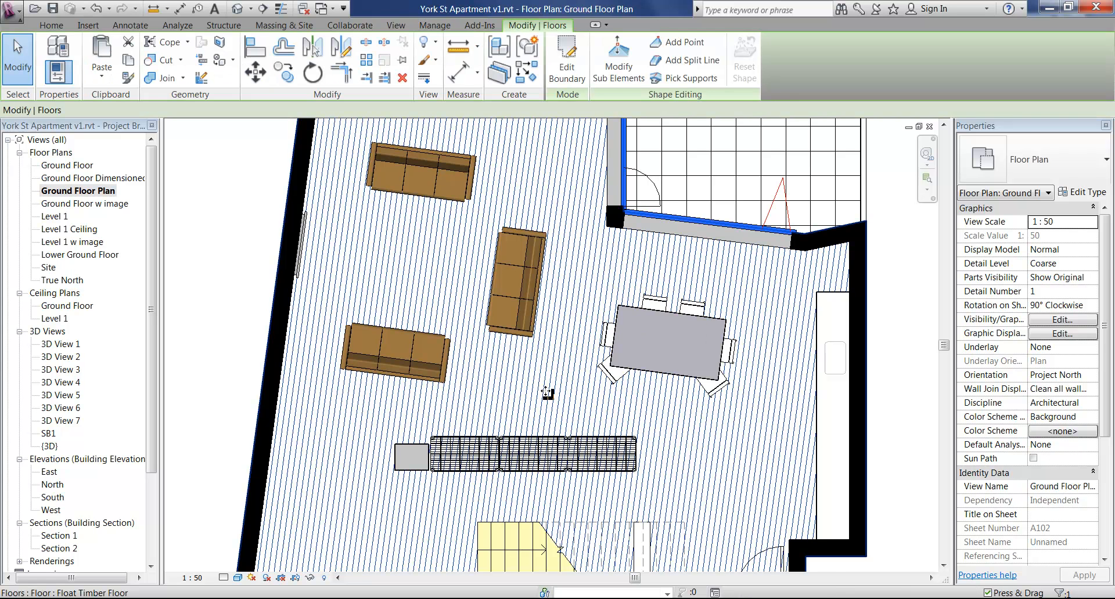
{"action": "left_click", "coordinate": [1069, 174]}
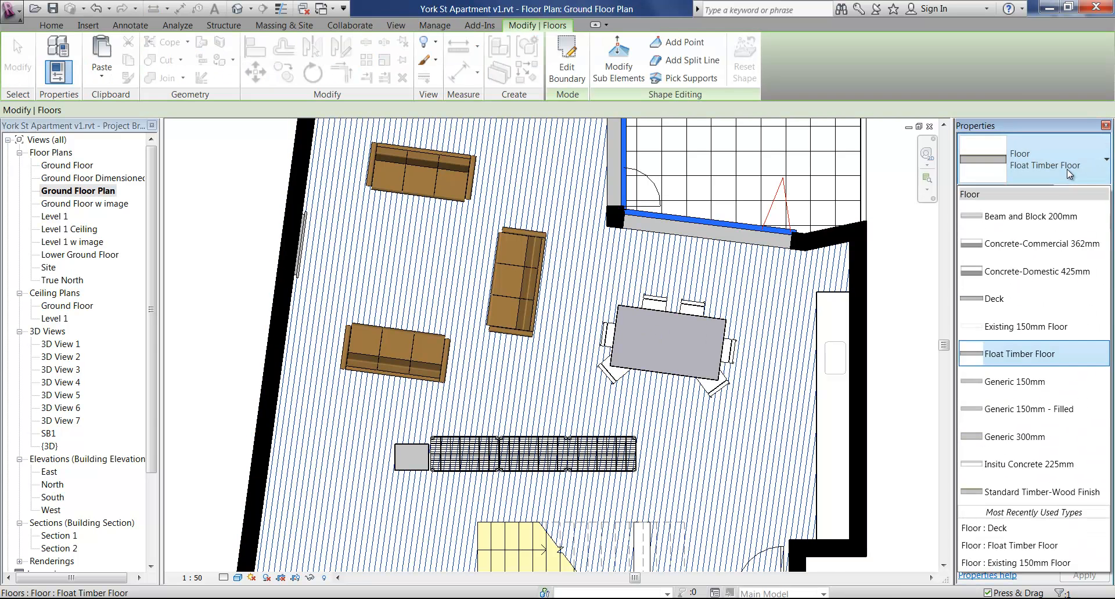
{"action": "left_click", "coordinate": [1000, 384]}
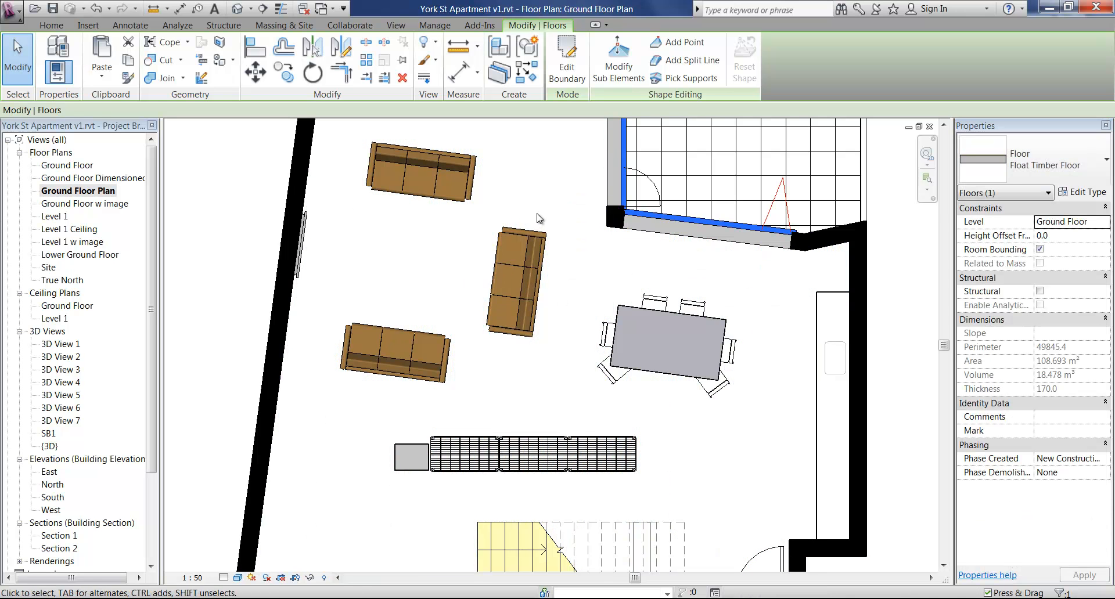
{"action": "middle_click_drag", "start_coordinate": [545, 223], "coordinate": [547, 284]}
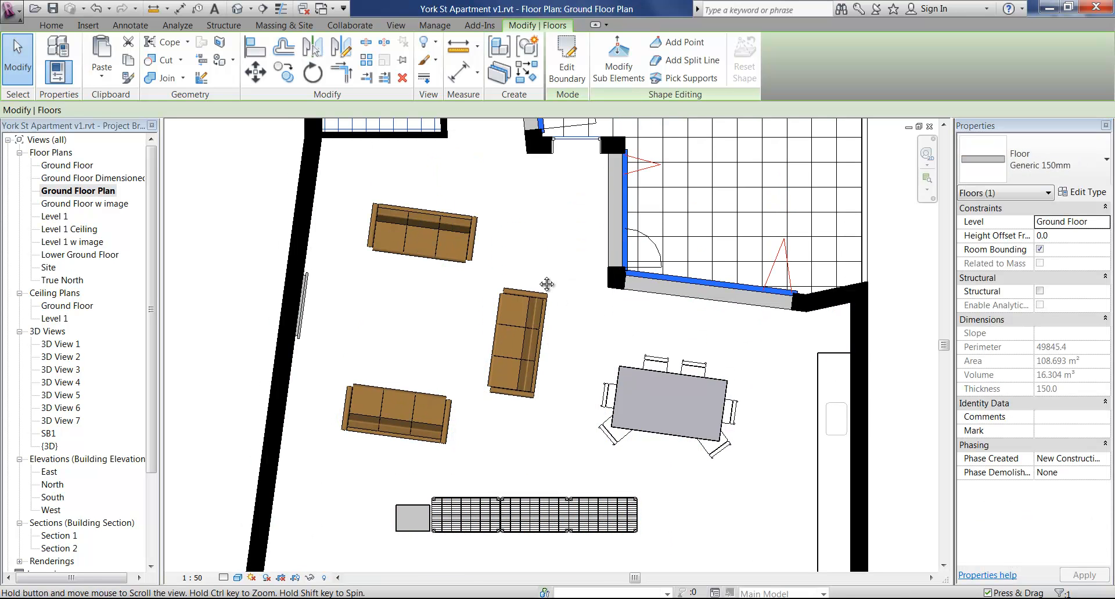
Open the 3D View 7 perspective and select the living area's floor.
{"action": "double_click", "coordinate": [56, 420]}
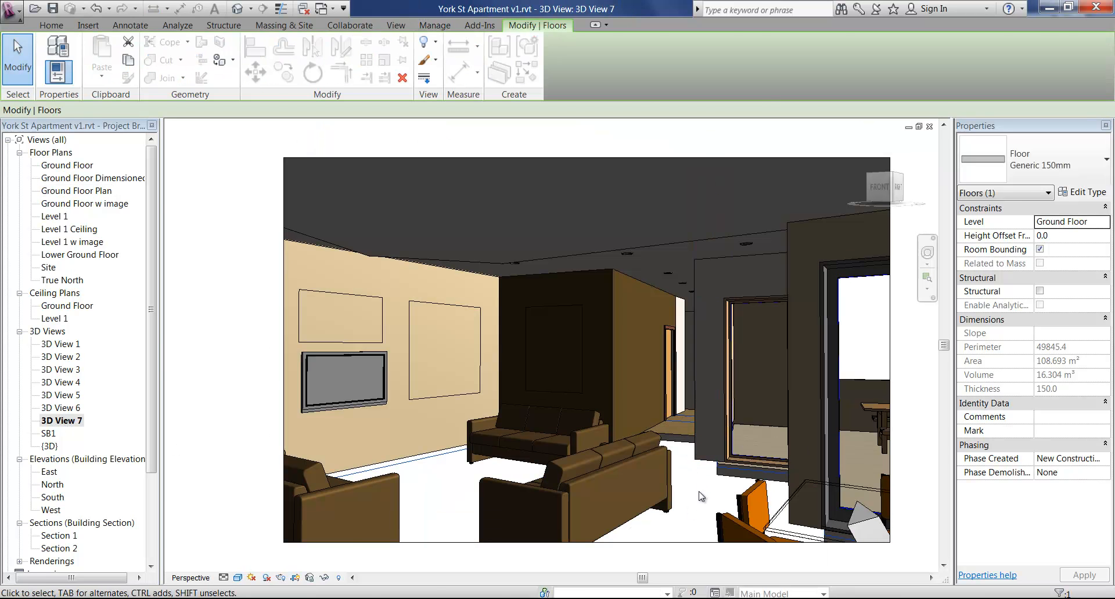
{"action": "key", "text": "Escape"}
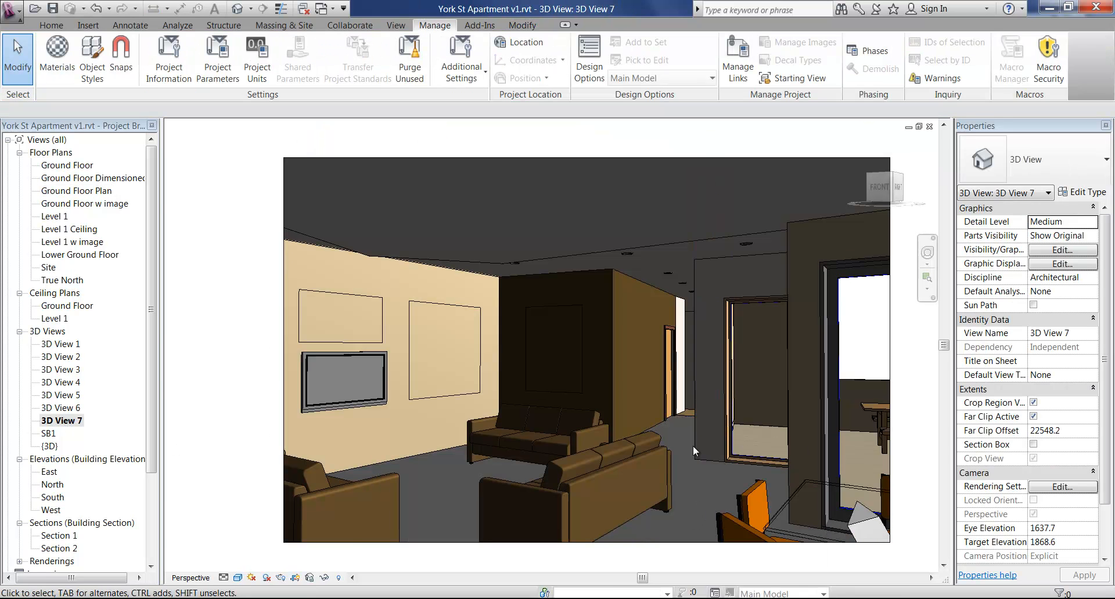
{"action": "left_click", "coordinate": [680, 416]}
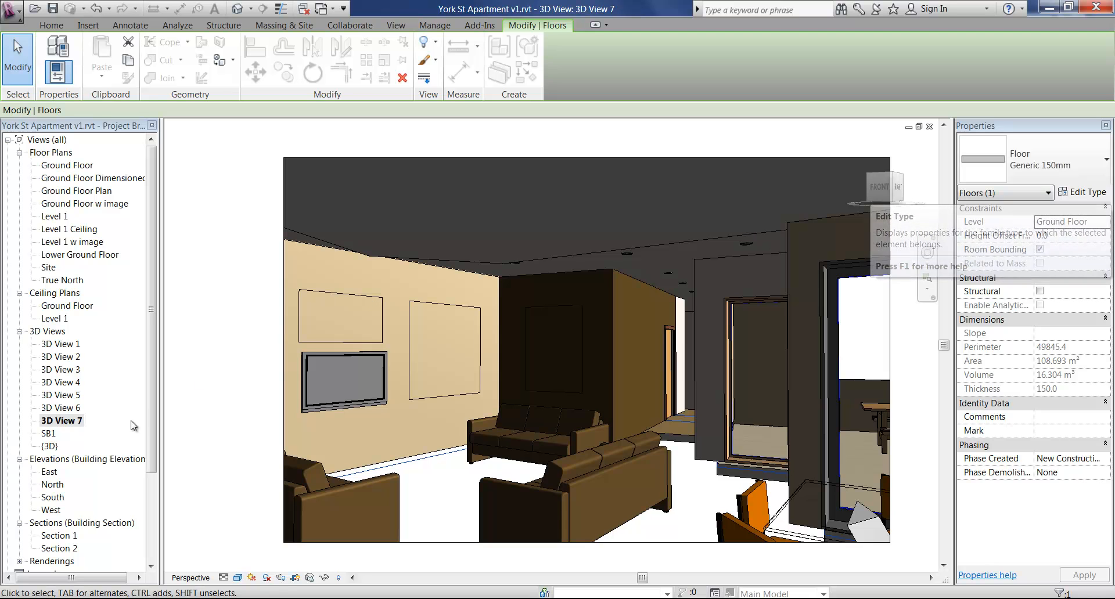
Inspect the layer structure of the Generic 150mm floor type.
{"action": "left_click", "coordinate": [1085, 193]}
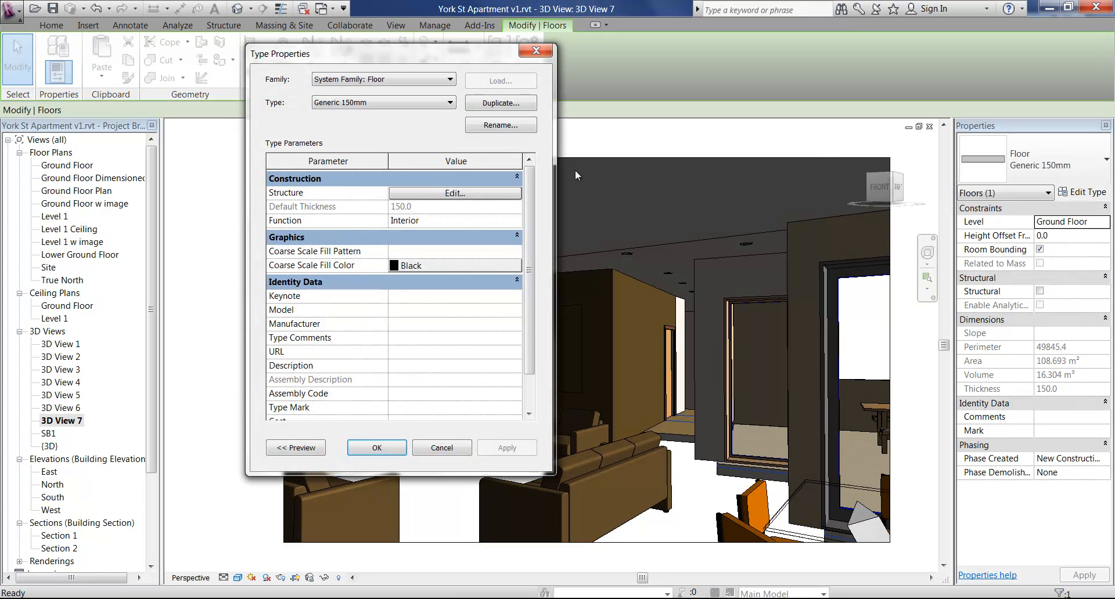
{"action": "left_click", "coordinate": [444, 195]}
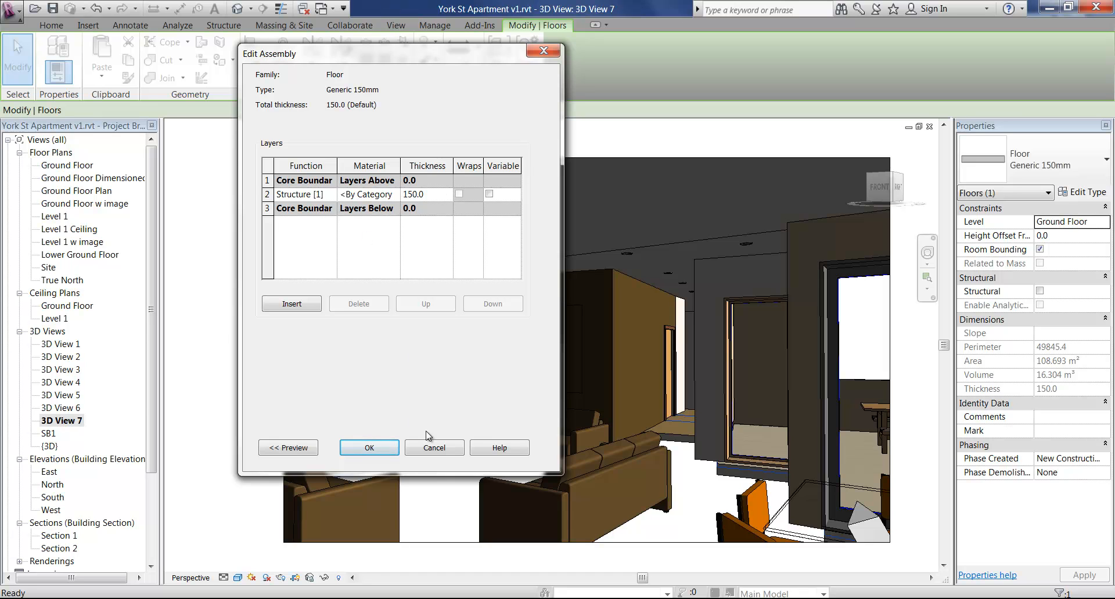
{"action": "left_click", "coordinate": [436, 448]}
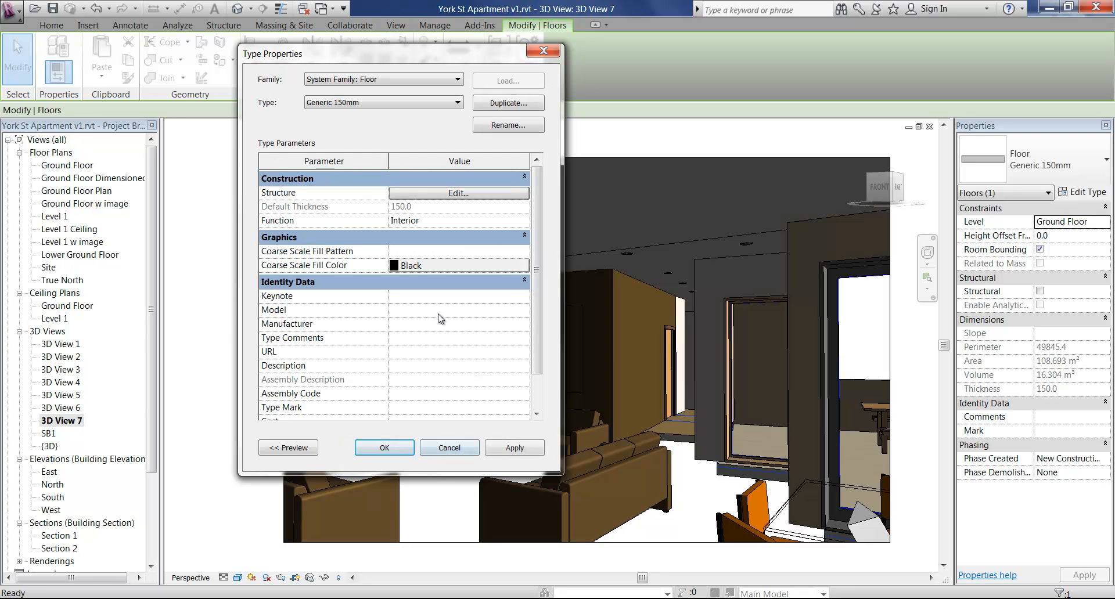
{"action": "left_click", "coordinate": [449, 194]}
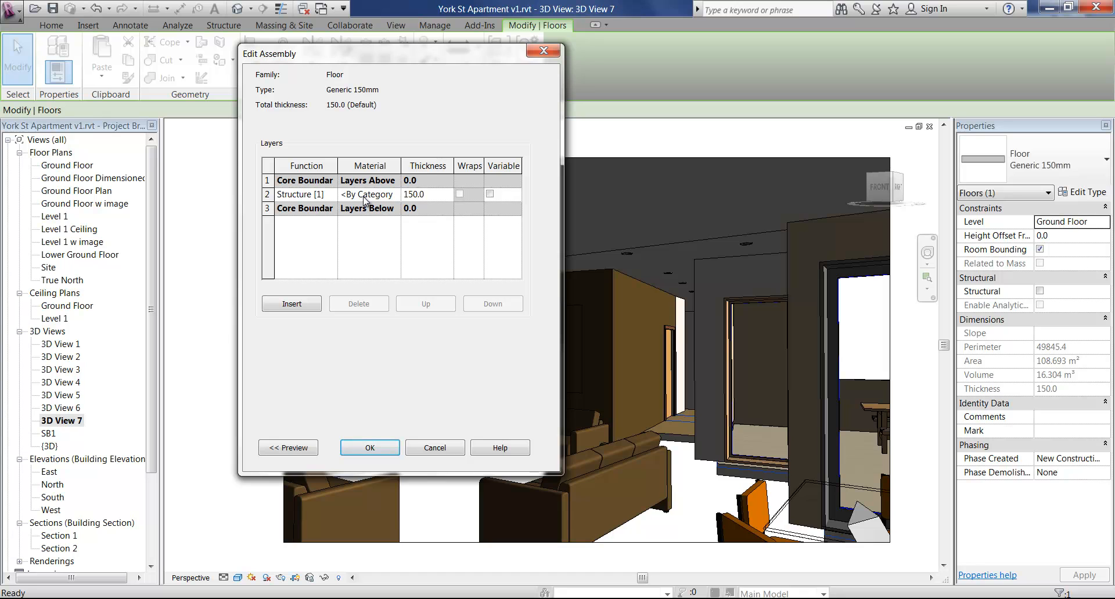
{"action": "left_click", "coordinate": [424, 449]}
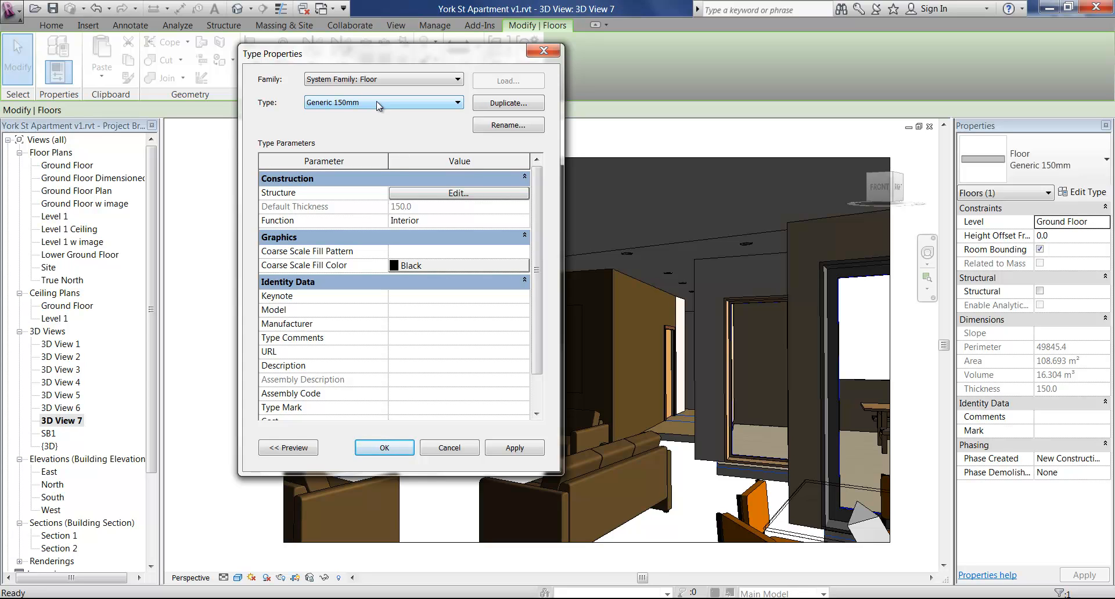
Duplicate the Generic 150mm floor type as Floating Timber Flooring.
{"action": "left_click", "coordinate": [530, 103]}
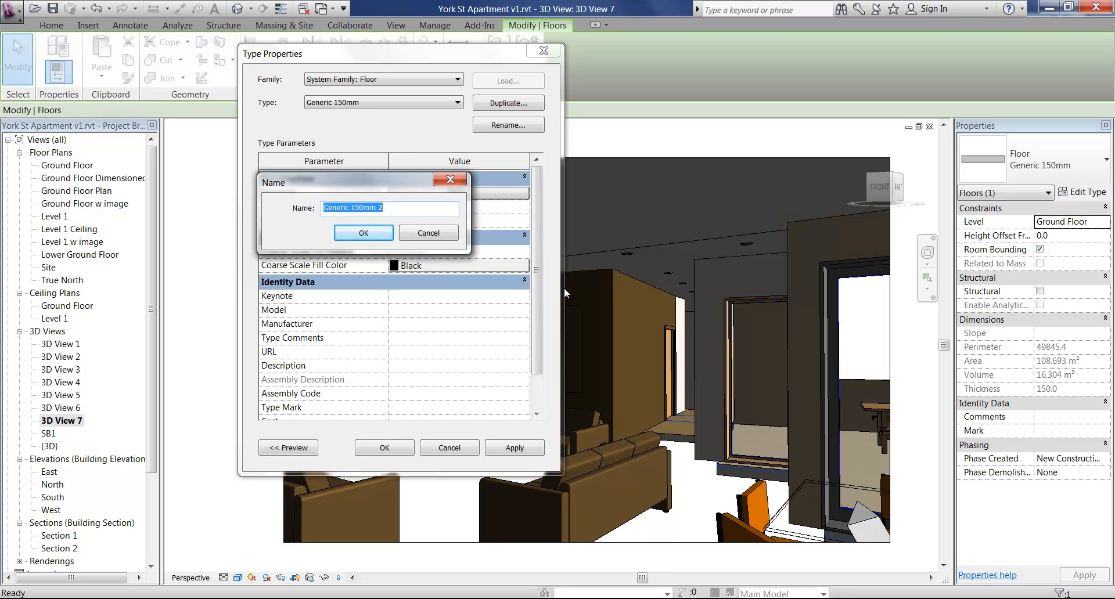
{"action": "type", "text": "Floating Timber Flooring"}
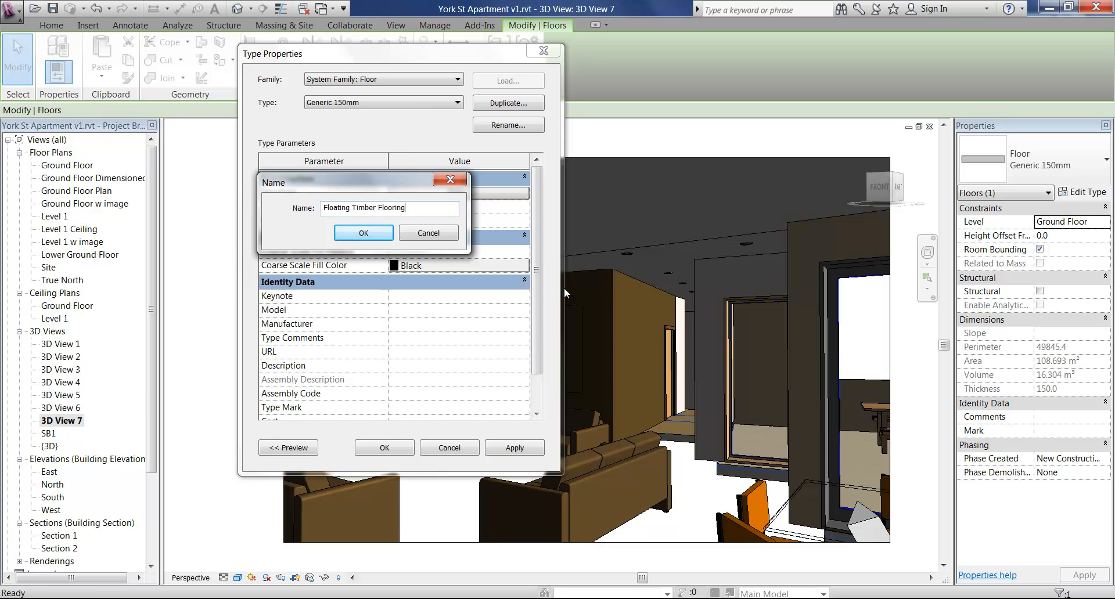
{"action": "left_click", "coordinate": [368, 232]}
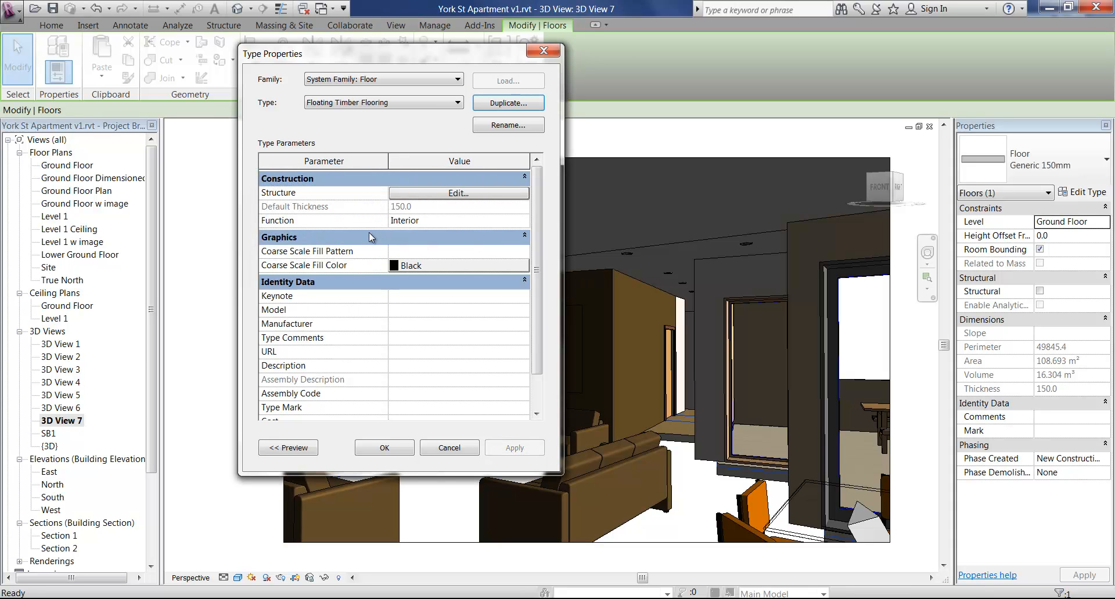
Show the new floor type's section preview and insert a layer in its structure above the upper core boundary.
{"action": "left_click_drag", "start_coordinate": [381, 58], "coordinate": [544, 78]}
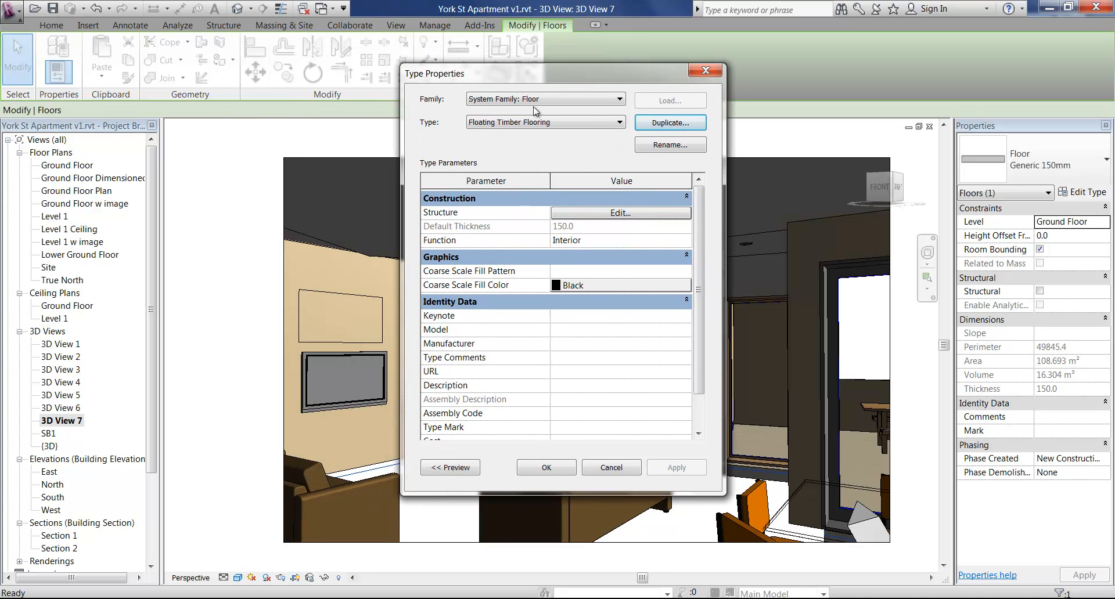
{"action": "left_click", "coordinate": [447, 468]}
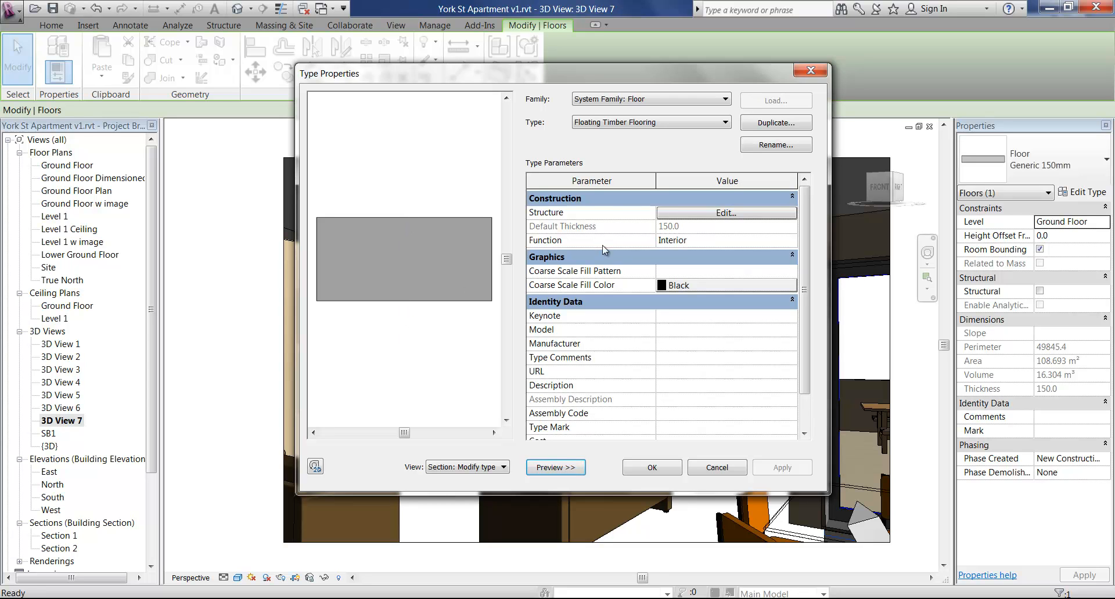
{"action": "left_click", "coordinate": [728, 213]}
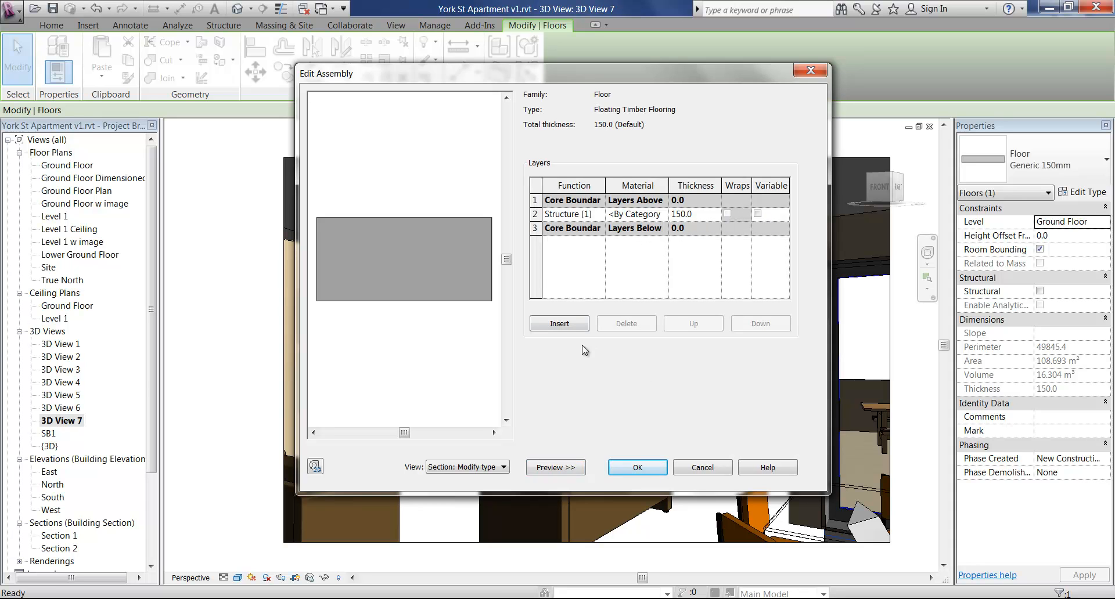
{"action": "left_click", "coordinate": [556, 326]}
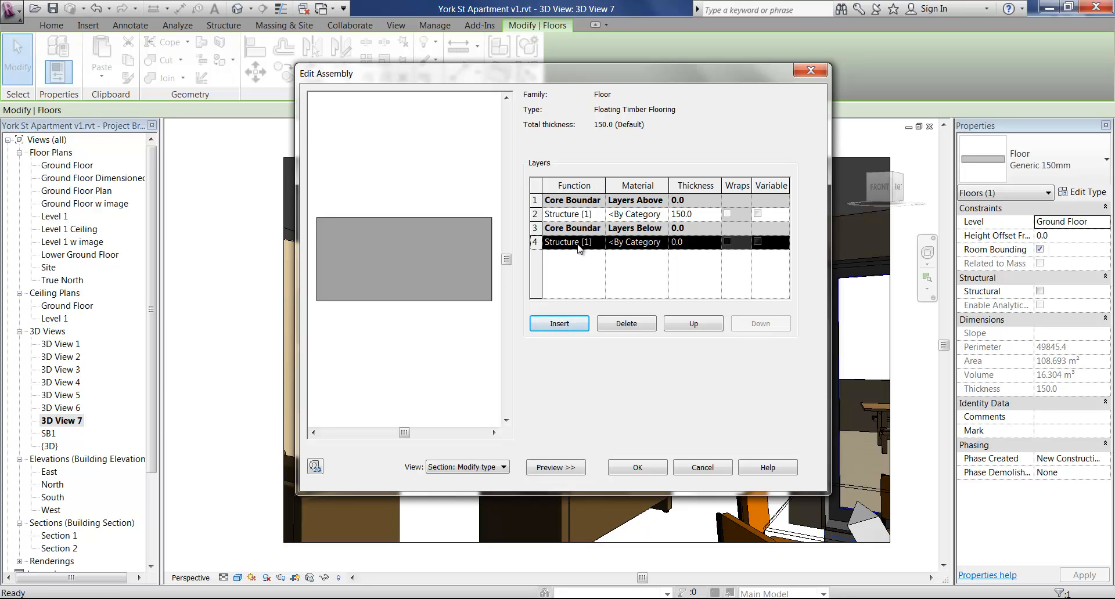
{"action": "left_click", "coordinate": [697, 324]}
{"action": "left_click", "coordinate": [697, 324]}
{"action": "left_click", "coordinate": [697, 324]}
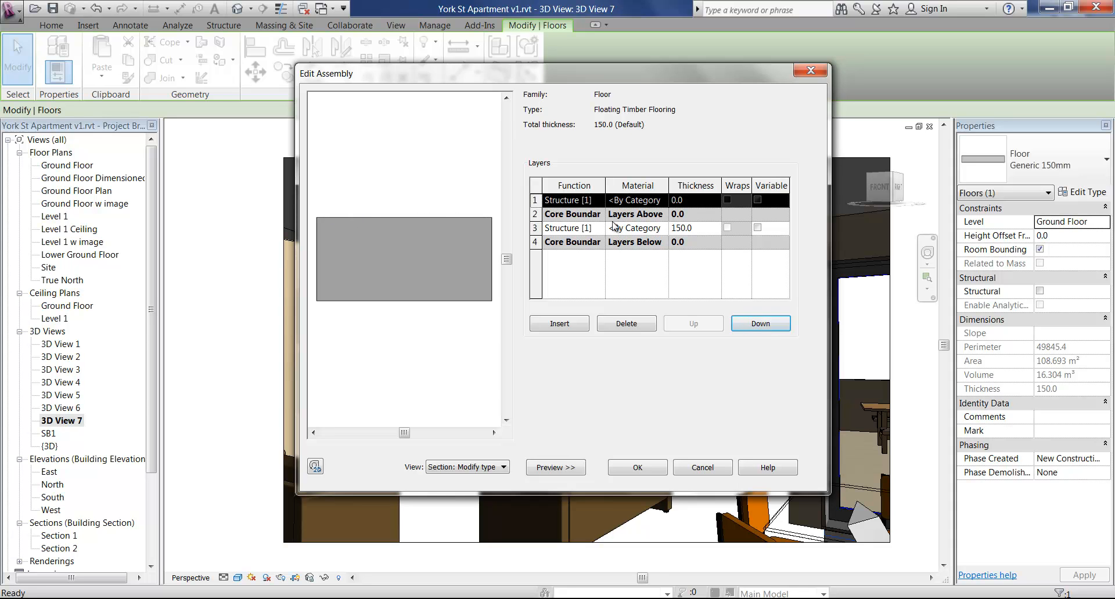
Set the thickness of the new layer above the core to 20 mm.
{"action": "left_click", "coordinate": [694, 200]}
{"action": "type", "text": "20"}
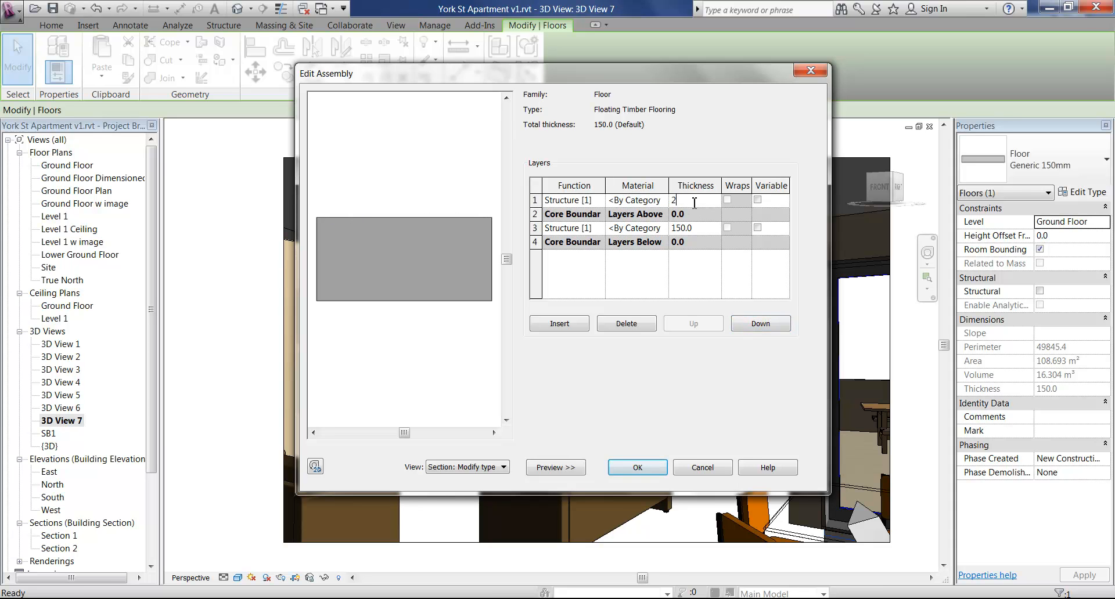
{"action": "left_click", "coordinate": [705, 226]}
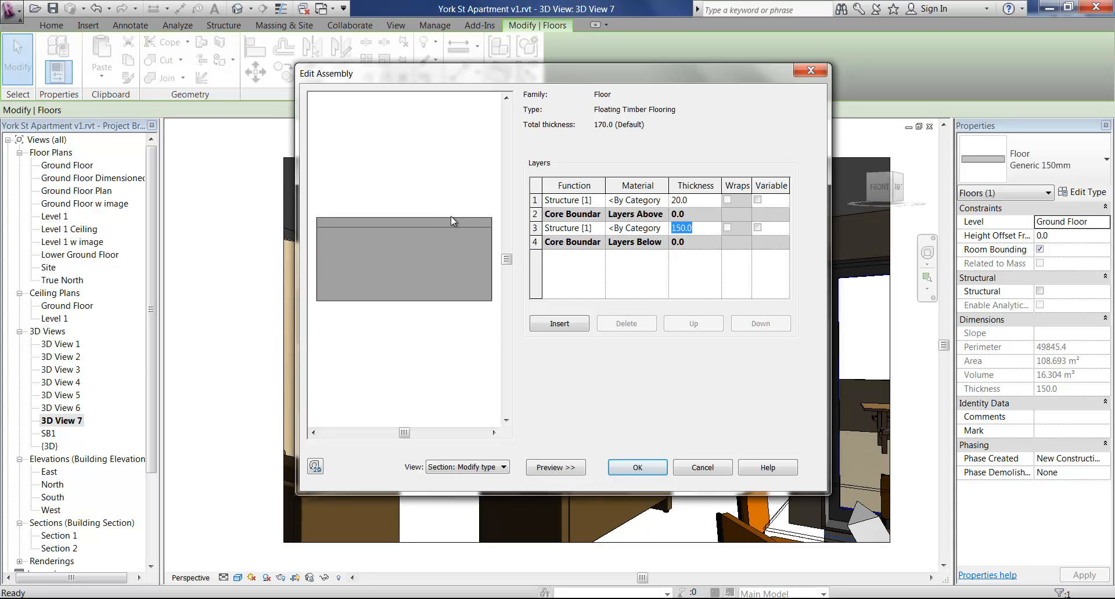
Move the 20 mm layer down below the 150 mm layer and return it above the core boundary.
{"action": "left_click", "coordinate": [588, 201]}
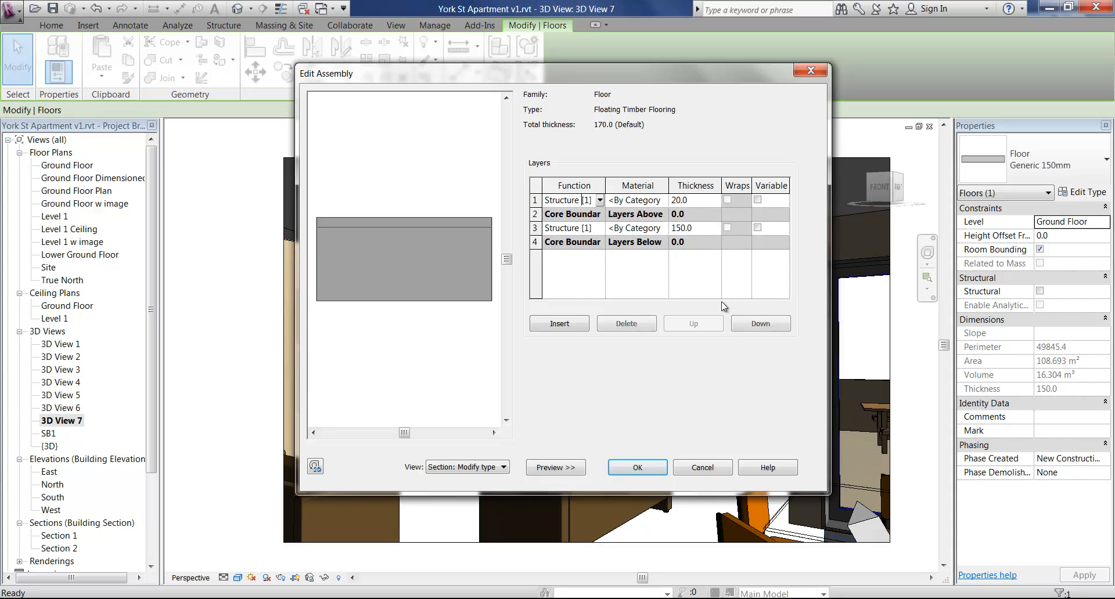
{"action": "left_click", "coordinate": [760, 324]}
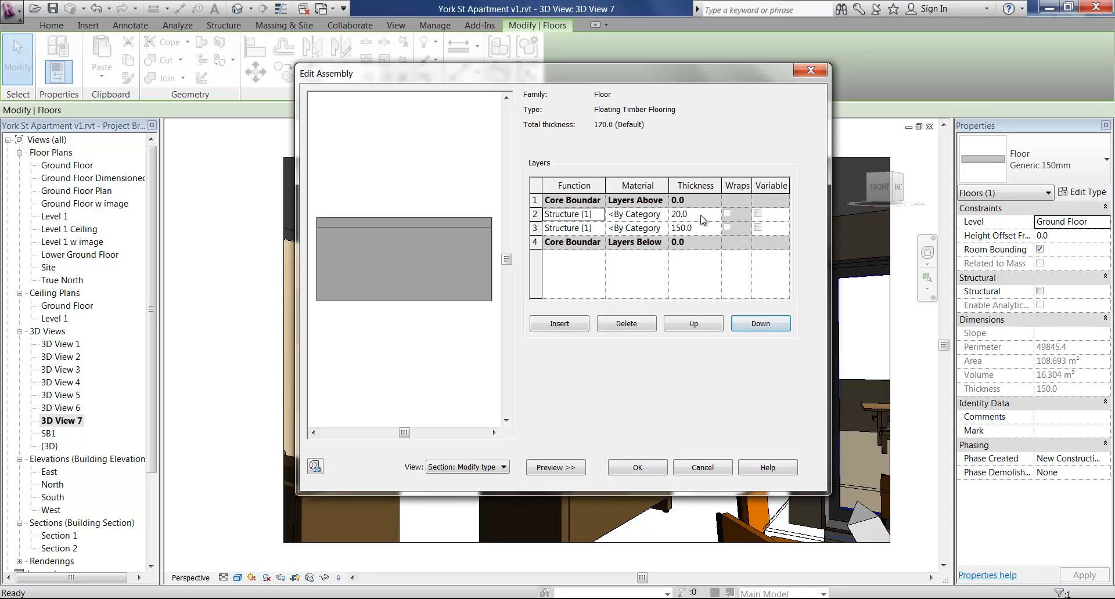
{"action": "left_click", "coordinate": [755, 324]}
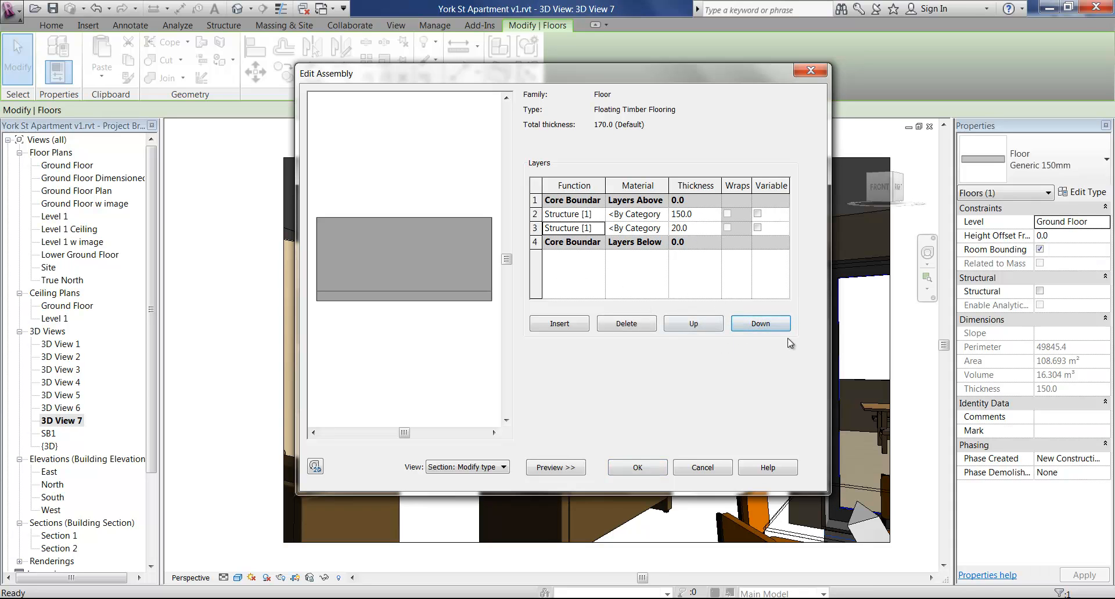
{"action": "left_click", "coordinate": [698, 324]}
{"action": "left_click", "coordinate": [699, 325]}
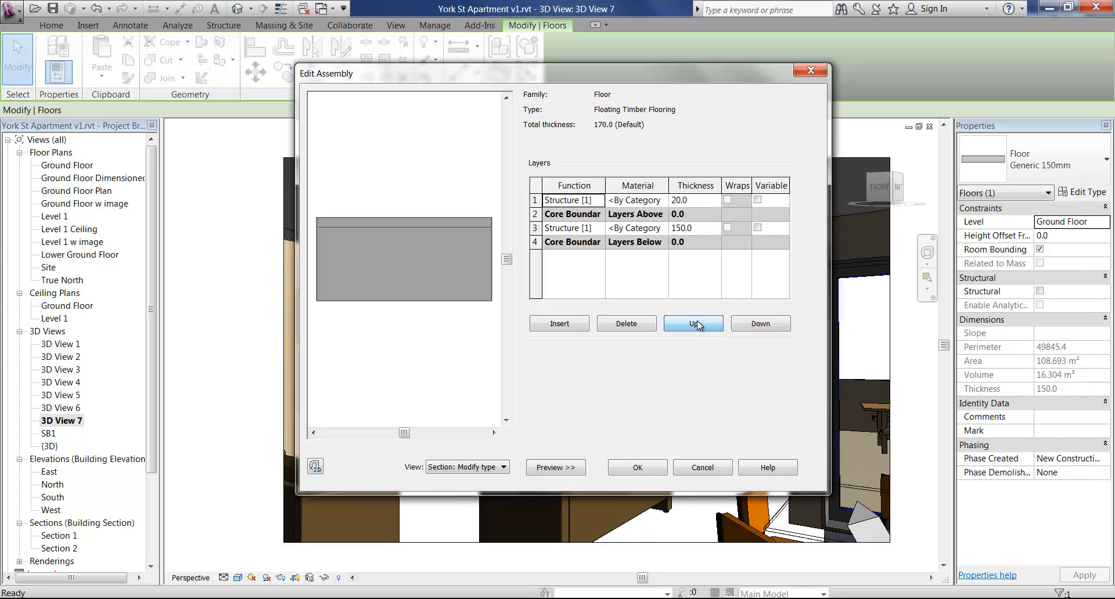
Set the 20 mm layer's function to Finish 1 [4].
{"action": "left_click", "coordinate": [563, 201]}
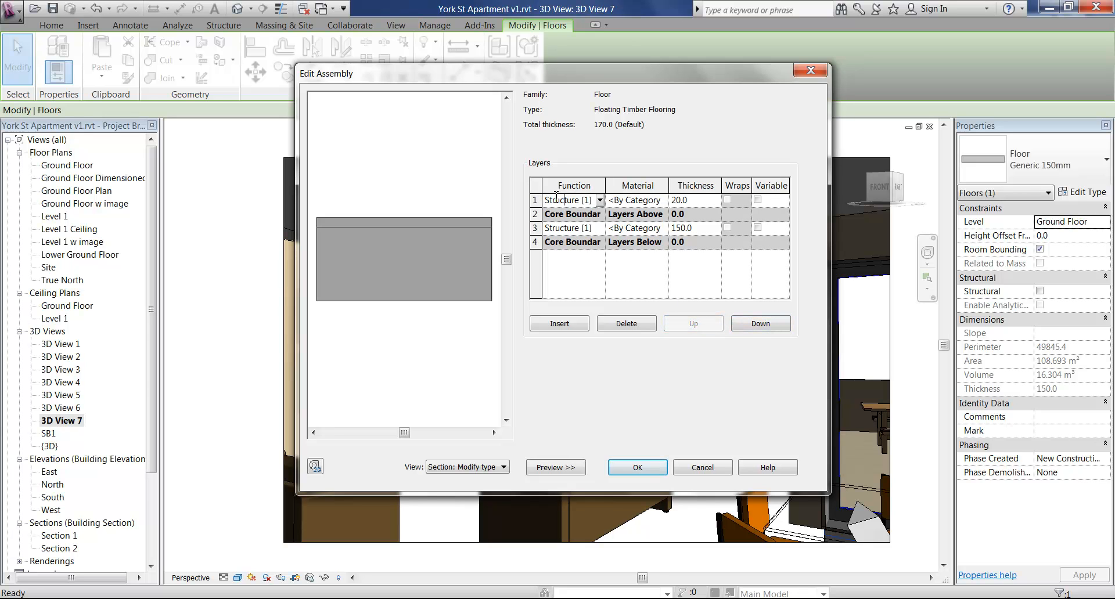
{"action": "left_click", "coordinate": [600, 200]}
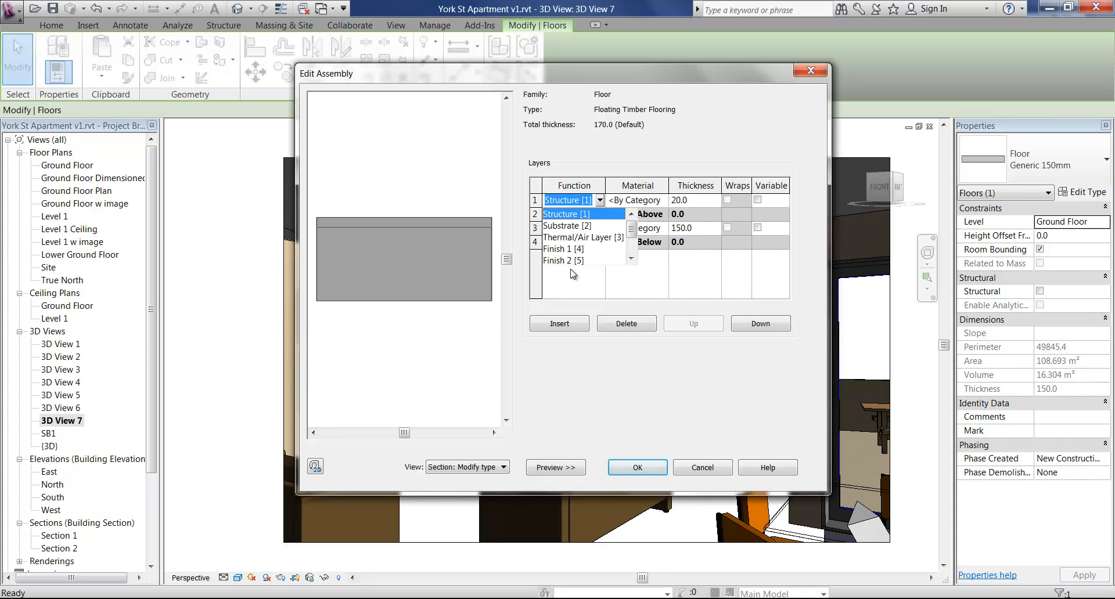
{"action": "left_click", "coordinate": [562, 249]}
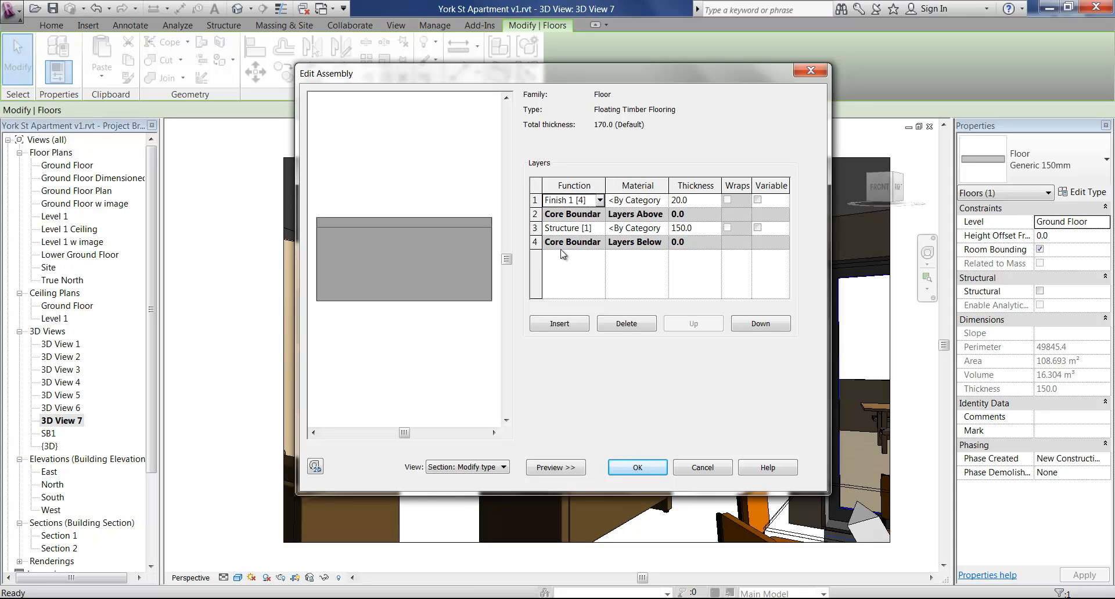
Review the function options for the finish layer and the 150 mm core layer, plus the core layer's material and thickness.
{"action": "left_click", "coordinate": [562, 230]}
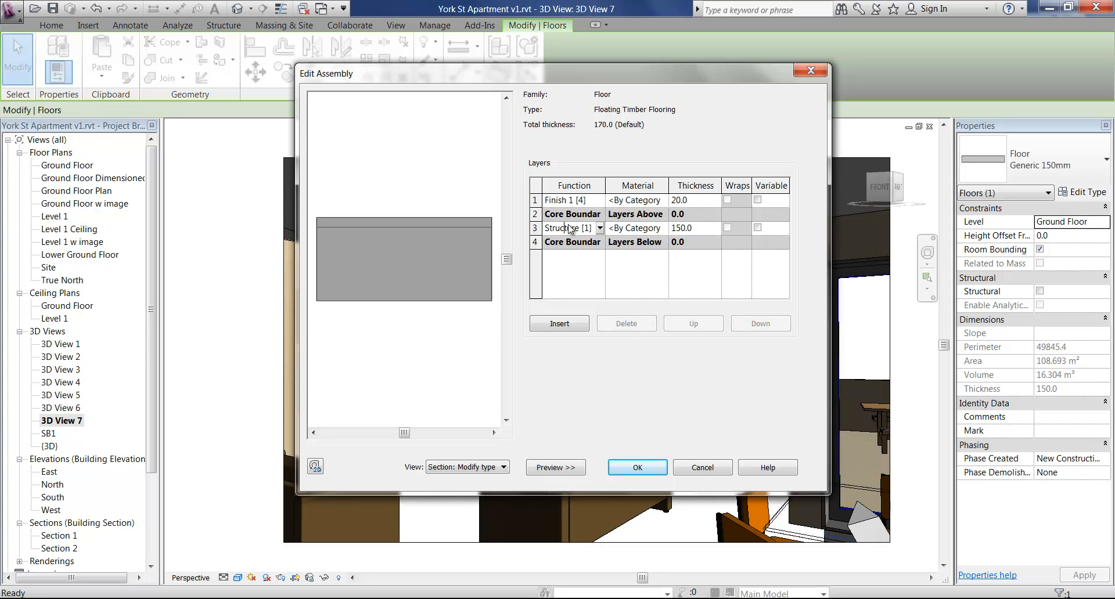
{"action": "left_click", "coordinate": [561, 203]}
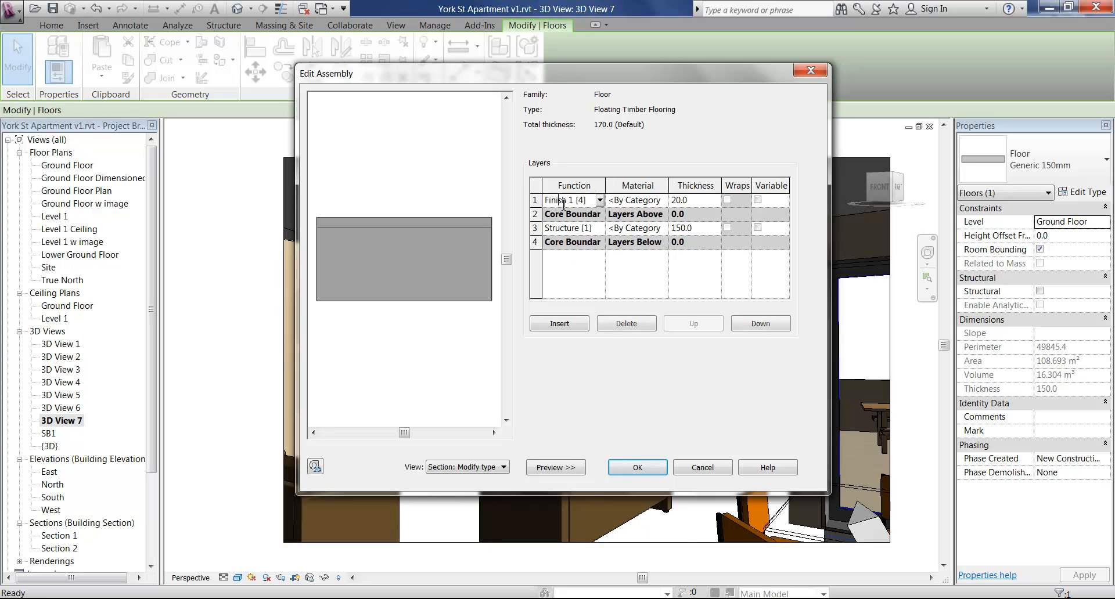
{"action": "left_click", "coordinate": [600, 200]}
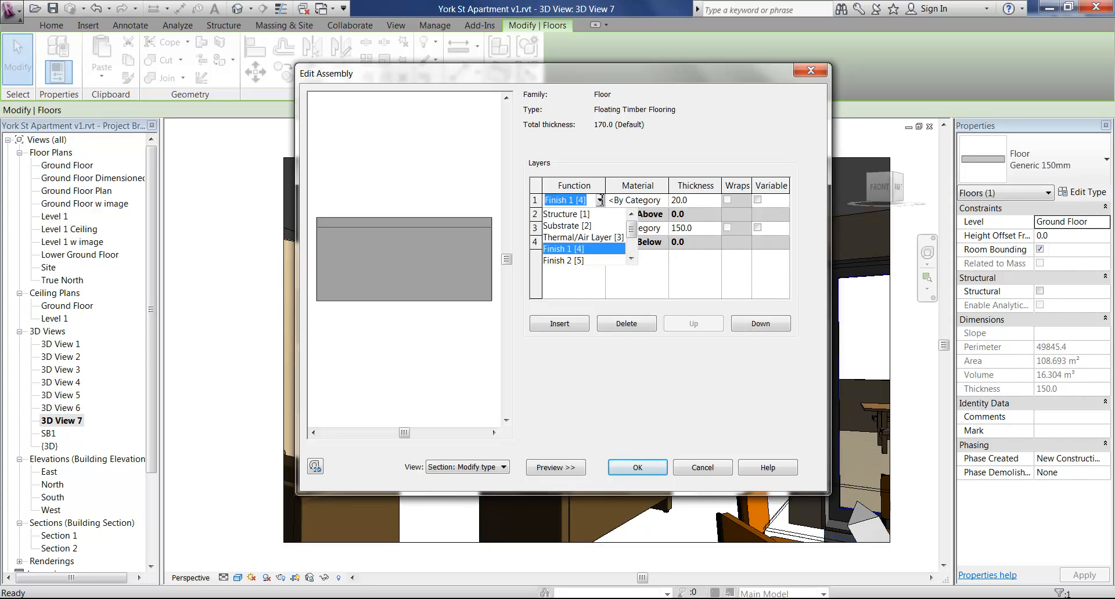
{"action": "left_click", "coordinate": [571, 250]}
{"action": "left_click", "coordinate": [563, 230]}
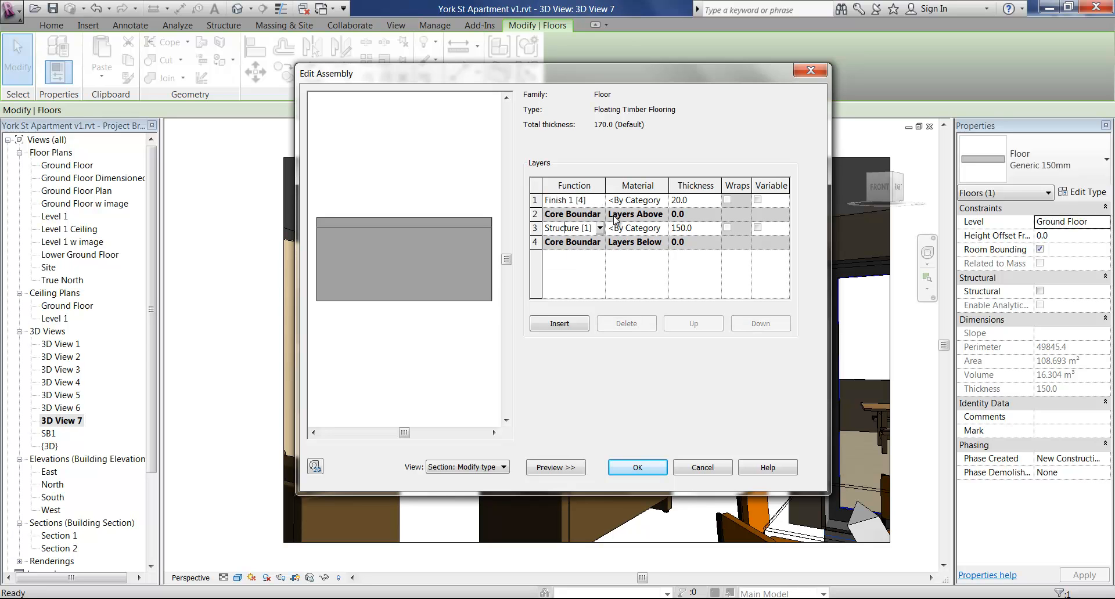
{"action": "left_click", "coordinate": [600, 228]}
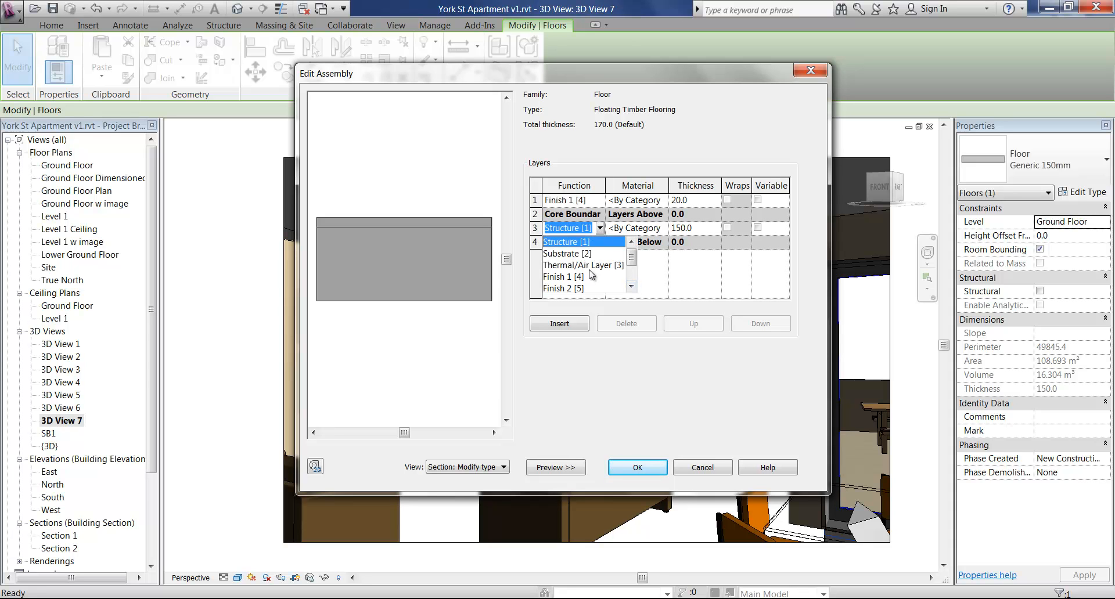
{"action": "scroll", "coordinate": [634, 294], "scroll_direction": "down", "scroll_amount": 1}
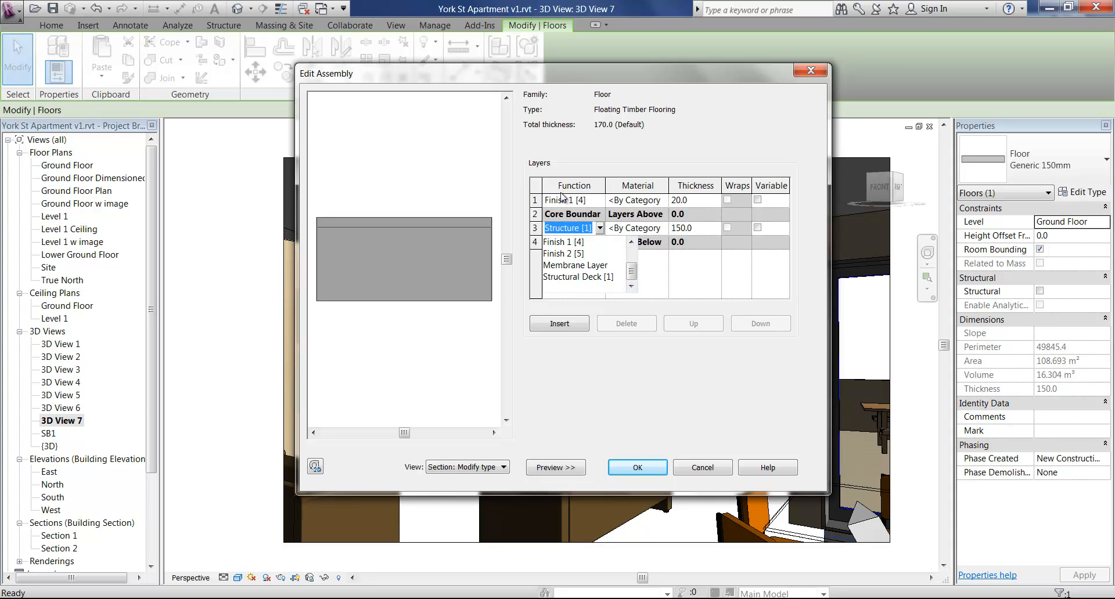
{"action": "left_click", "coordinate": [570, 208]}
{"action": "left_click", "coordinate": [626, 228]}
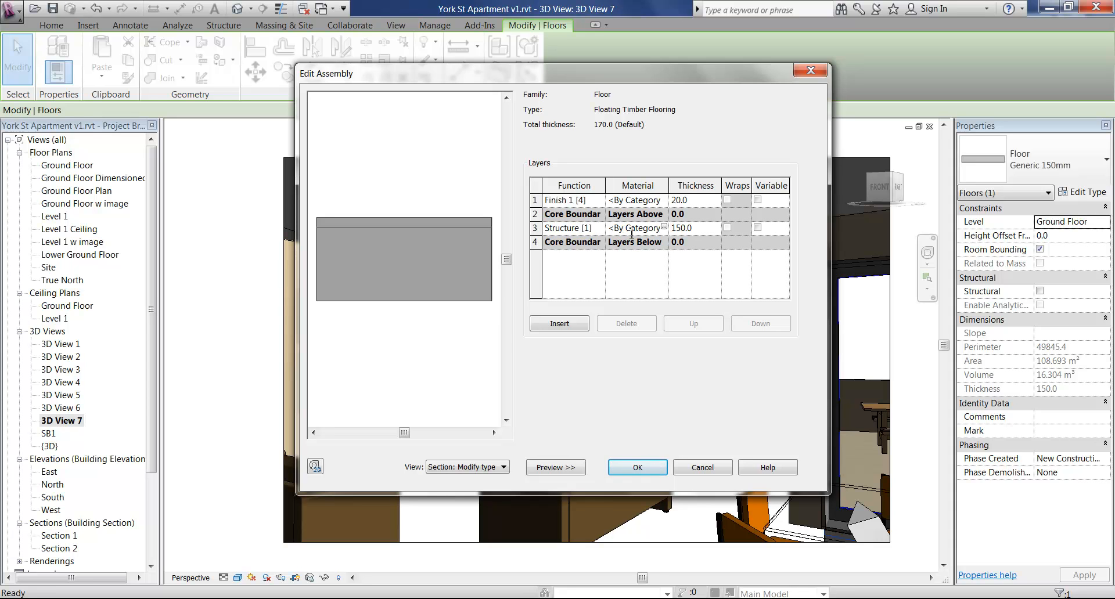
{"action": "left_click", "coordinate": [704, 228]}
For the Finish 1 [4] layer's material, duplicate Wood - Timber and name the copy Wood - Timber Floating Floor.
{"action": "left_click", "coordinate": [627, 200]}
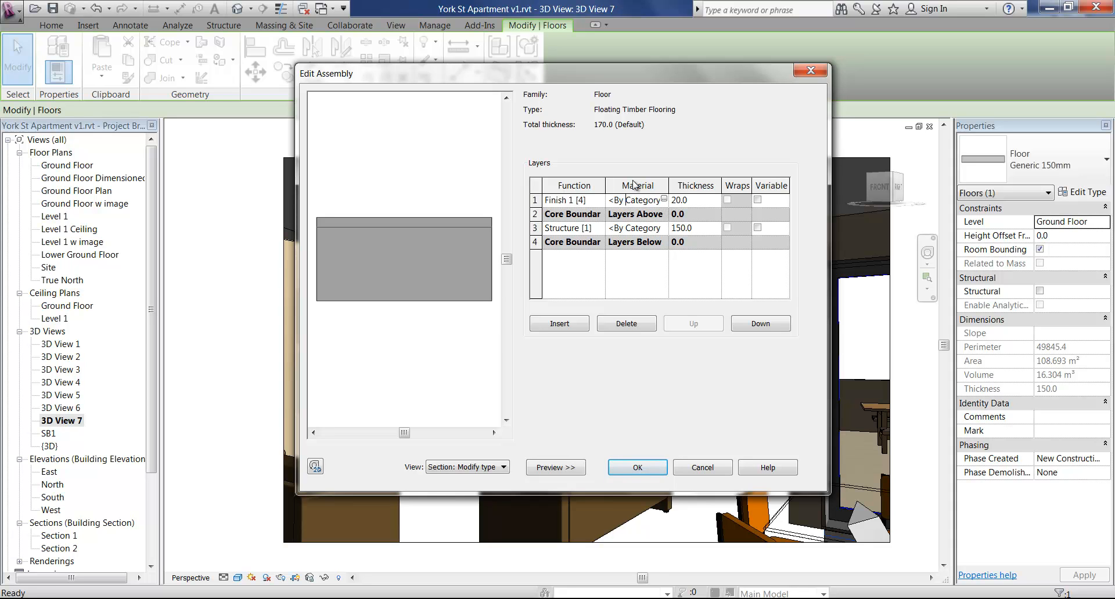
{"action": "left_click", "coordinate": [664, 200]}
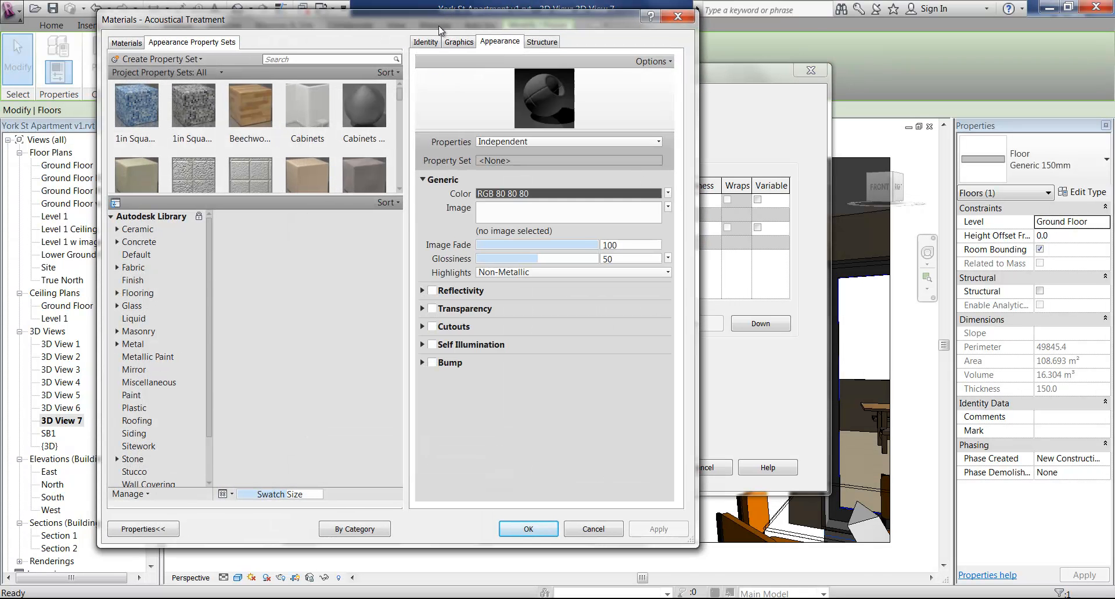
{"action": "left_click_drag", "start_coordinate": [438, 26], "coordinate": [616, 39]}
{"action": "left_click", "coordinate": [638, 56]}
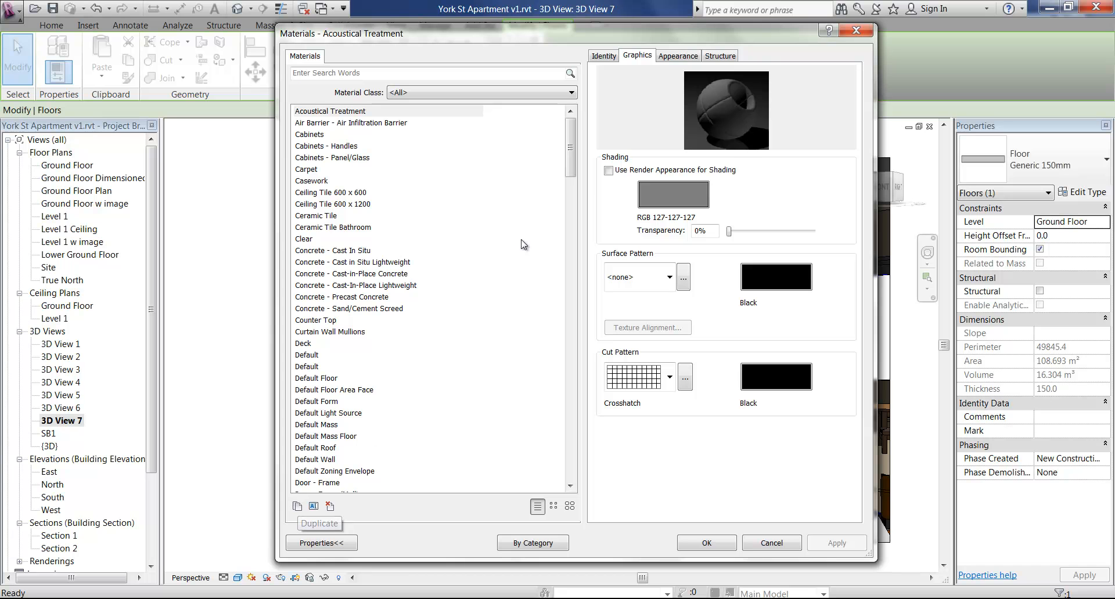
{"action": "left_click_drag", "start_coordinate": [574, 124], "coordinate": [575, 444]}
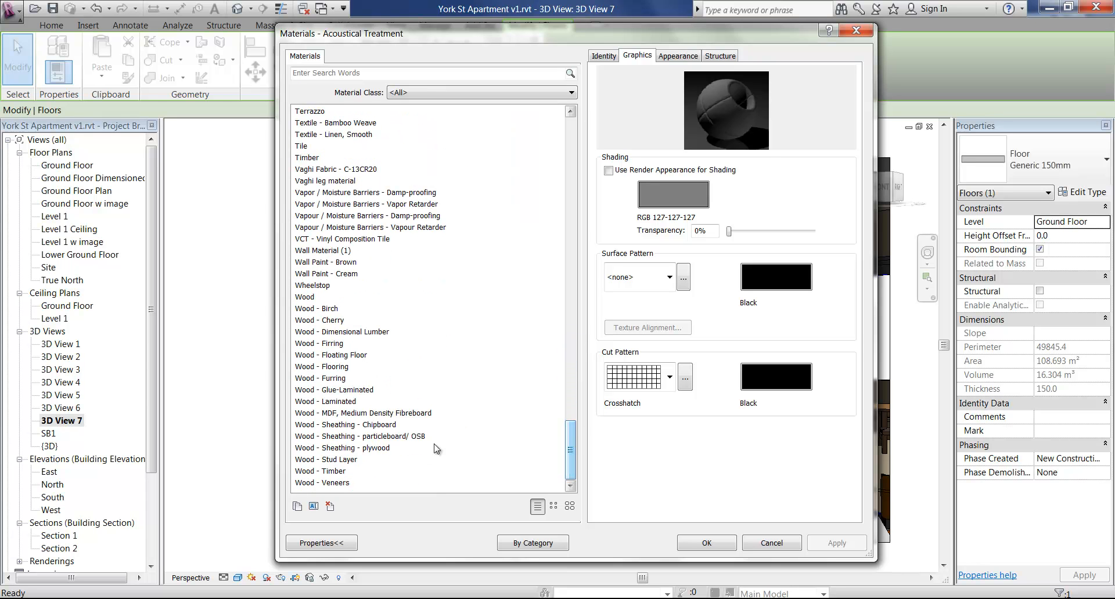
{"action": "left_click", "coordinate": [320, 472]}
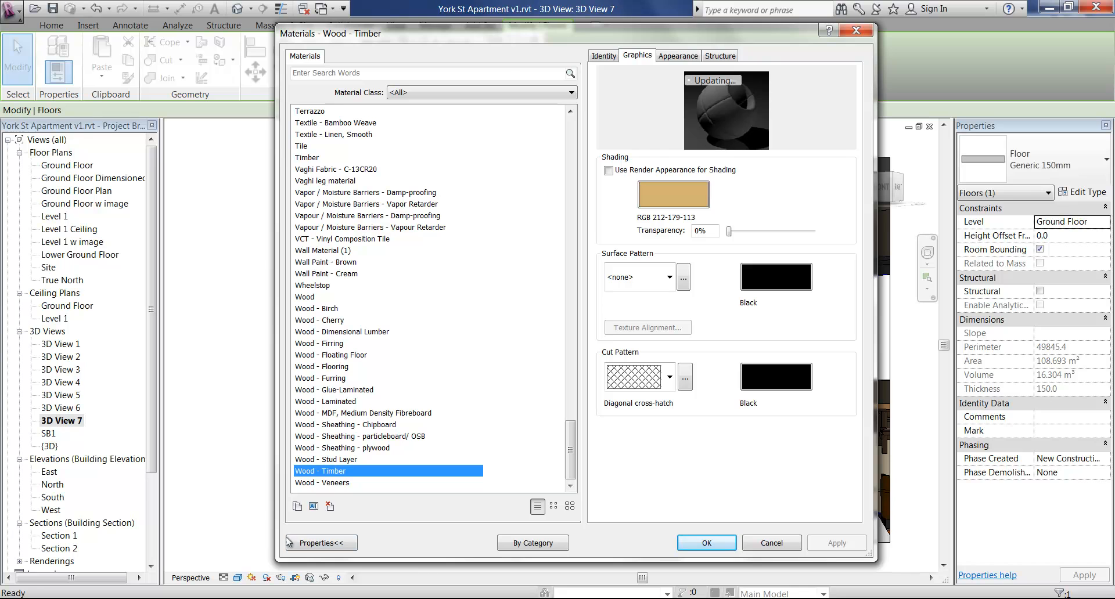
{"action": "left_click", "coordinate": [297, 507]}
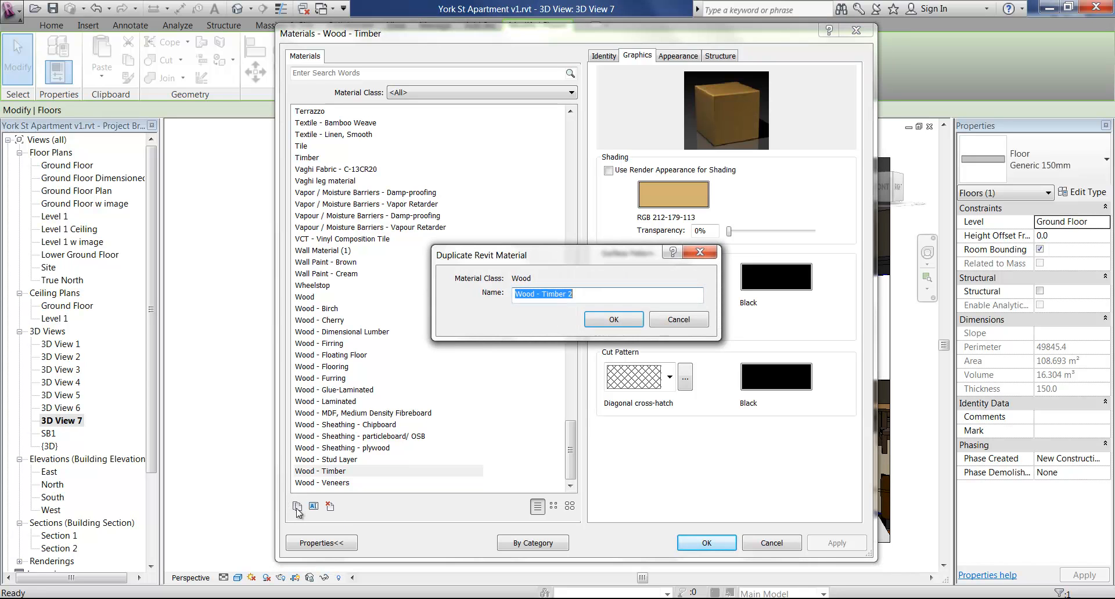
{"action": "double_click", "coordinate": [571, 294]}
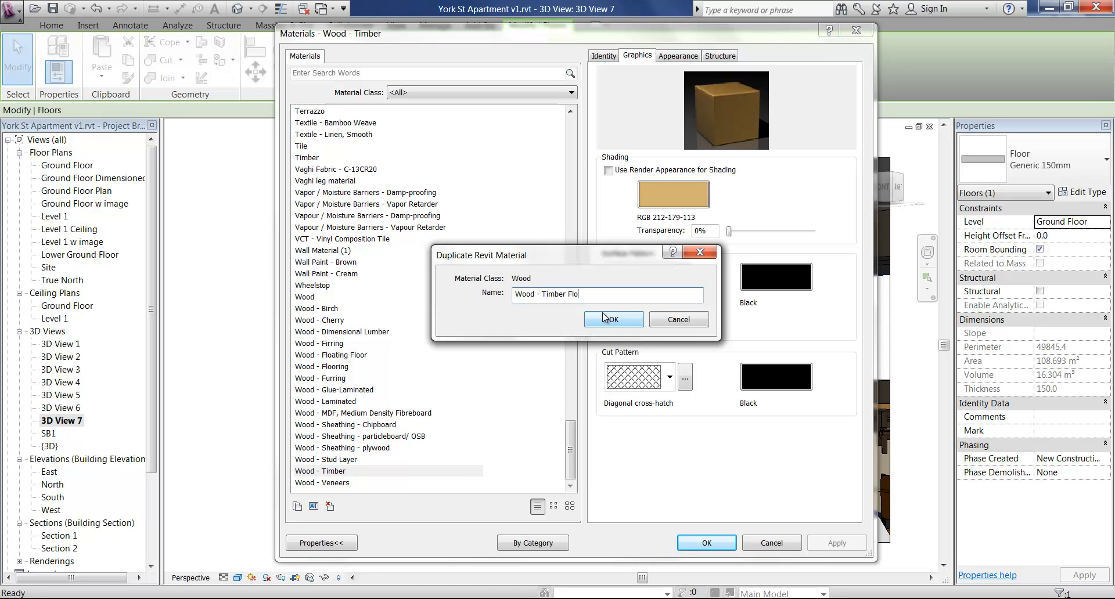
{"action": "type", "text": "Floating Floor"}
{"action": "left_click", "coordinate": [613, 324]}
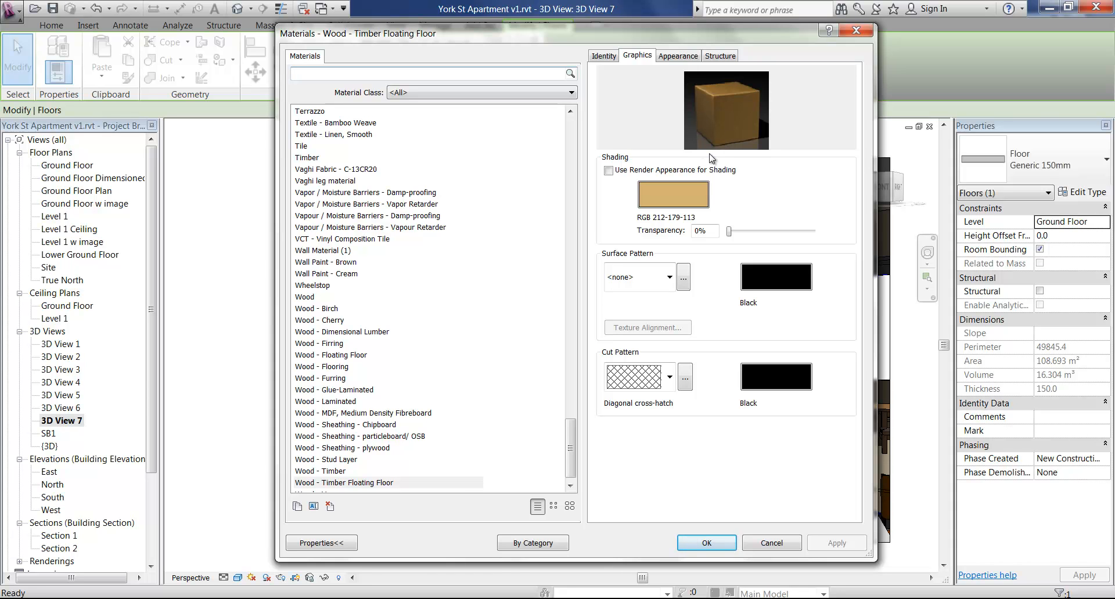
Replace the new material's render appearance with the honey beechwood (beechwood_honey.png) from the Autodesk Library's Flooring category.
{"action": "left_click", "coordinate": [679, 57]}
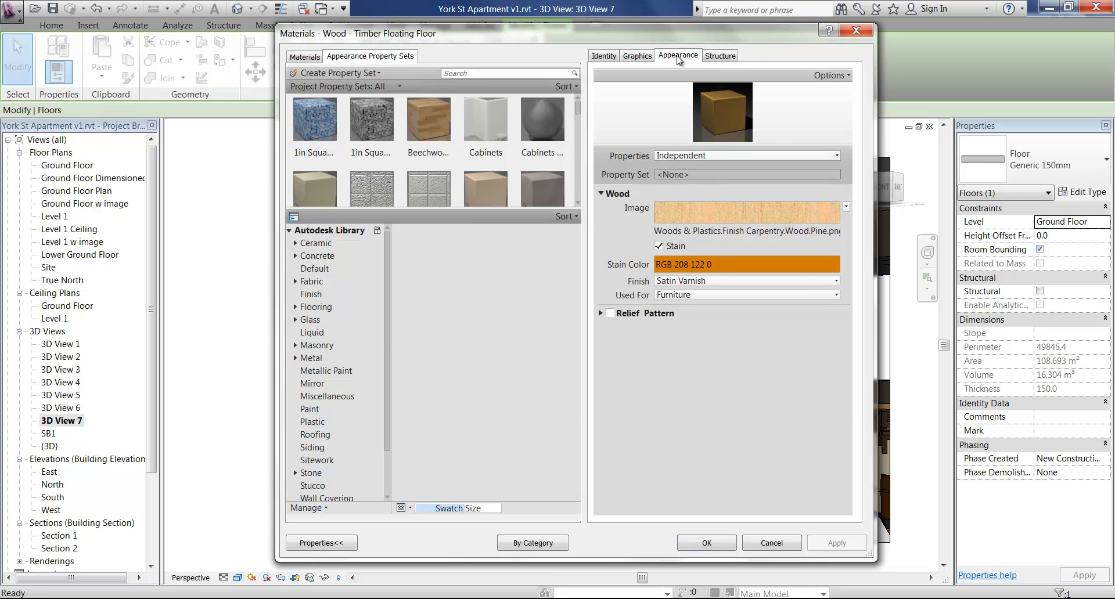
{"action": "left_click", "coordinate": [314, 308]}
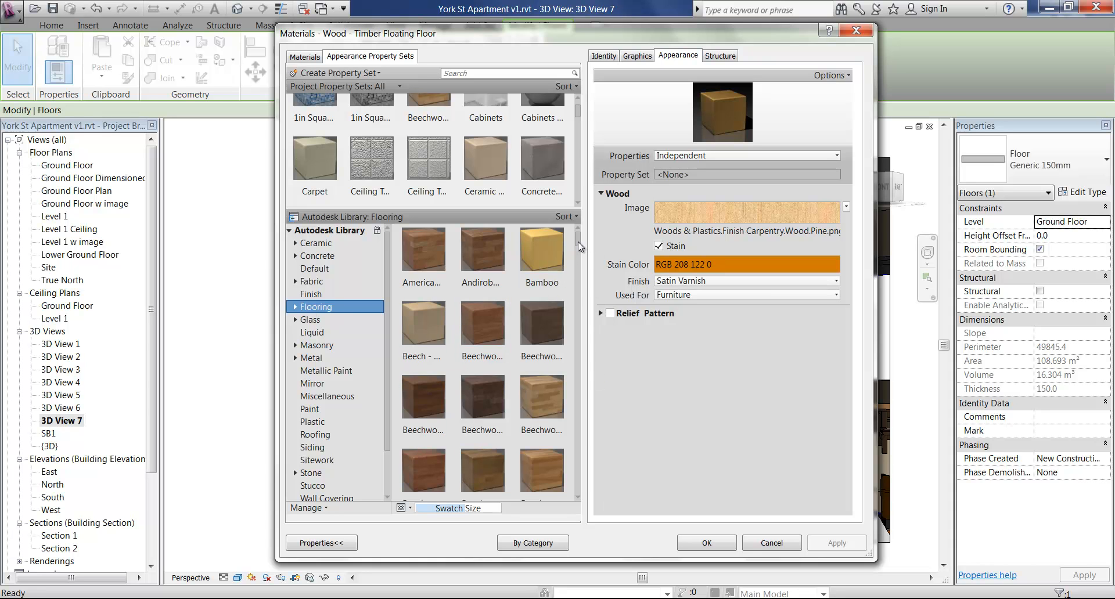
{"action": "left_click_drag", "start_coordinate": [578, 242], "coordinate": [581, 252]}
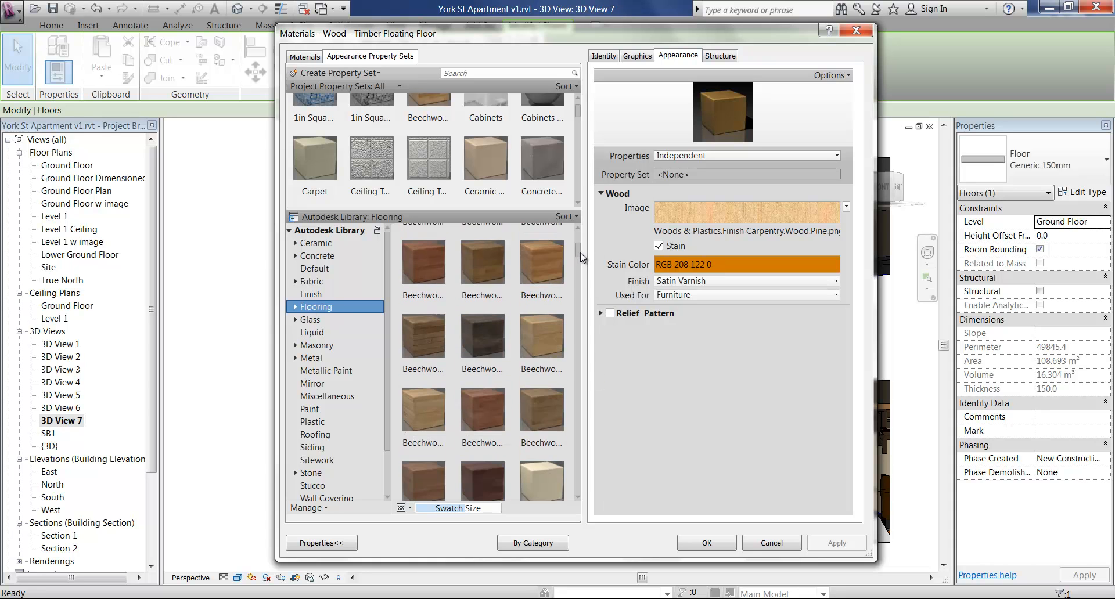
{"action": "double_click", "coordinate": [530, 268]}
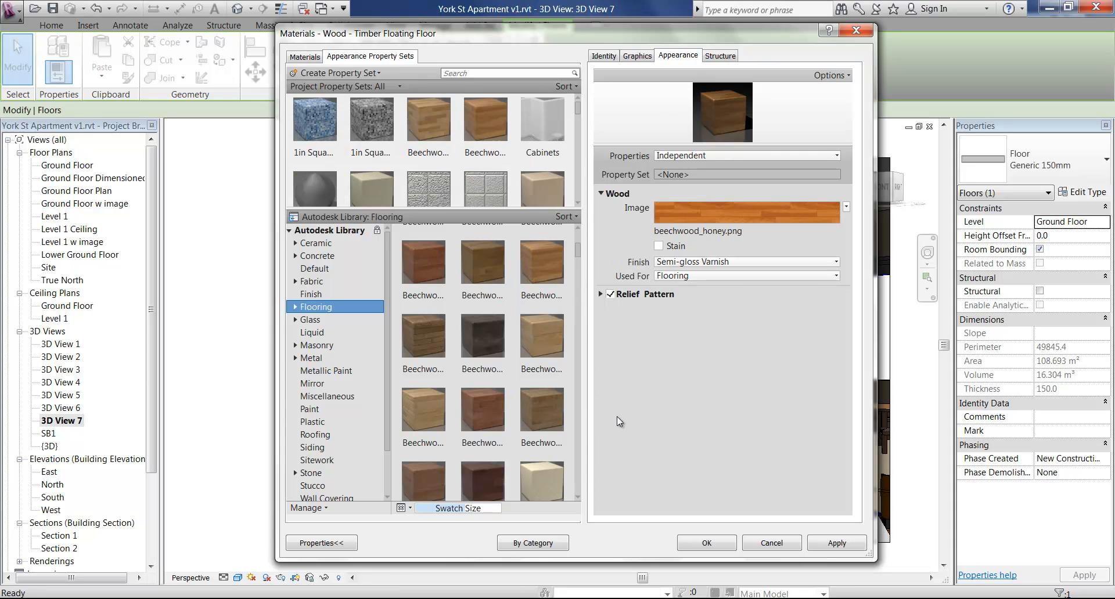
{"action": "scroll", "coordinate": [571, 482], "scroll_direction": "down", "scroll_amount": 1}
{"action": "scroll", "coordinate": [567, 277], "scroll_direction": "up", "scroll_amount": 1}
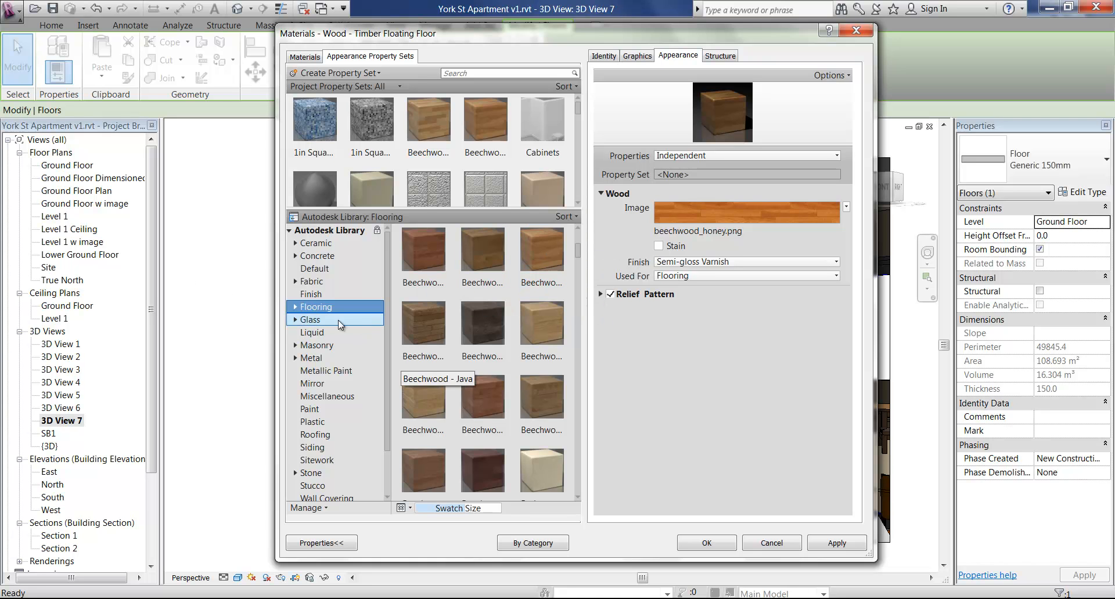
{"action": "left_click_drag", "start_coordinate": [388, 414], "coordinate": [388, 458]}
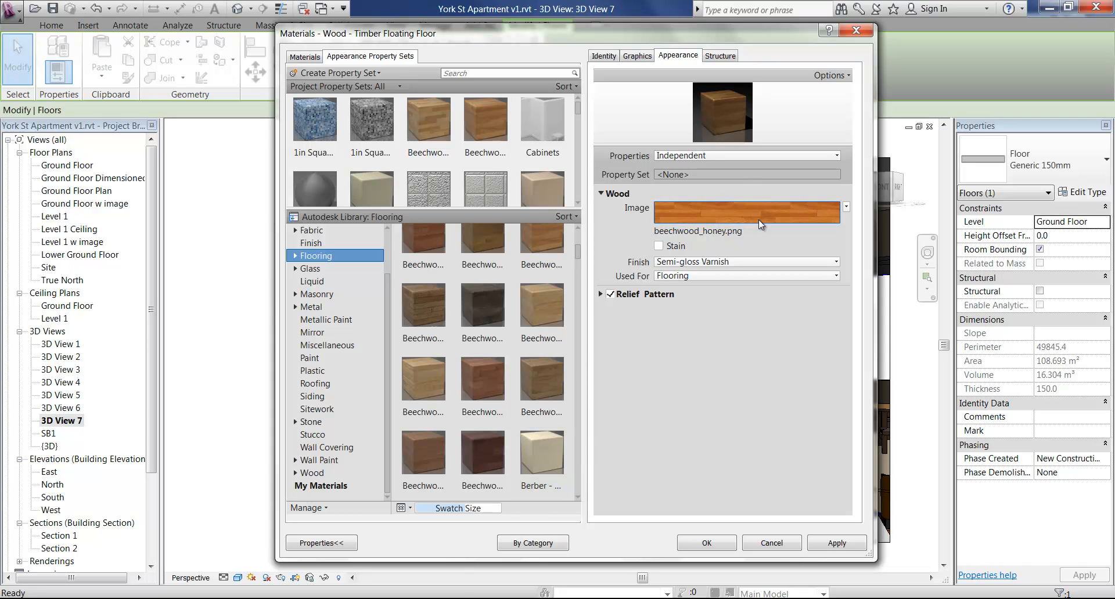
Set the beechwood texture's sample size to 1600 mm wide and high, keeping its proportions linked.
{"action": "left_click", "coordinate": [718, 214]}
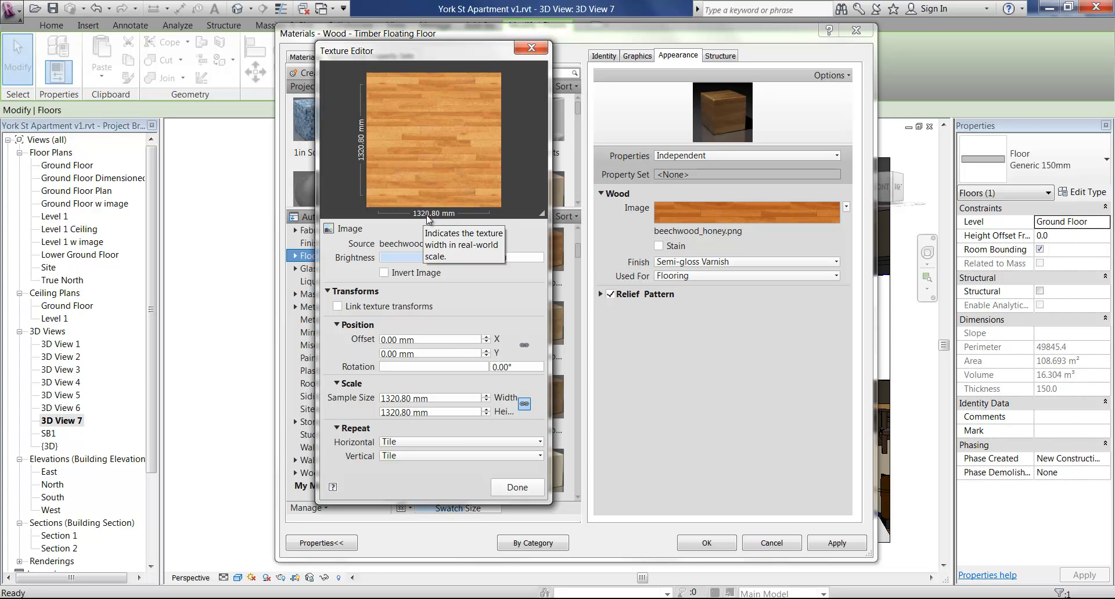
{"action": "left_click", "coordinate": [447, 397]}
{"action": "type", "text": "1600"}
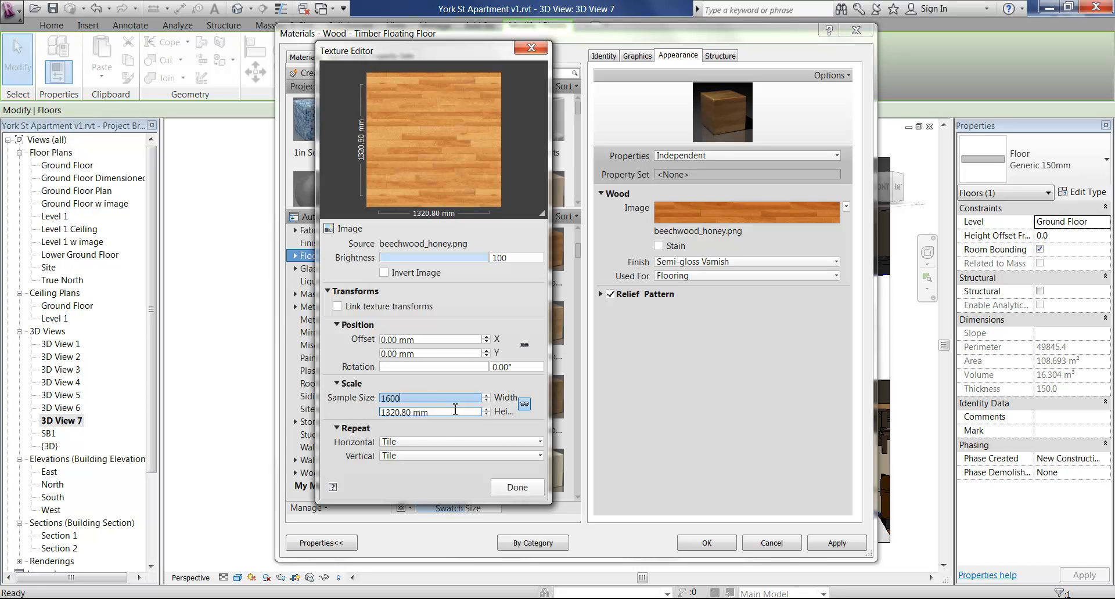
{"action": "key", "text": "Tab"}
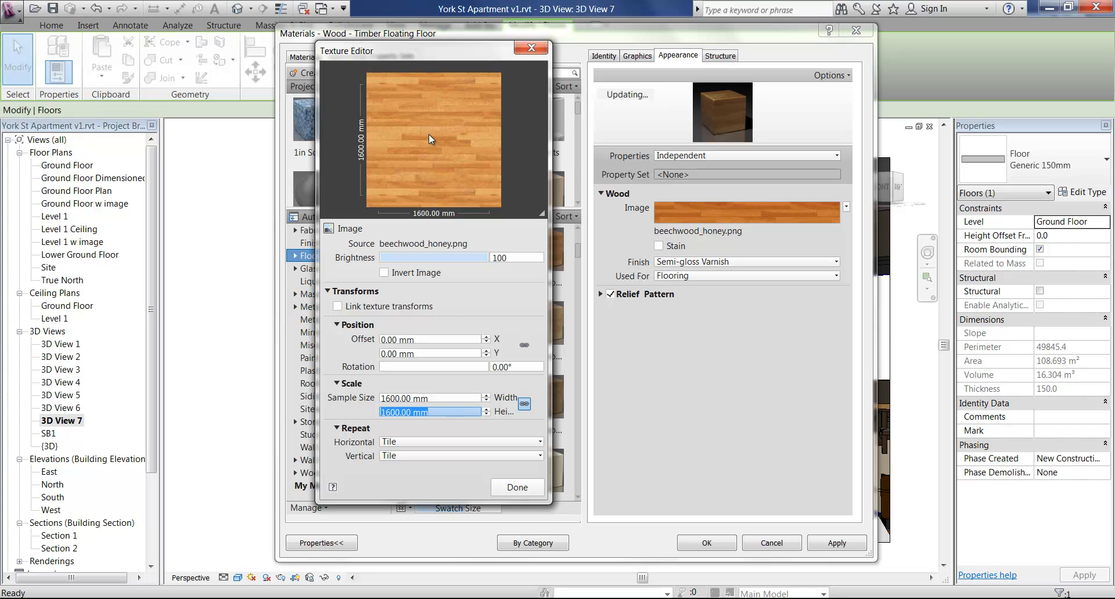
{"action": "left_click", "coordinate": [518, 489]}
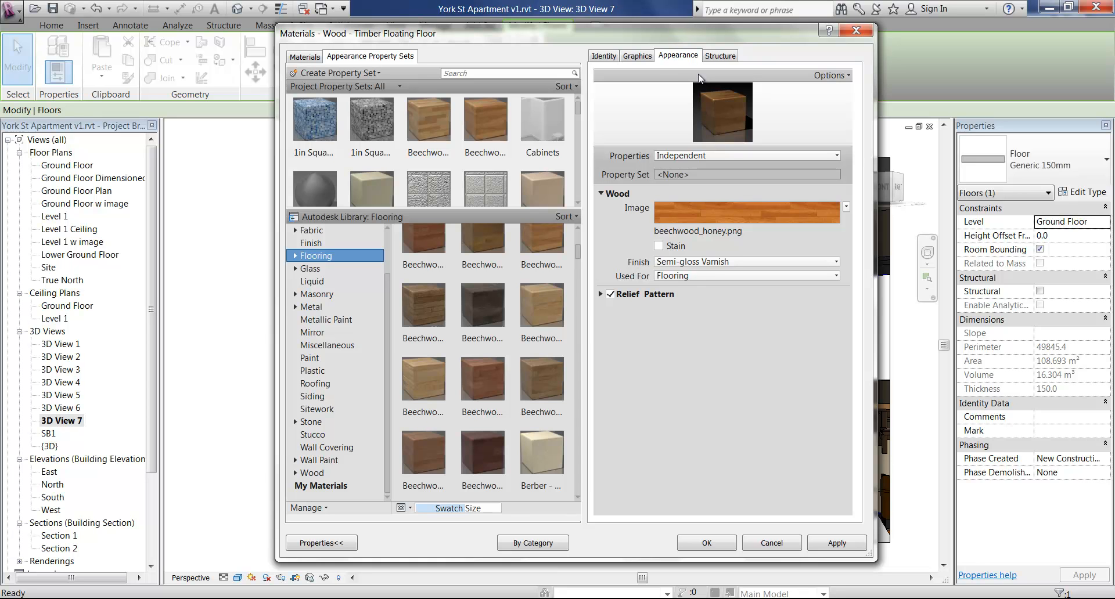
Assign the 100mm horizontal model pattern as the surface pattern of Wood - Timber Floating Floor.
{"action": "left_click", "coordinate": [637, 56]}
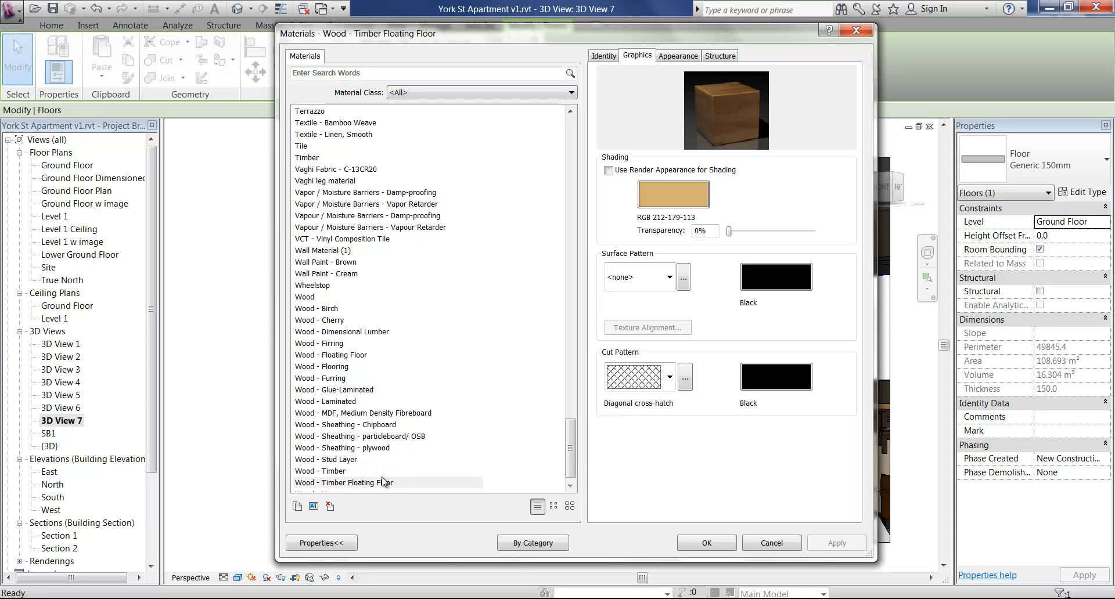
{"action": "left_click", "coordinate": [681, 57]}
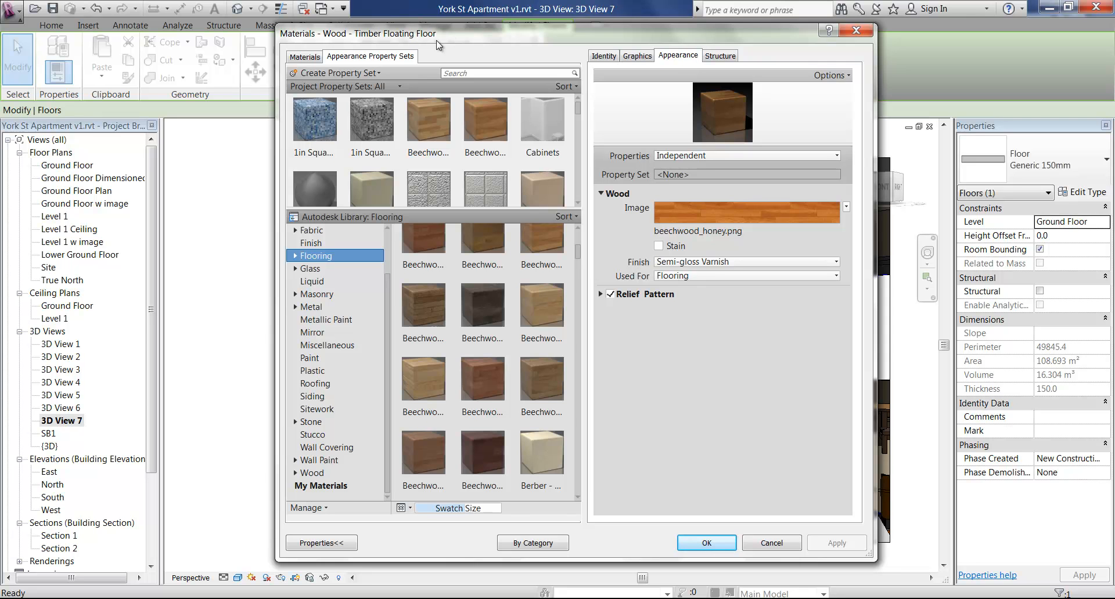
{"action": "left_click", "coordinate": [641, 57]}
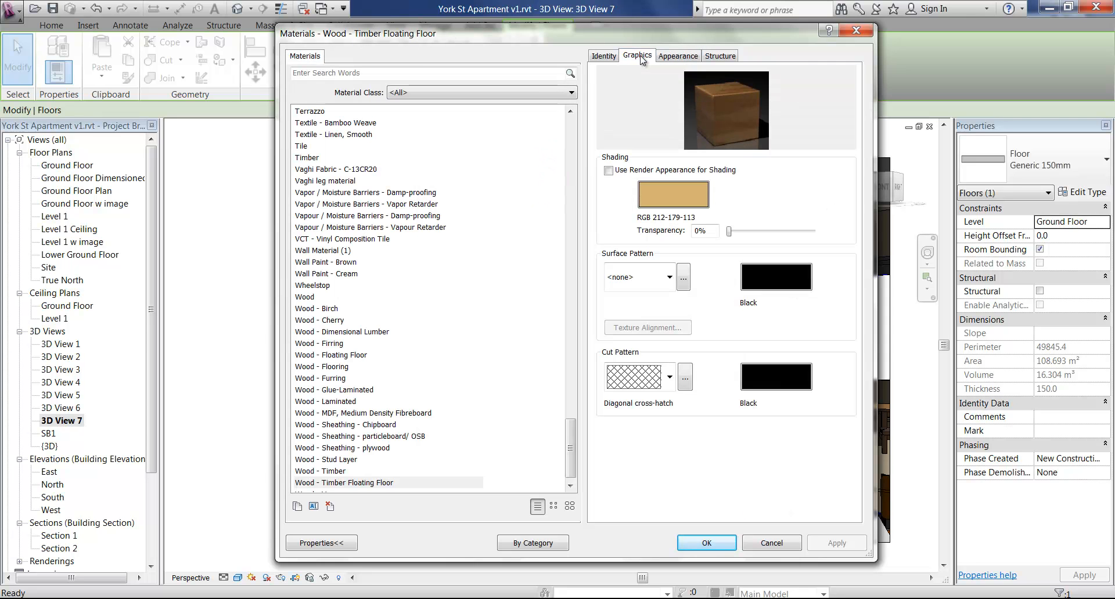
{"action": "left_click", "coordinate": [345, 484]}
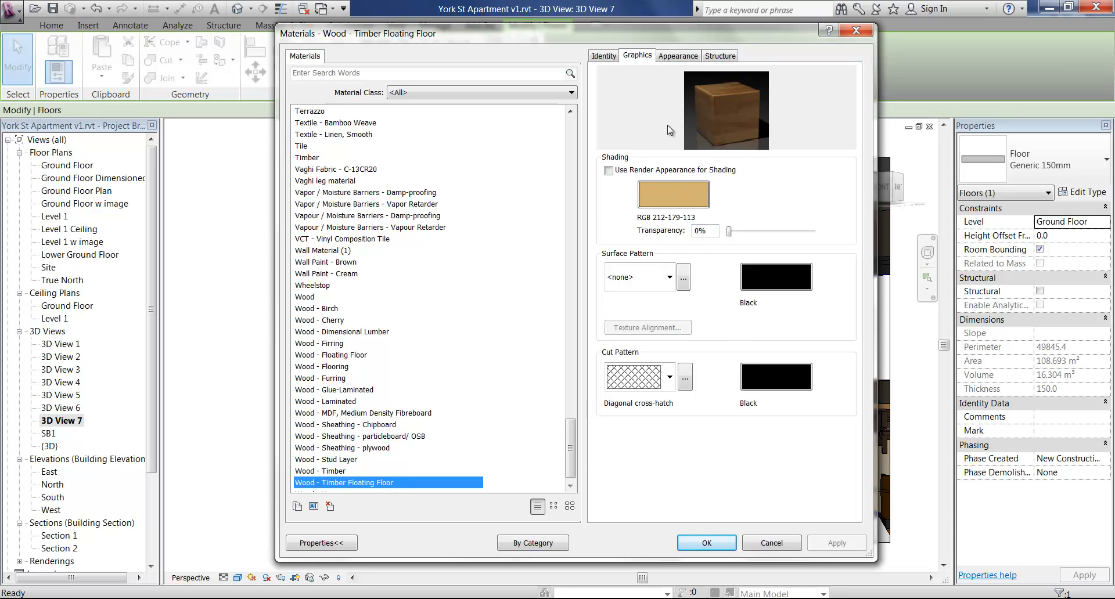
{"action": "left_click", "coordinate": [685, 280]}
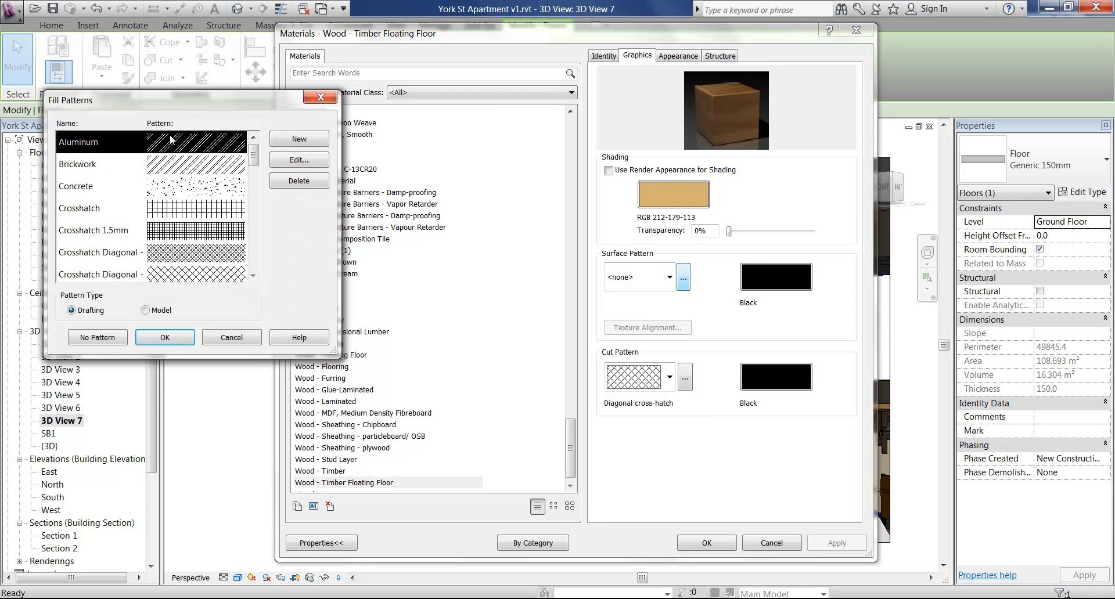
{"action": "left_click_drag", "start_coordinate": [187, 101], "coordinate": [381, 88]}
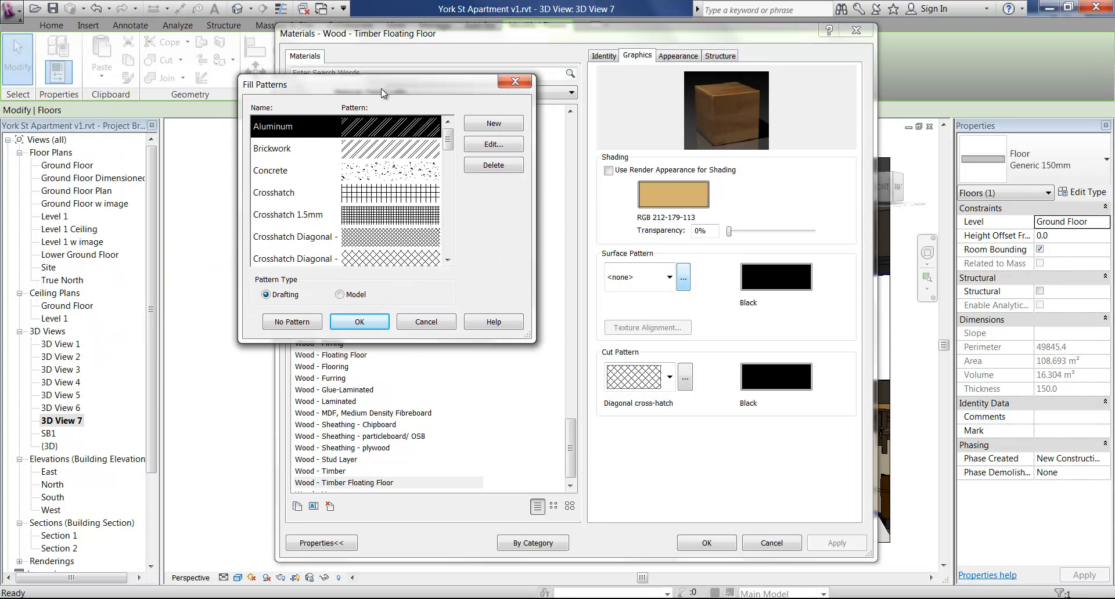
{"action": "left_click", "coordinate": [340, 295]}
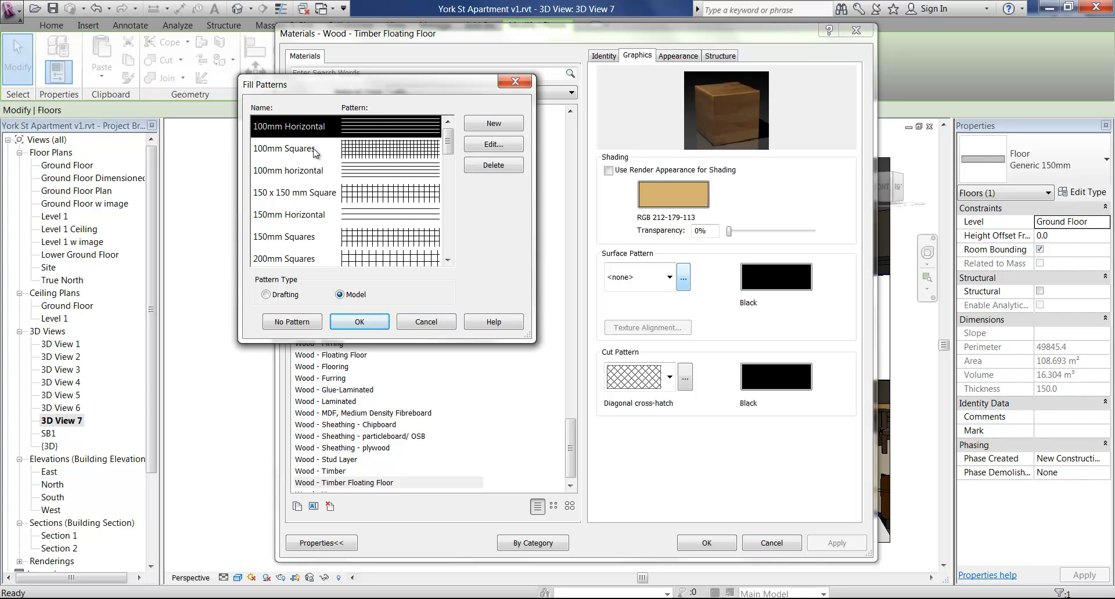
{"action": "left_click", "coordinate": [286, 171]}
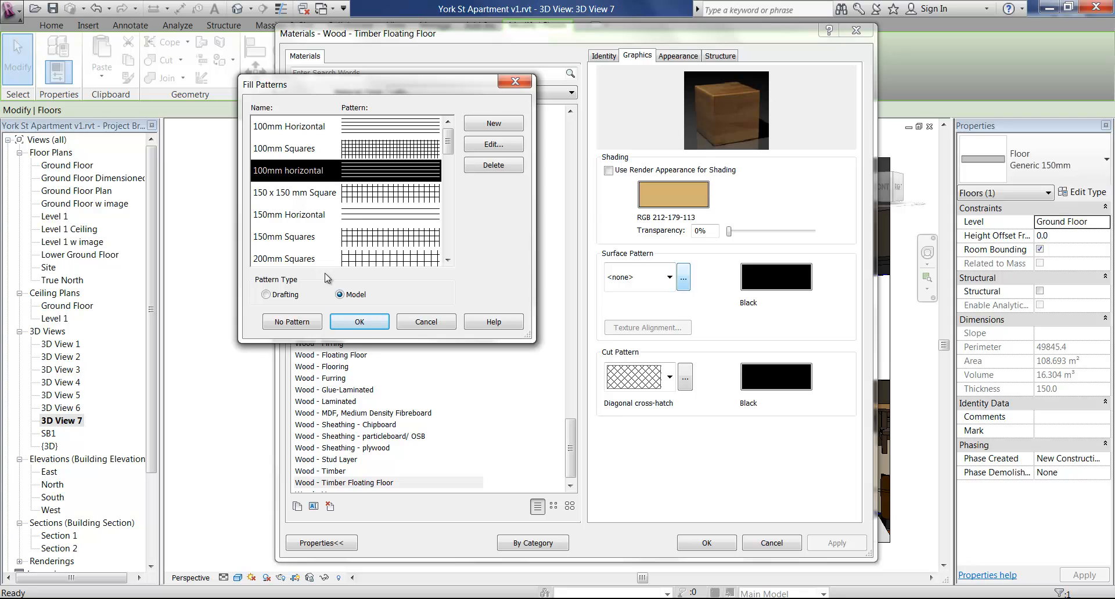
{"action": "left_click", "coordinate": [358, 322]}
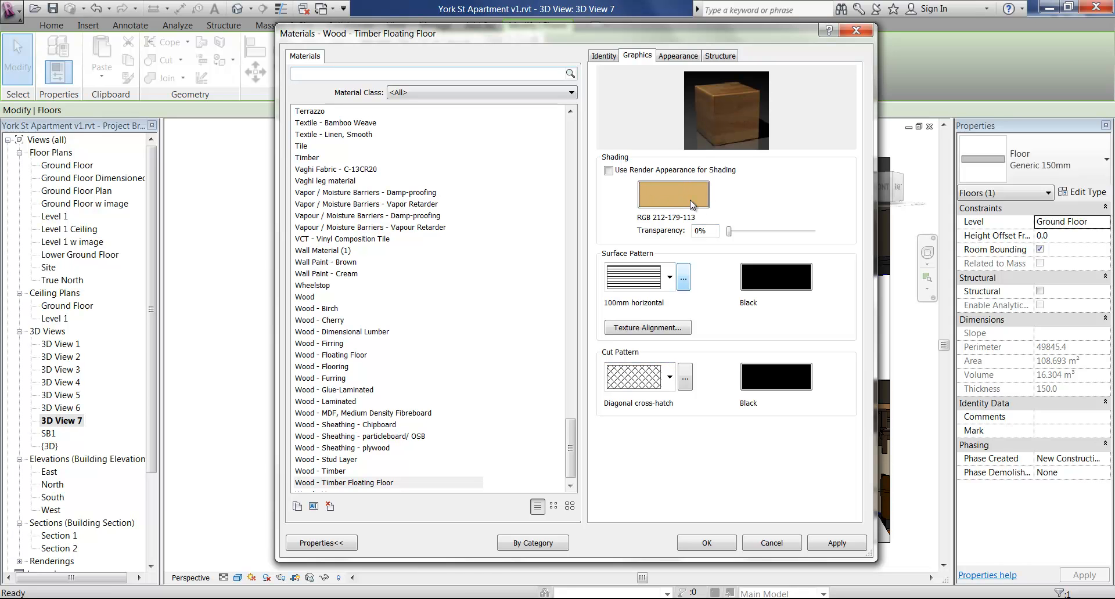
Take the shading colour from the render appearance, switch that option off again, and lighten the colour to RGB 183-132-085.
{"action": "left_click", "coordinate": [608, 172]}
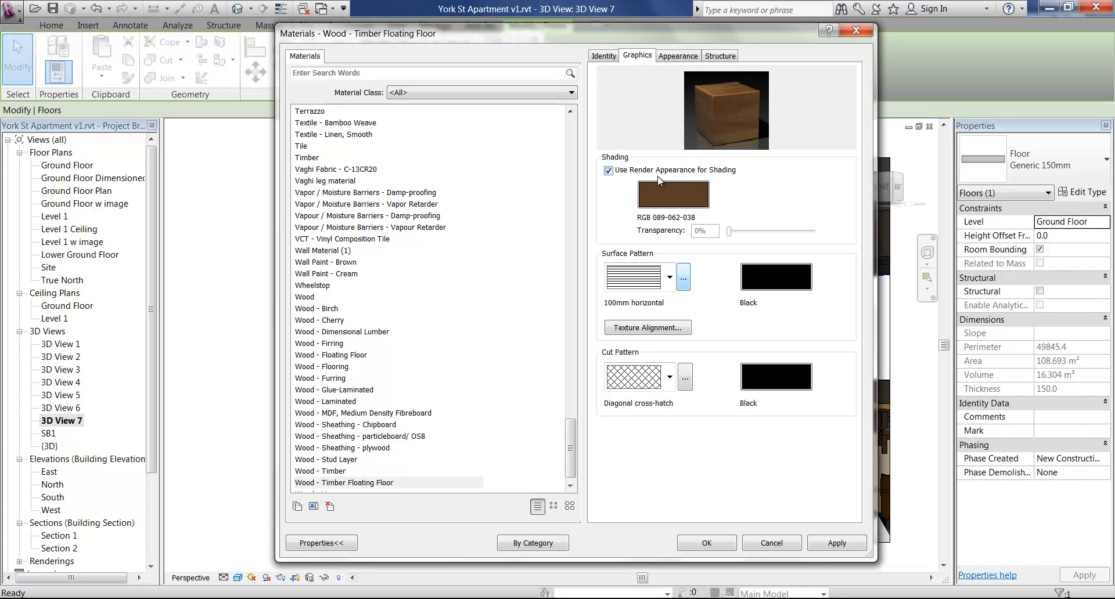
{"action": "left_click", "coordinate": [606, 171]}
{"action": "left_click", "coordinate": [677, 204]}
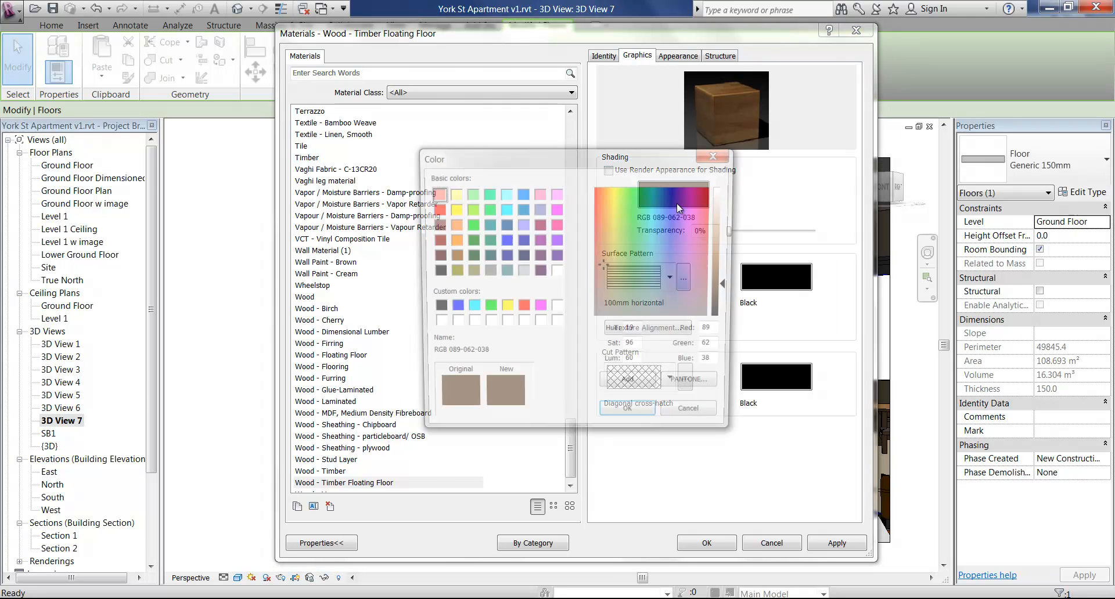
{"action": "left_click_drag", "start_coordinate": [734, 286], "coordinate": [730, 255]}
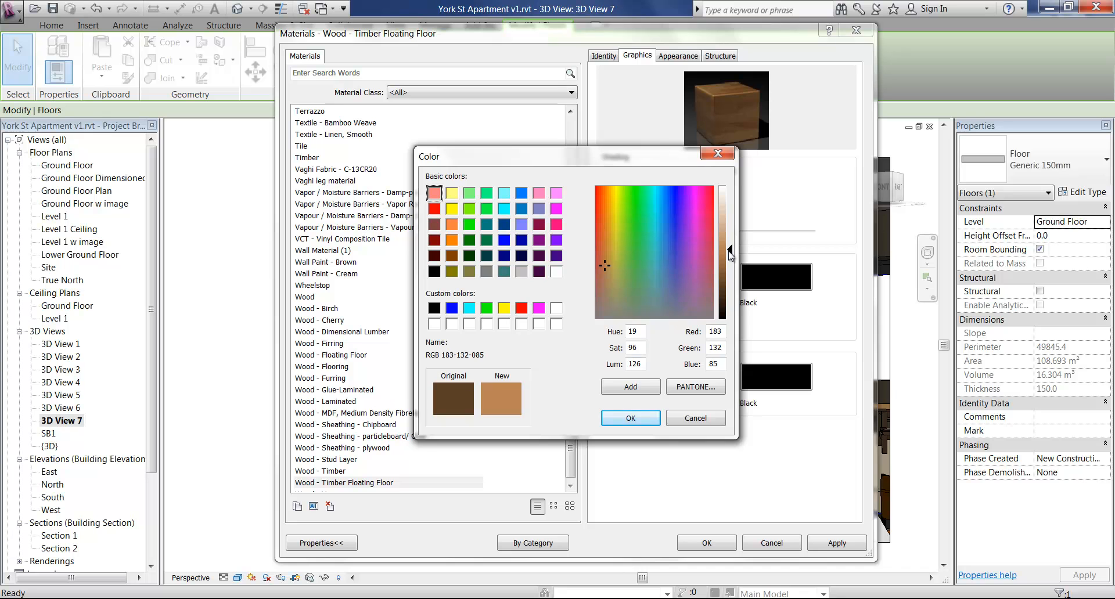
{"action": "left_click", "coordinate": [620, 411]}
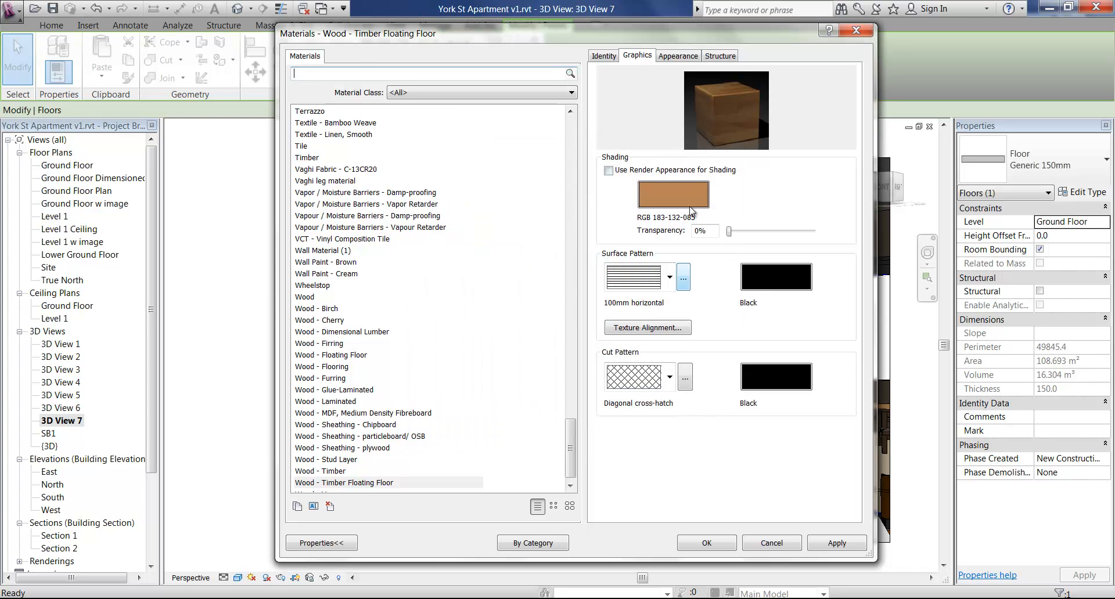
Apply the material and the floor type changes, deselect the floor, and inspect the timber boards up close in the 3D view.
{"action": "left_click", "coordinate": [721, 543]}
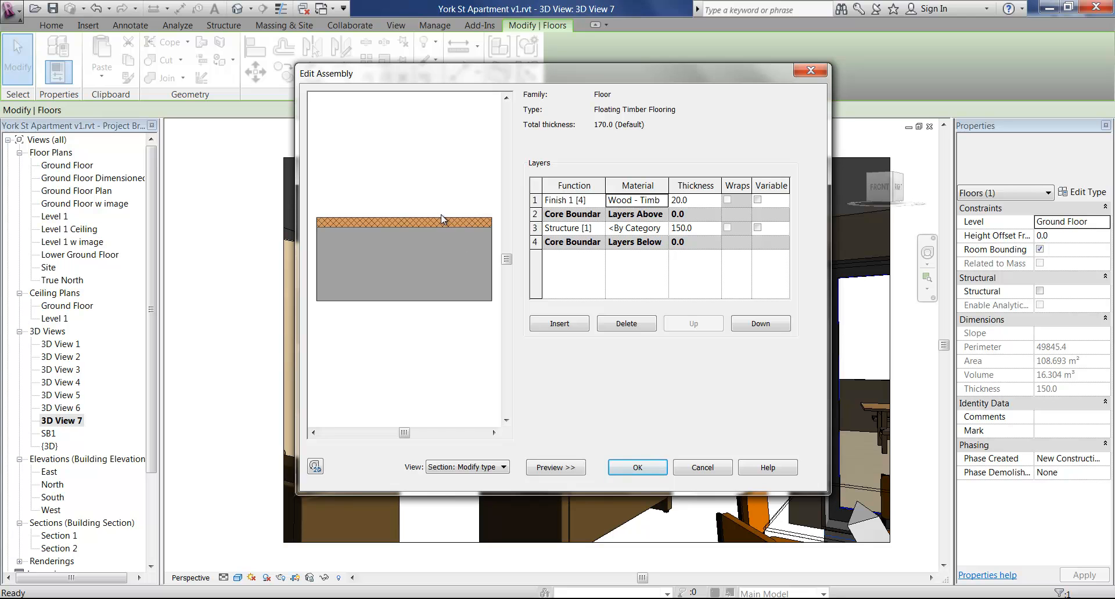
{"action": "left_click", "coordinate": [648, 470]}
{"action": "left_click", "coordinate": [653, 467]}
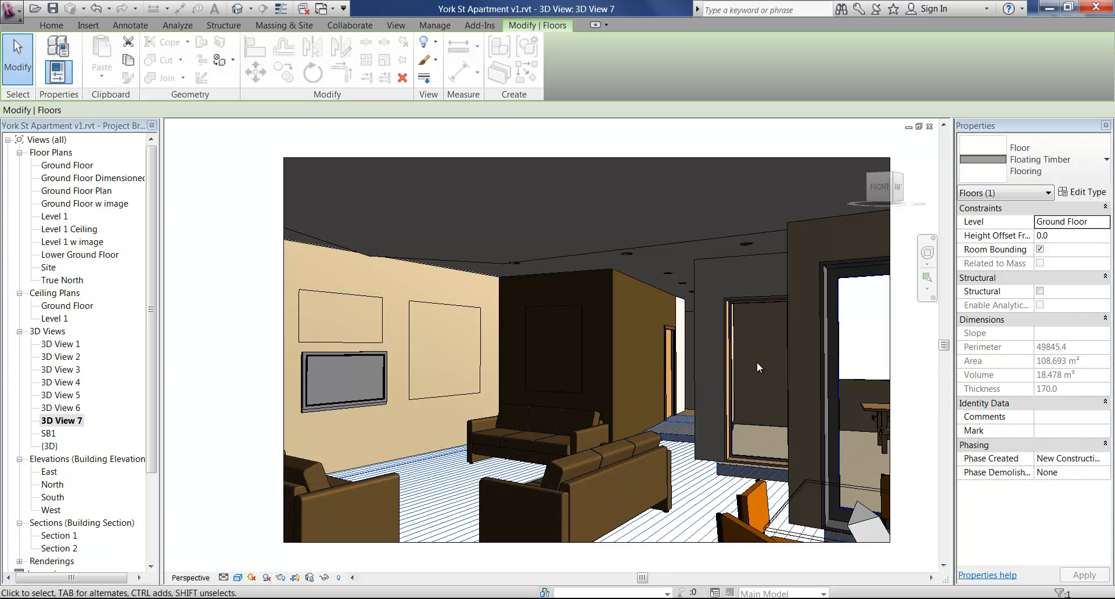
{"action": "key", "text": "Escape"}
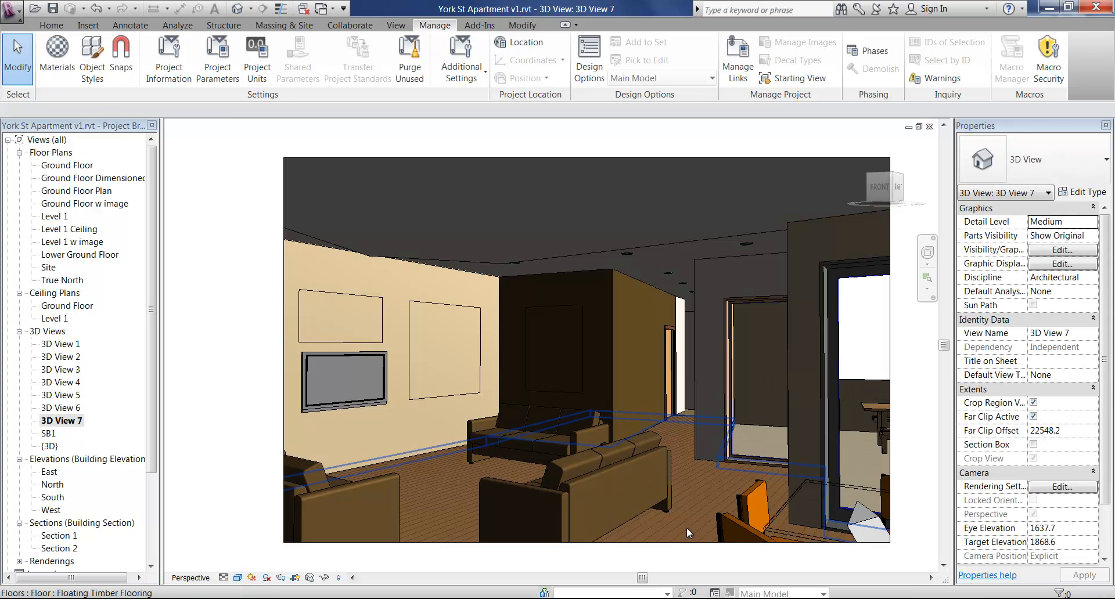
{"action": "scroll", "coordinate": [687, 528], "scroll_direction": "up", "scroll_amount": 3}
{"action": "scroll", "coordinate": [725, 448], "scroll_direction": "up", "scroll_amount": 2}
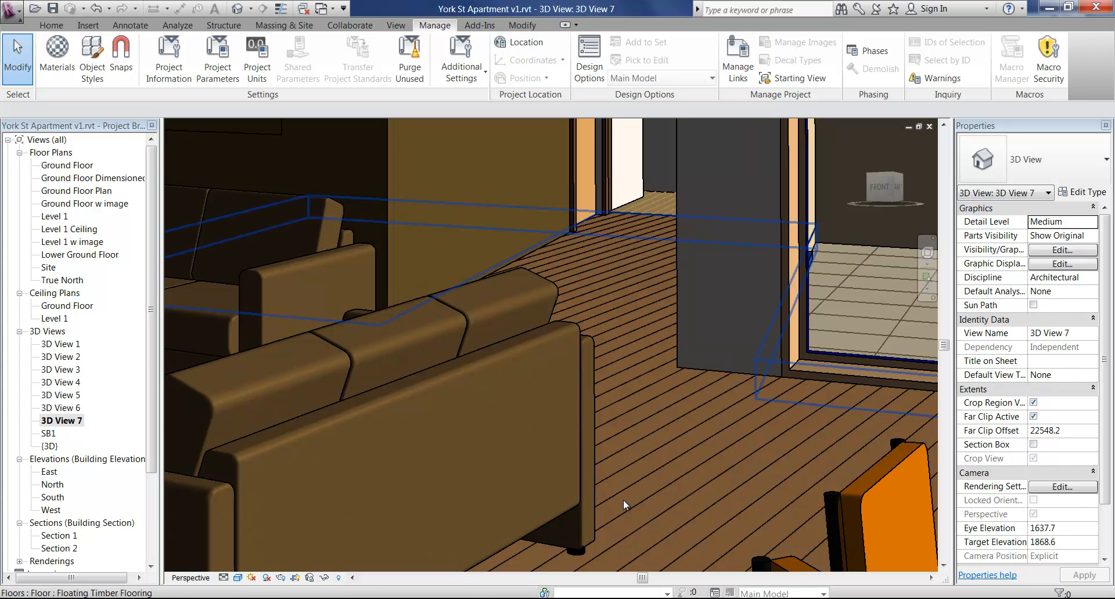
Open the Ground Floor plan and compare it in the Wireframe and Hidden Line visual styles.
{"action": "left_click", "coordinate": [66, 166]}
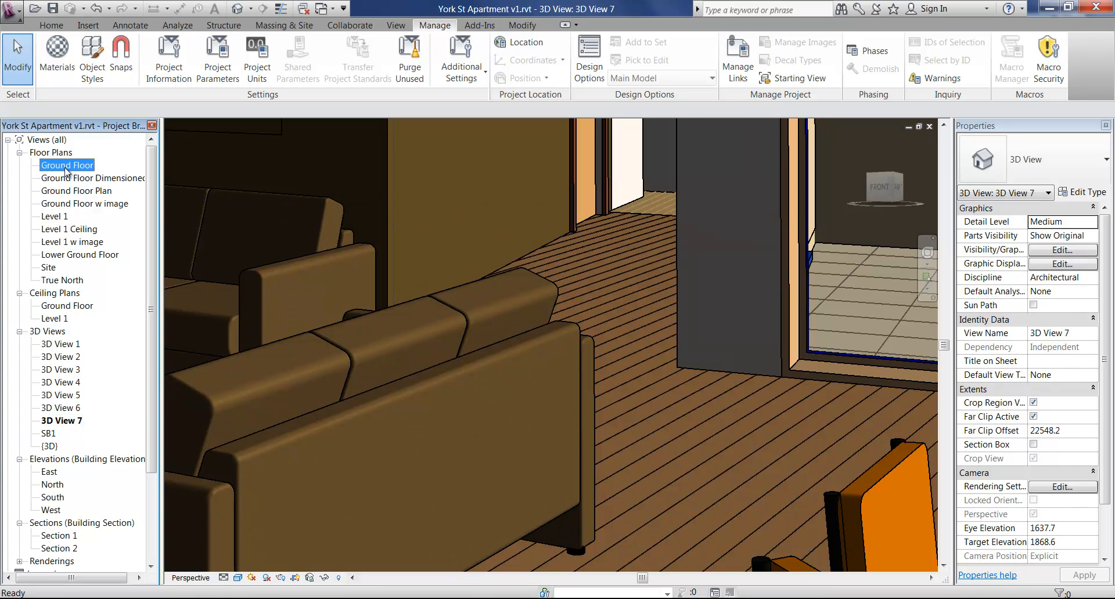
{"action": "scroll", "coordinate": [536, 369], "scroll_direction": "up", "scroll_amount": 2}
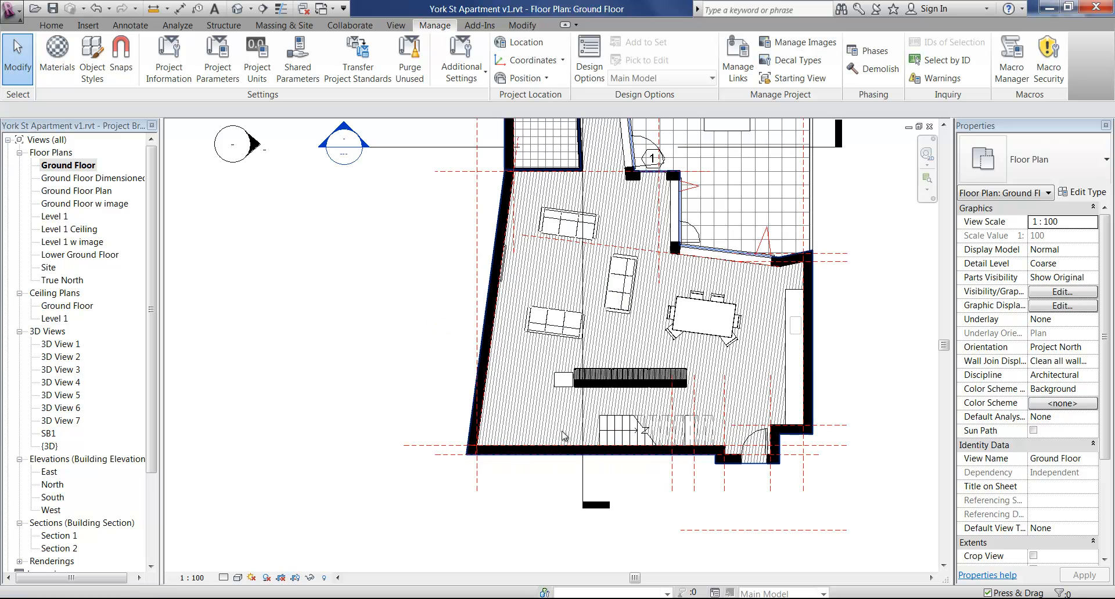
{"action": "middle_click_drag", "start_coordinate": [536, 370], "coordinate": [457, 424]}
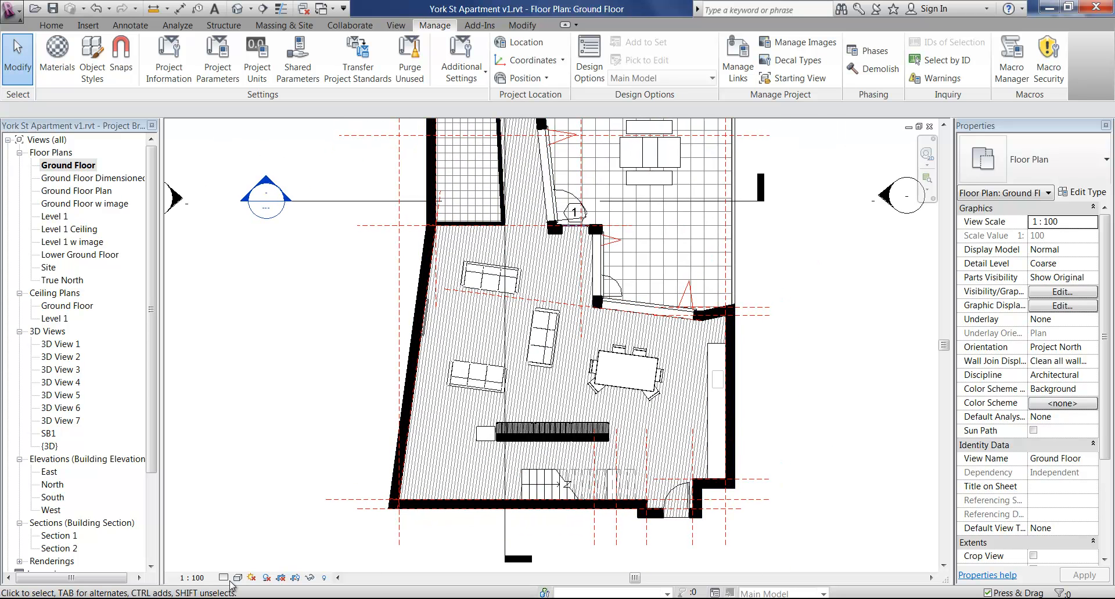
{"action": "left_click", "coordinate": [239, 578]}
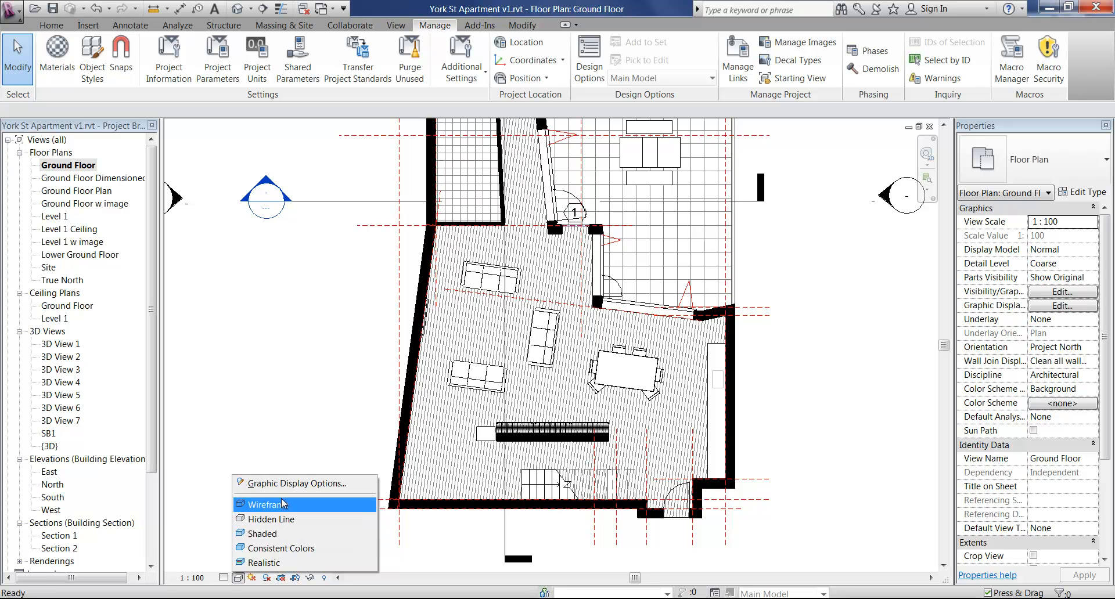
{"action": "left_click", "coordinate": [358, 504]}
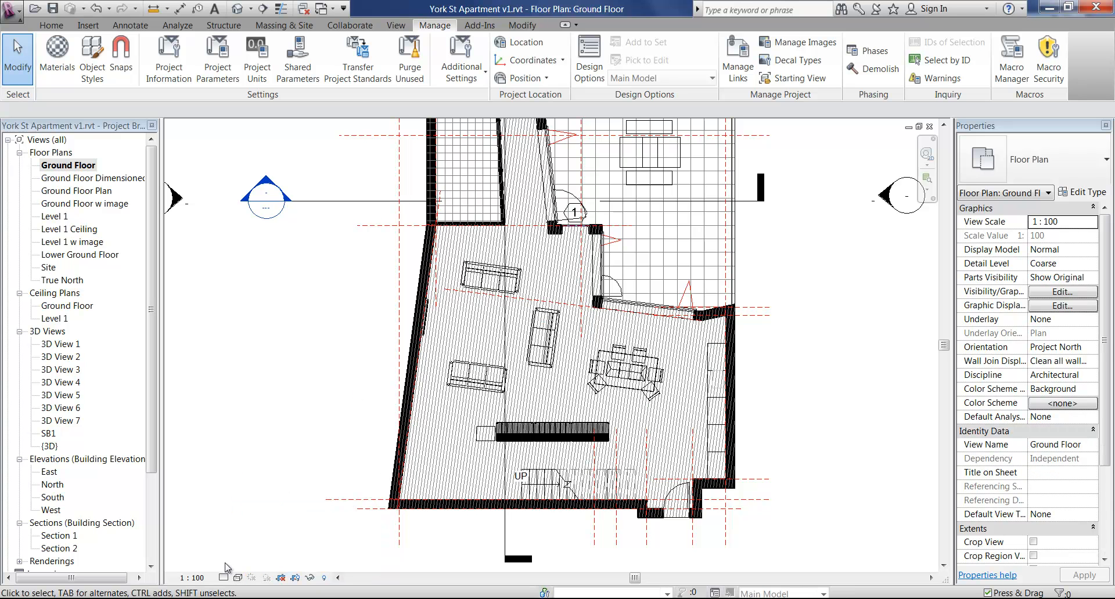
{"action": "left_click", "coordinate": [238, 578]}
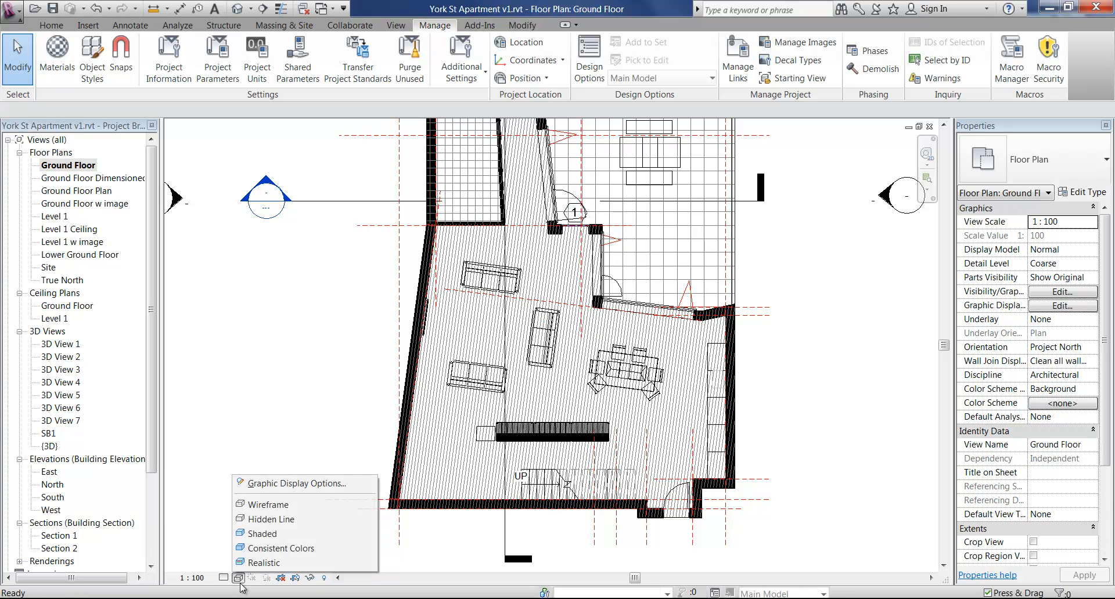
{"action": "left_click", "coordinate": [272, 520]}
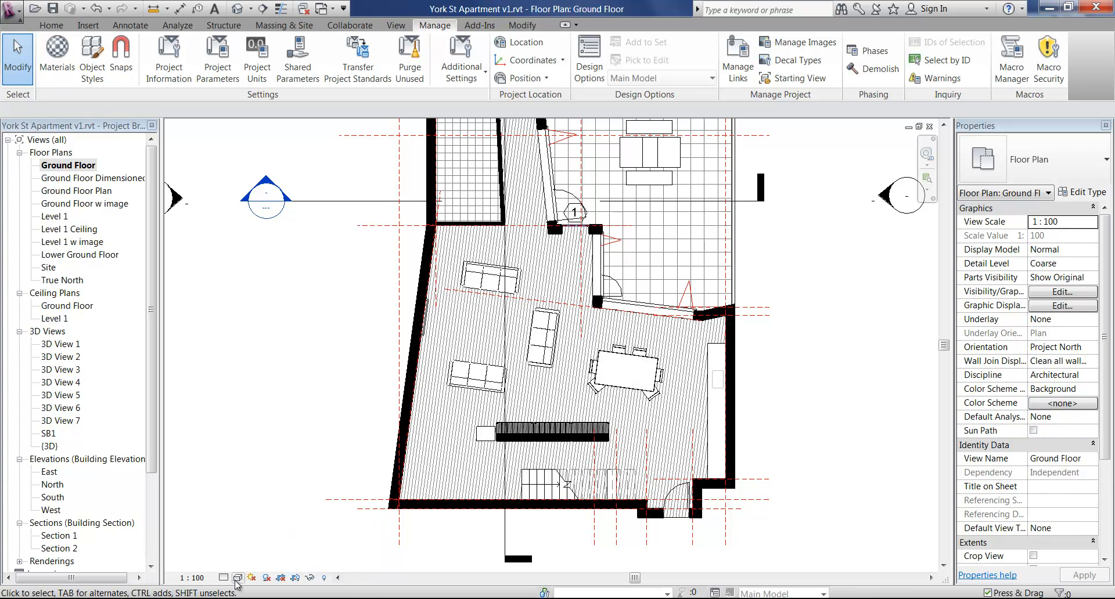
Preview the floor finishes in Consistent Colors and Realistic, and set the plan's visual style to Shaded.
{"action": "left_click", "coordinate": [238, 577]}
{"action": "left_click", "coordinate": [270, 534]}
{"action": "left_click", "coordinate": [237, 578]}
{"action": "left_click", "coordinate": [259, 563]}
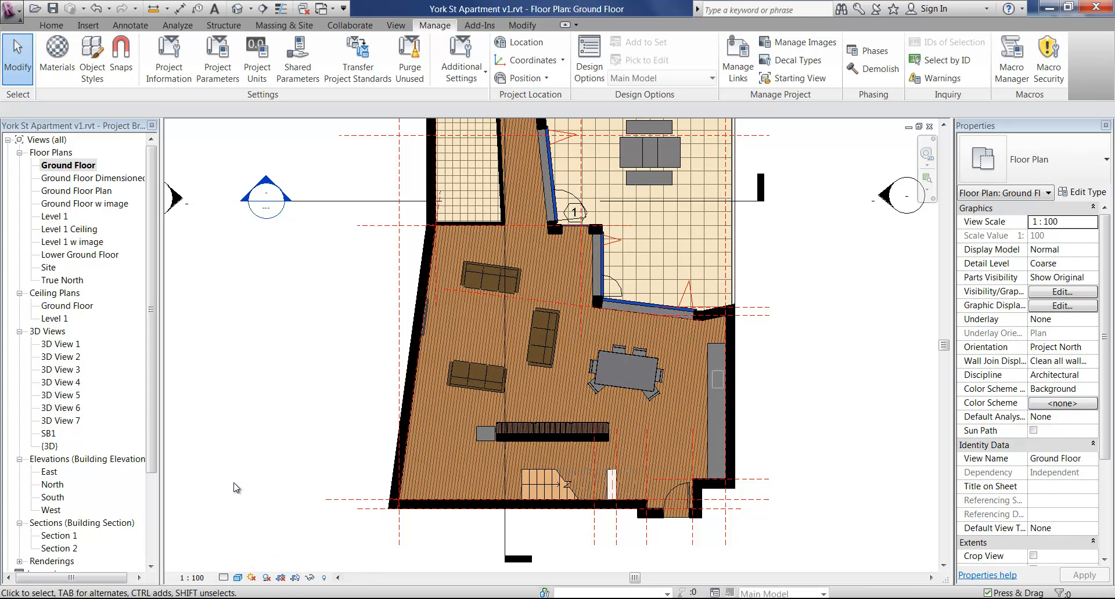
{"action": "scroll", "coordinate": [528, 207], "scroll_direction": "up", "scroll_amount": 3}
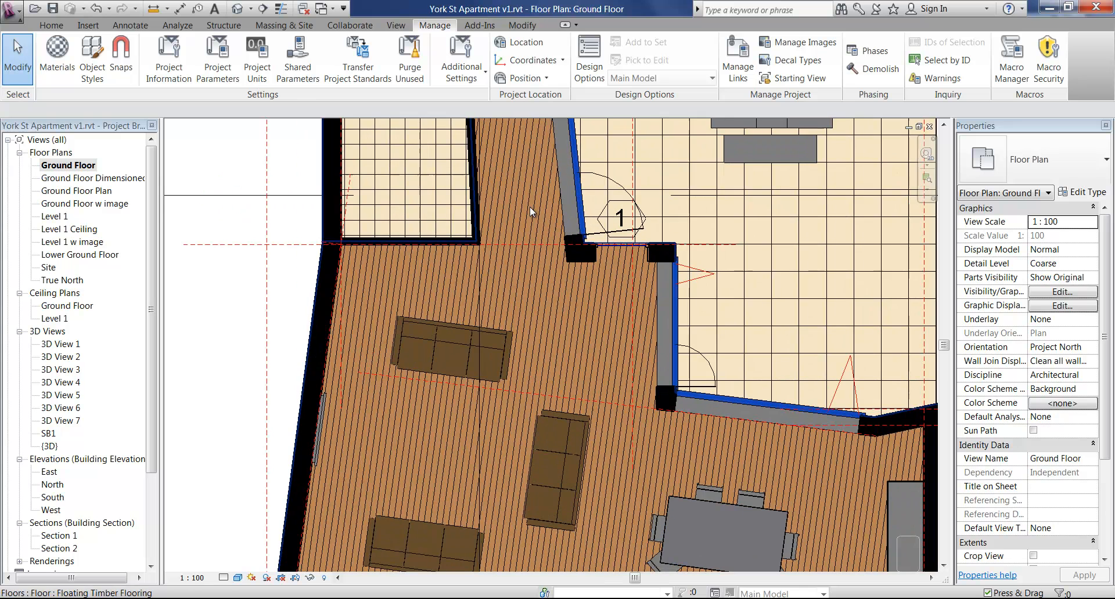
{"action": "left_click", "coordinate": [237, 578]}
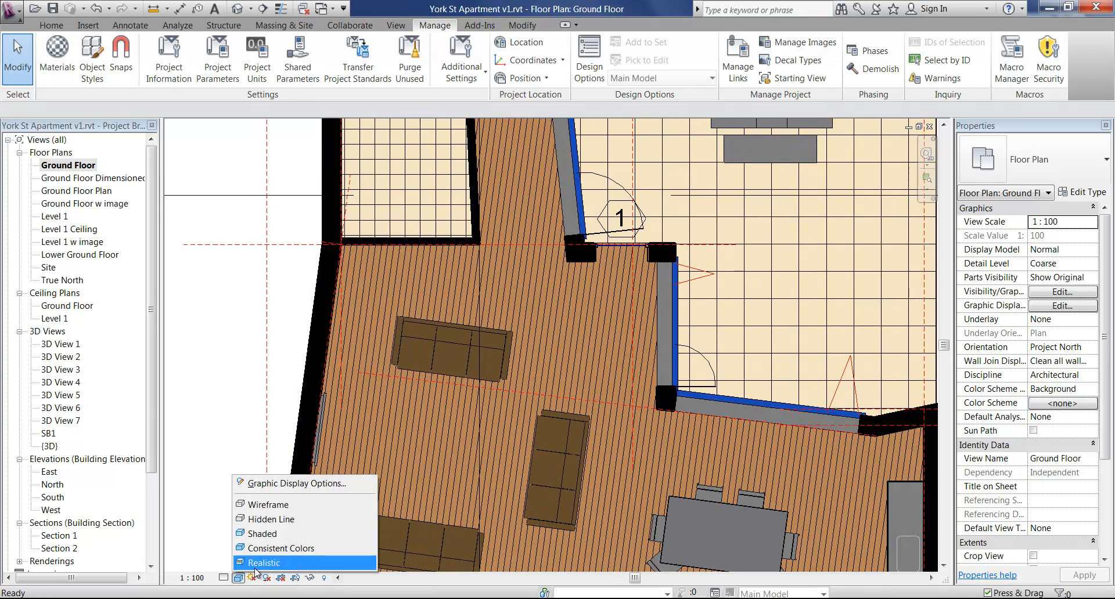
{"action": "left_click", "coordinate": [255, 565]}
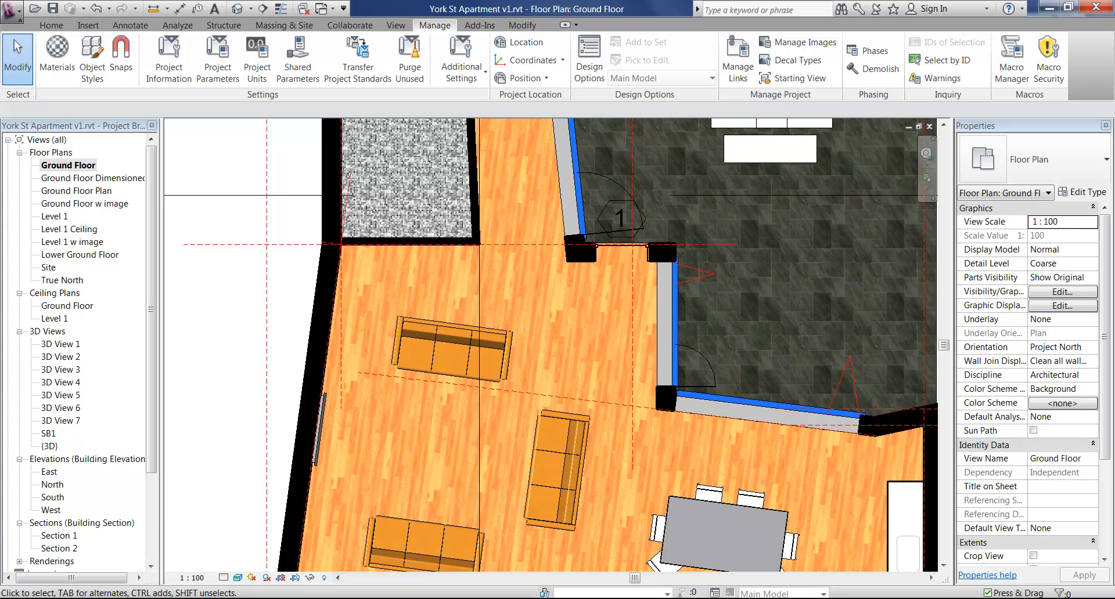
{"action": "left_click", "coordinate": [238, 578]}
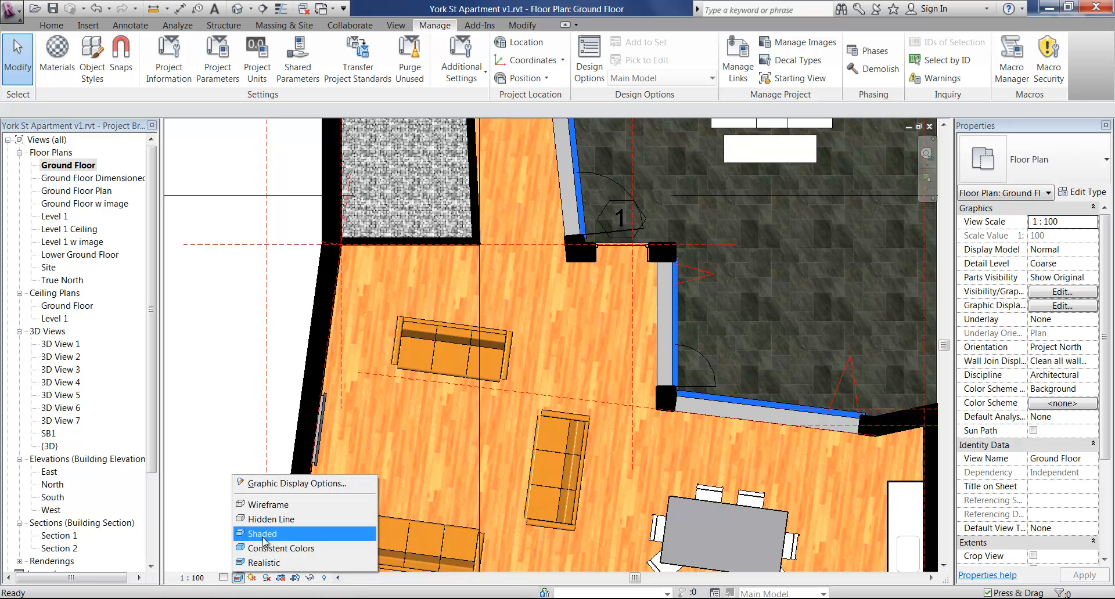
{"action": "left_click", "coordinate": [266, 535]}
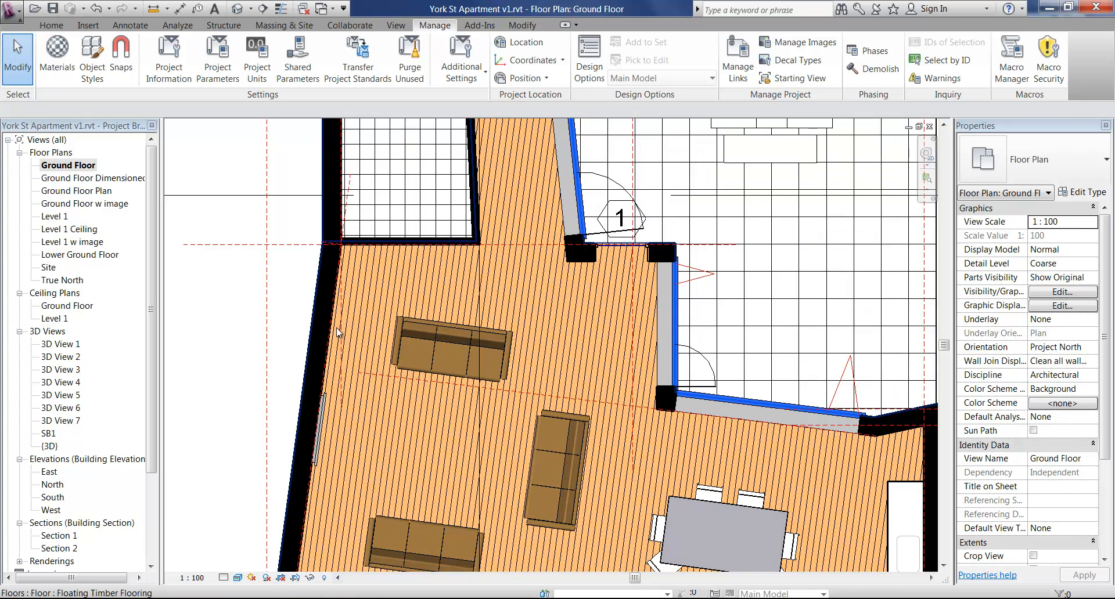
Select the outdoor deck floor and open the material of its 20 mm Finish 1 layer from the type's structure.
{"action": "scroll", "coordinate": [360, 300], "scroll_direction": "down", "scroll_amount": 2}
{"action": "mouse_move", "coordinate": [497, 323]}
{"action": "middle_mouse_down"}
{"action": "mouse_move", "coordinate": [470, 299]}
{"action": "mouse_move", "coordinate": [441, 356]}
{"action": "mouse_move", "coordinate": [504, 387]}
{"action": "mouse_move", "coordinate": [513, 284]}
{"action": "mouse_move", "coordinate": [466, 342]}
{"action": "middle_mouse_up"}
{"action": "scroll", "coordinate": [508, 384], "scroll_direction": "down", "scroll_amount": 1}
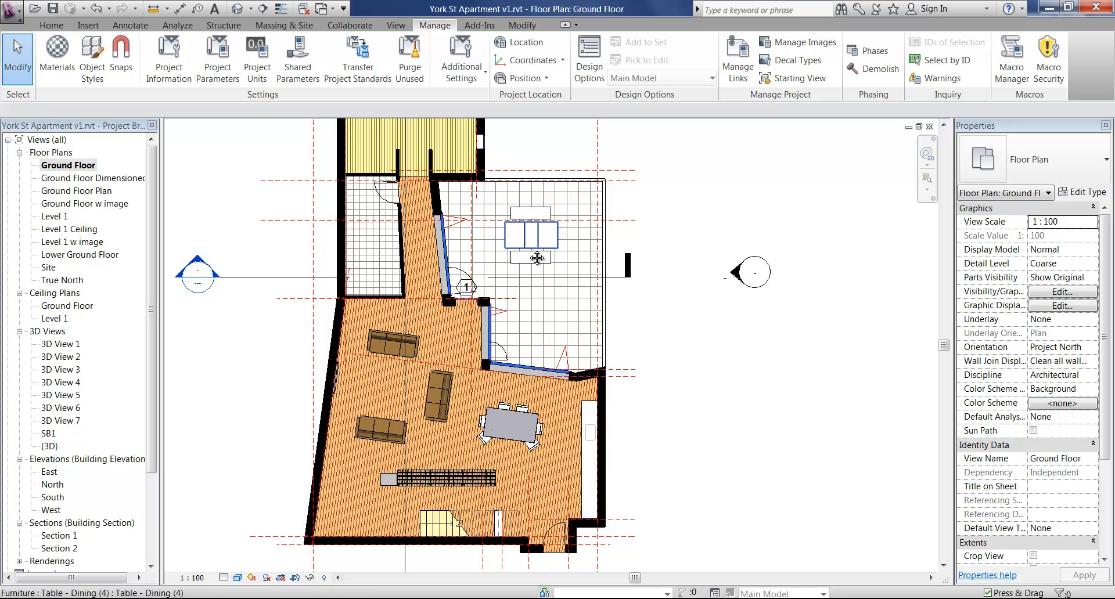
{"action": "scroll", "coordinate": [479, 344], "scroll_direction": "up", "scroll_amount": 2}
{"action": "scroll", "coordinate": [512, 370], "scroll_direction": "down", "scroll_amount": 1}
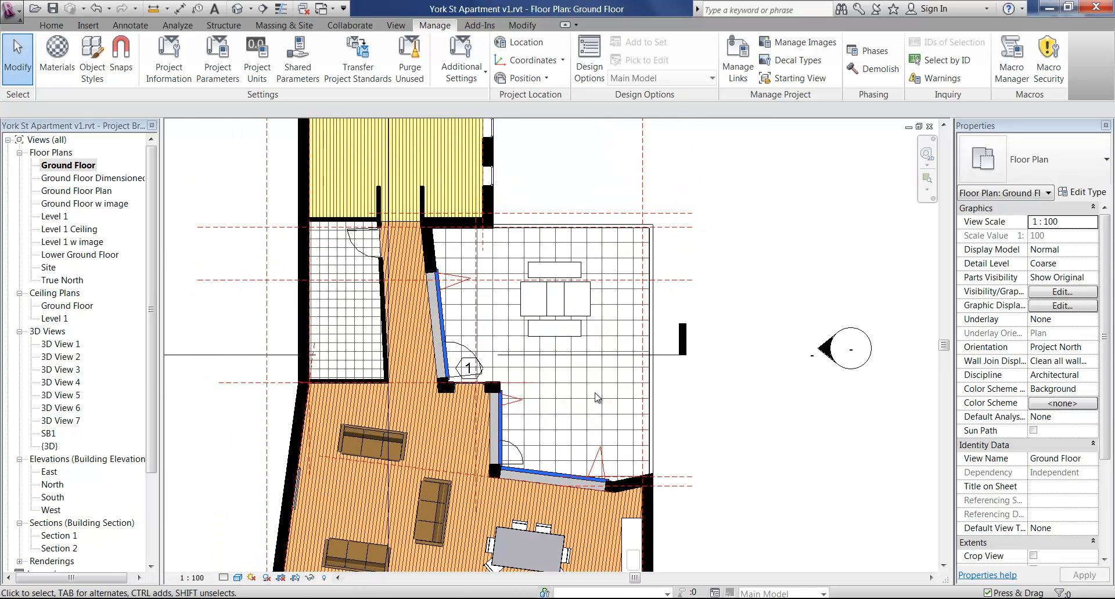
{"action": "left_click", "coordinate": [590, 385]}
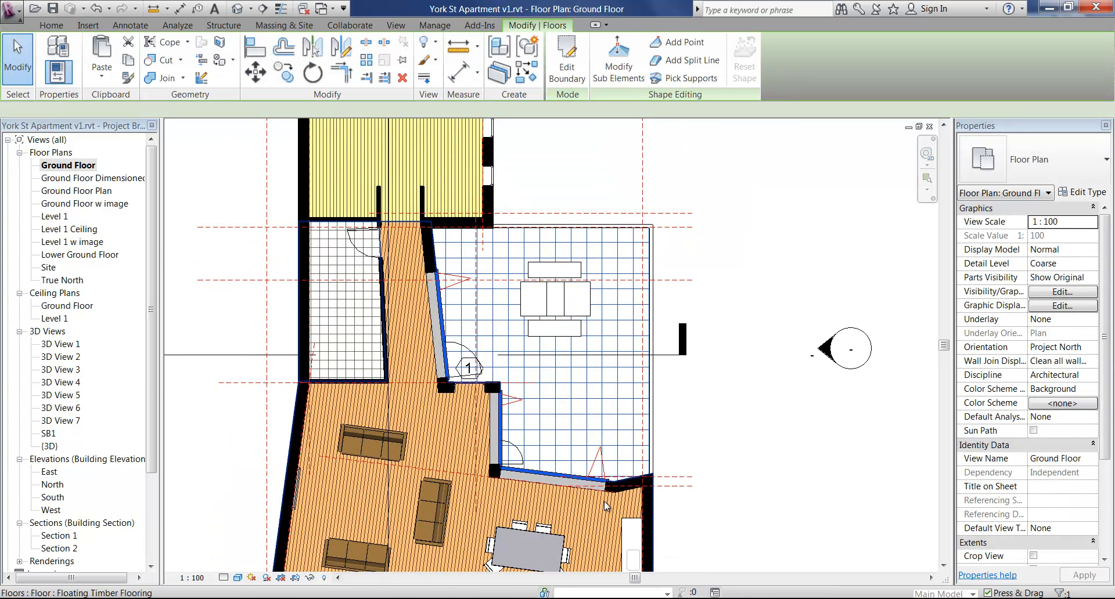
{"action": "left_click", "coordinate": [1082, 192]}
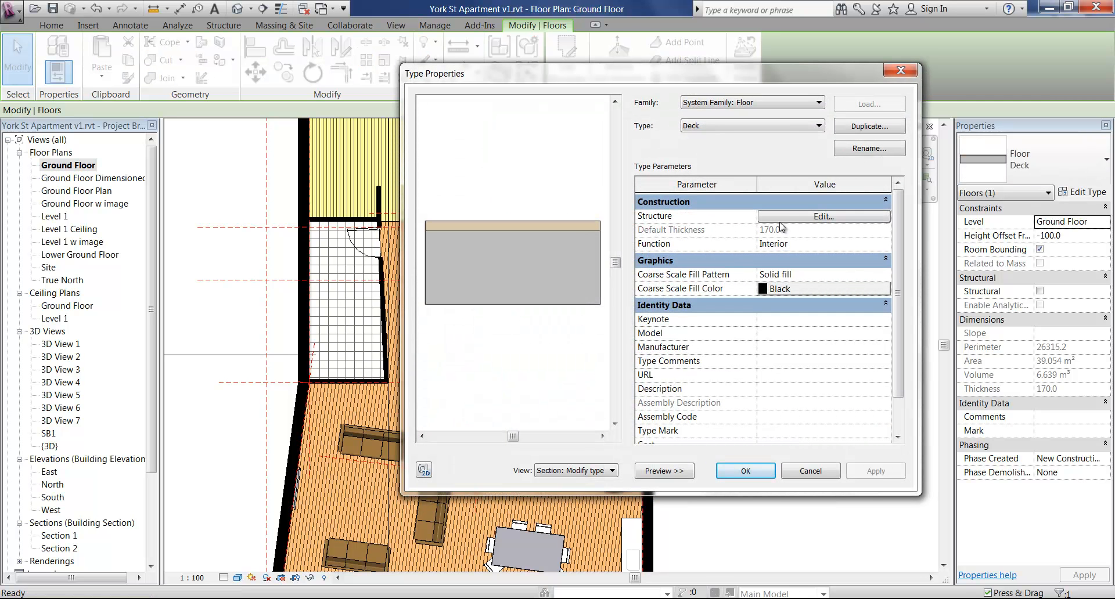
{"action": "left_click", "coordinate": [818, 217]}
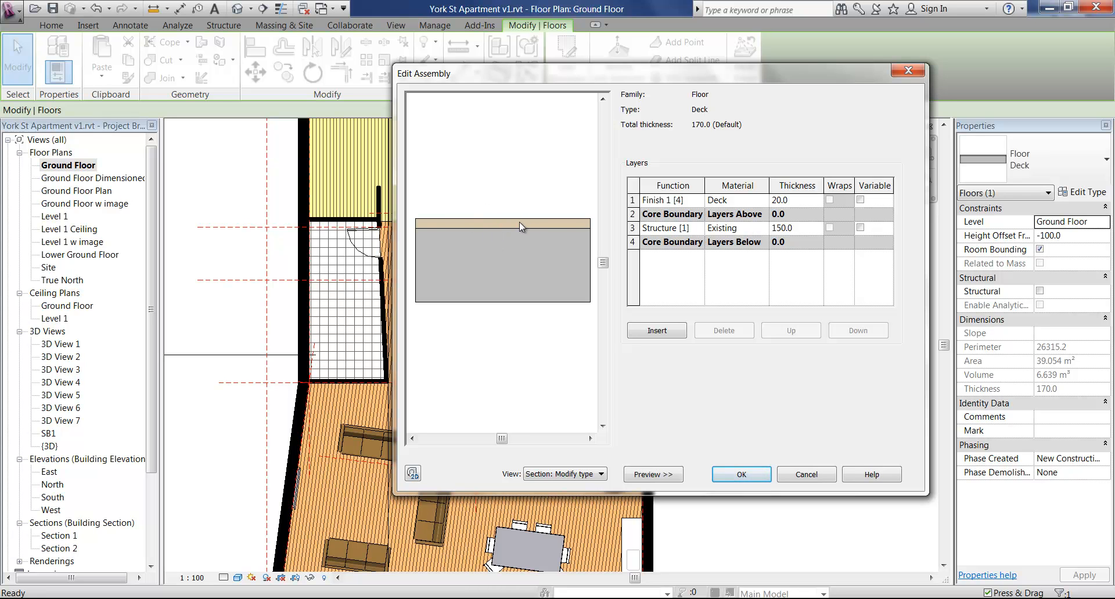
{"action": "left_click", "coordinate": [735, 202]}
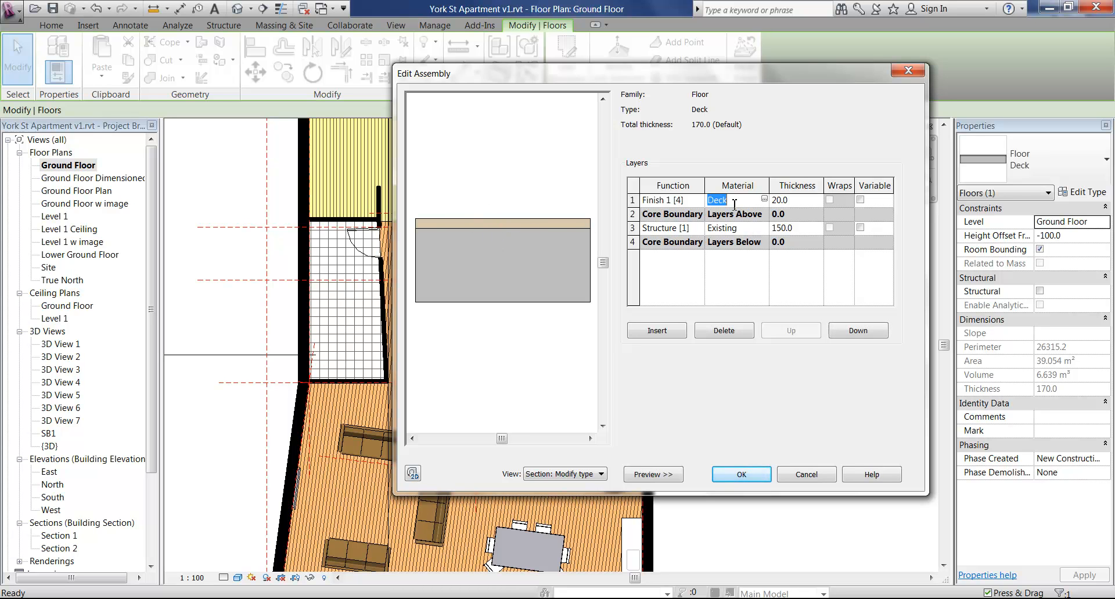
{"action": "left_click", "coordinate": [765, 199]}
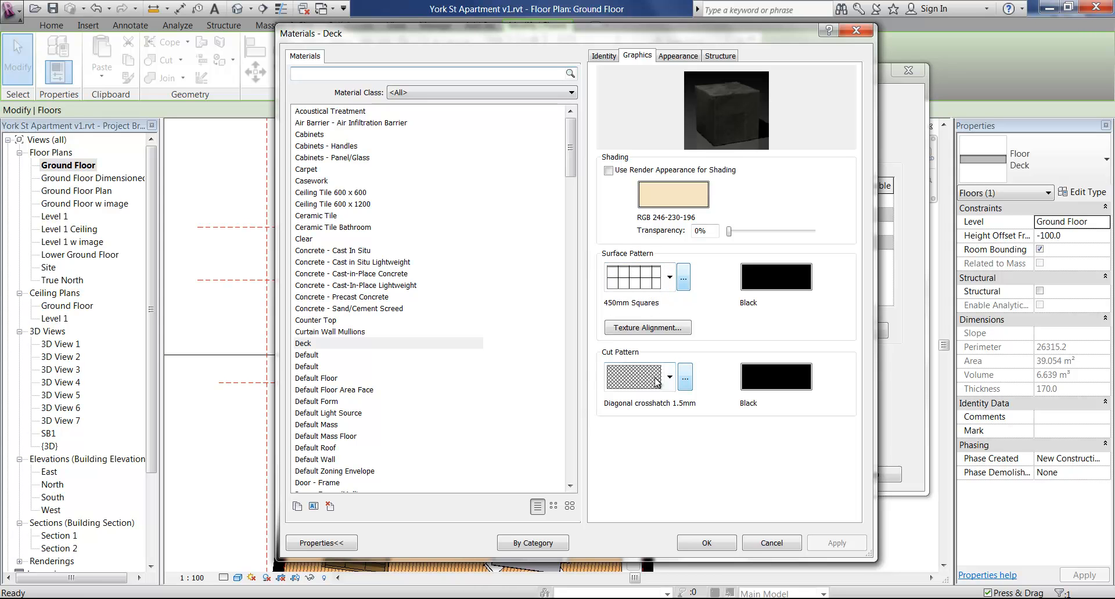
Examine the Deck material's render appearance and its slate image file, leave the type settings without changes, and deselect the floor.
{"action": "left_click", "coordinate": [675, 55]}
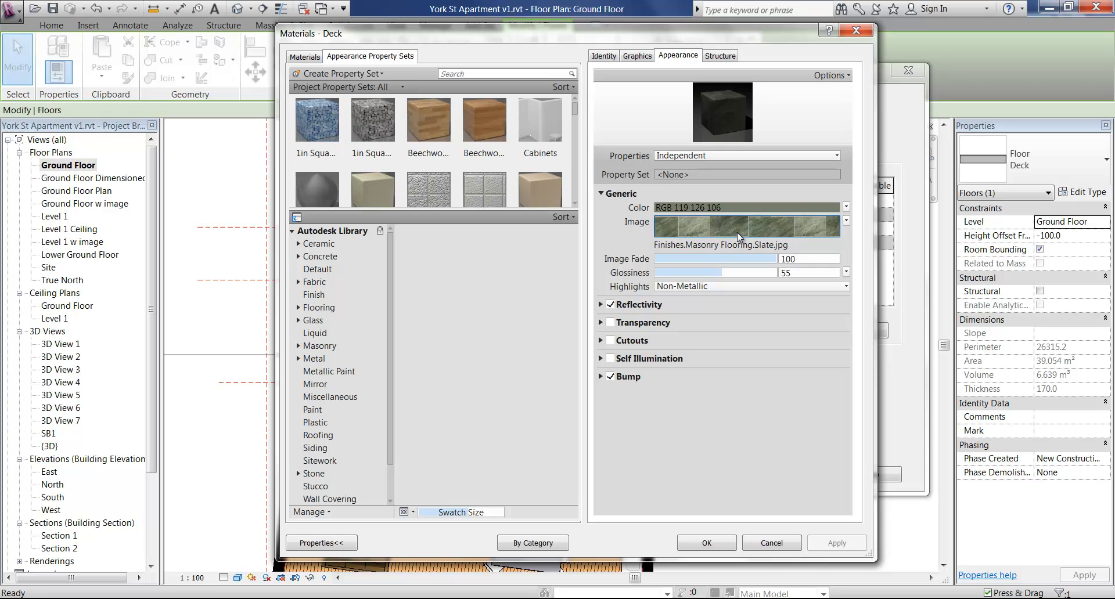
{"action": "mouse_move", "coordinate": [737, 232]}
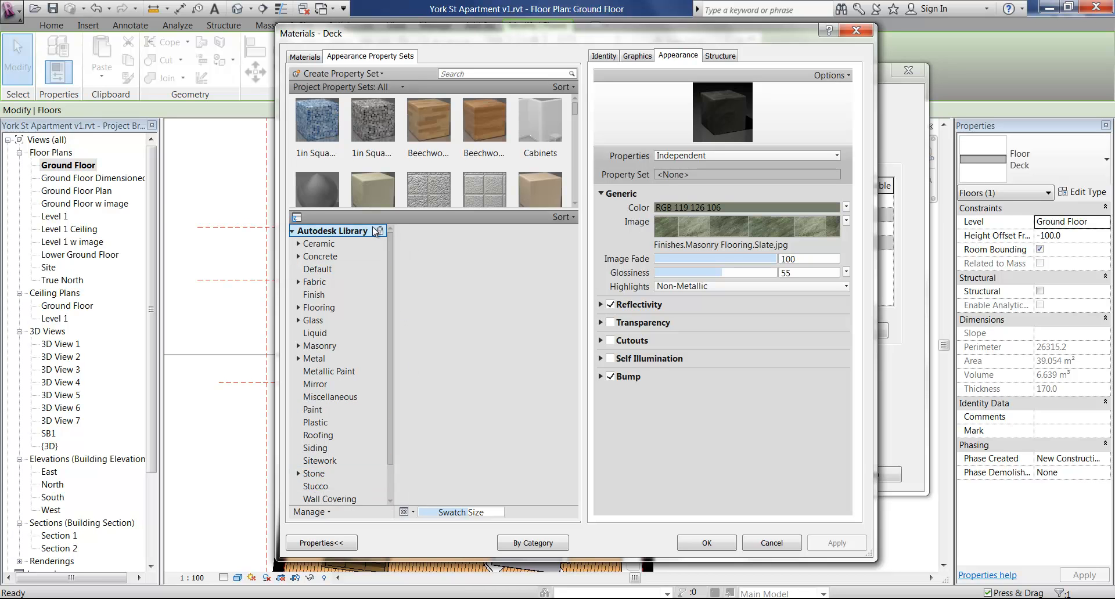
{"action": "mouse_move", "coordinate": [377, 232]}
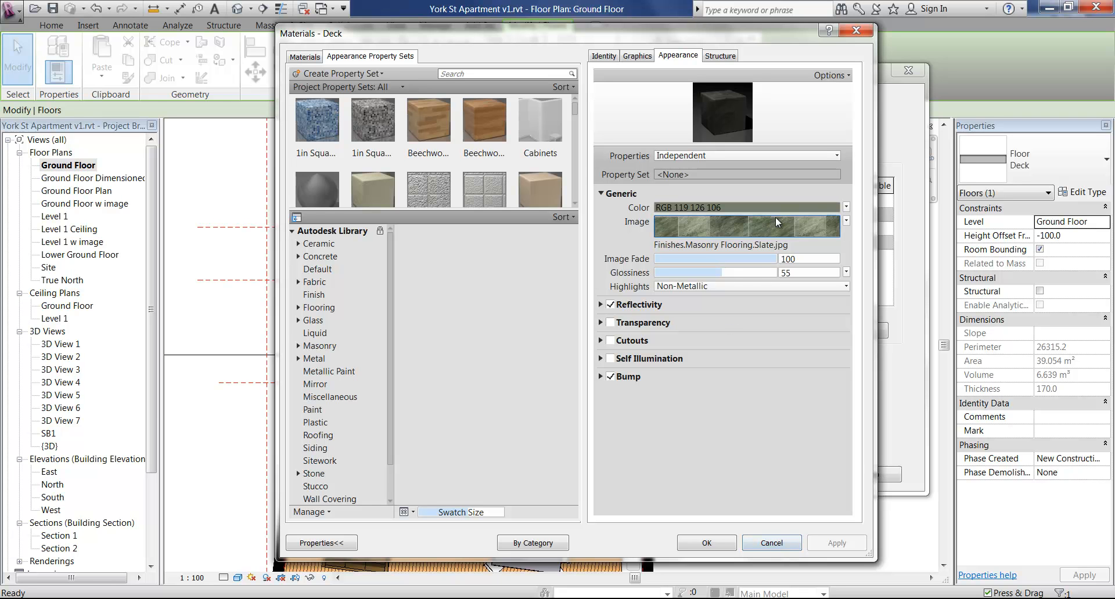
{"action": "left_click", "coordinate": [709, 246]}
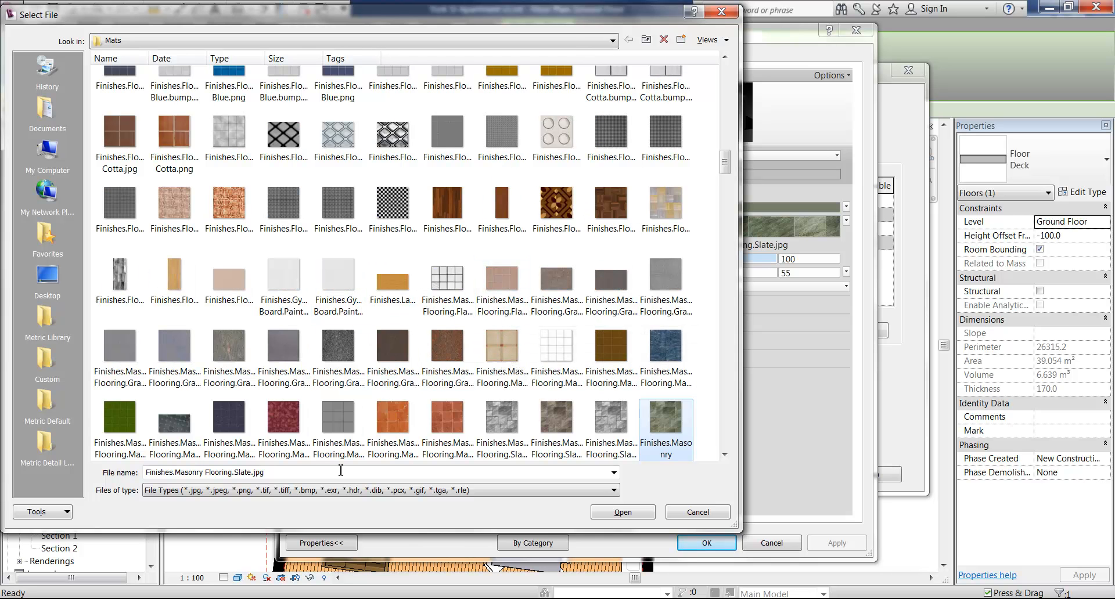
{"action": "left_click", "coordinate": [717, 512]}
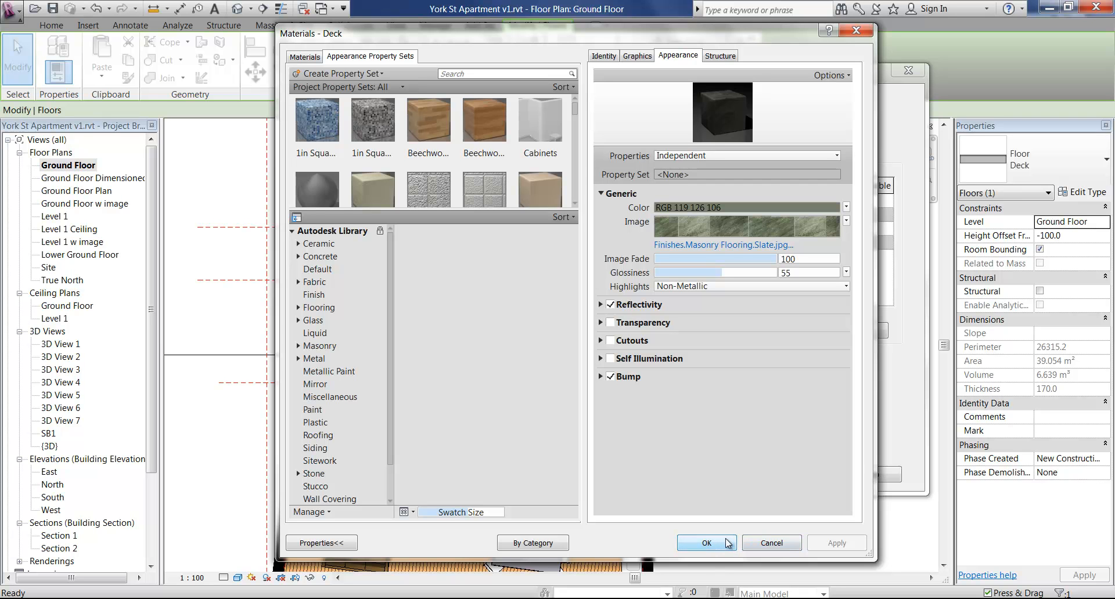
{"action": "left_click", "coordinate": [778, 542]}
{"action": "left_click", "coordinate": [818, 478]}
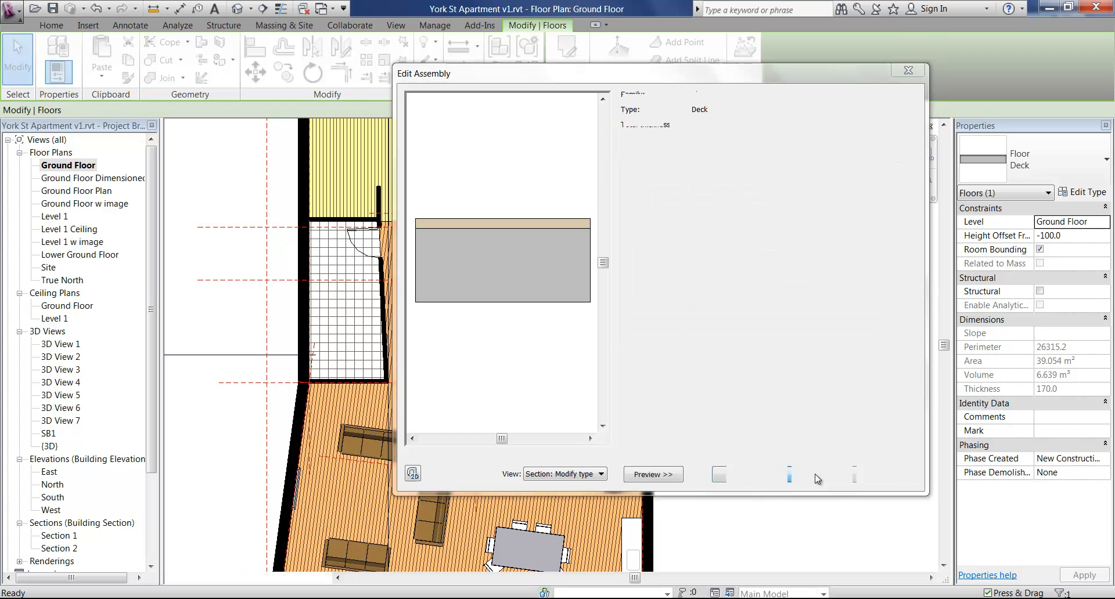
{"action": "left_click", "coordinate": [816, 472]}
{"action": "left_click", "coordinate": [778, 504]}
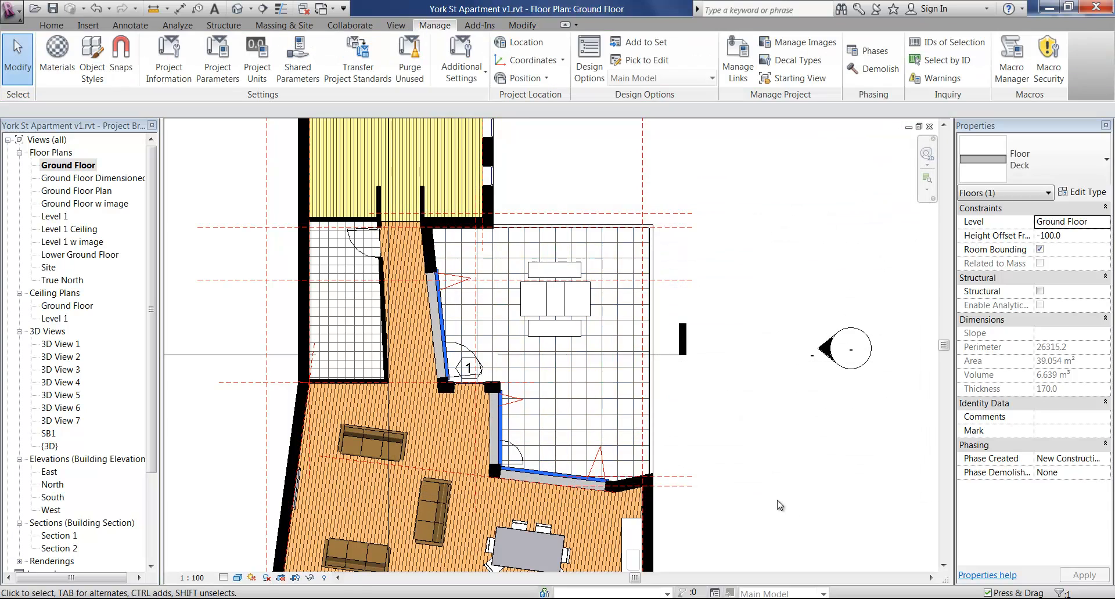
Select the two Existing 100mm Wall segments enclosing the tiled room beside the corridor.
{"action": "middle_click_drag", "start_coordinate": [466, 395], "coordinate": [590, 297]}
{"action": "scroll", "coordinate": [593, 301], "scroll_direction": "up", "scroll_amount": 3}
{"action": "middle_click_drag", "start_coordinate": [548, 330], "coordinate": [618, 465]}
{"action": "scroll", "coordinate": [630, 332], "scroll_direction": "up", "scroll_amount": 3}
{"action": "scroll", "coordinate": [577, 343], "scroll_direction": "down", "scroll_amount": 1}
{"action": "scroll", "coordinate": [618, 465], "scroll_direction": "down", "scroll_amount": 1}
{"action": "middle_click_drag", "start_coordinate": [615, 459], "coordinate": [556, 254]}
{"action": "scroll", "coordinate": [561, 255], "scroll_direction": "down", "scroll_amount": 2}
{"action": "middle_click_drag", "start_coordinate": [530, 217], "coordinate": [588, 527]}
{"action": "scroll", "coordinate": [534, 488], "scroll_direction": "up", "scroll_amount": 2}
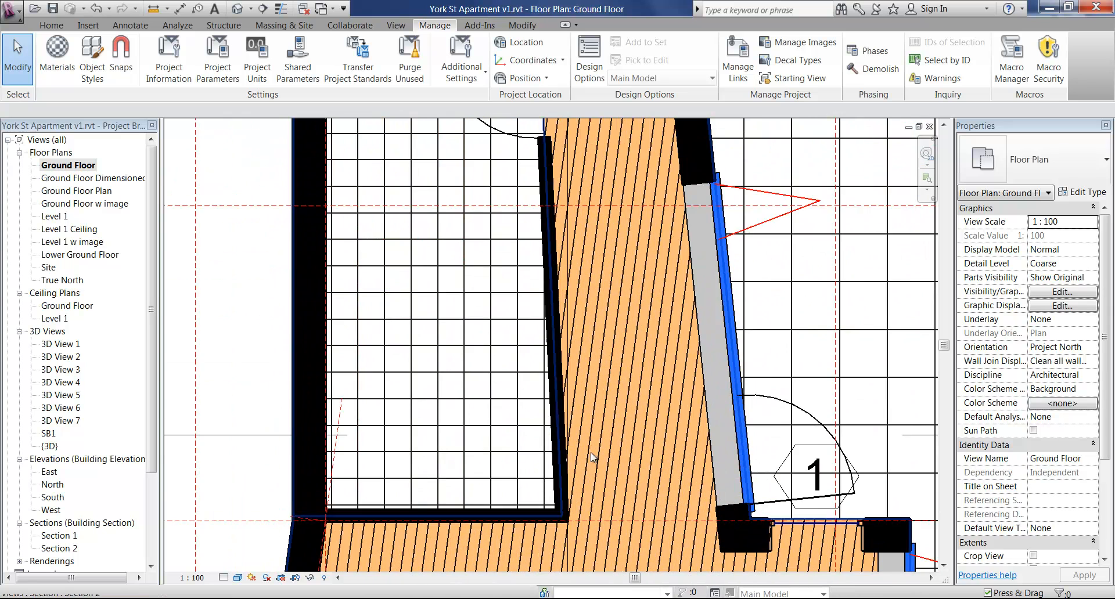
{"action": "left_click", "coordinate": [556, 441]}
{"action": "left_click", "coordinate": [519, 513], "text": "ctrl"}
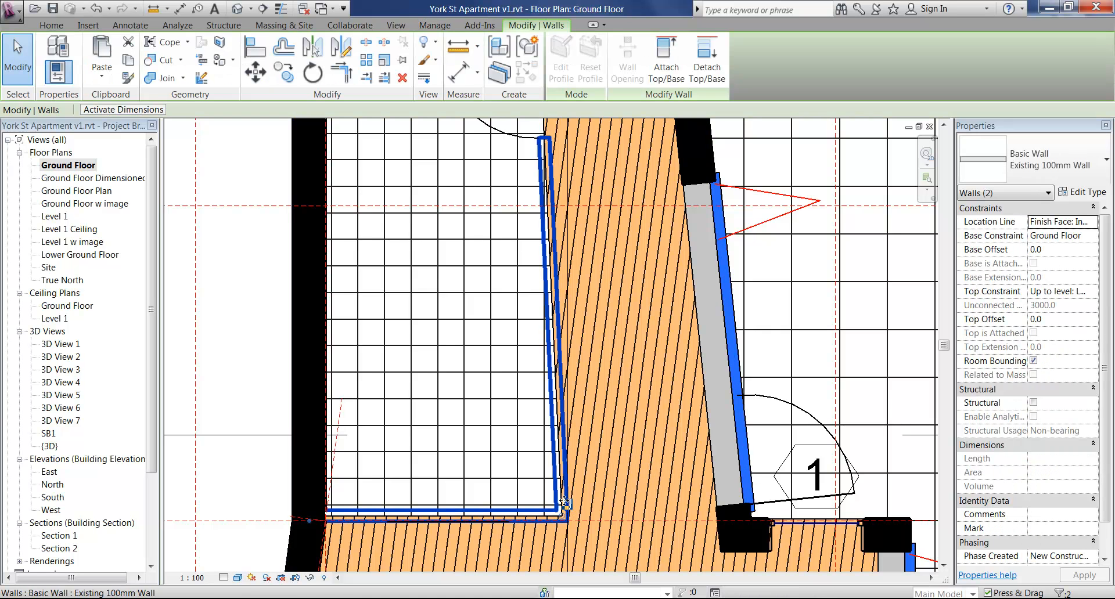
Open the SB1 3D view, view the corner of the two selected walls up close, and deselect them.
{"action": "double_click", "coordinate": [48, 433]}
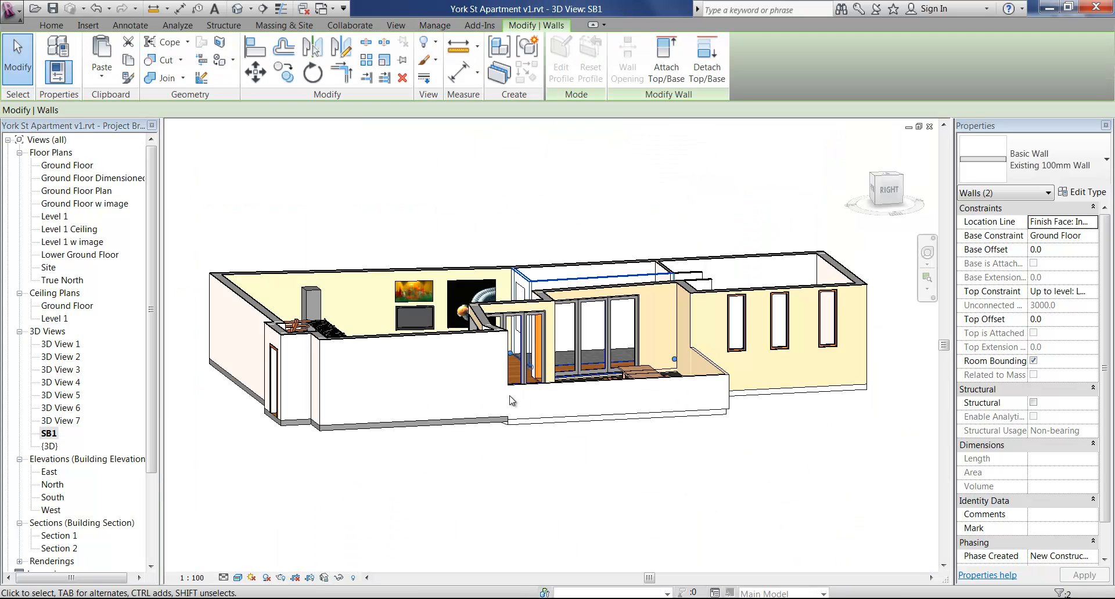
{"action": "middle_click_drag", "start_coordinate": [417, 299], "coordinate": [535, 308], "text": "shift"}
{"action": "scroll", "coordinate": [536, 305], "scroll_direction": "up", "scroll_amount": 4}
{"action": "left_click", "coordinate": [481, 231]}
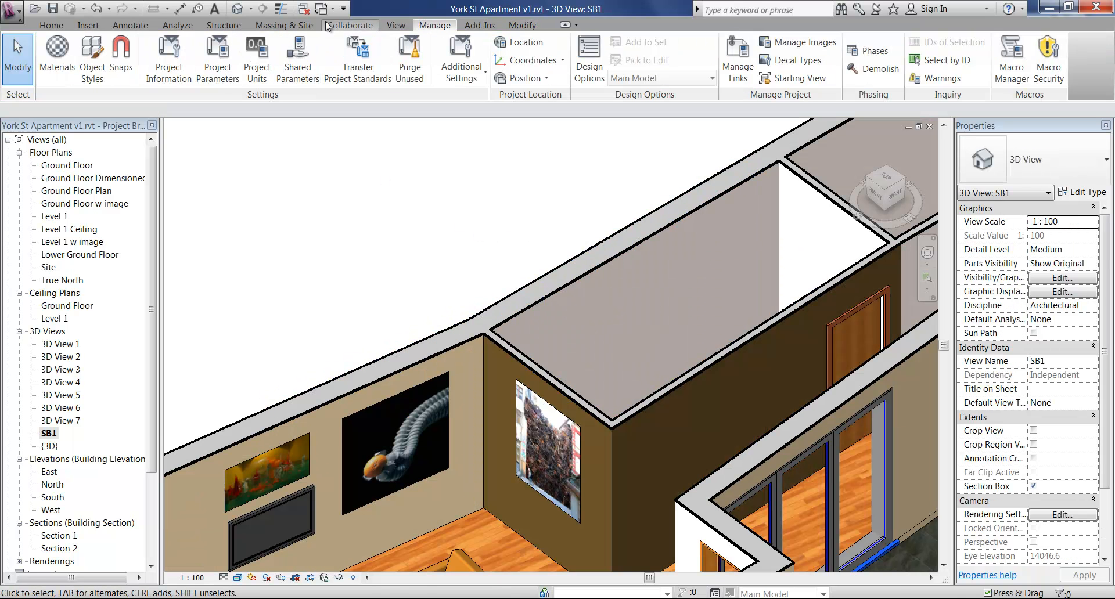
Remove the paint from the living-area and corridor faces of the two 100 mm walls.
{"action": "left_click", "coordinate": [522, 26]}
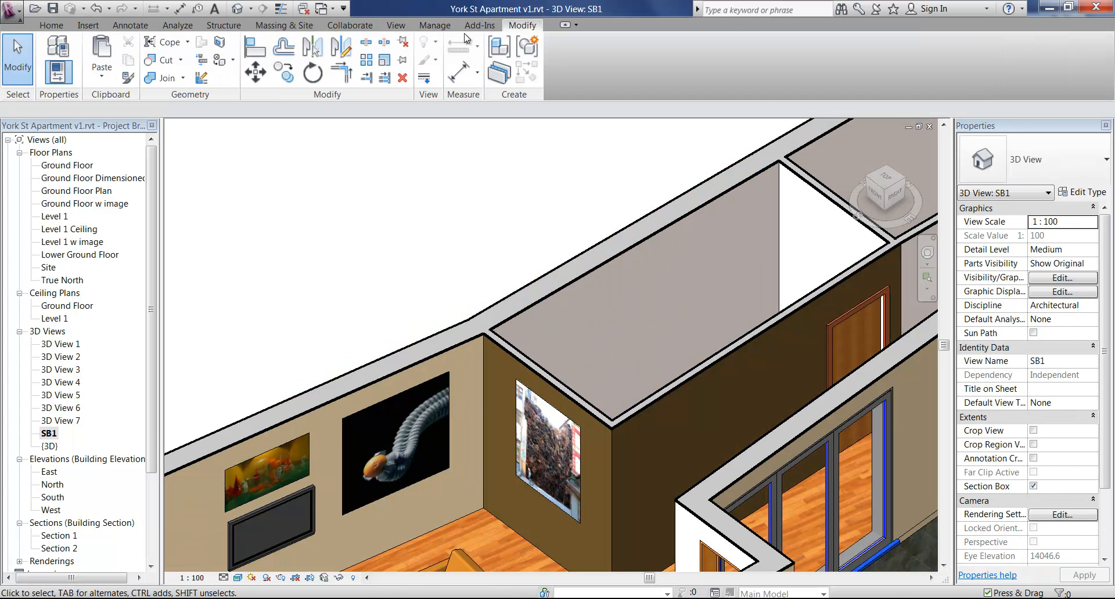
{"action": "left_click", "coordinate": [233, 60]}
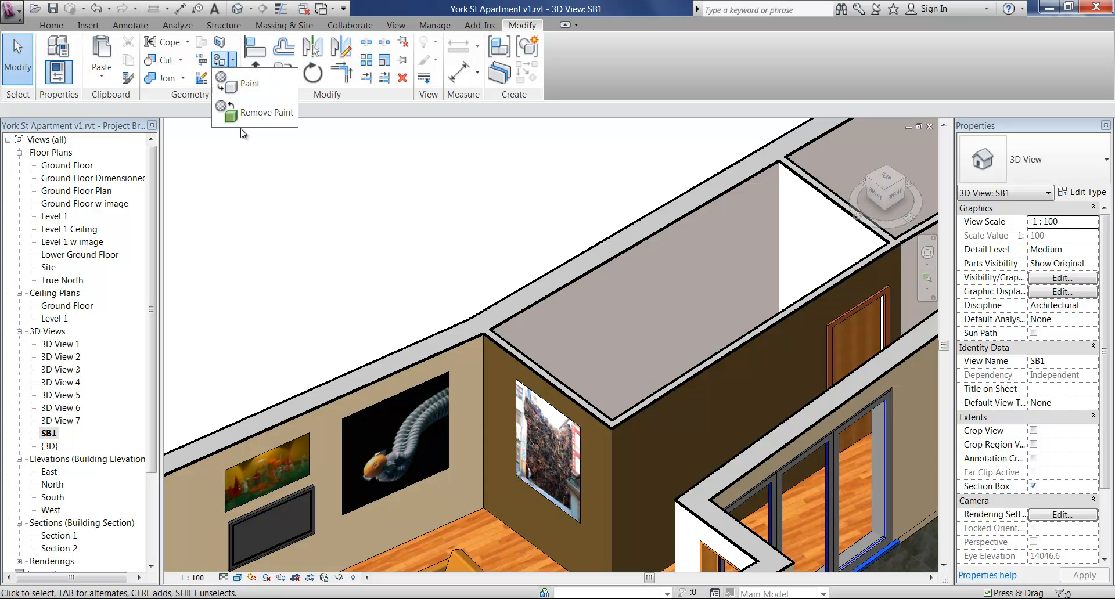
{"action": "left_click", "coordinate": [256, 121]}
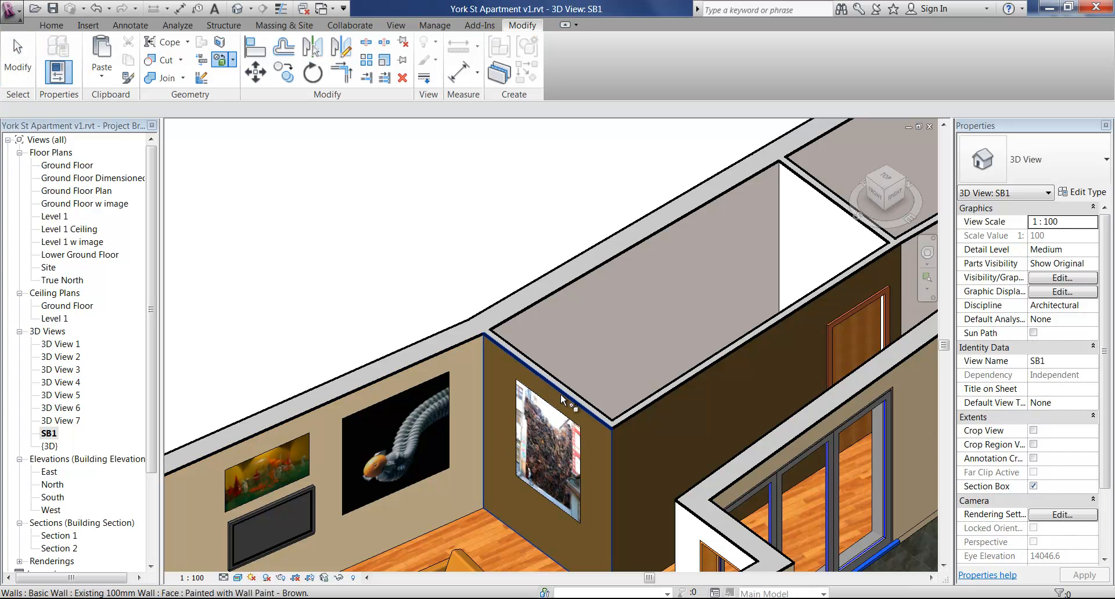
{"action": "left_click", "coordinate": [581, 411]}
{"action": "left_click", "coordinate": [666, 397]}
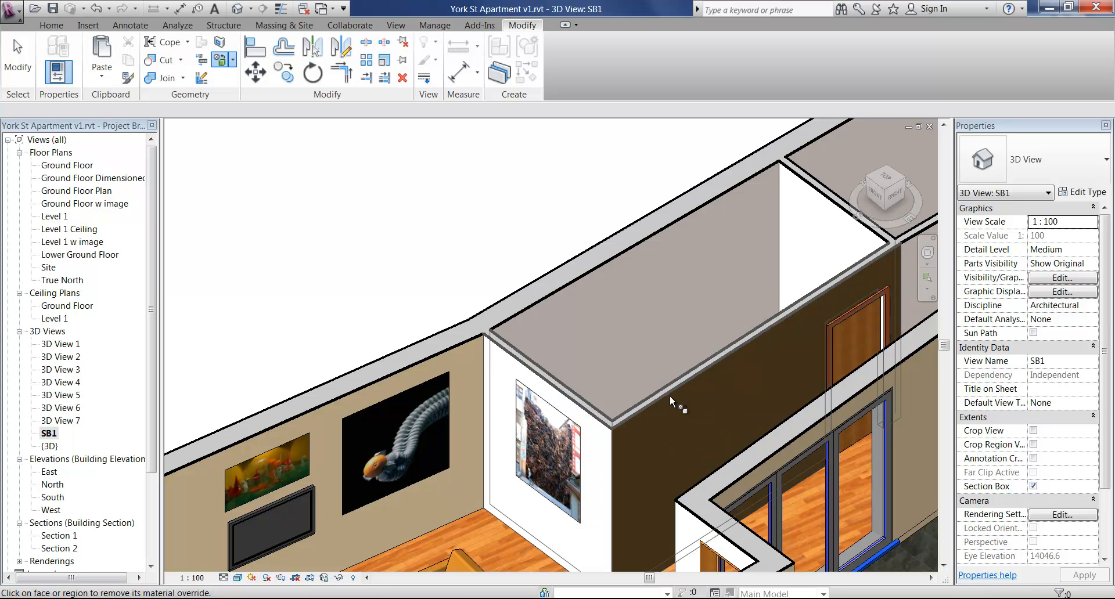
End the paint removal, open the Ground Floor Plan view, and select the two Existing 100mm Wall segments enclosing the tiled room.
{"action": "right_click", "coordinate": [472, 208]}
{"action": "left_click", "coordinate": [524, 215]}
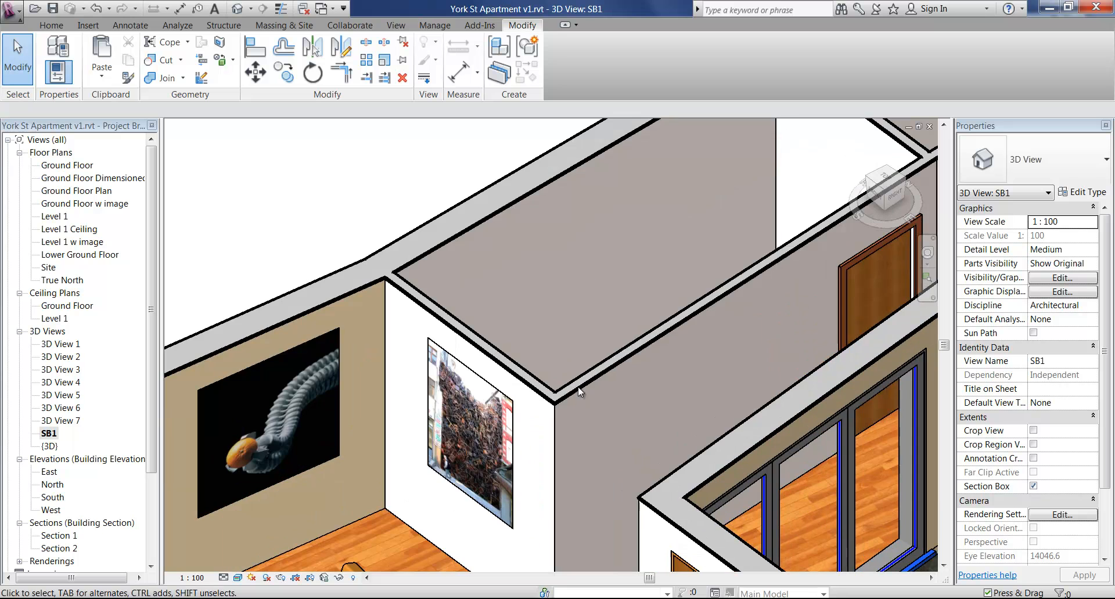
{"action": "scroll", "coordinate": [707, 367], "scroll_direction": "up", "scroll_amount": 2}
{"action": "double_click", "coordinate": [75, 191]}
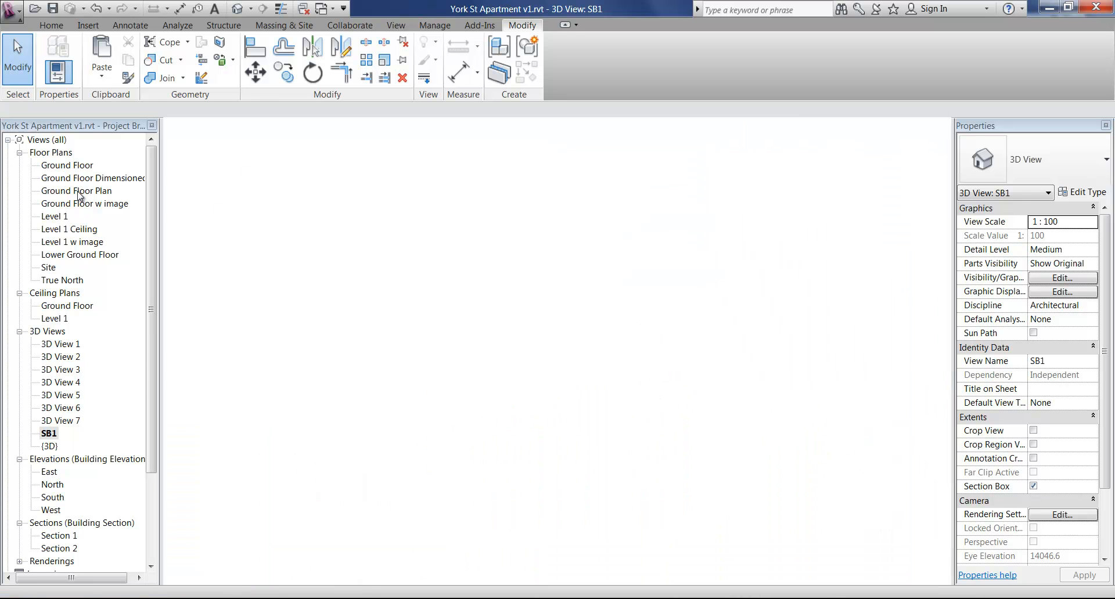
{"action": "scroll", "coordinate": [424, 215], "scroll_direction": "down", "scroll_amount": 3}
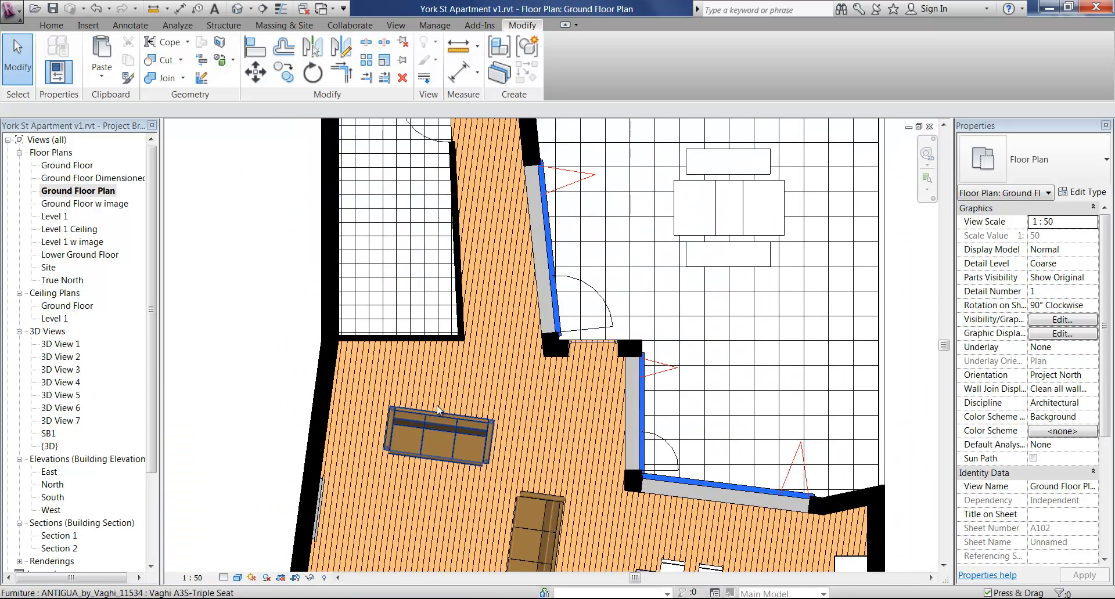
{"action": "scroll", "coordinate": [407, 328], "scroll_direction": "up", "scroll_amount": 4}
{"action": "left_click", "coordinate": [381, 326]}
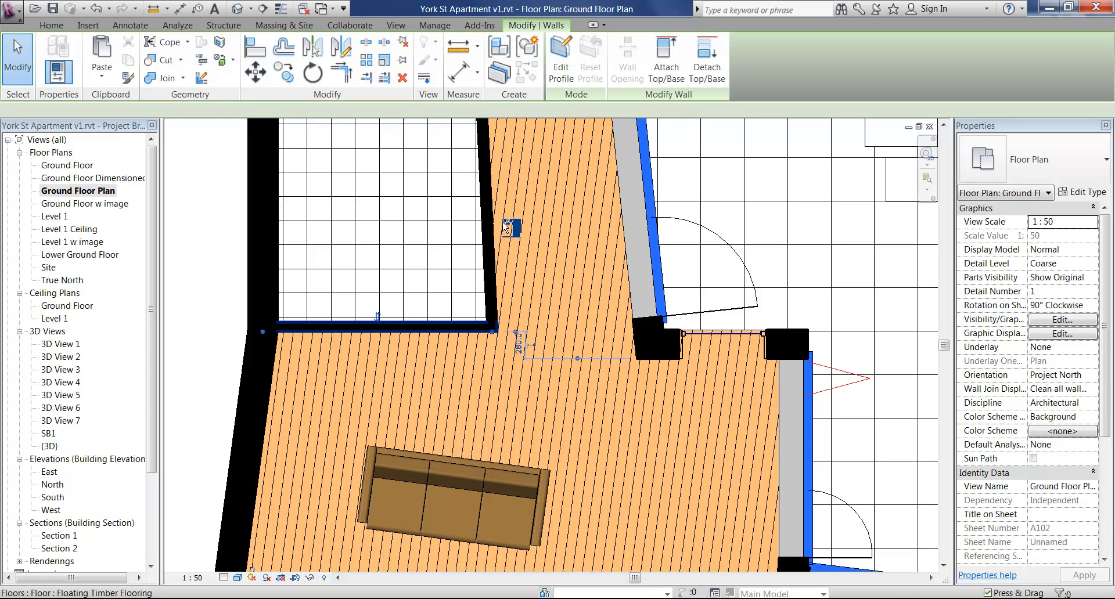
{"action": "left_click", "coordinate": [488, 193], "text": "ctrl"}
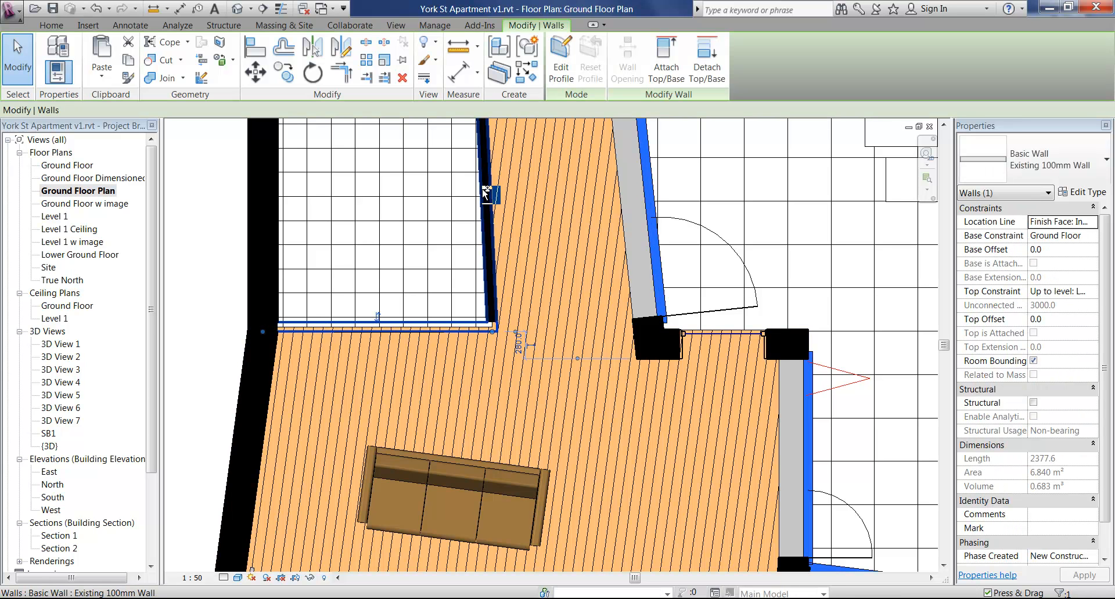
Duplicate the selected walls' type under the name Proposed Stud Paint Brown.
{"action": "left_click", "coordinate": [1084, 192]}
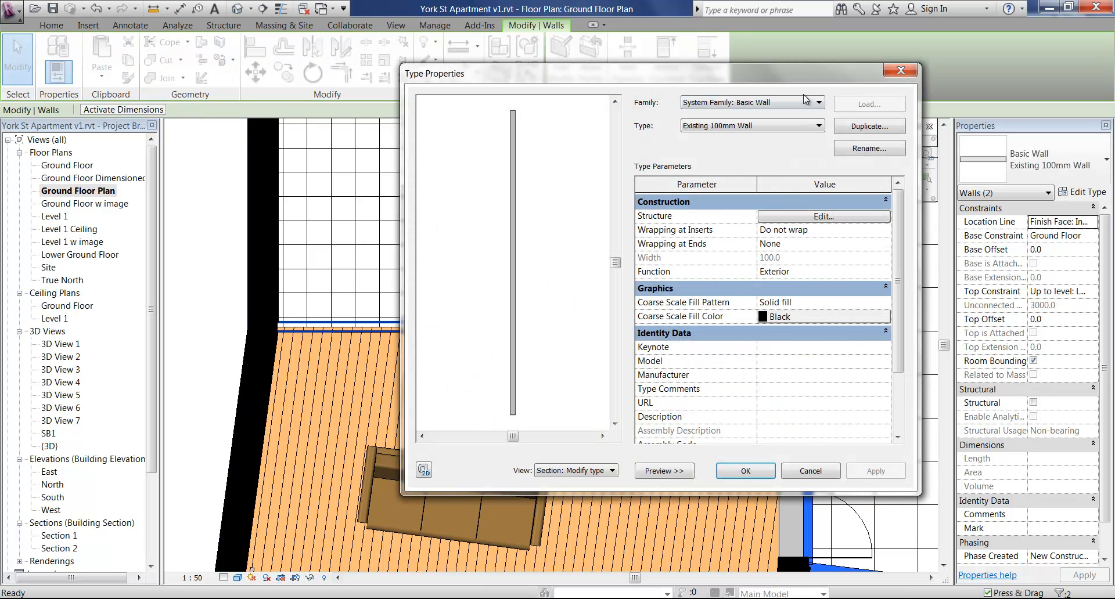
{"action": "left_click_drag", "start_coordinate": [730, 74], "coordinate": [567, 59]}
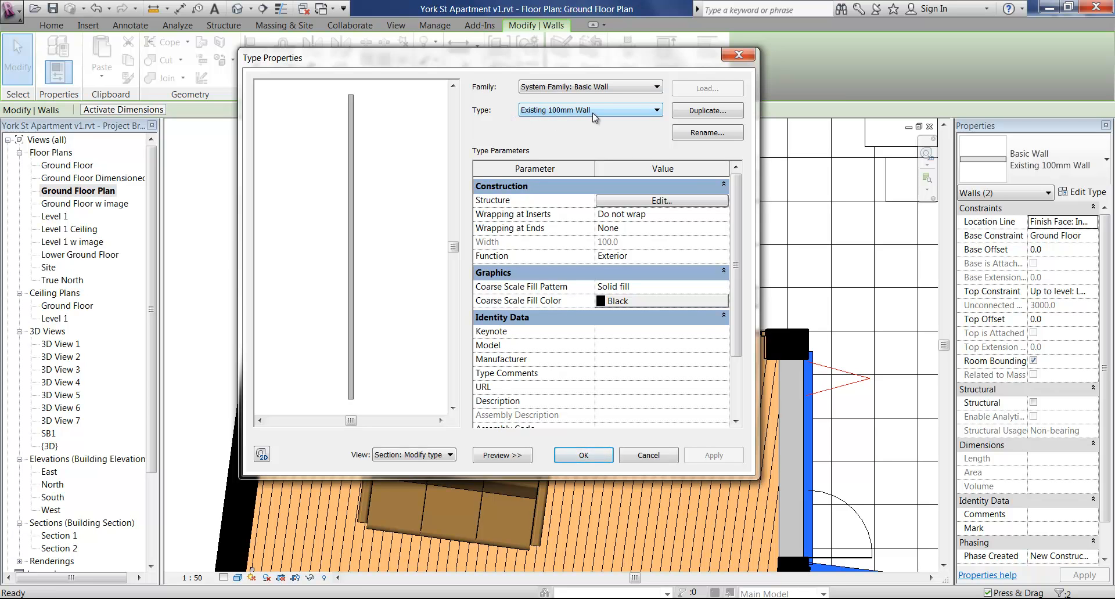
{"action": "left_click", "coordinate": [706, 110]}
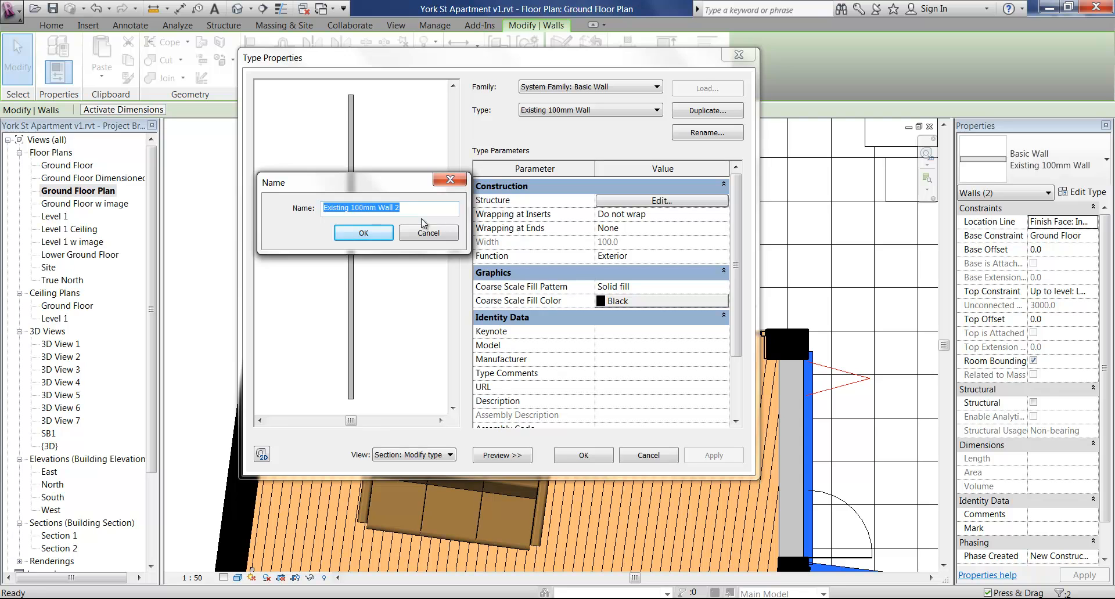
{"action": "type", "text": "Proposed Stud Paint Brown"}
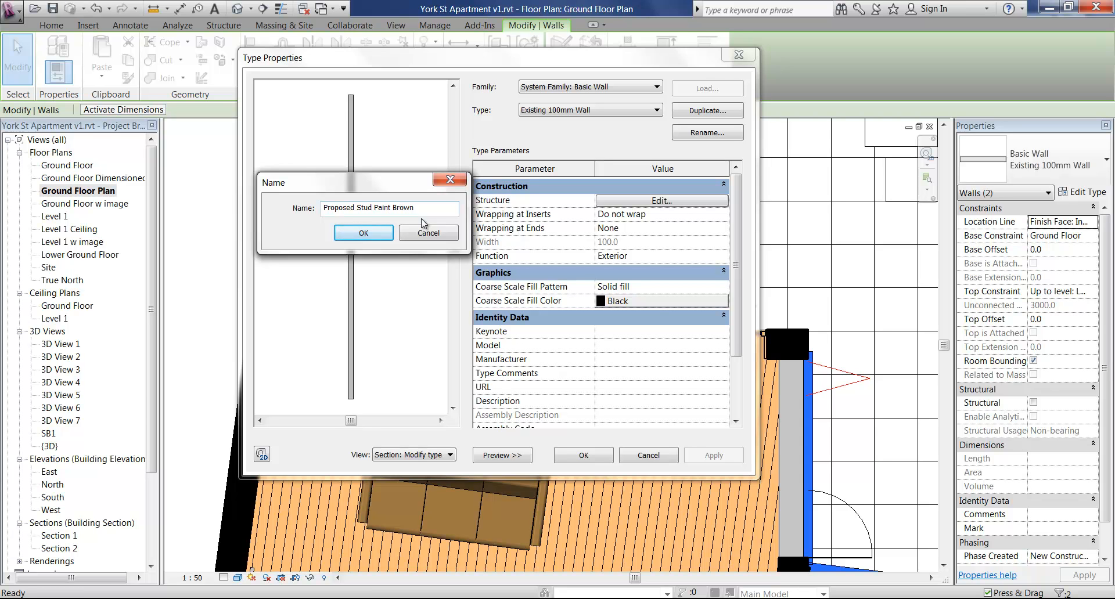
{"action": "left_click", "coordinate": [363, 233]}
{"action": "left_click", "coordinate": [364, 233]}
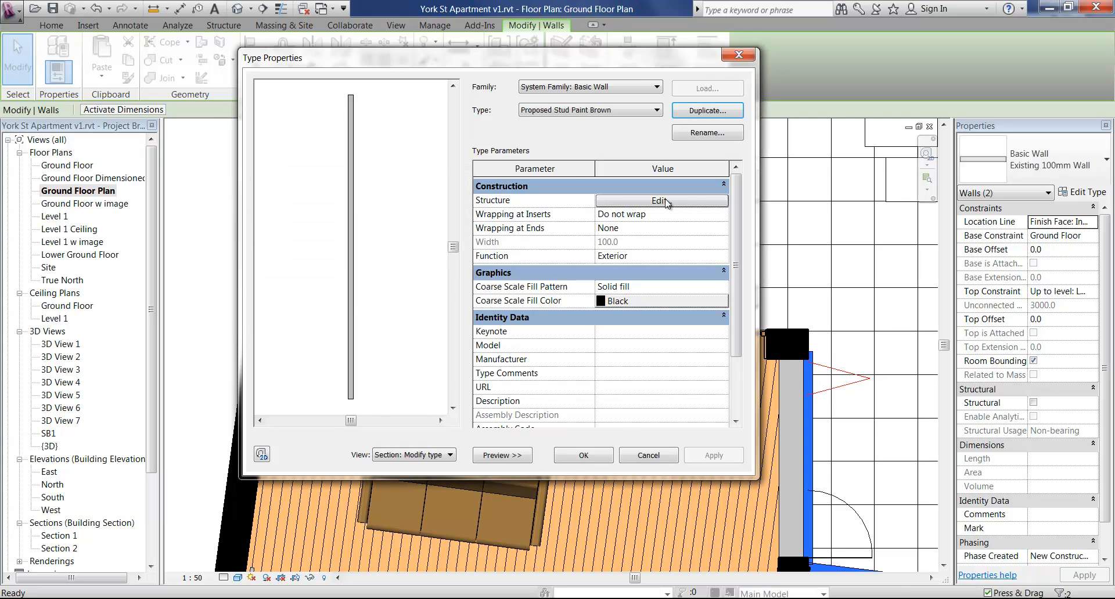
Add a 10 mm Finish 1 [4] layer outside the core on the exterior side and set the structure layer's thickness to 80 mm.
{"action": "left_click", "coordinate": [668, 202]}
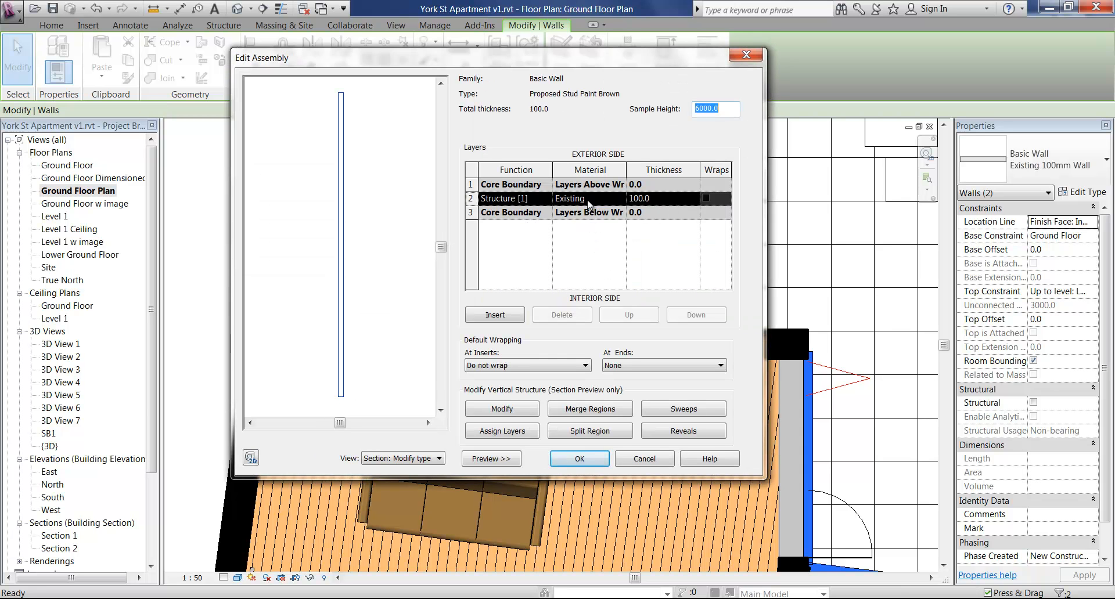
{"action": "left_click", "coordinate": [496, 315]}
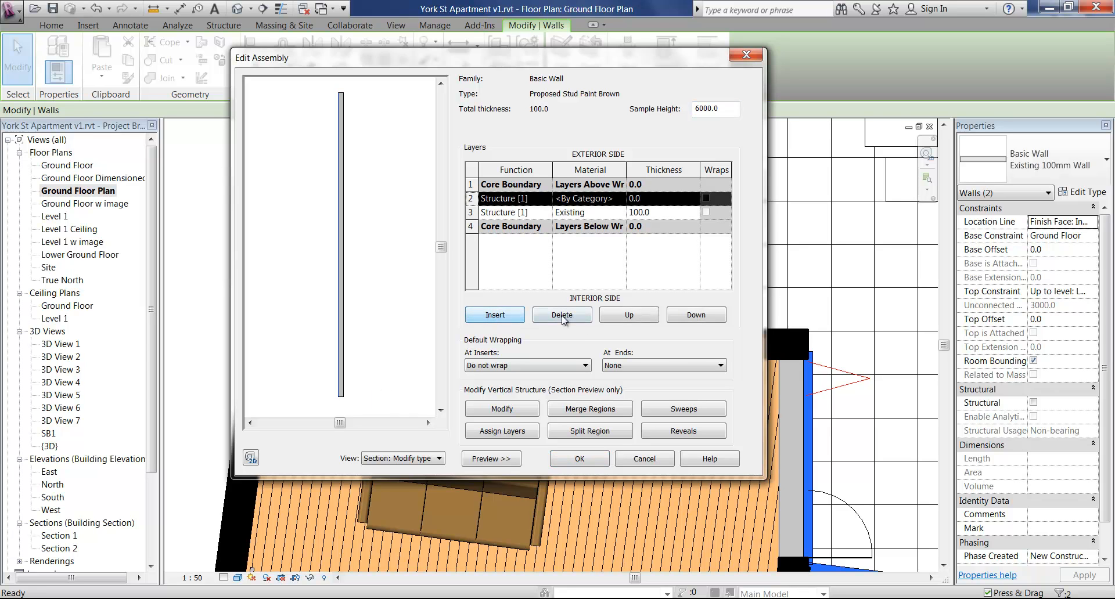
{"action": "left_click", "coordinate": [638, 317]}
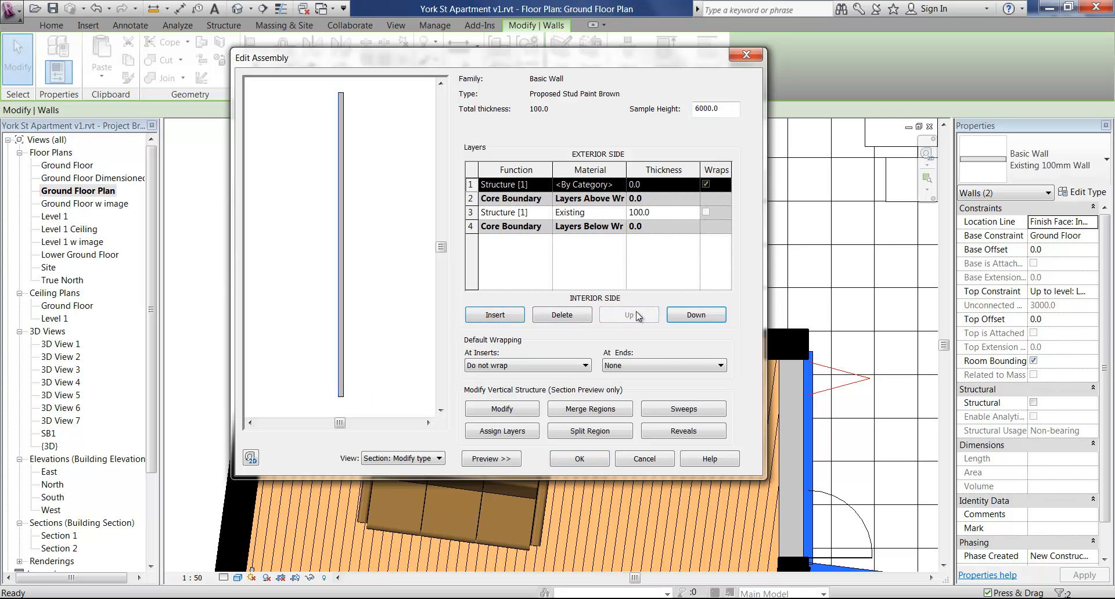
{"action": "left_click", "coordinate": [537, 185]}
{"action": "left_click", "coordinate": [546, 185]}
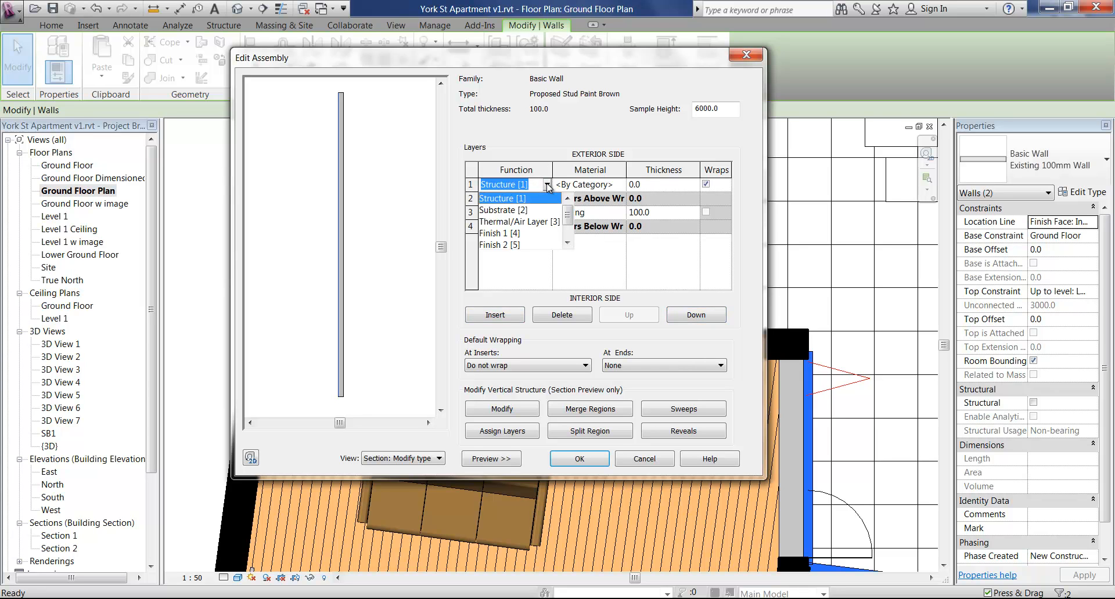
{"action": "left_click", "coordinate": [498, 234]}
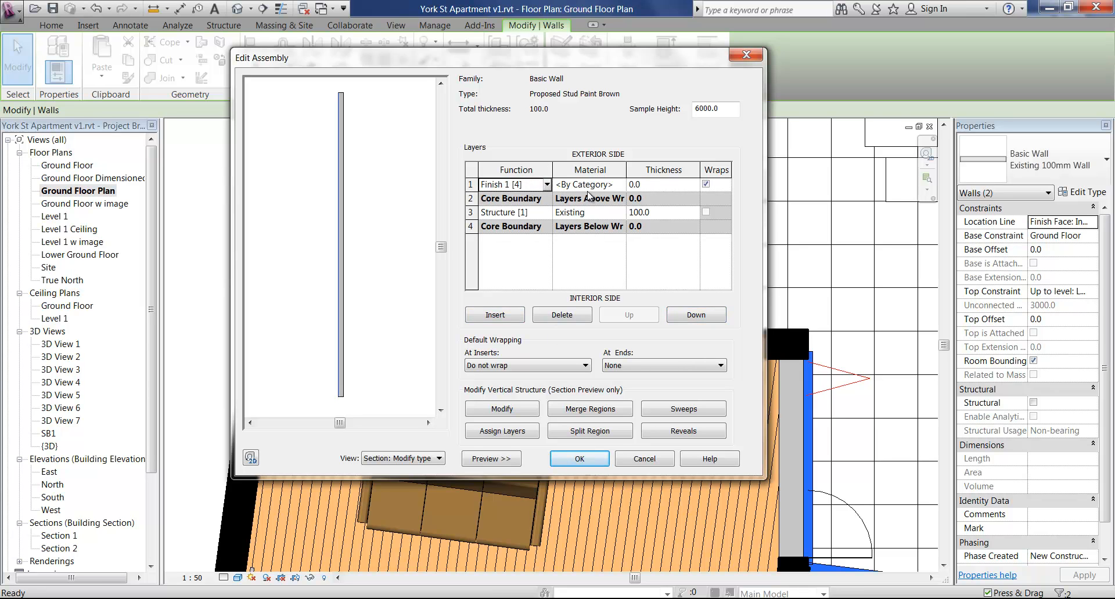
{"action": "left_click", "coordinate": [661, 183]}
{"action": "type", "text": "10"}
{"action": "left_click", "coordinate": [671, 214]}
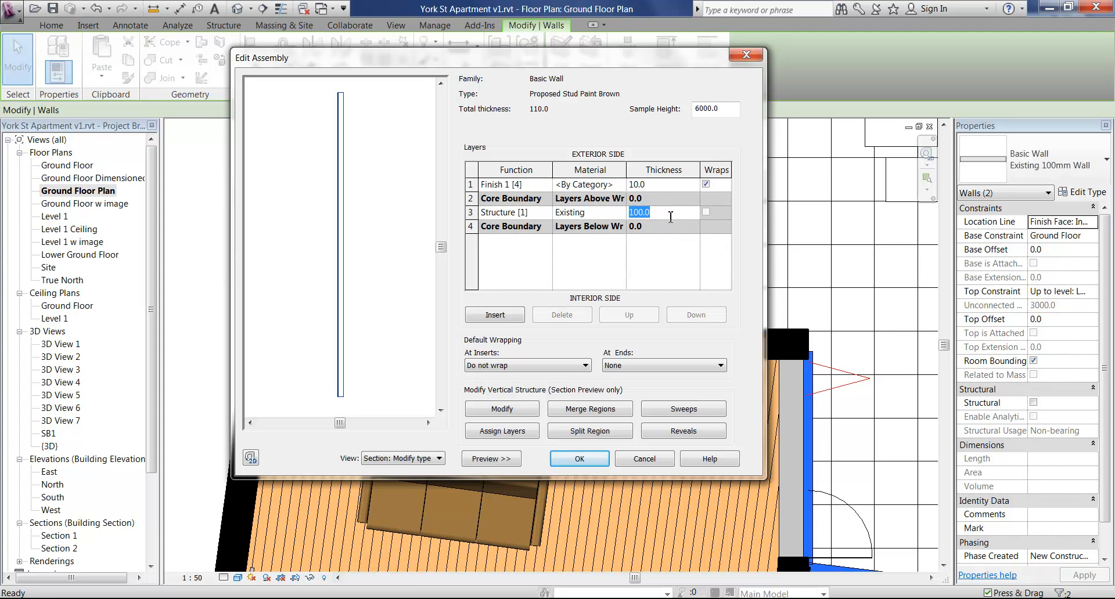
{"action": "type", "text": "80"}
Add a 10 mm Finish 1 [4] layer outside the core boundary on the wall's interior side.
{"action": "left_click", "coordinate": [532, 213]}
{"action": "left_click", "coordinate": [502, 317]}
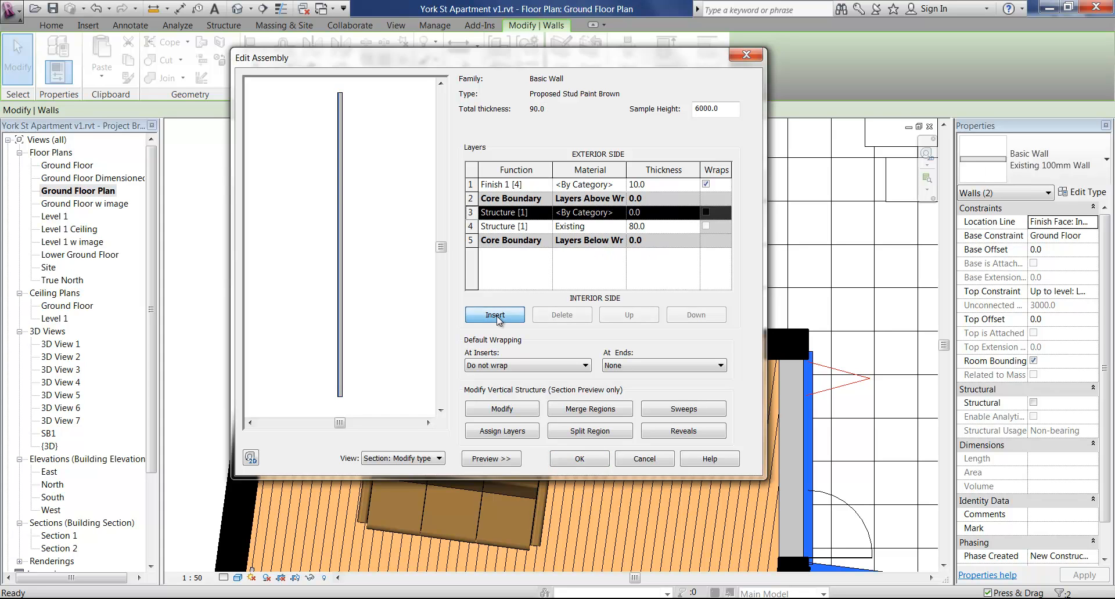
{"action": "left_click", "coordinate": [704, 319]}
{"action": "left_click", "coordinate": [704, 318]}
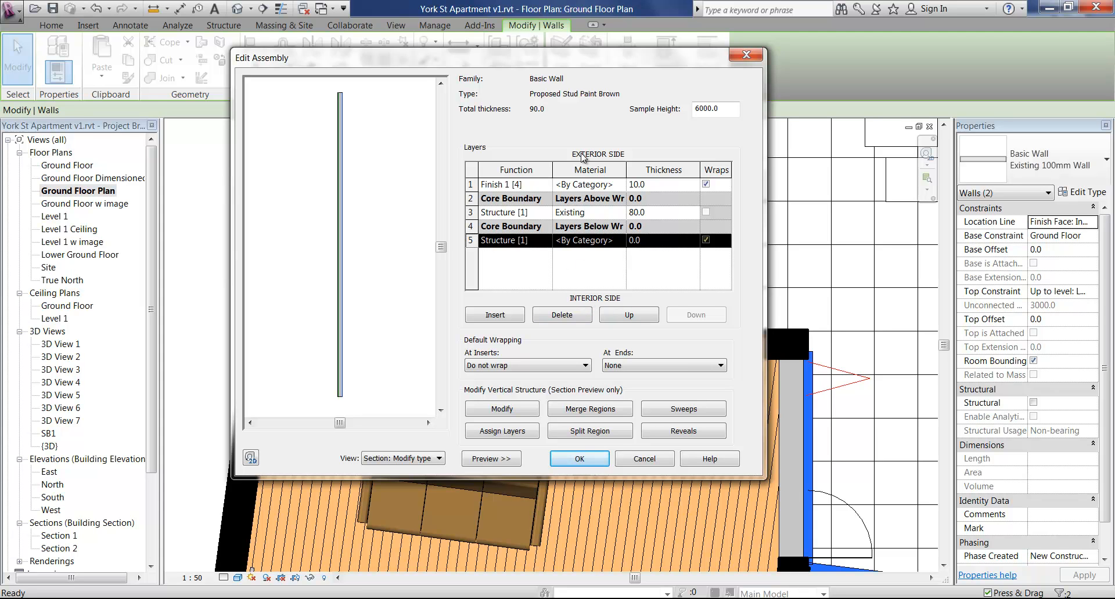
{"action": "left_click", "coordinate": [664, 247]}
{"action": "type", "text": "1"}
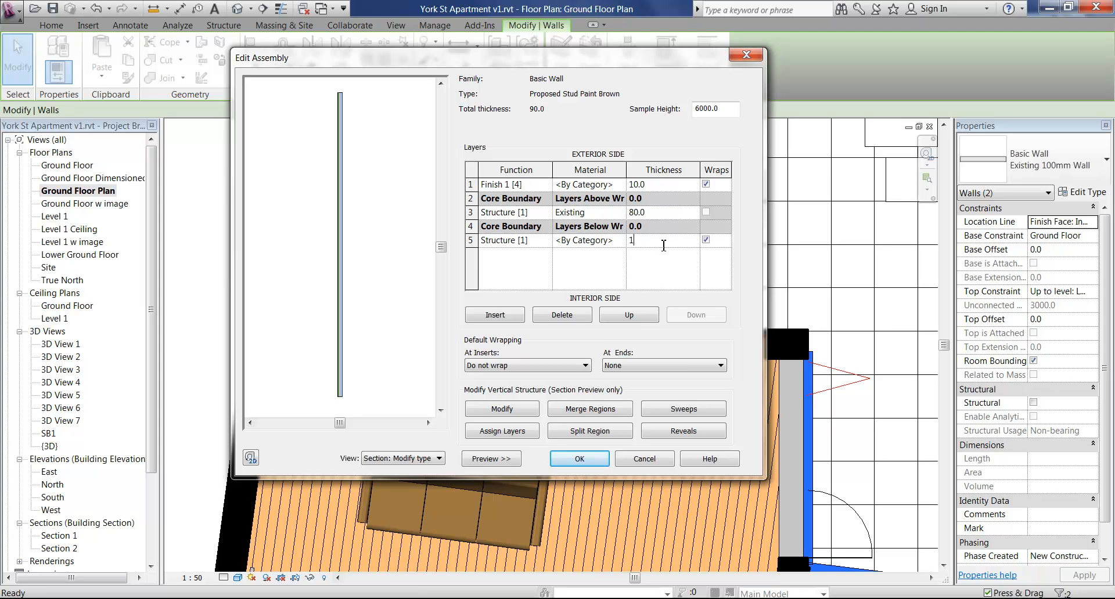
{"action": "left_click", "coordinate": [538, 242]}
{"action": "left_click", "coordinate": [546, 241]}
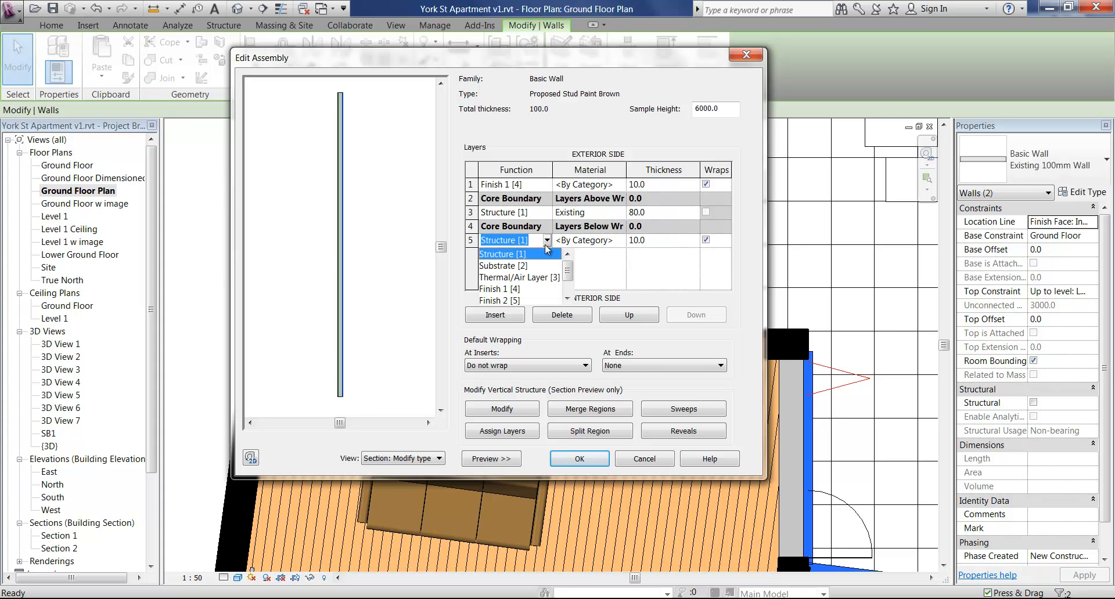
{"action": "left_click", "coordinate": [500, 288]}
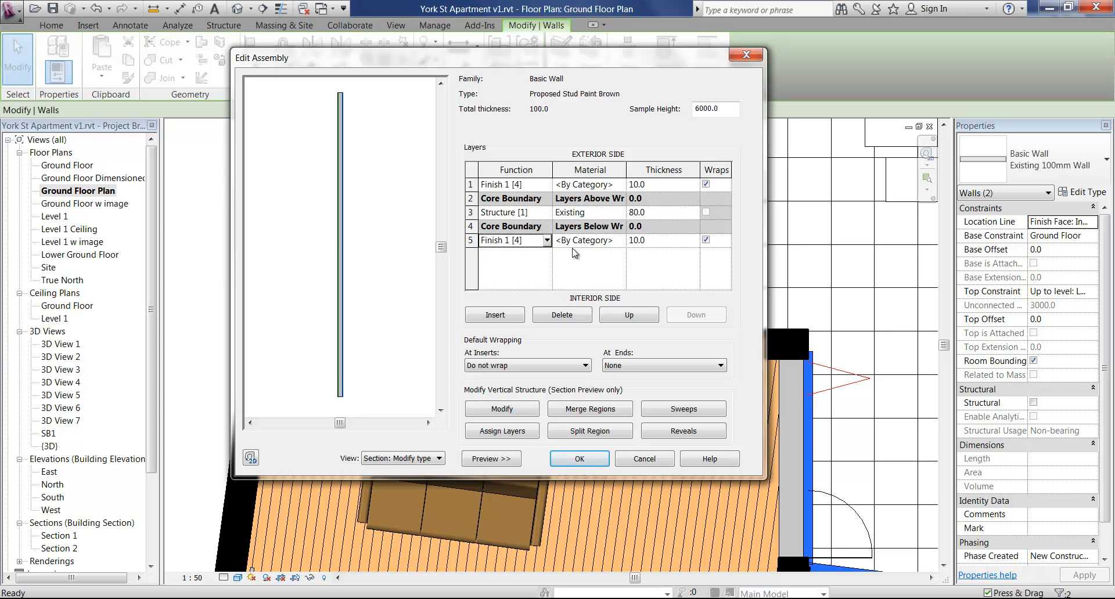
{"action": "left_click", "coordinate": [581, 241]}
{"action": "left_click", "coordinate": [533, 245]}
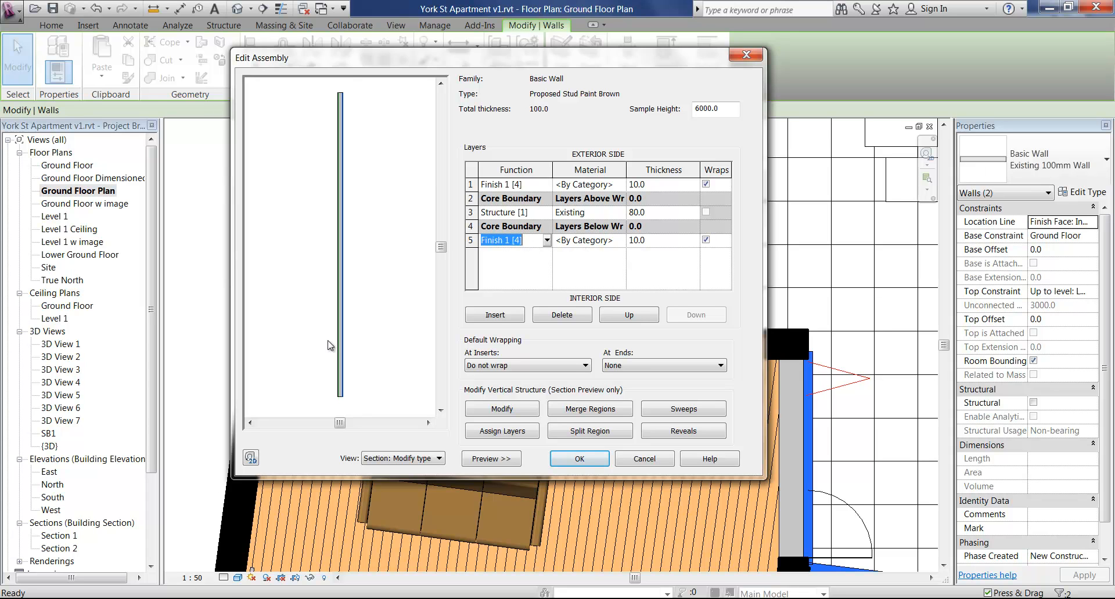
Check the layers in the wall section preview, open the exterior finish layer's material selection, and pick Wall Material (1).
{"action": "scroll", "coordinate": [340, 418], "scroll_direction": "up", "scroll_amount": 3}
{"action": "scroll", "coordinate": [367, 311], "scroll_direction": "up", "scroll_amount": 5}
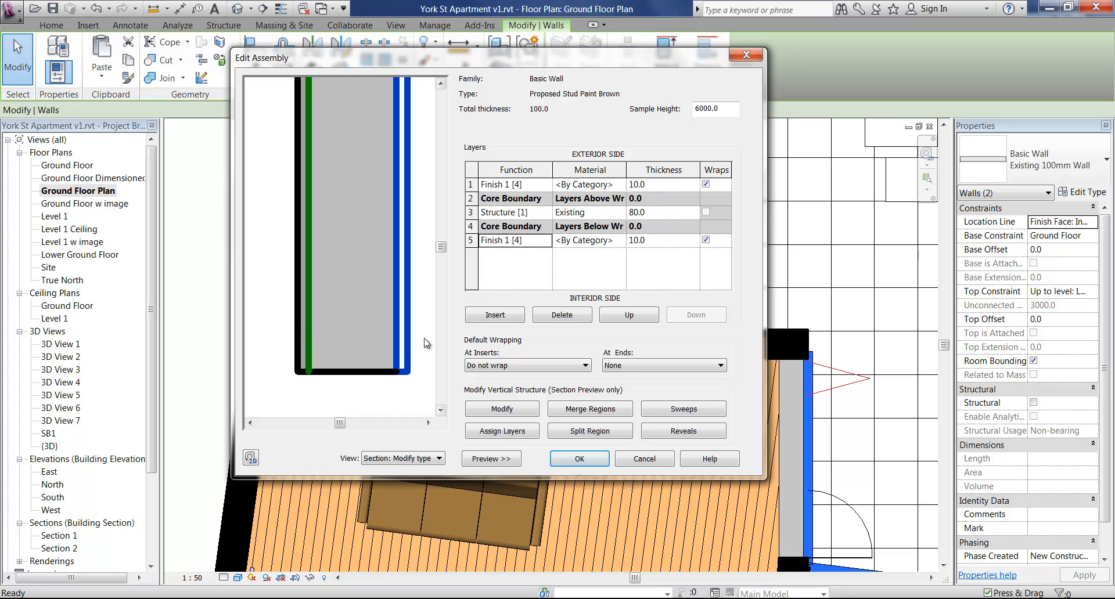
{"action": "left_click", "coordinate": [576, 187]}
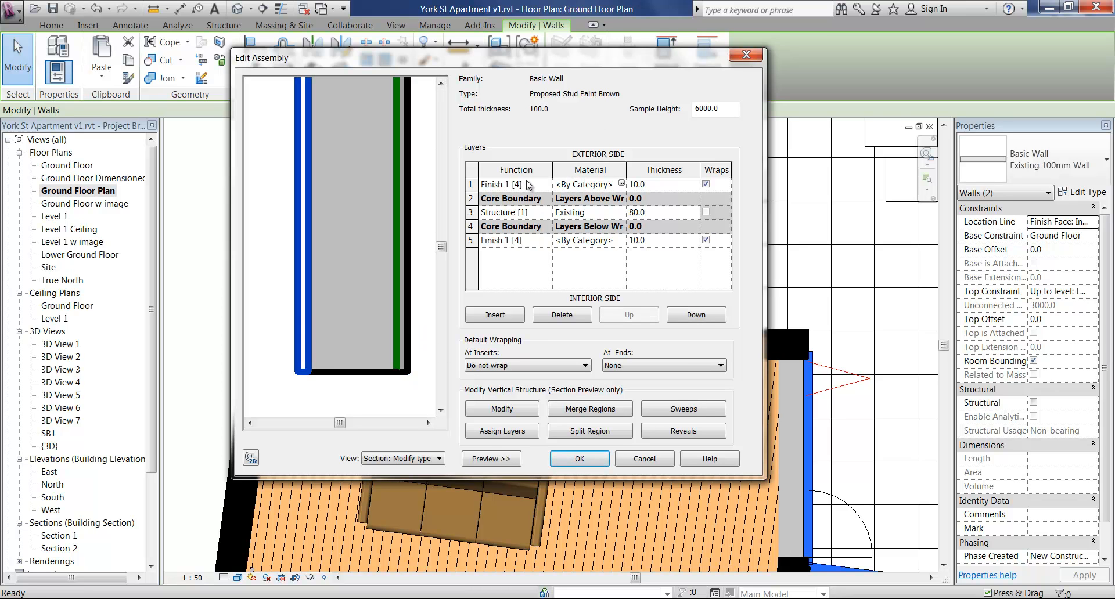
{"action": "left_click", "coordinate": [622, 184]}
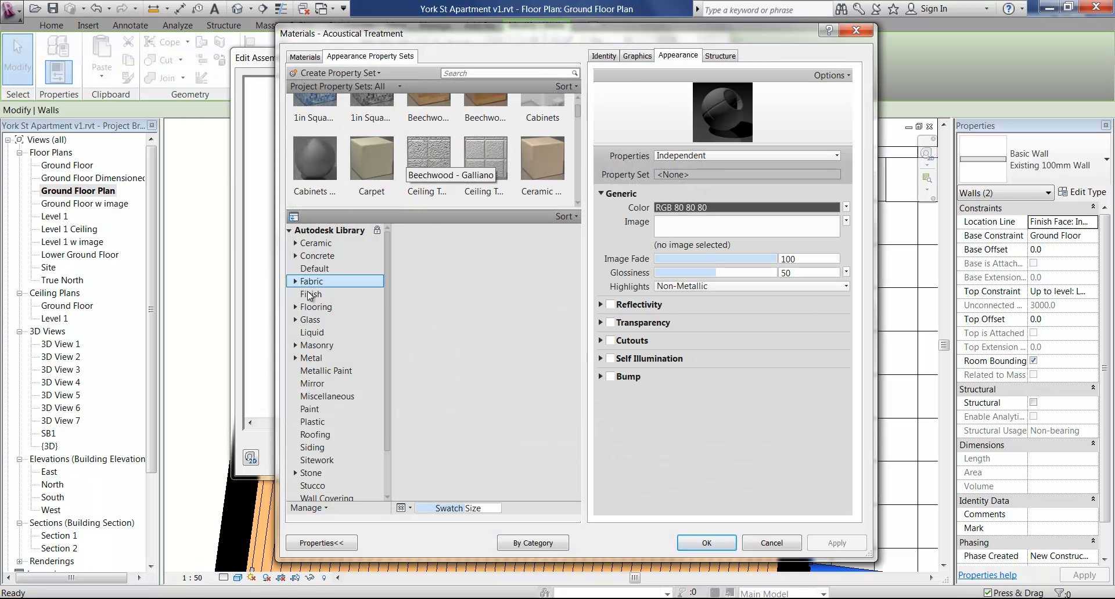
{"action": "left_click", "coordinate": [637, 56]}
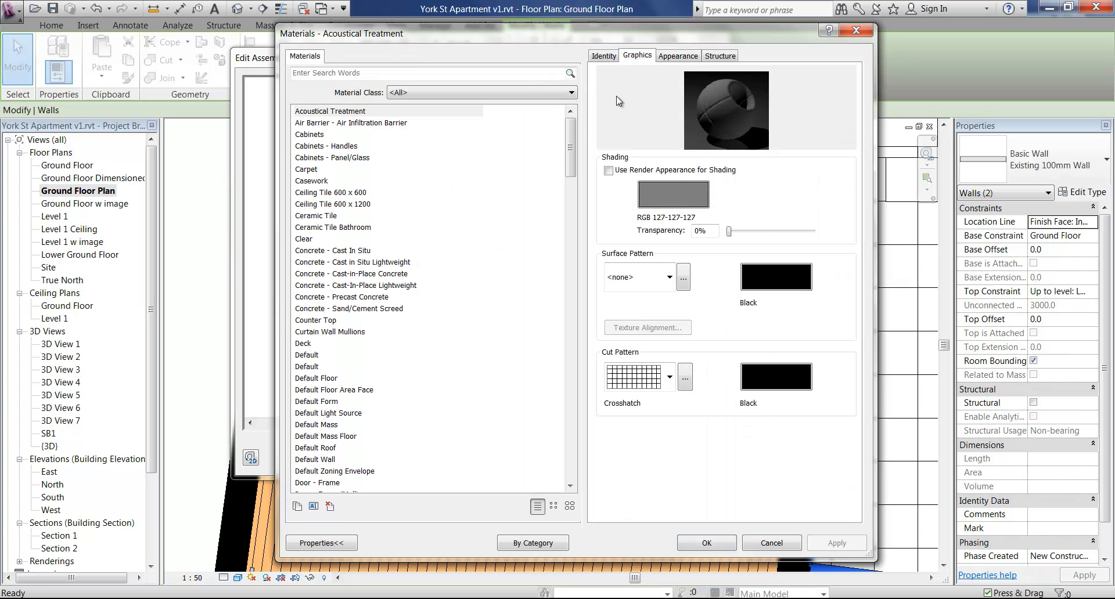
{"action": "left_click_drag", "start_coordinate": [572, 150], "coordinate": [571, 433]}
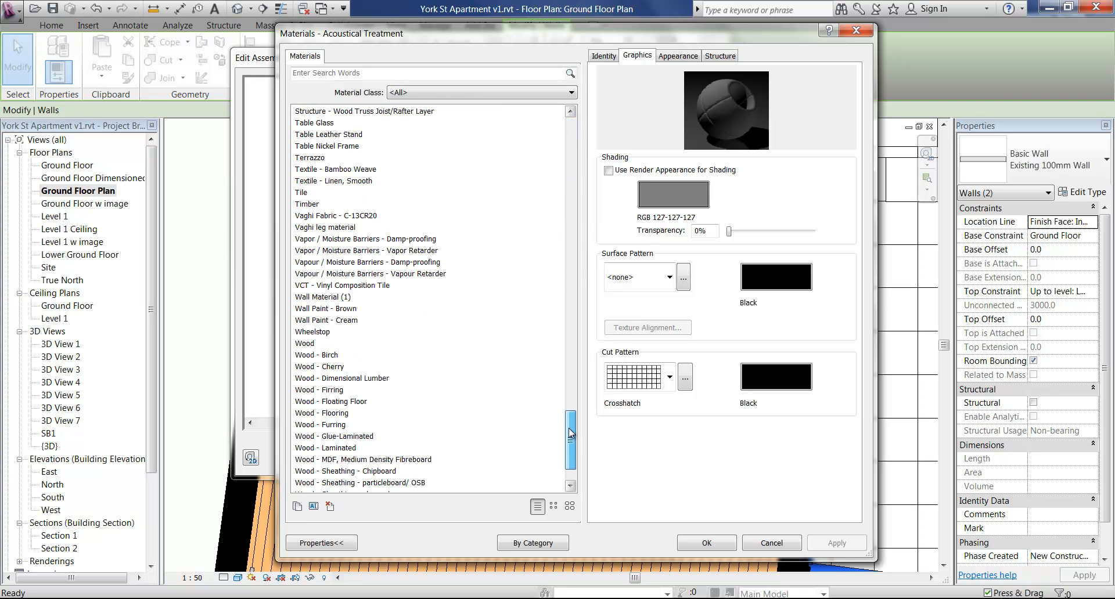
{"action": "left_click", "coordinate": [325, 297]}
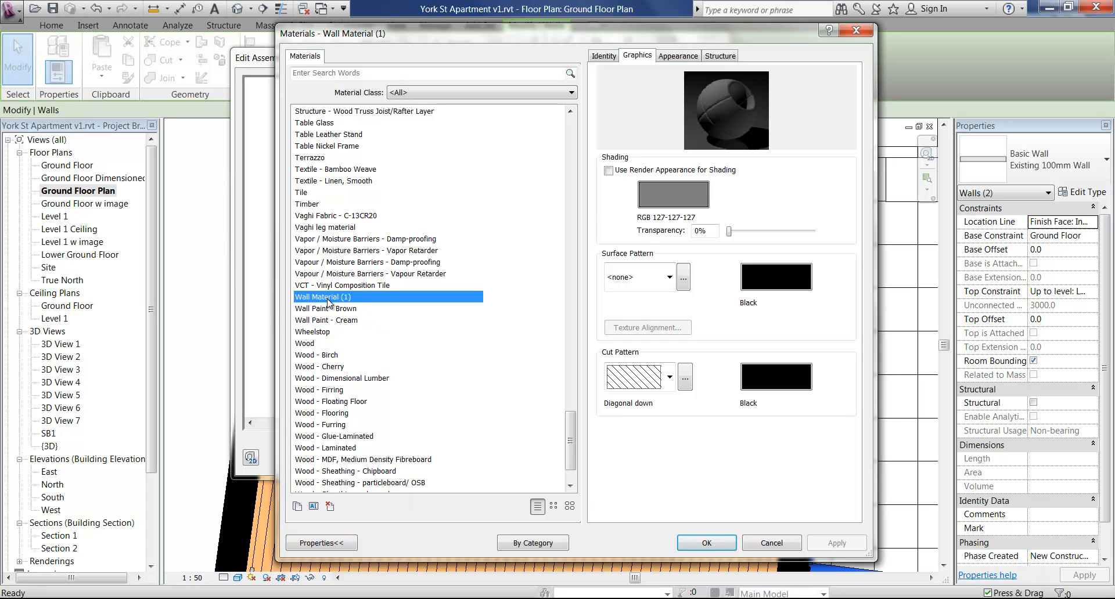
Review Wall Material (1)'s appearance and graphics settings and duplicate it as a new material named Wall Paint Brown.
{"action": "left_click", "coordinate": [677, 57]}
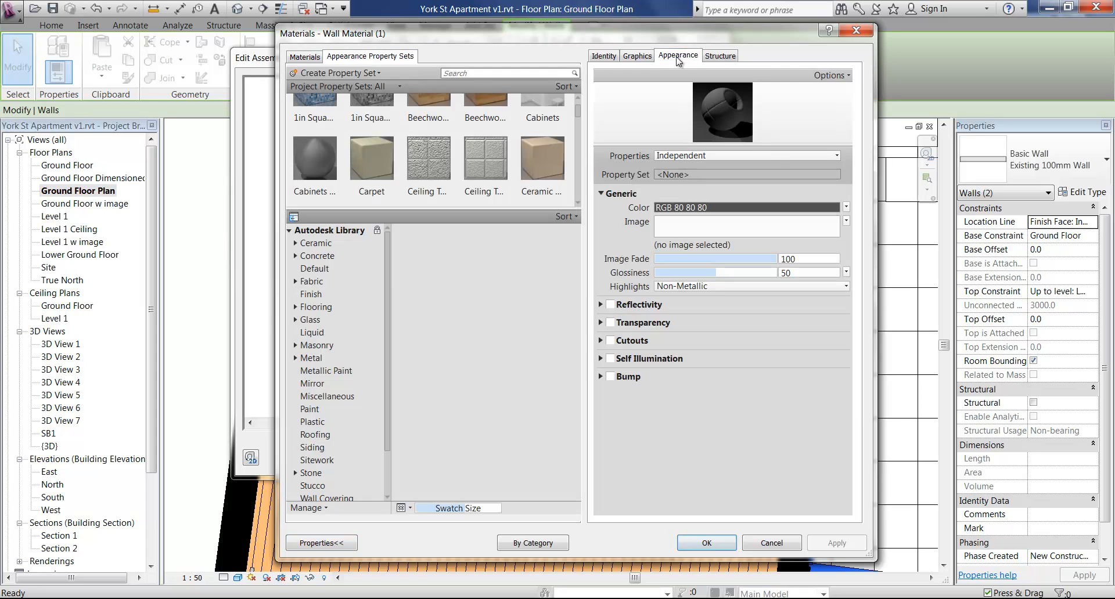
{"action": "left_click", "coordinate": [637, 56]}
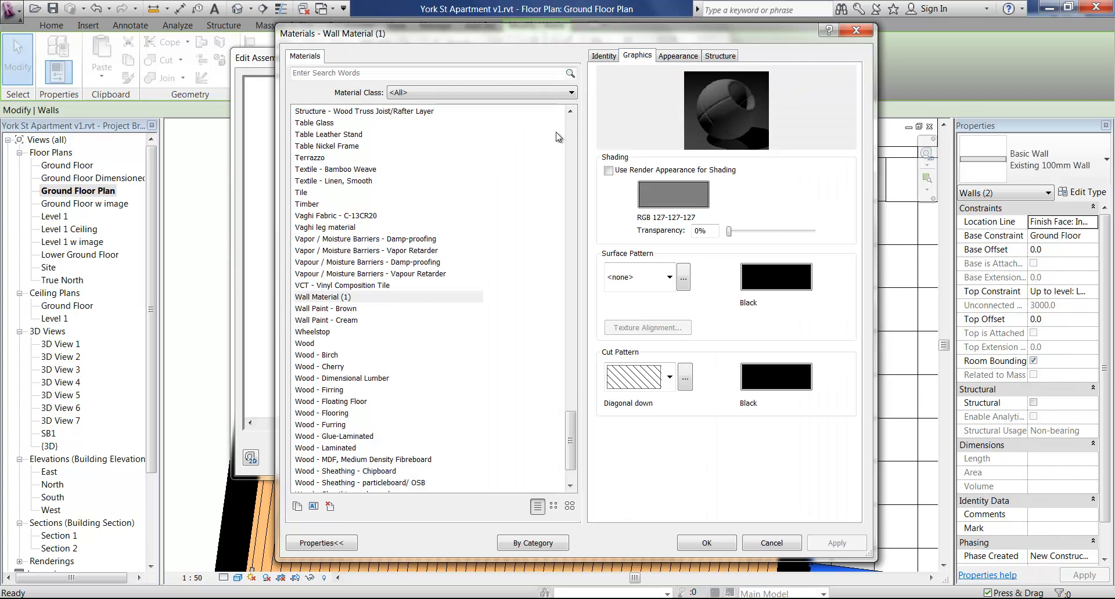
{"action": "mouse_move", "coordinate": [574, 437]}
{"action": "left_mouse_down"}
{"action": "mouse_move", "coordinate": [573, 455]}
{"action": "mouse_move", "coordinate": [572, 444]}
{"action": "left_mouse_up"}
{"action": "left_click", "coordinate": [676, 56]}
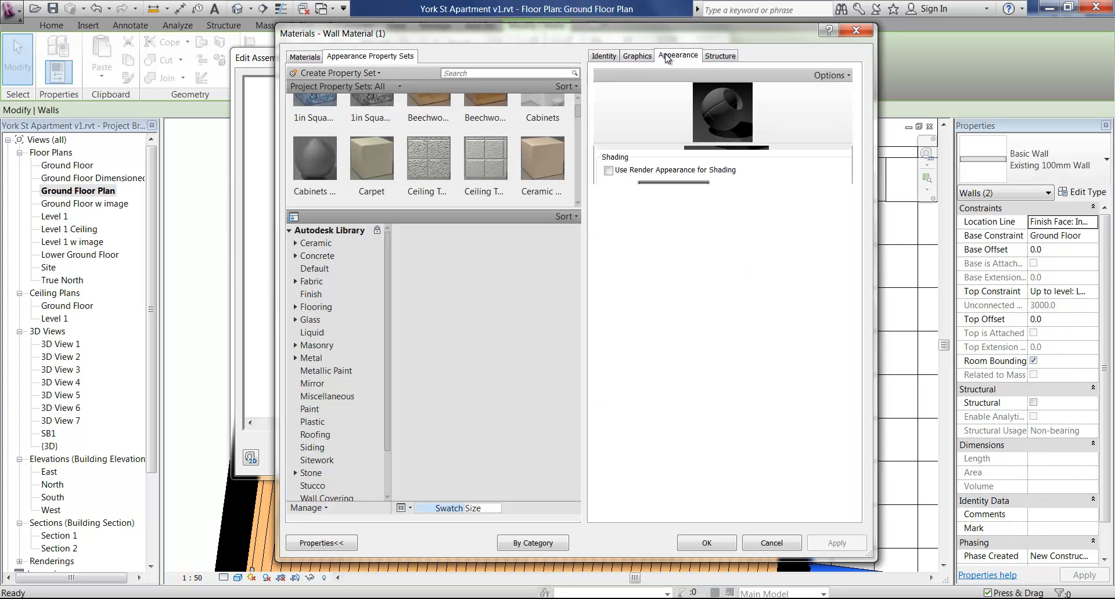
{"action": "left_click", "coordinate": [644, 56]}
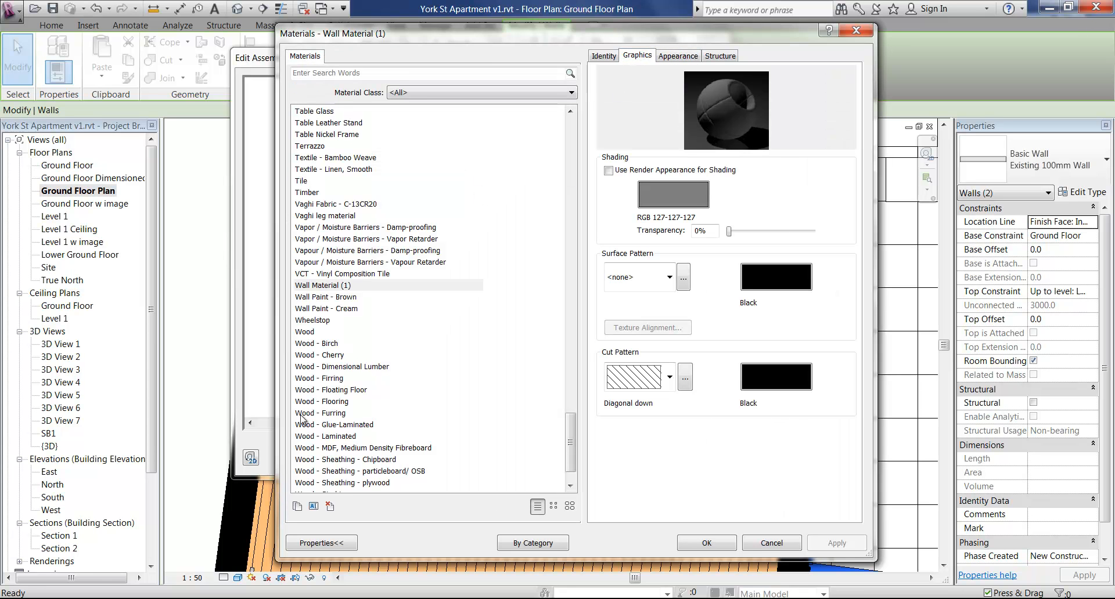
{"action": "left_click", "coordinate": [319, 286]}
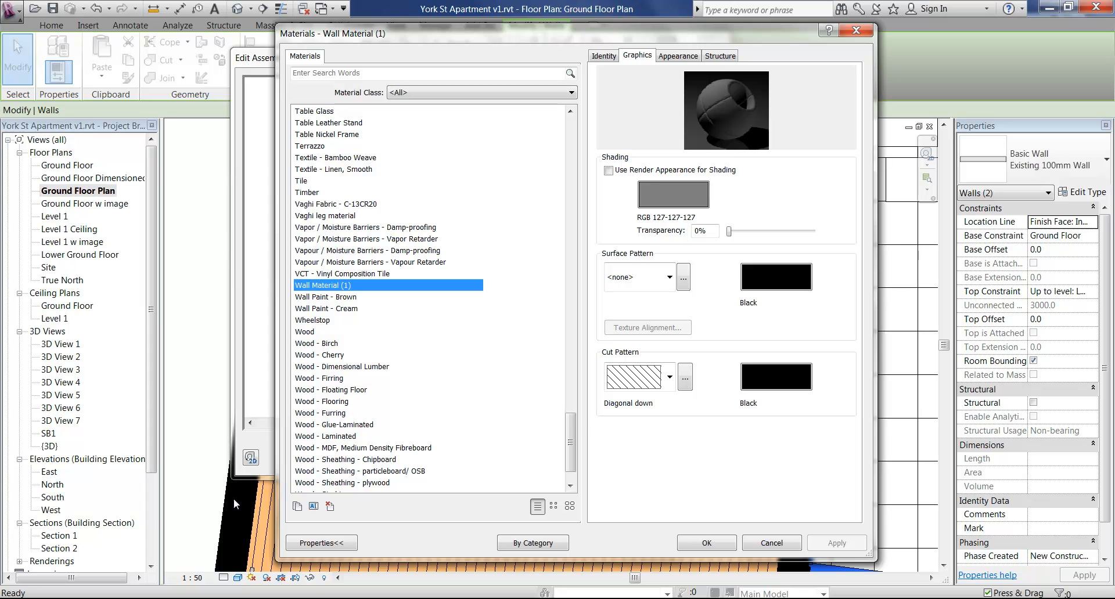
{"action": "left_click", "coordinate": [298, 506]}
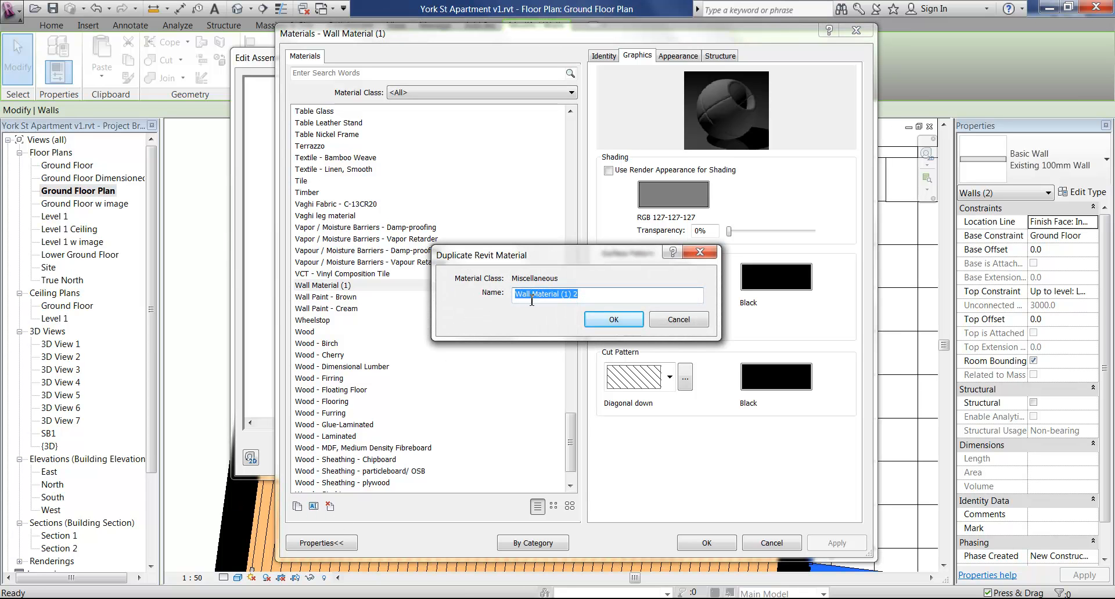
{"action": "left_click_drag", "start_coordinate": [531, 295], "coordinate": [637, 312]}
{"action": "key", "text": "BackSpace"}
{"action": "left_click", "coordinate": [605, 321]}
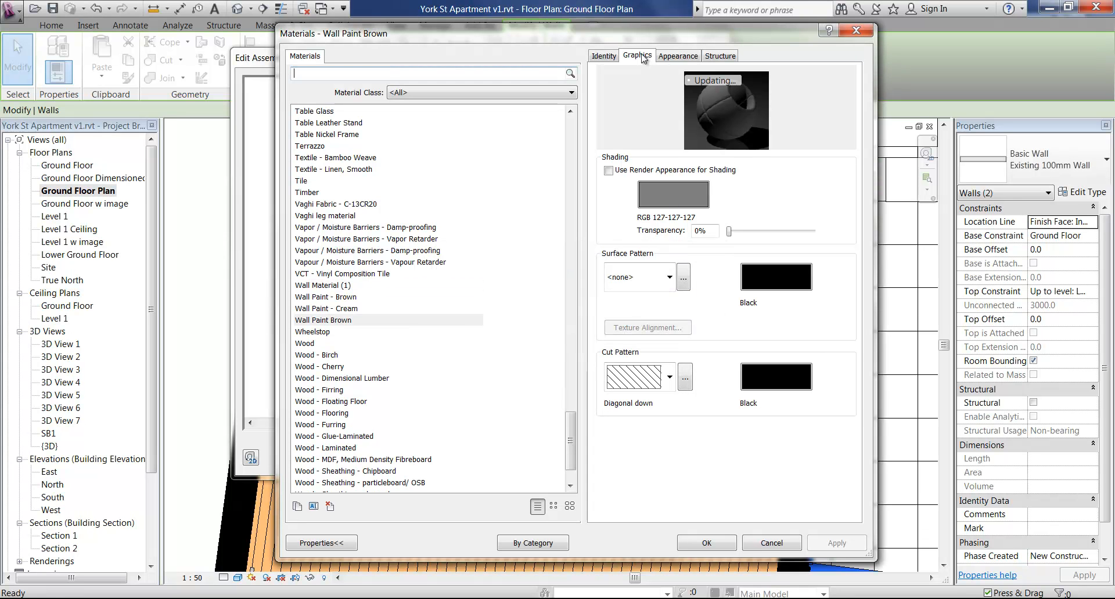
Browse the appearance library's paint and default categories and apply the Wall Paint appearance to Wall Paint Brown.
{"action": "left_click", "coordinate": [678, 55]}
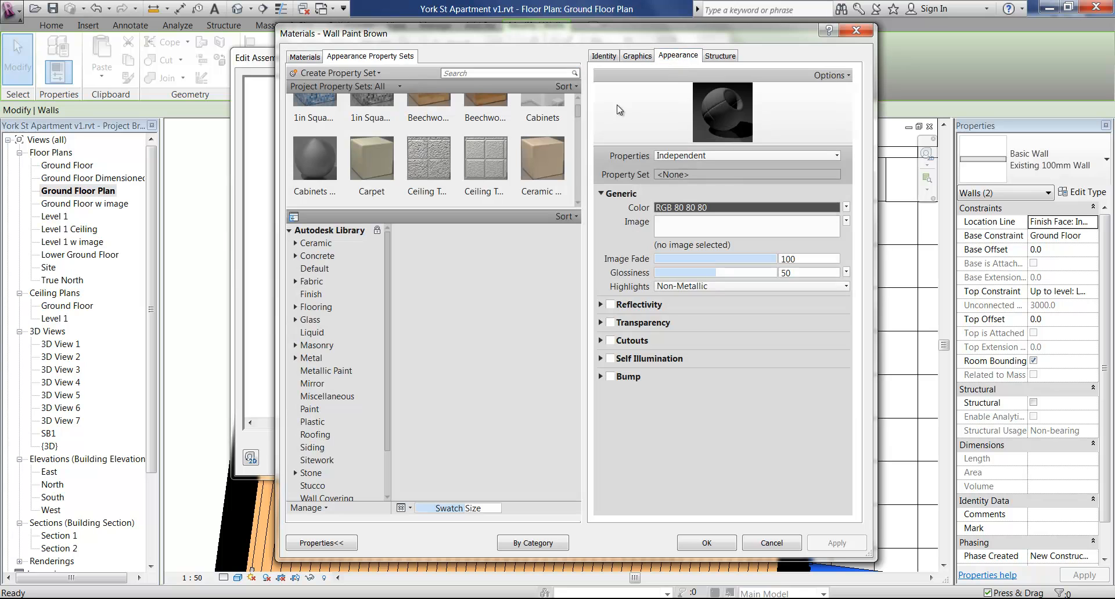
{"action": "left_click", "coordinate": [320, 410]}
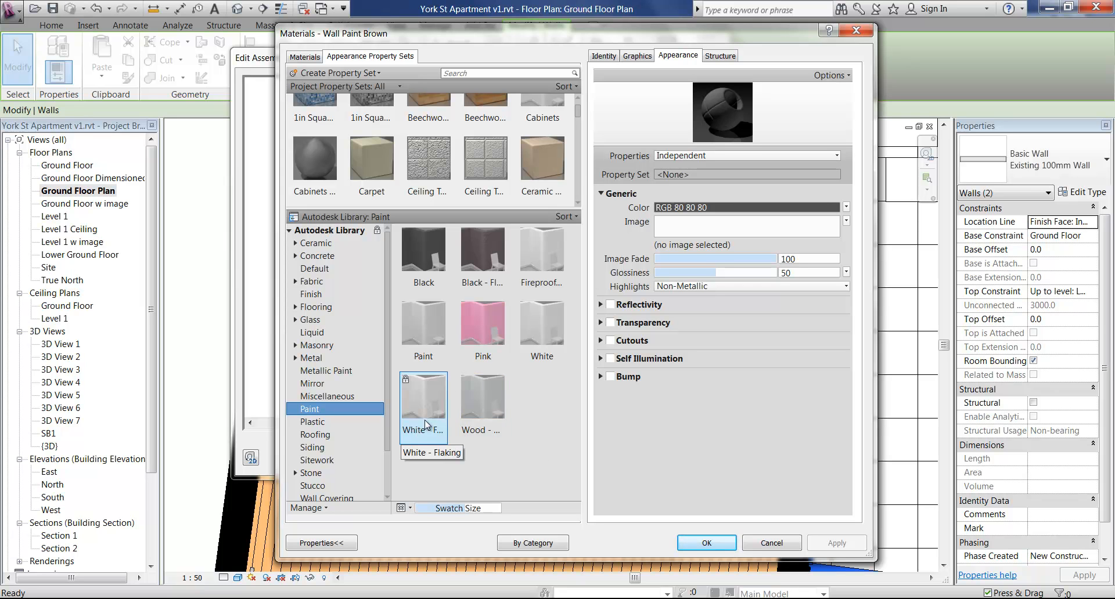
{"action": "double_click", "coordinate": [535, 335]}
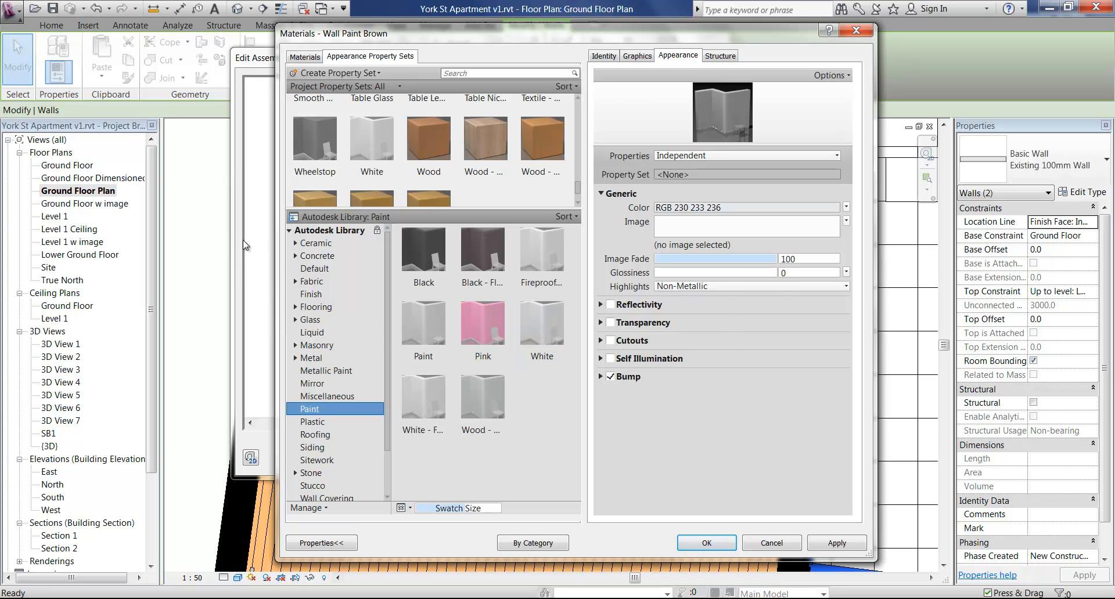
{"action": "left_click", "coordinate": [323, 270]}
{"action": "scroll", "coordinate": [538, 424], "scroll_direction": "down", "scroll_amount": 1}
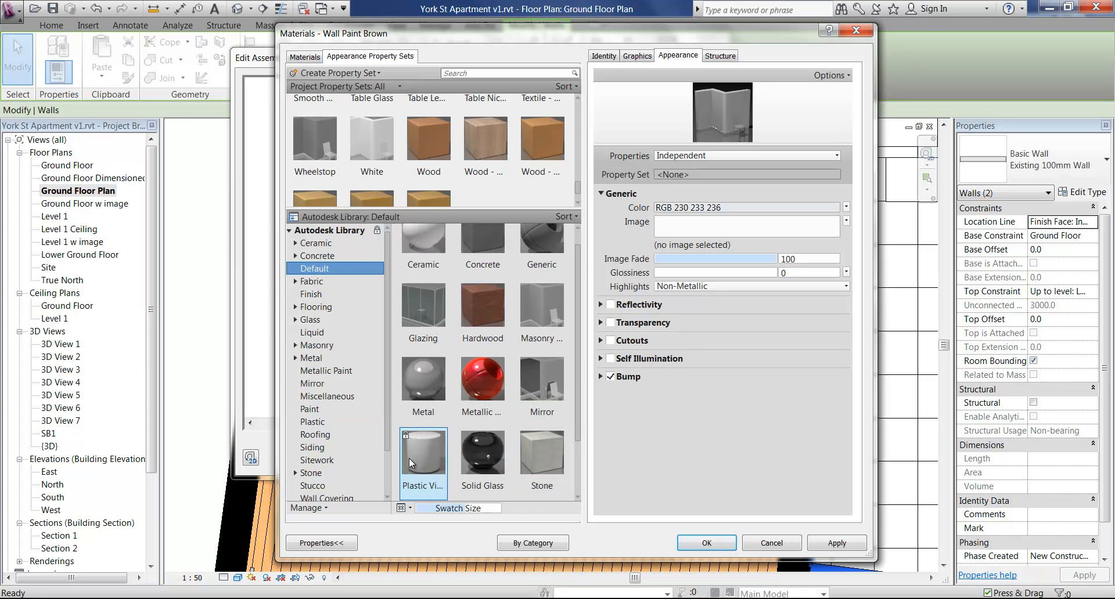
{"action": "scroll", "coordinate": [415, 417], "scroll_direction": "up", "scroll_amount": 1}
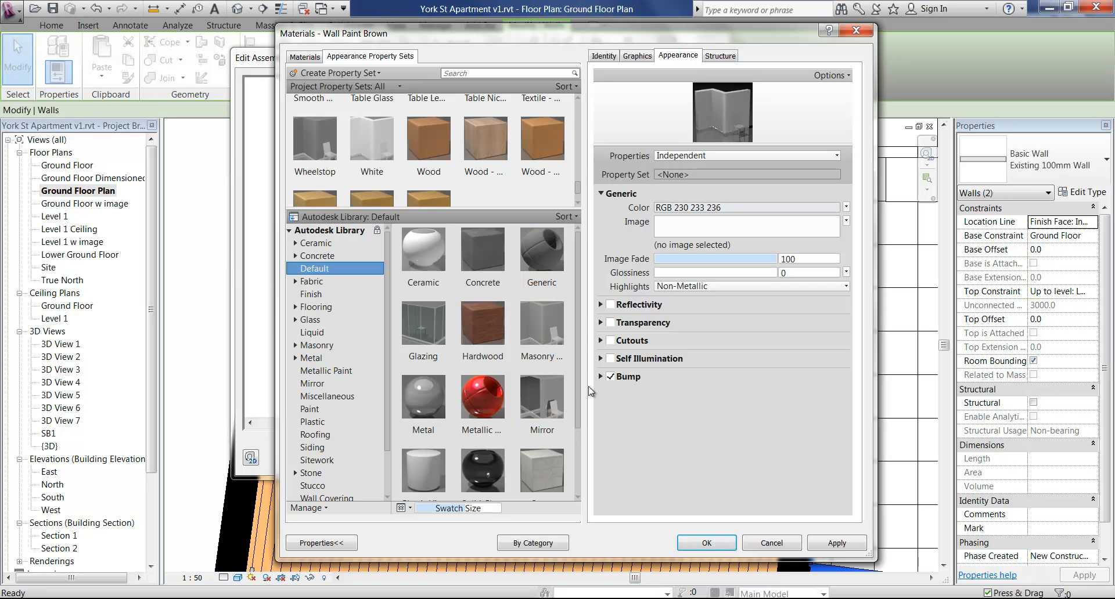
{"action": "left_click_drag", "start_coordinate": [577, 387], "coordinate": [576, 485]}
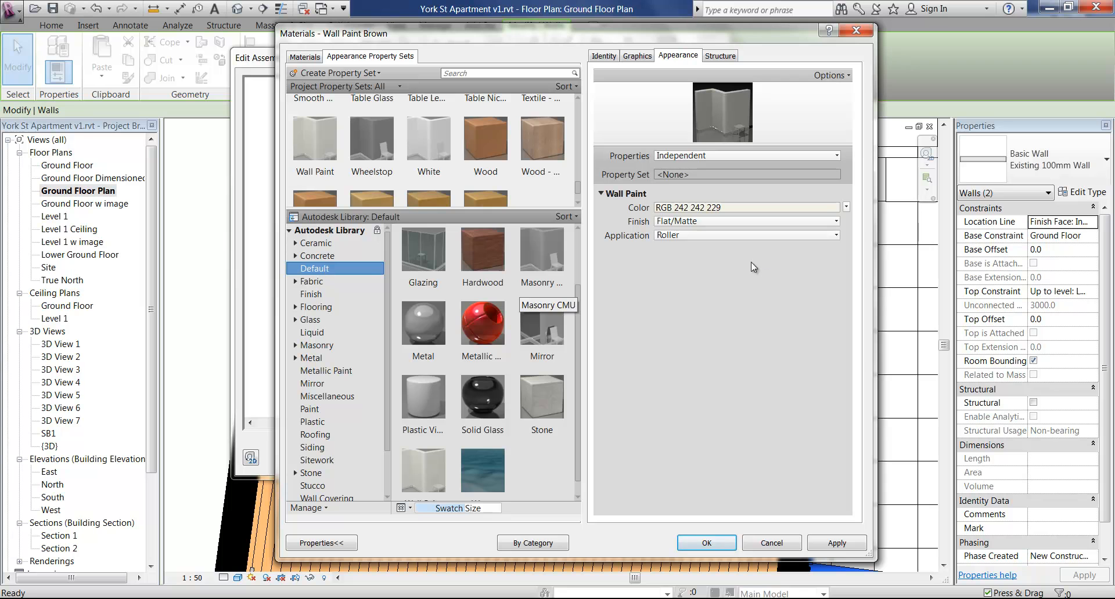
Set Wall Paint Brown's appearance color to a dark brown, RGB 77 38 6.
{"action": "left_click", "coordinate": [738, 209]}
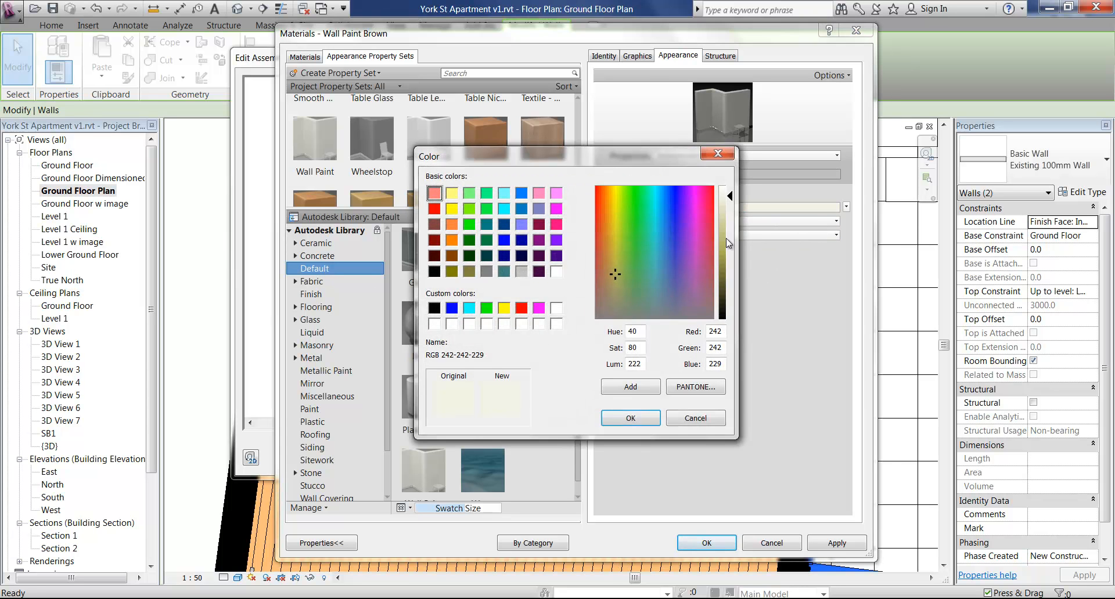
{"action": "left_click", "coordinate": [453, 256]}
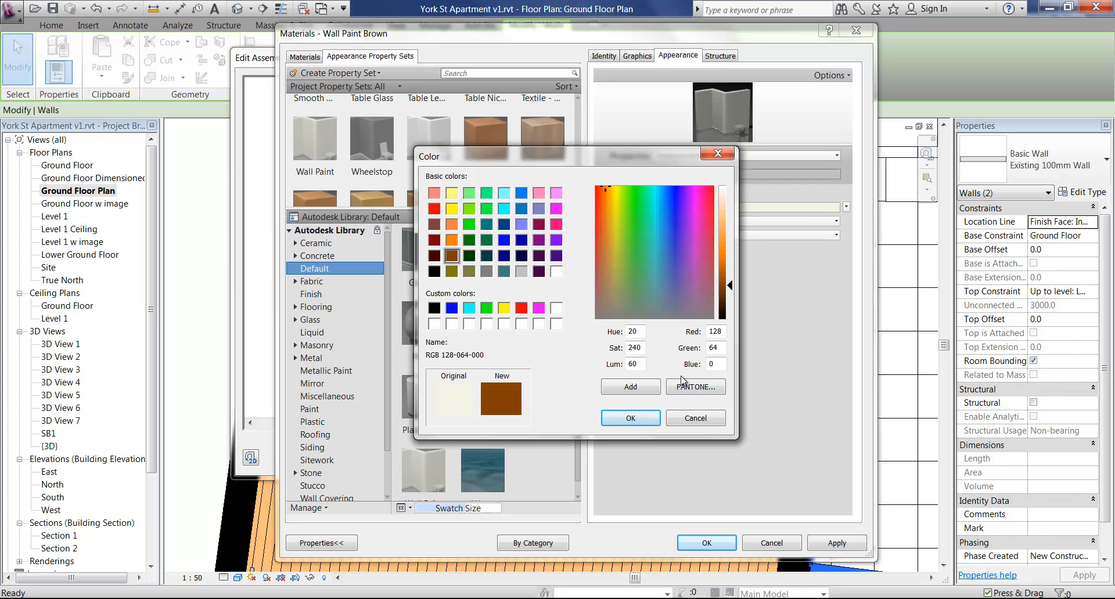
{"action": "left_click", "coordinate": [696, 389]}
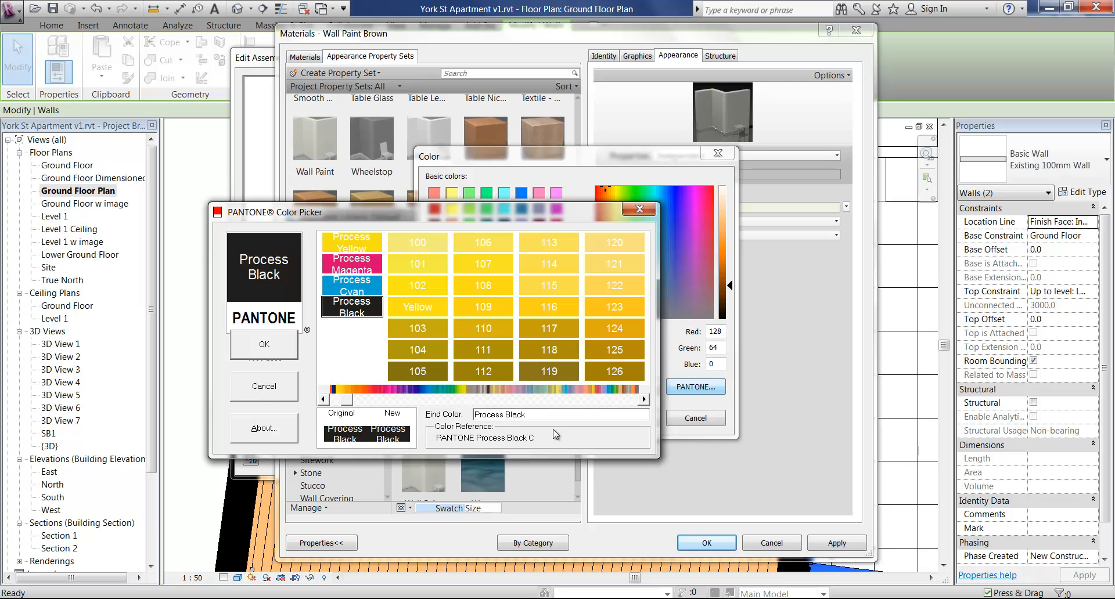
{"action": "left_click", "coordinate": [256, 388]}
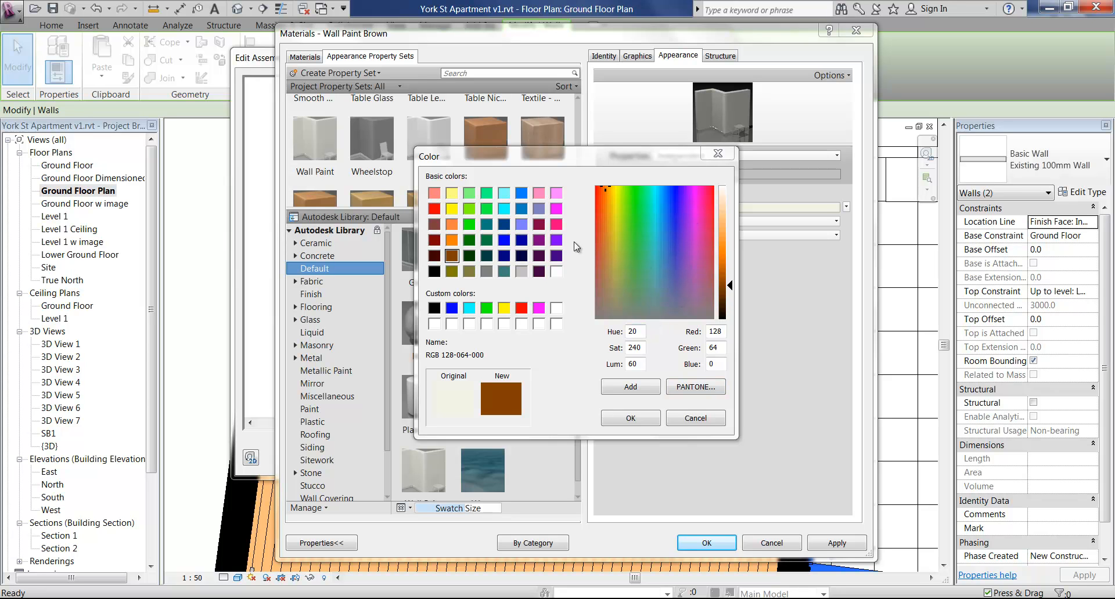
{"action": "left_click", "coordinate": [606, 197]}
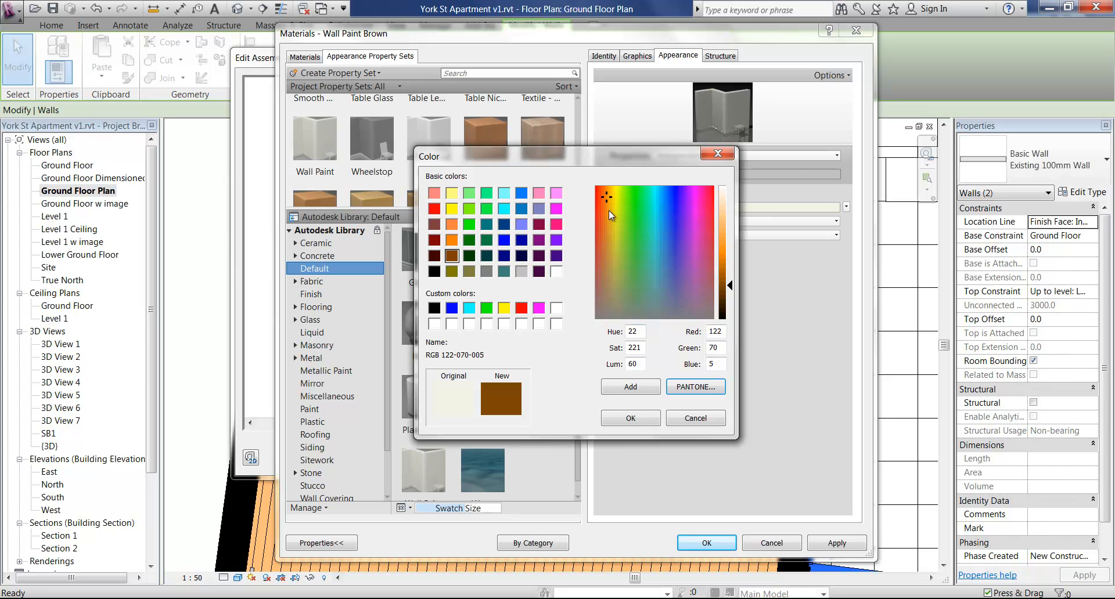
{"action": "left_click", "coordinate": [605, 208]}
{"action": "mouse_move", "coordinate": [735, 285]}
{"action": "left_mouse_down"}
{"action": "mouse_move", "coordinate": [732, 257]}
{"action": "mouse_move", "coordinate": [732, 298]}
{"action": "left_mouse_up"}
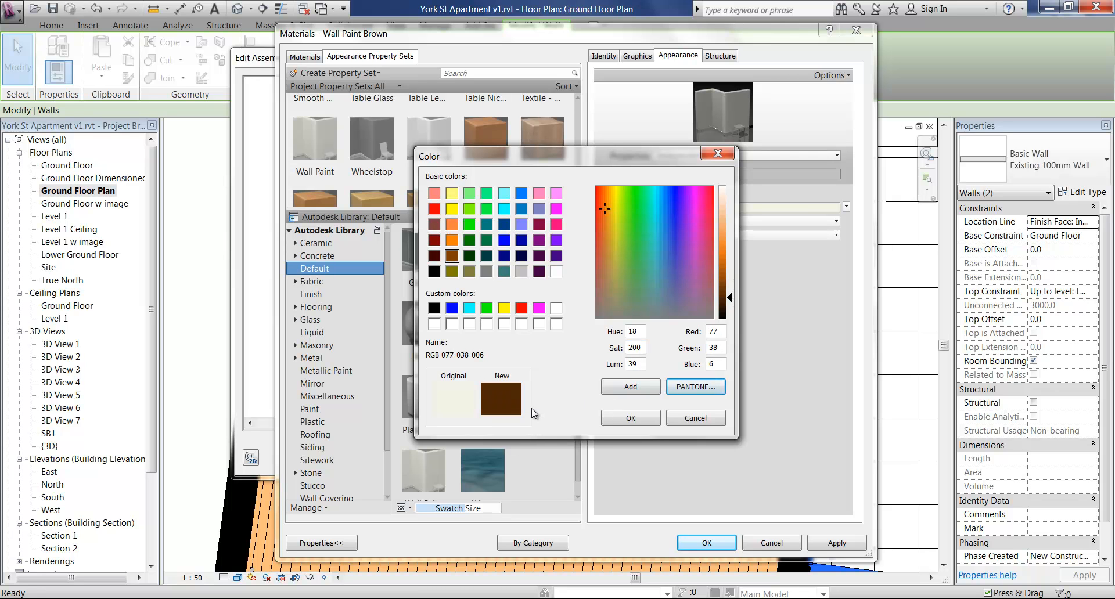
{"action": "left_click", "coordinate": [624, 422]}
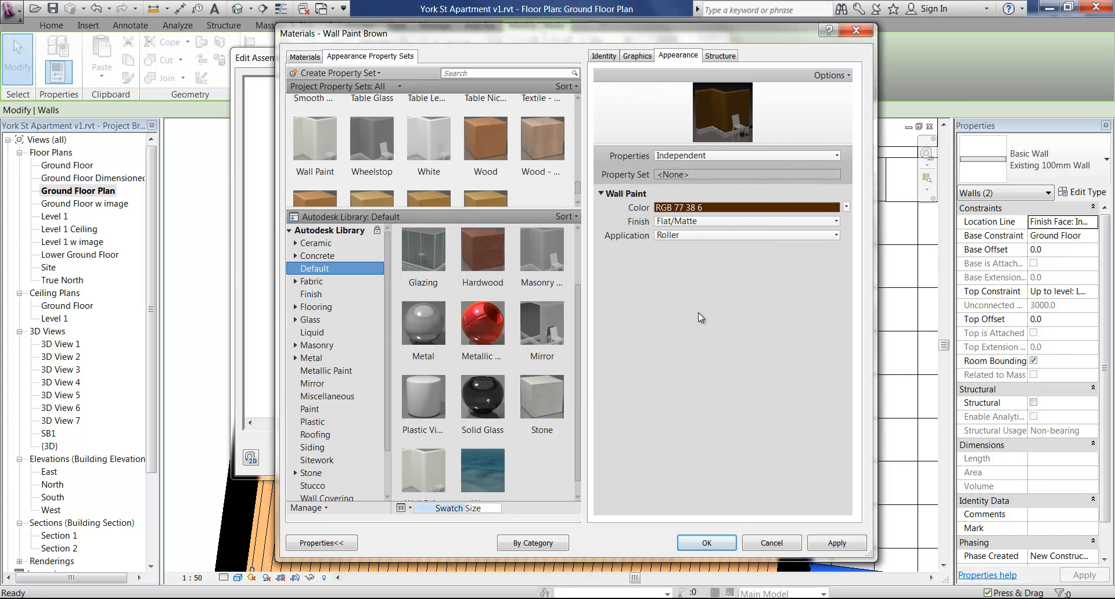
Set the wall paint's finish to Eggshell and its application to Brush.
{"action": "left_click", "coordinate": [742, 223]}
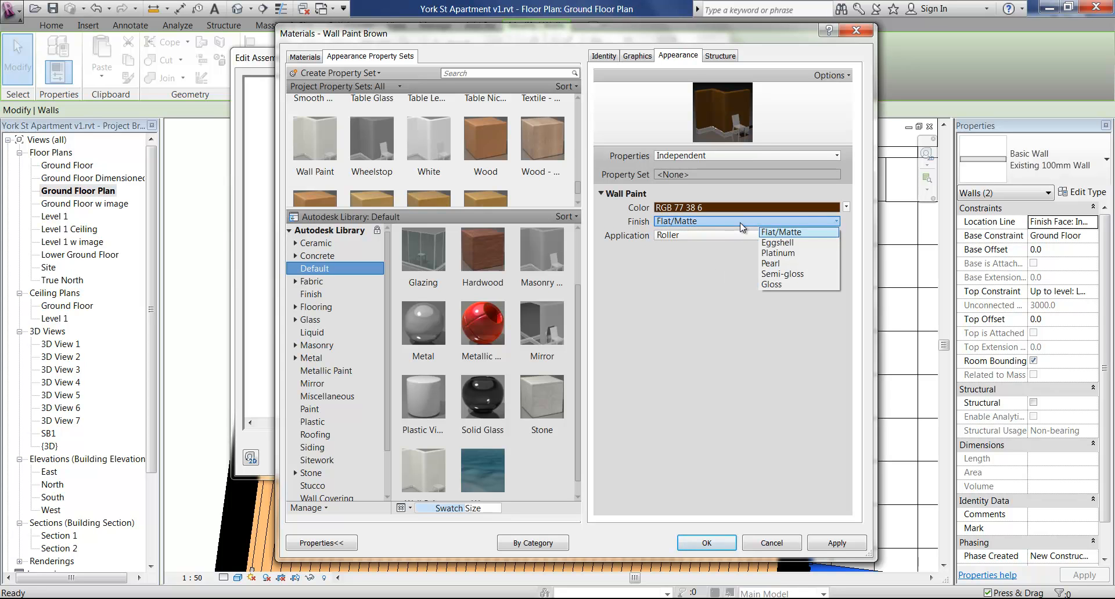
{"action": "left_click", "coordinate": [781, 242]}
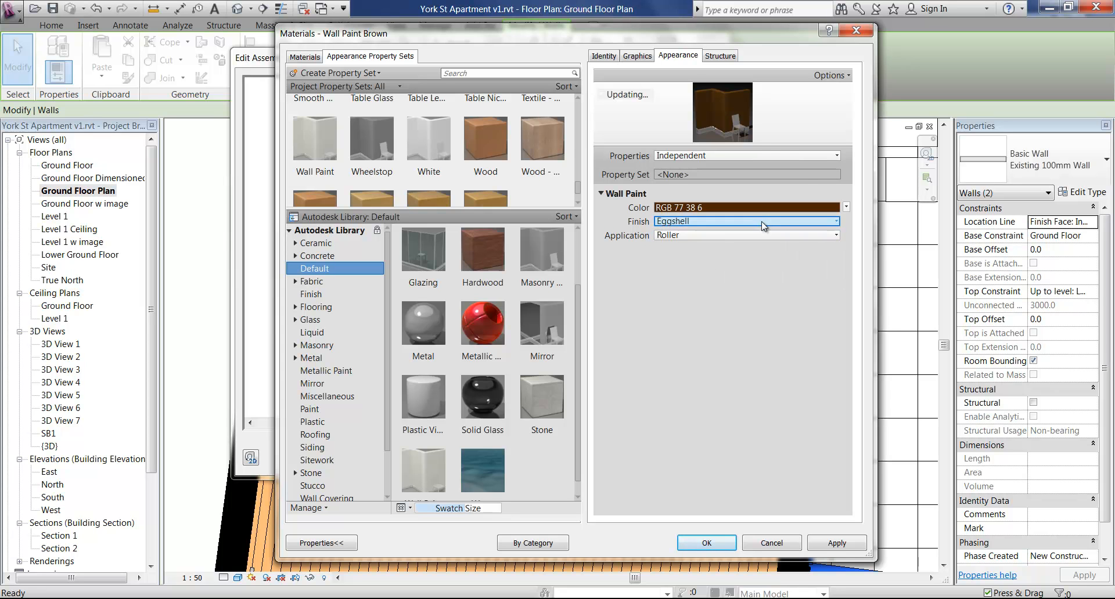
{"action": "left_click", "coordinate": [744, 238]}
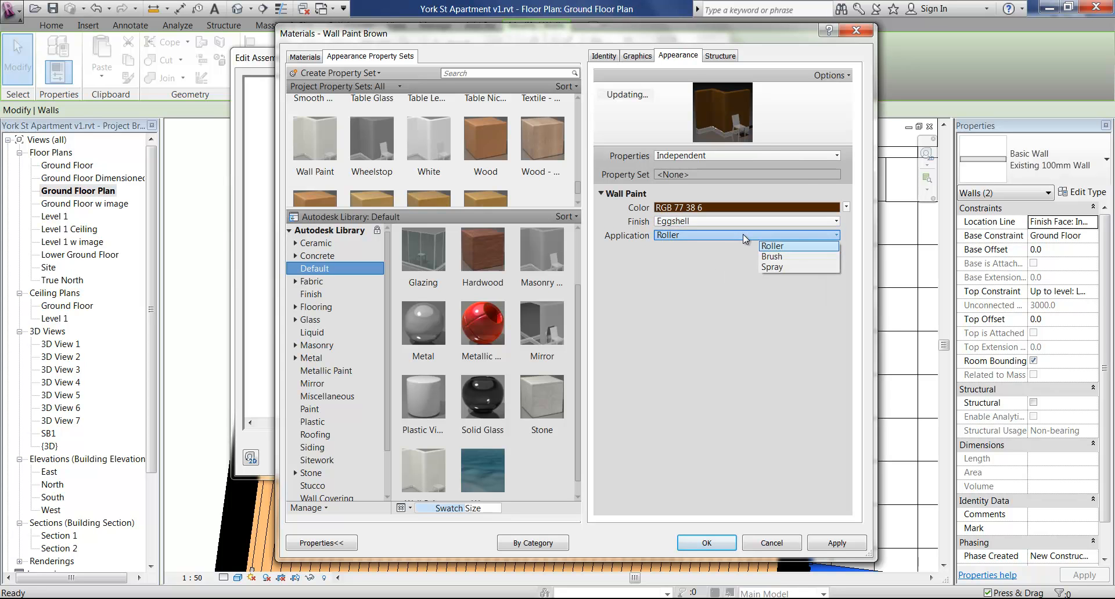
{"action": "left_click", "coordinate": [781, 259]}
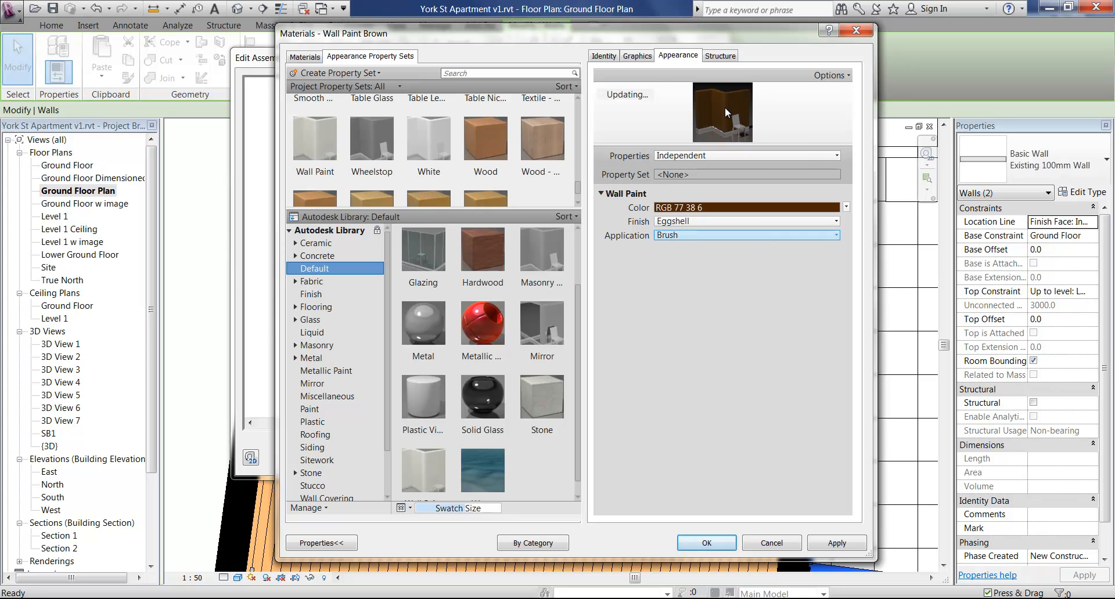
Try mental ray medium quality for the material preview and return it to production quality.
{"action": "left_click", "coordinate": [832, 75]}
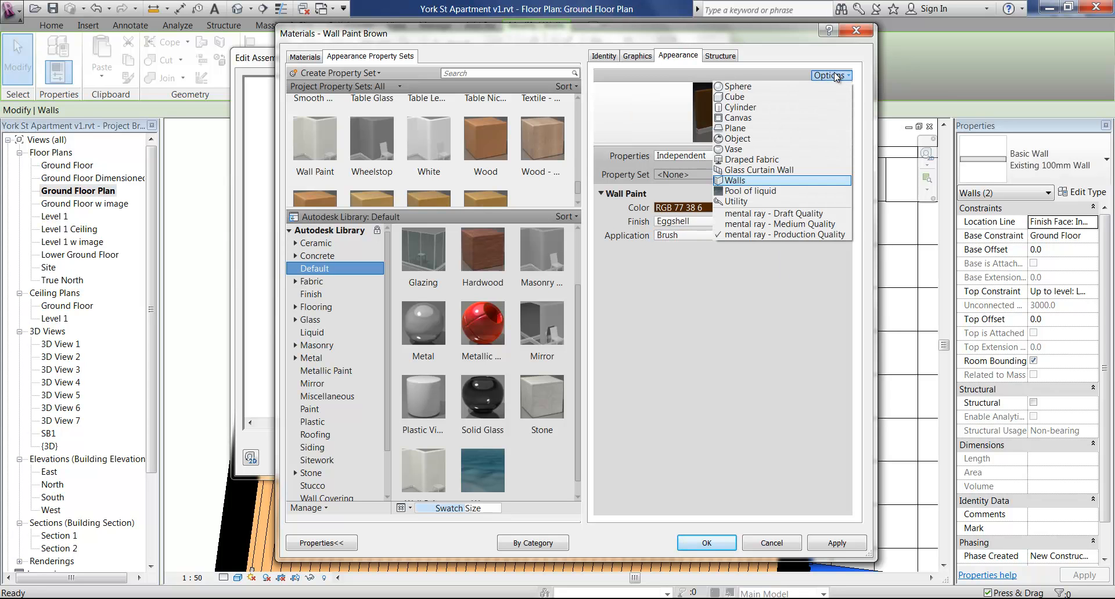
{"action": "left_click", "coordinate": [757, 234]}
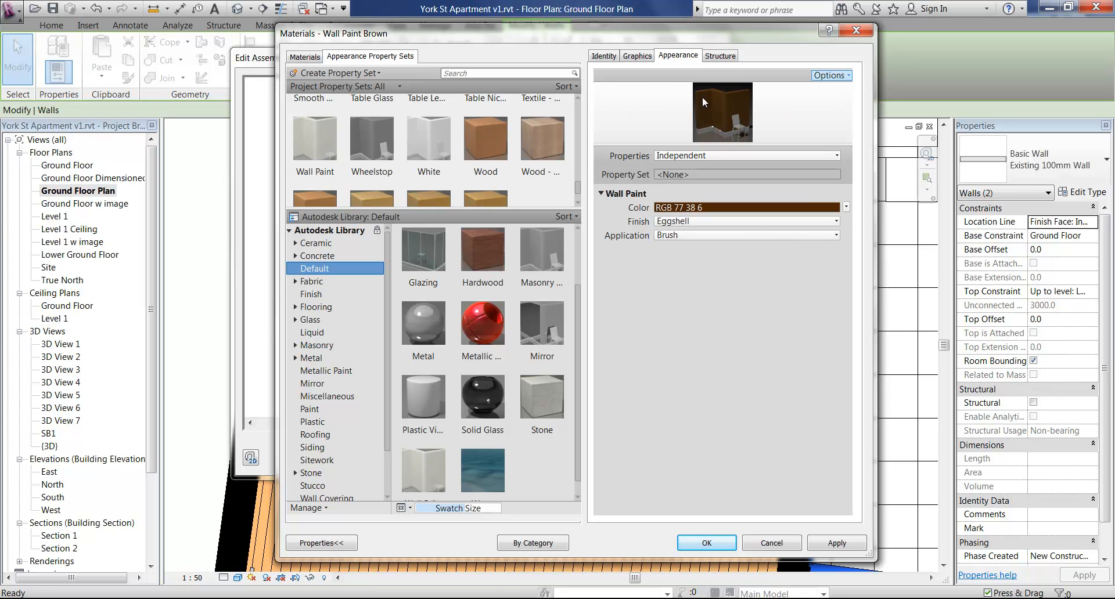
{"action": "left_click", "coordinate": [832, 75]}
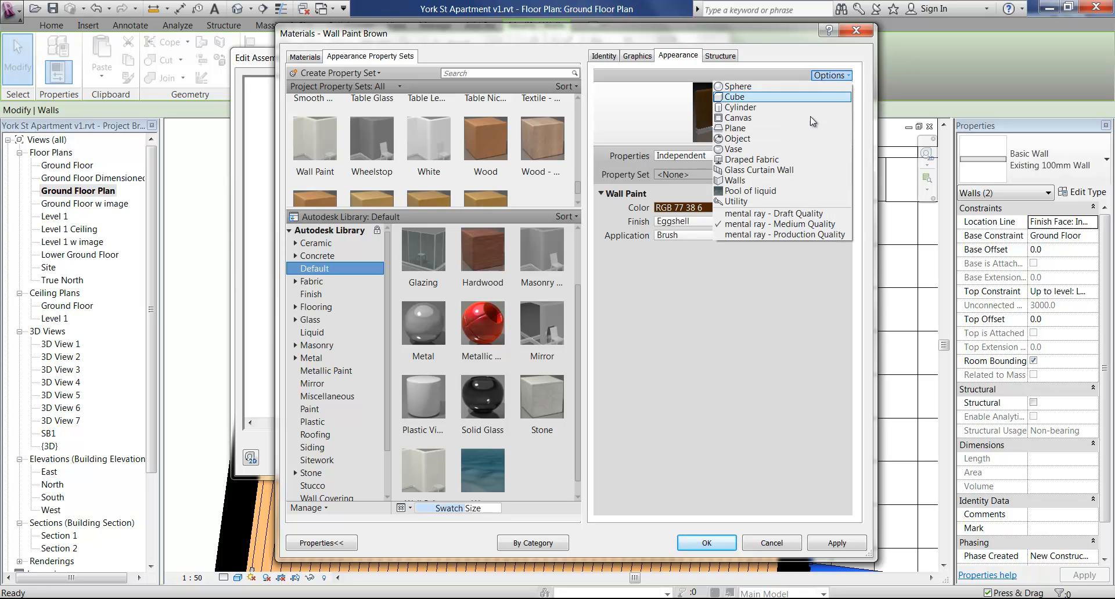
{"action": "left_click", "coordinate": [760, 234]}
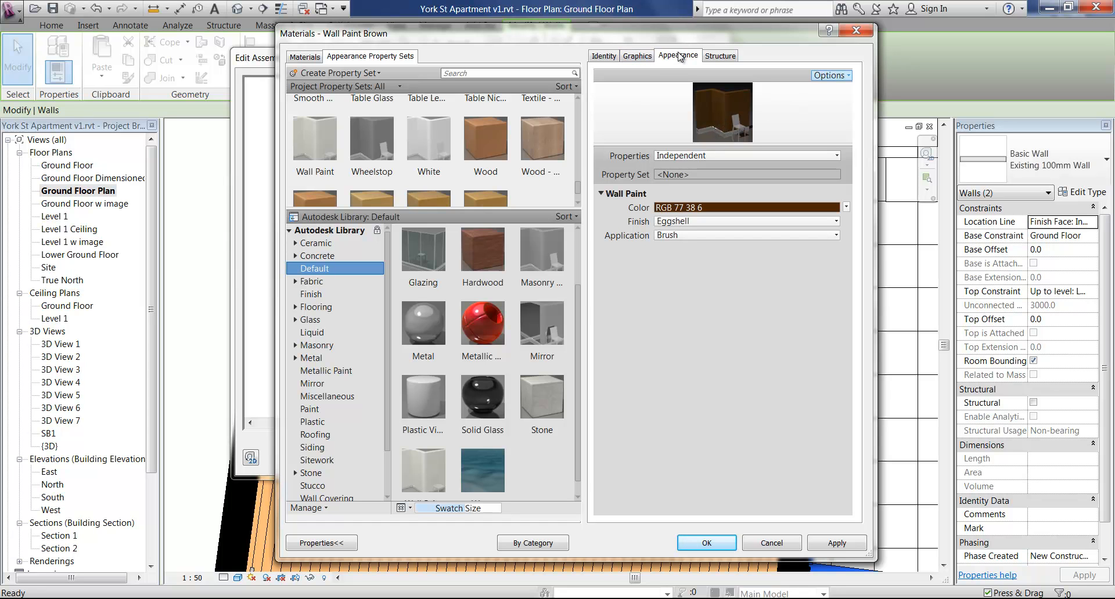
Use the render appearance for Wall Paint Brown's shading, remove its cut pattern, and assign it to the exterior finish layer.
{"action": "left_click", "coordinate": [644, 56]}
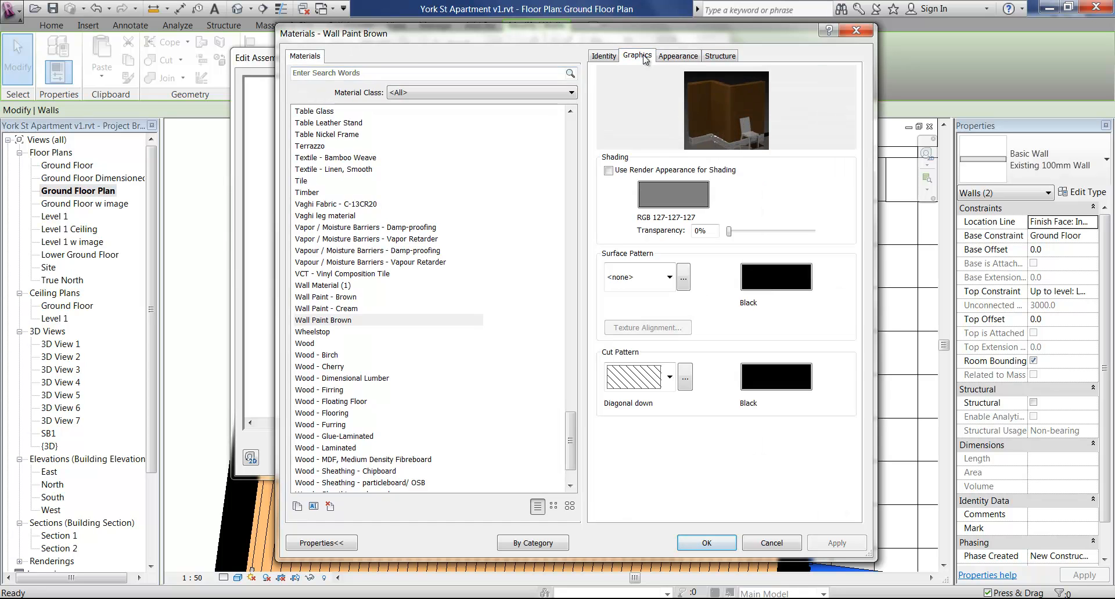
{"action": "left_click", "coordinate": [608, 170]}
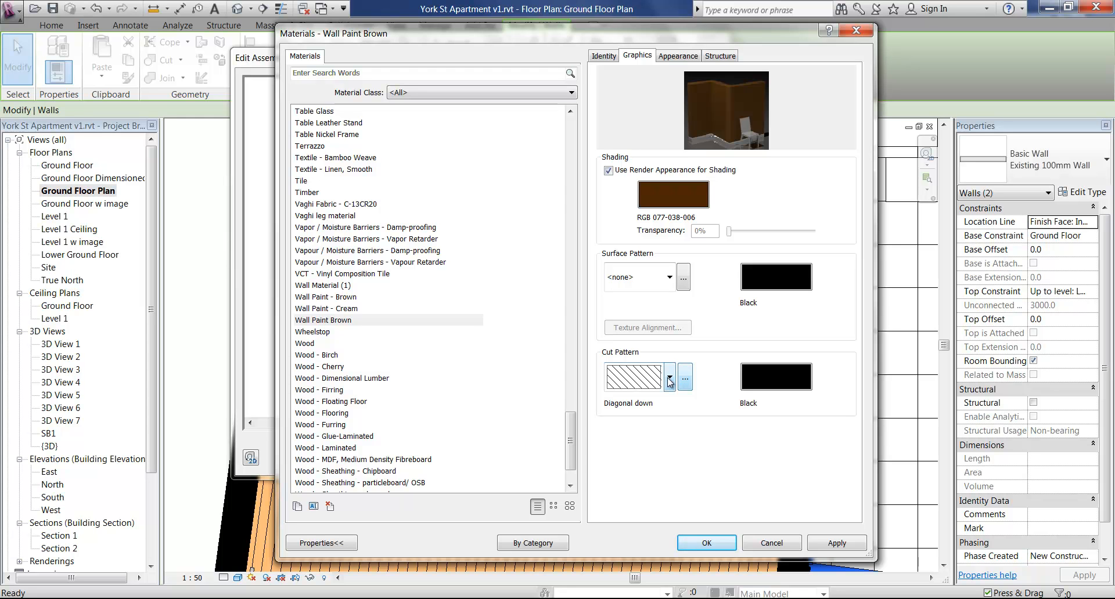
{"action": "left_click", "coordinate": [685, 378]}
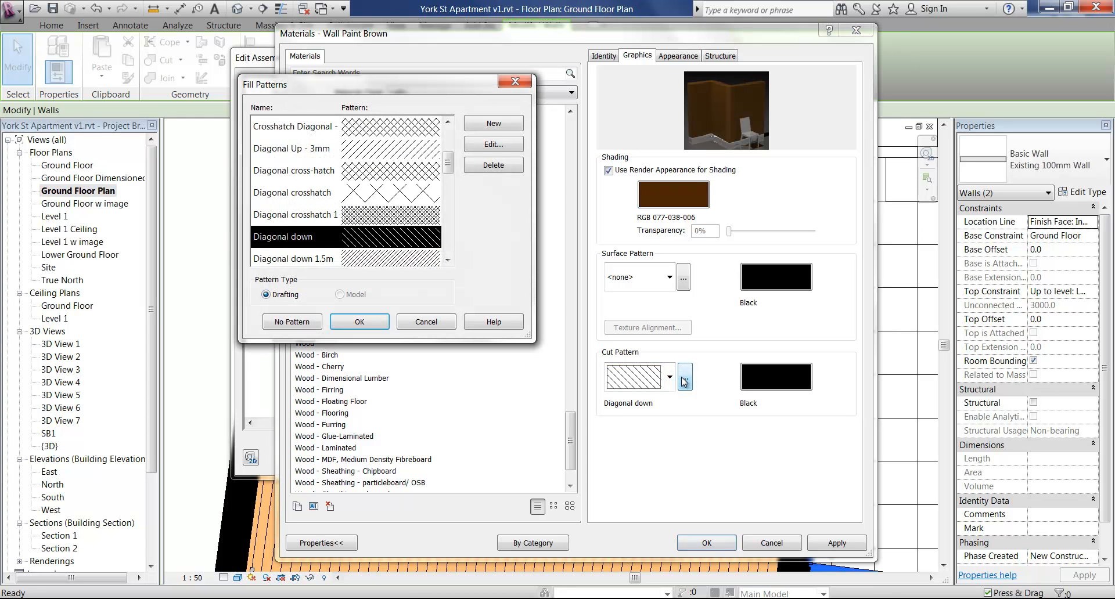
{"action": "left_click", "coordinate": [299, 323]}
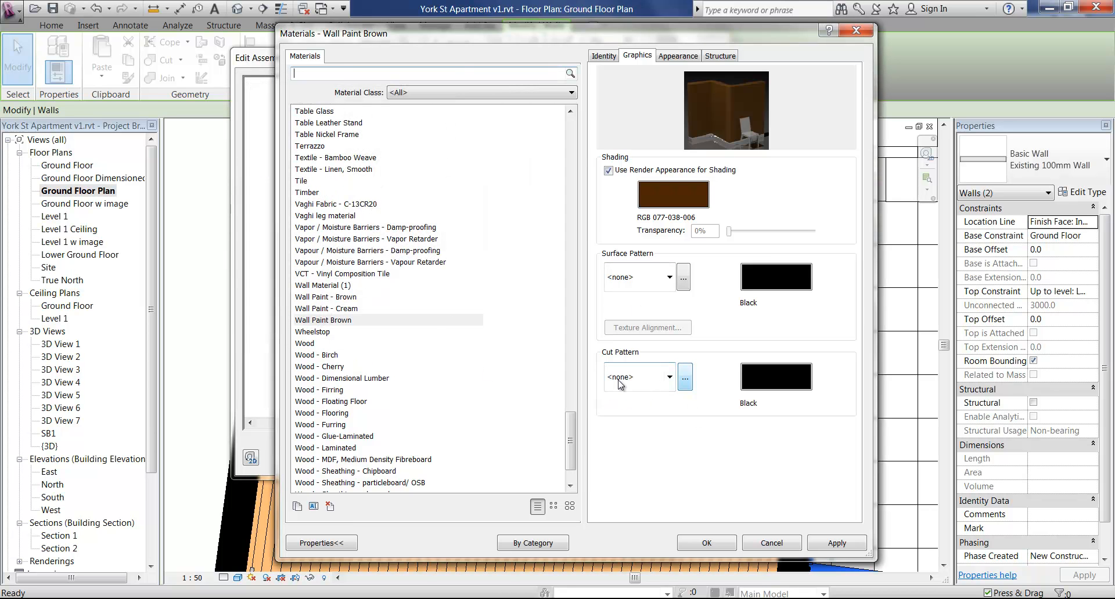
{"action": "left_click", "coordinate": [696, 540]}
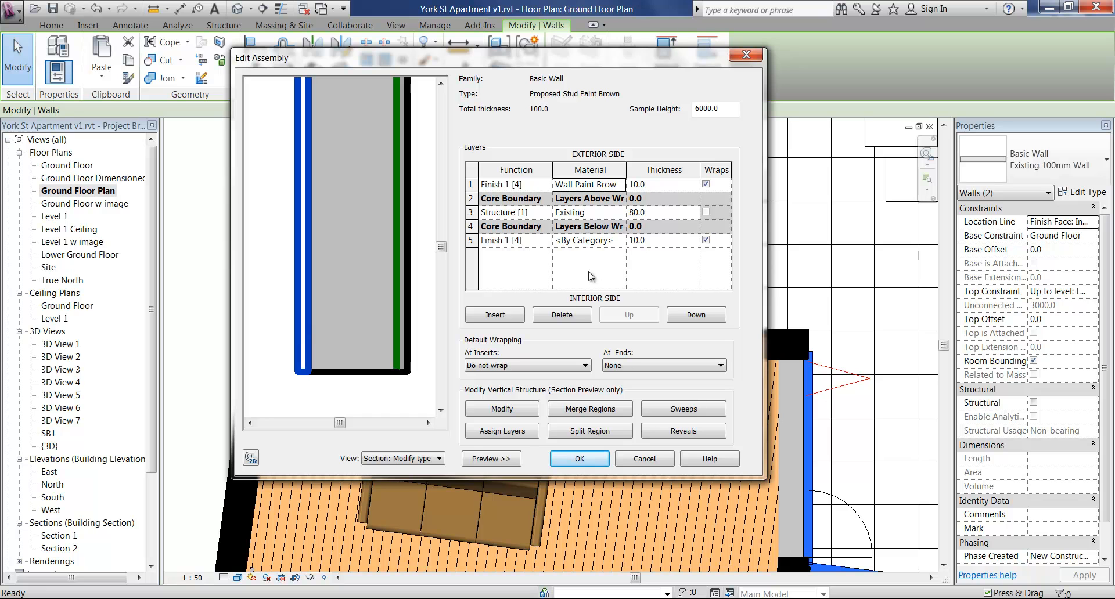
Inspect both finish layers in the wall section preview and open the interior finish layer's material selection.
{"action": "left_click", "coordinate": [589, 241]}
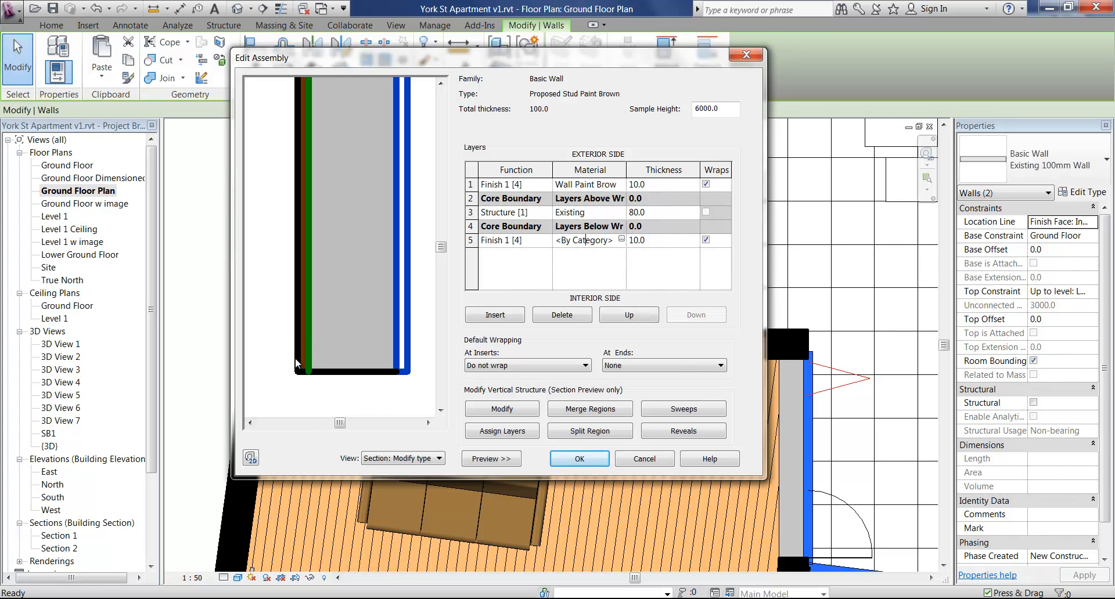
{"action": "scroll", "coordinate": [366, 323], "scroll_direction": "up", "scroll_amount": 4}
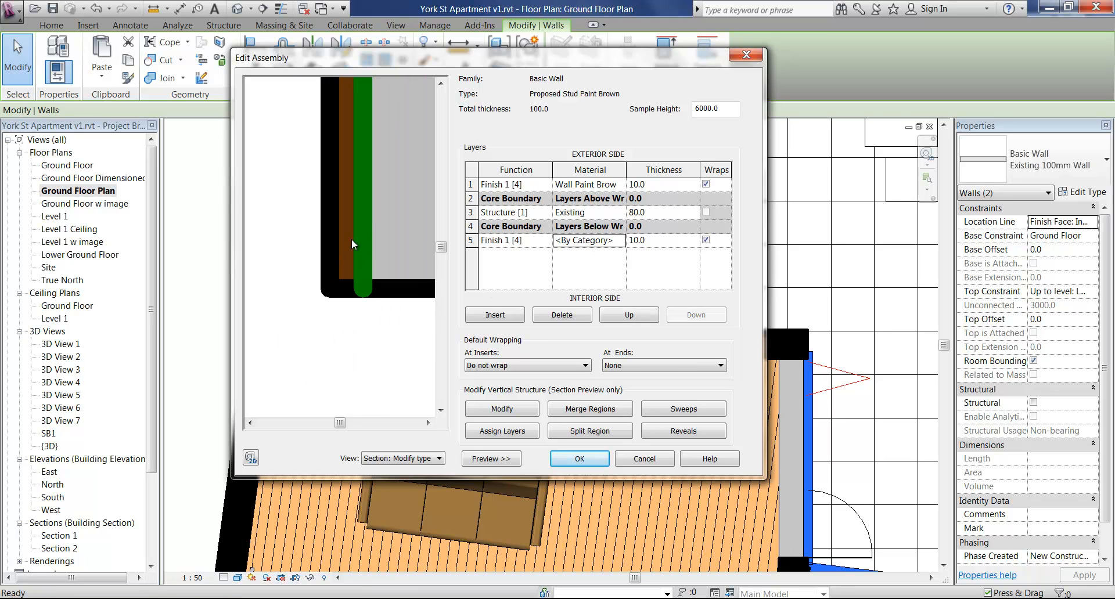
{"action": "scroll", "coordinate": [351, 261], "scroll_direction": "down", "scroll_amount": 3}
{"action": "middle_click_drag", "start_coordinate": [383, 261], "coordinate": [245, 319]}
{"action": "scroll", "coordinate": [356, 306], "scroll_direction": "up", "scroll_amount": 2}
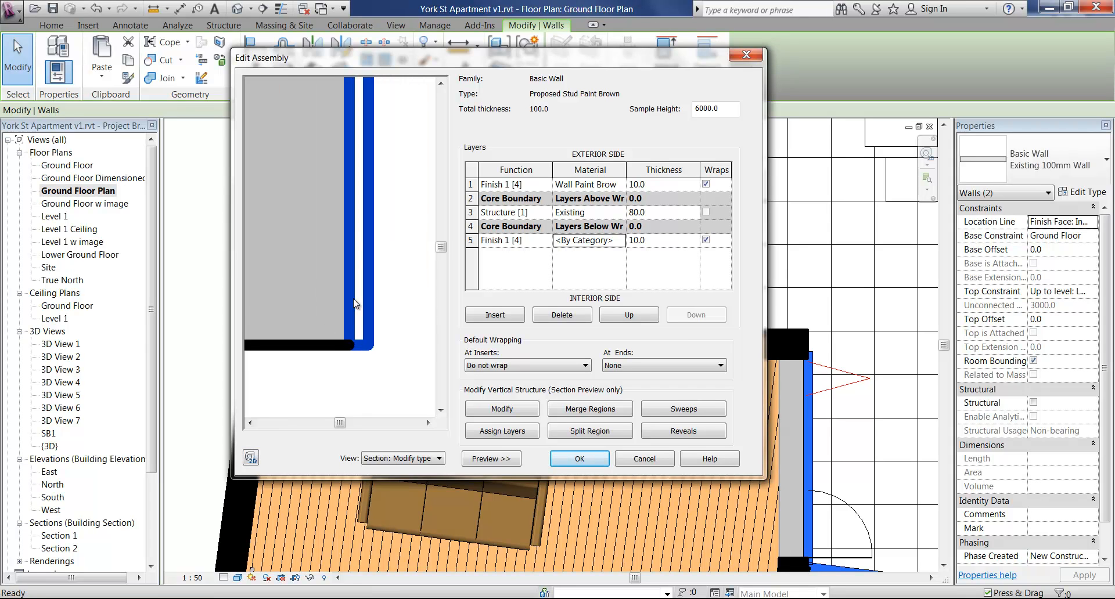
{"action": "middle_click_drag", "start_coordinate": [345, 336], "coordinate": [405, 322]}
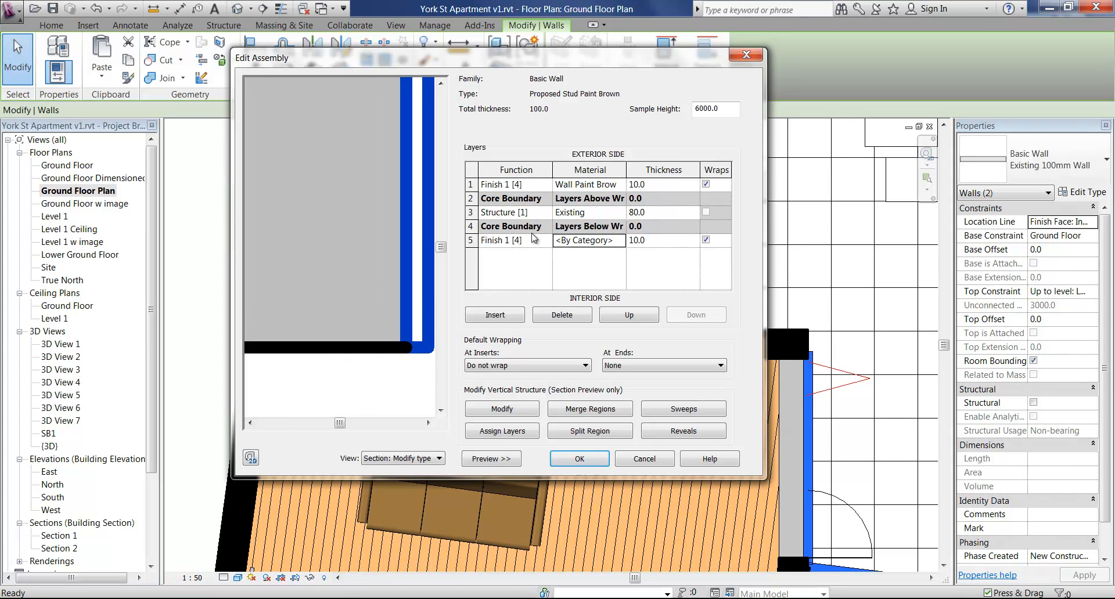
{"action": "left_click", "coordinate": [572, 241]}
{"action": "left_click", "coordinate": [621, 239]}
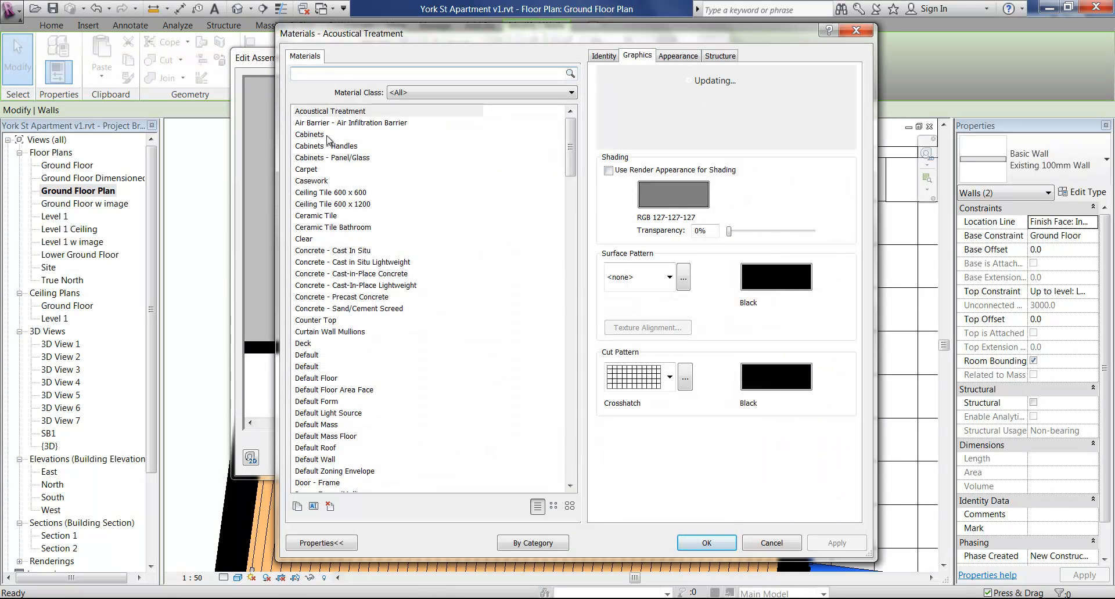
Duplicate the Ceramic Tile material under the name Ceramic Tile Bath.
{"action": "left_click", "coordinate": [314, 216]}
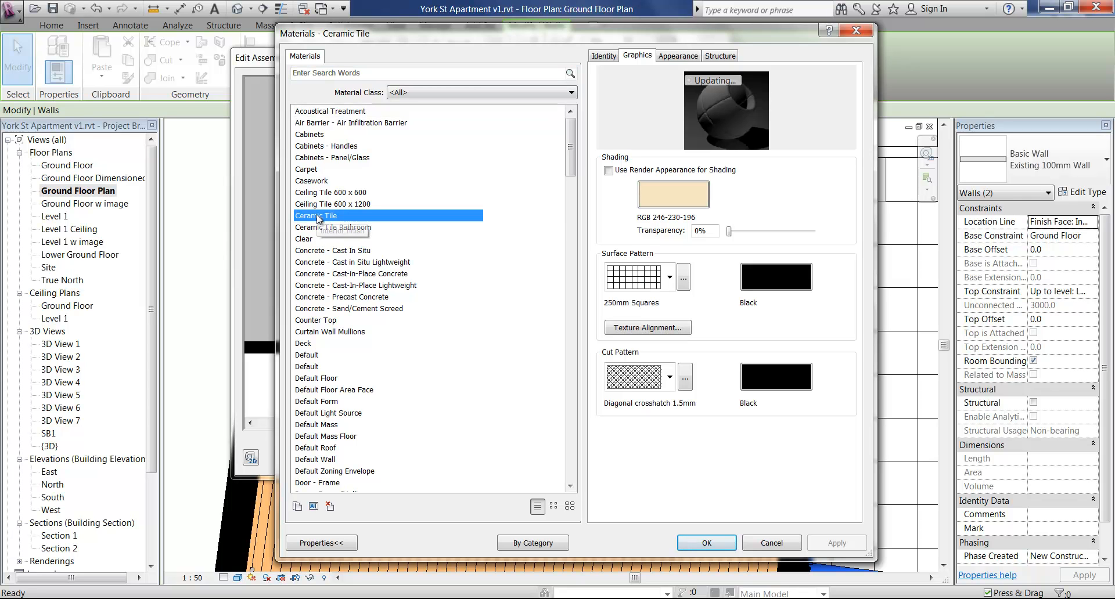
{"action": "left_click", "coordinate": [299, 507]}
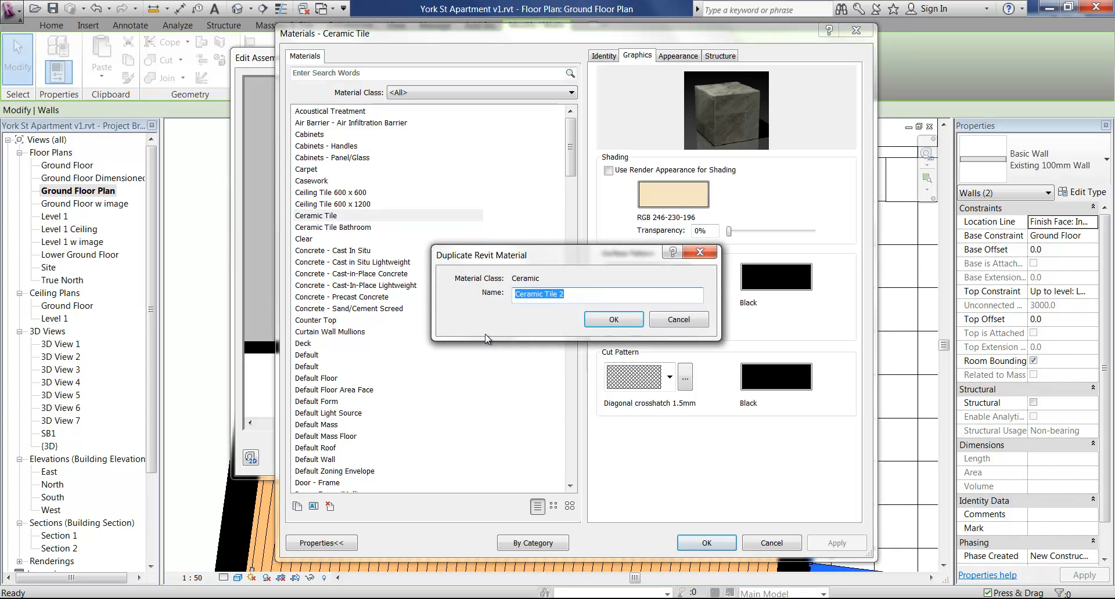
{"action": "double_click", "coordinate": [562, 294]}
{"action": "type", "text": "Bathroom"}
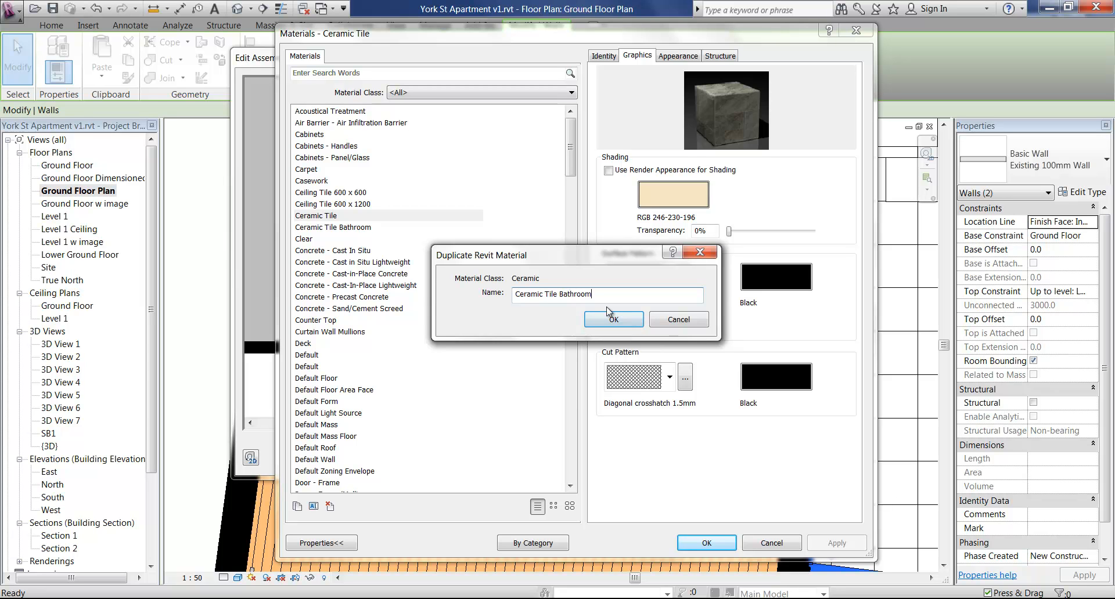
{"action": "left_click", "coordinate": [608, 329]}
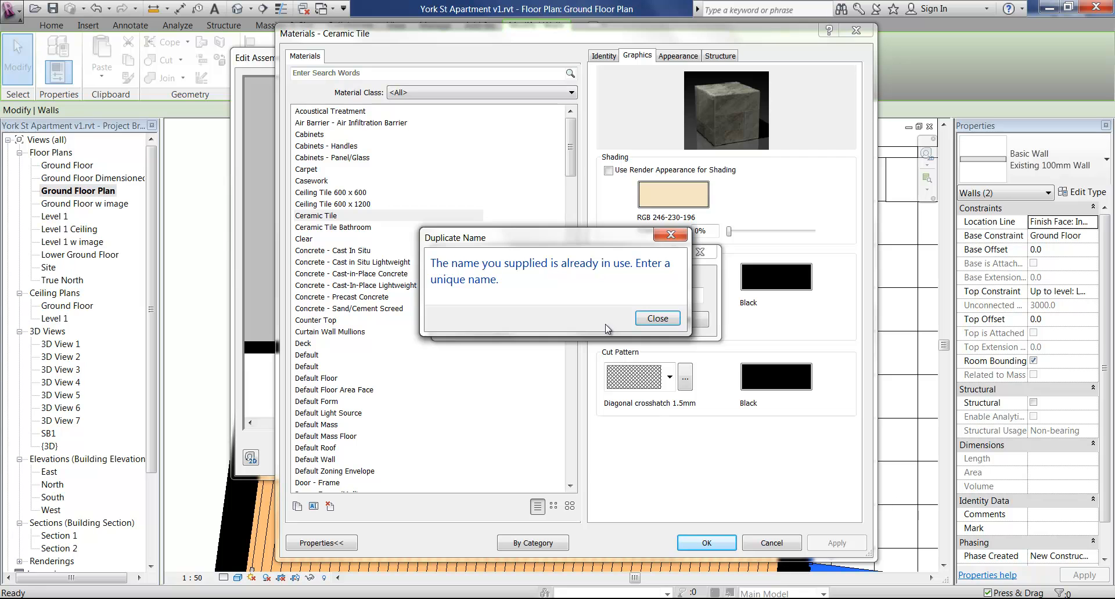
{"action": "left_click", "coordinate": [658, 318]}
{"action": "left_click", "coordinate": [605, 294]}
{"action": "key", "text": "BackSpace"}
{"action": "key", "text": "BackSpace"}
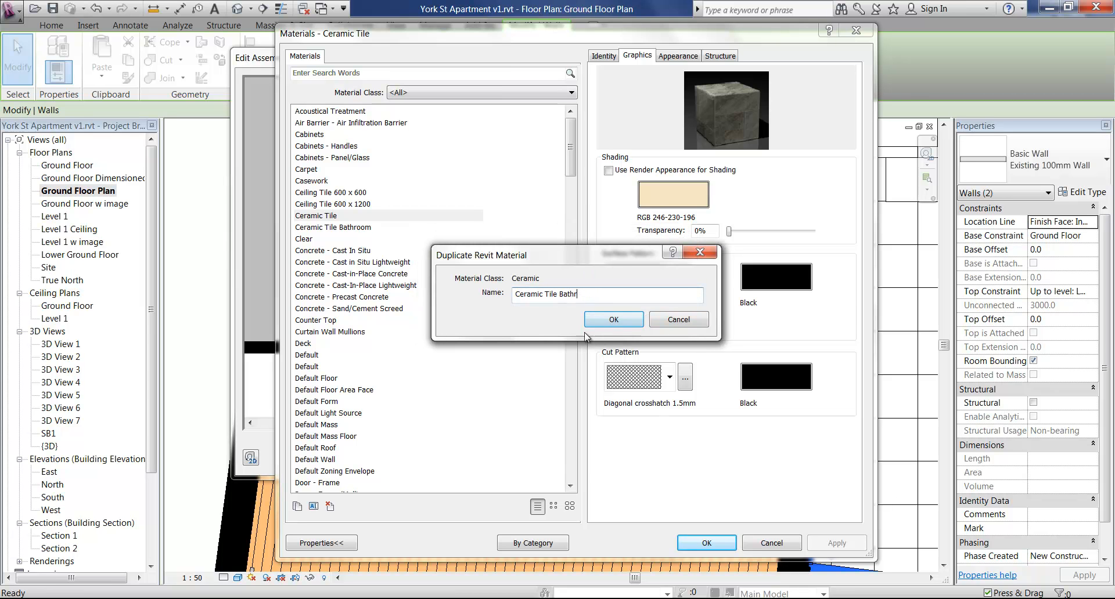
{"action": "left_click", "coordinate": [604, 320]}
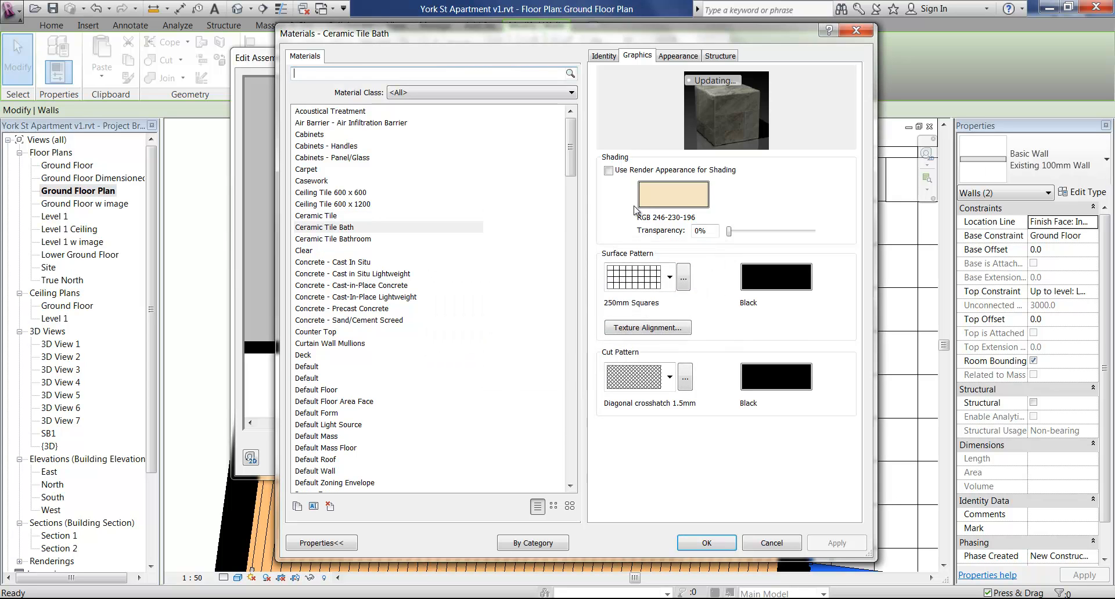
Give Ceramic Tile Bath the library's 1 in square blue mosaic ceramic appearance, replacing the existing appearance of the same name.
{"action": "left_click", "coordinate": [676, 57]}
{"action": "scroll", "coordinate": [479, 198], "scroll_direction": "down", "scroll_amount": 1}
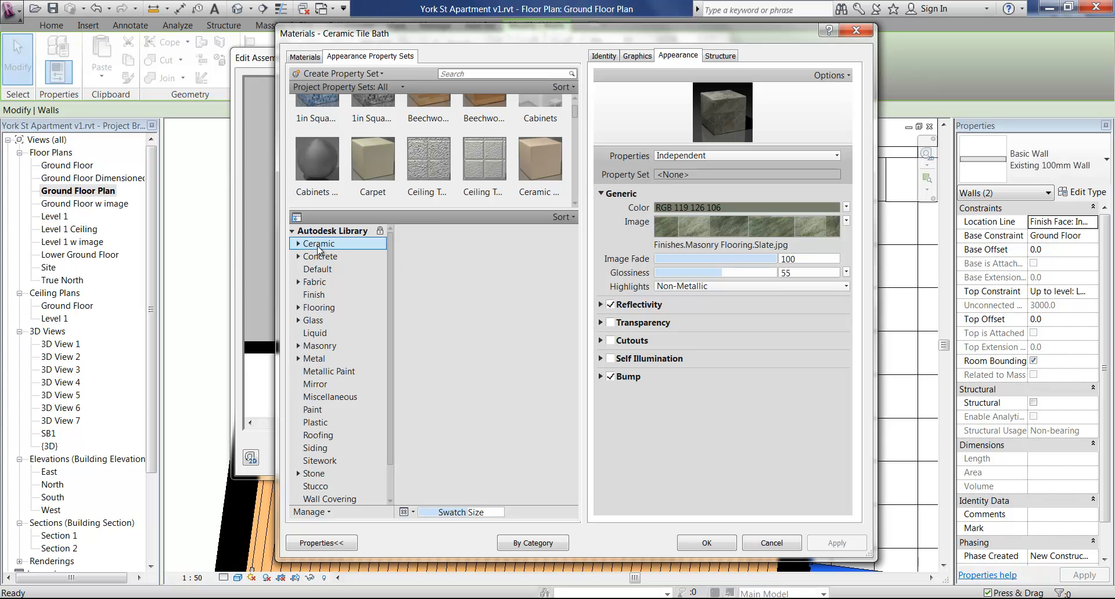
{"action": "left_click", "coordinate": [321, 246]}
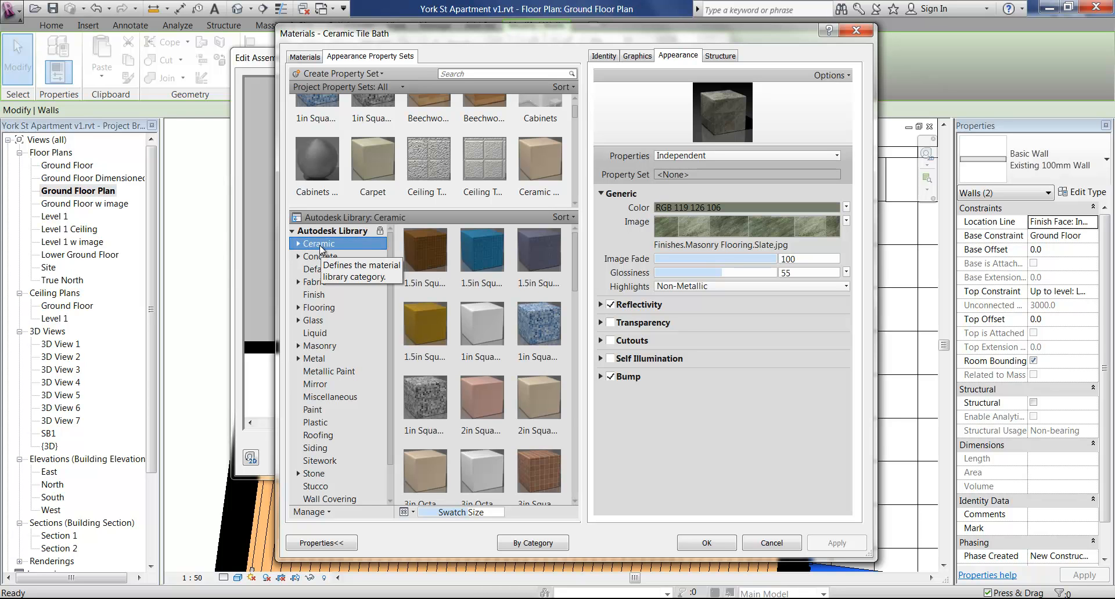
{"action": "double_click", "coordinate": [533, 334]}
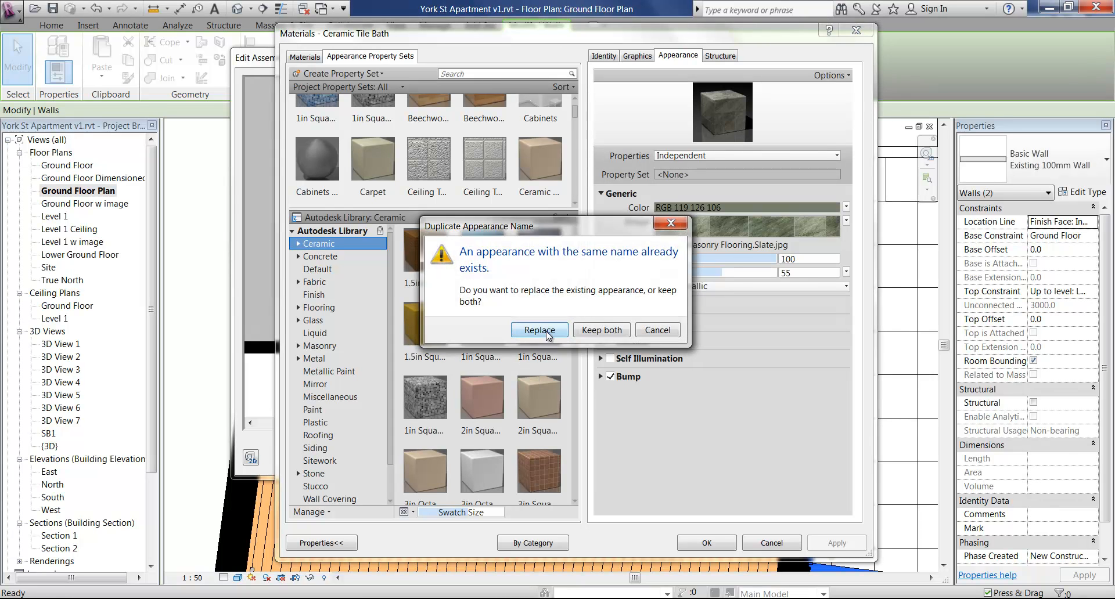
{"action": "left_click", "coordinate": [541, 332]}
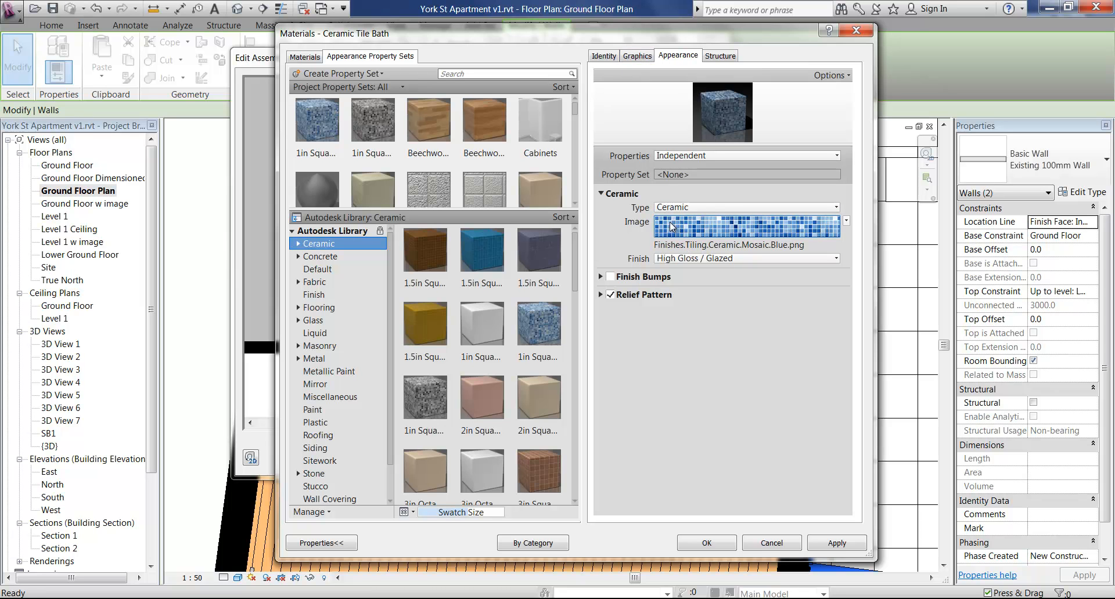
Set the surface pattern of Ceramic Tile Bath to the 50mm Squares model pattern.
{"action": "left_click", "coordinate": [639, 57]}
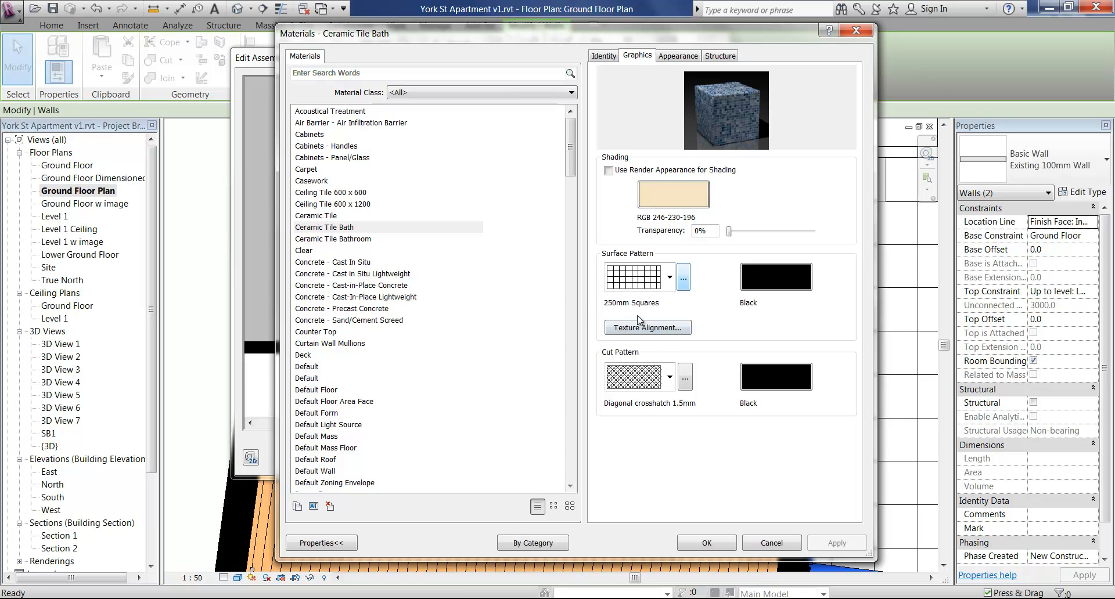
{"action": "left_click", "coordinate": [683, 279]}
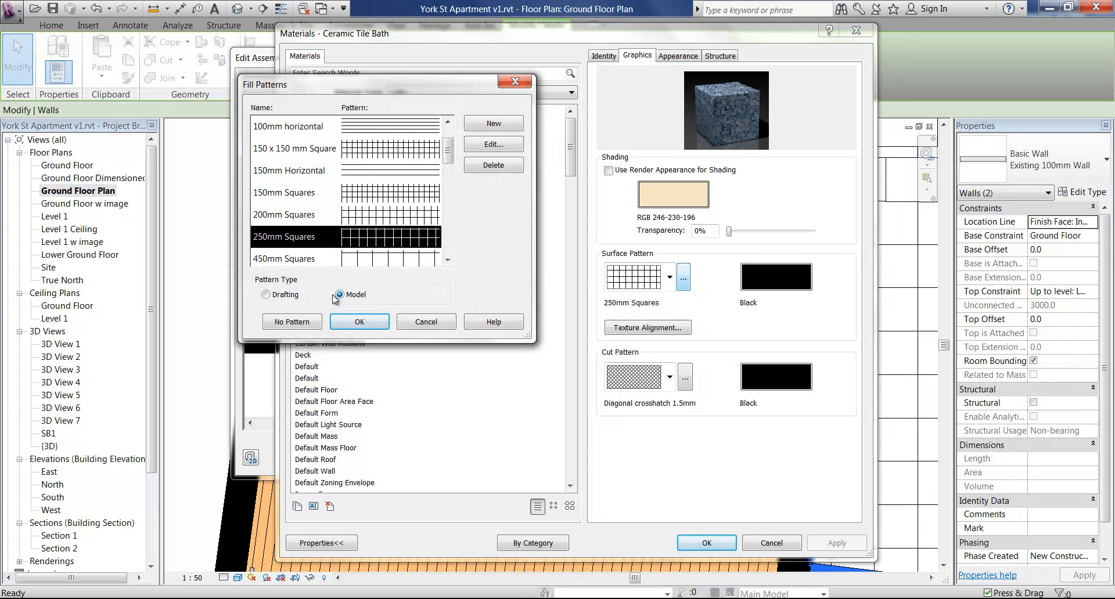
{"action": "left_click", "coordinate": [270, 295]}
{"action": "left_click", "coordinate": [344, 294]}
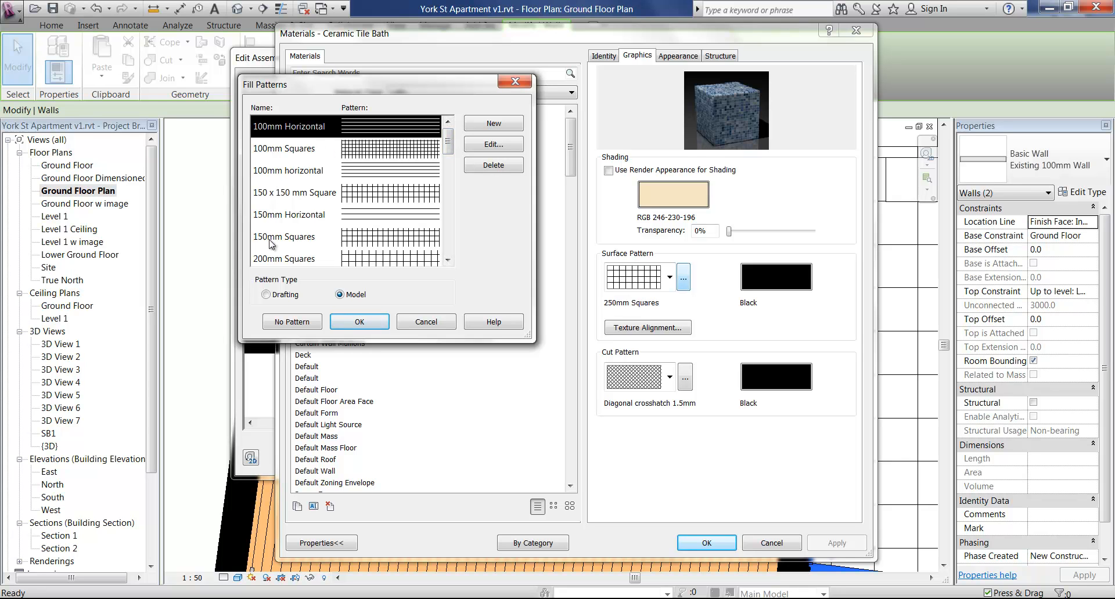
{"action": "left_click_drag", "start_coordinate": [451, 149], "coordinate": [467, 190]}
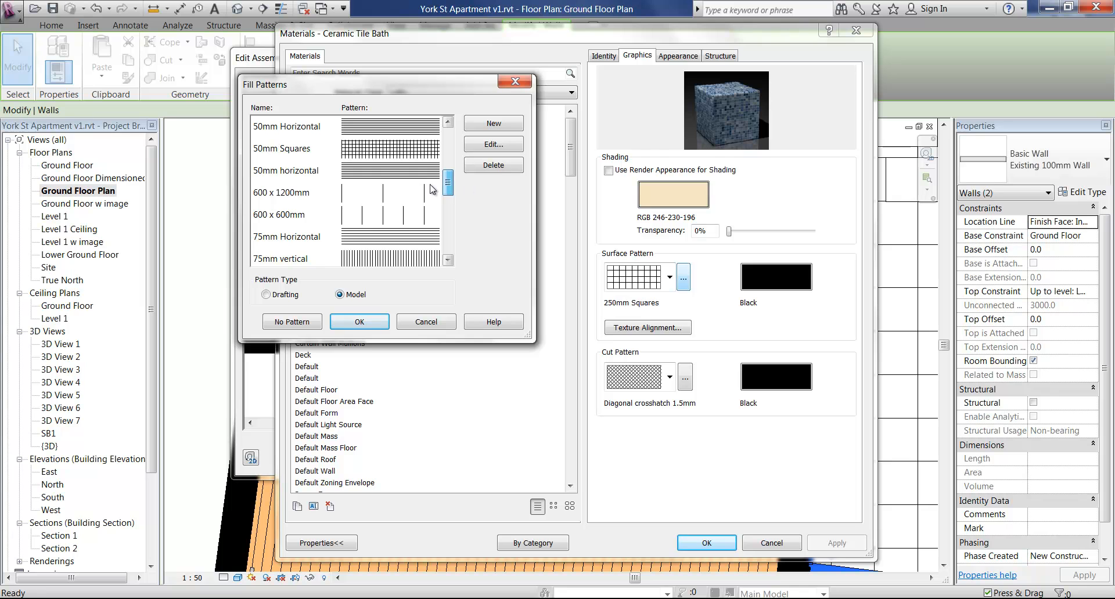
{"action": "left_click", "coordinate": [295, 153]}
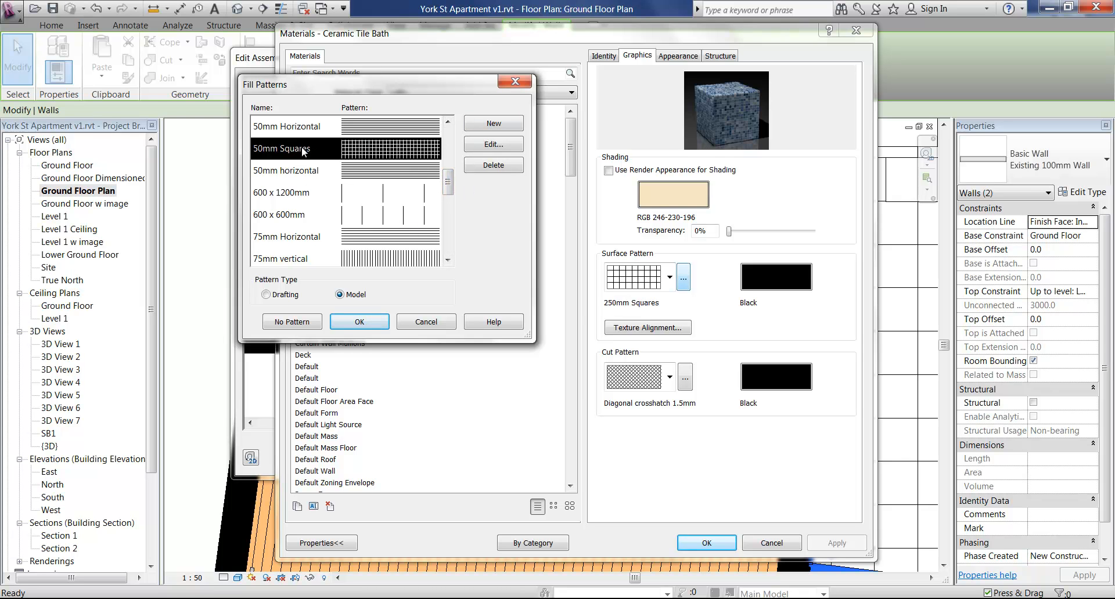
{"action": "left_click", "coordinate": [359, 322]}
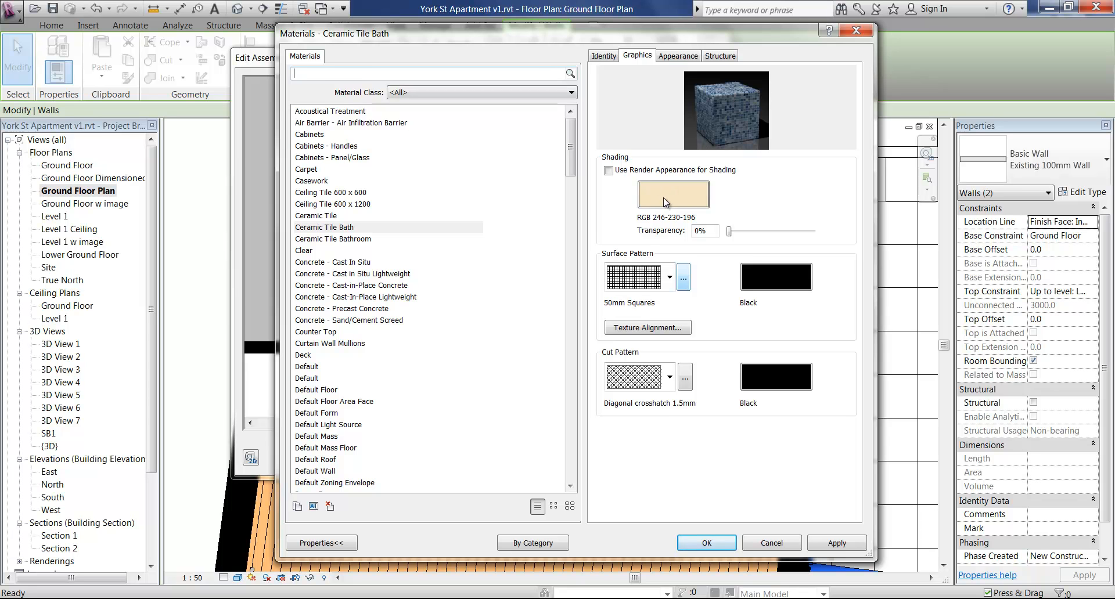
Base the Ceramic Tile Bath shading on its render appearance colour, then lighten it to RGB 177-188-201 as a custom colour.
{"action": "left_click", "coordinate": [608, 170]}
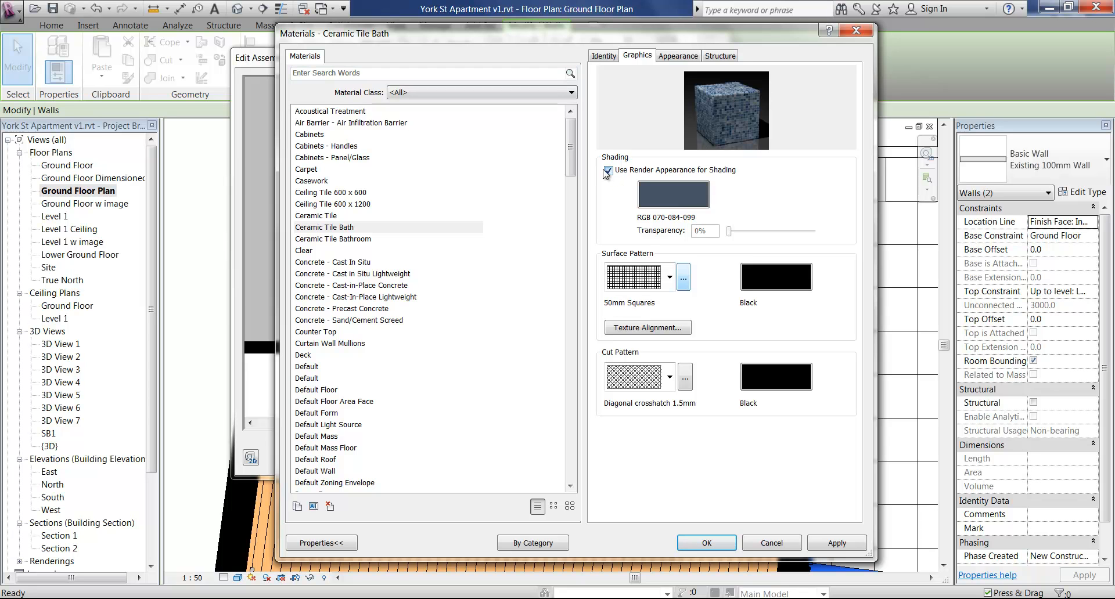
{"action": "left_click", "coordinate": [608, 171]}
{"action": "left_click", "coordinate": [652, 194]}
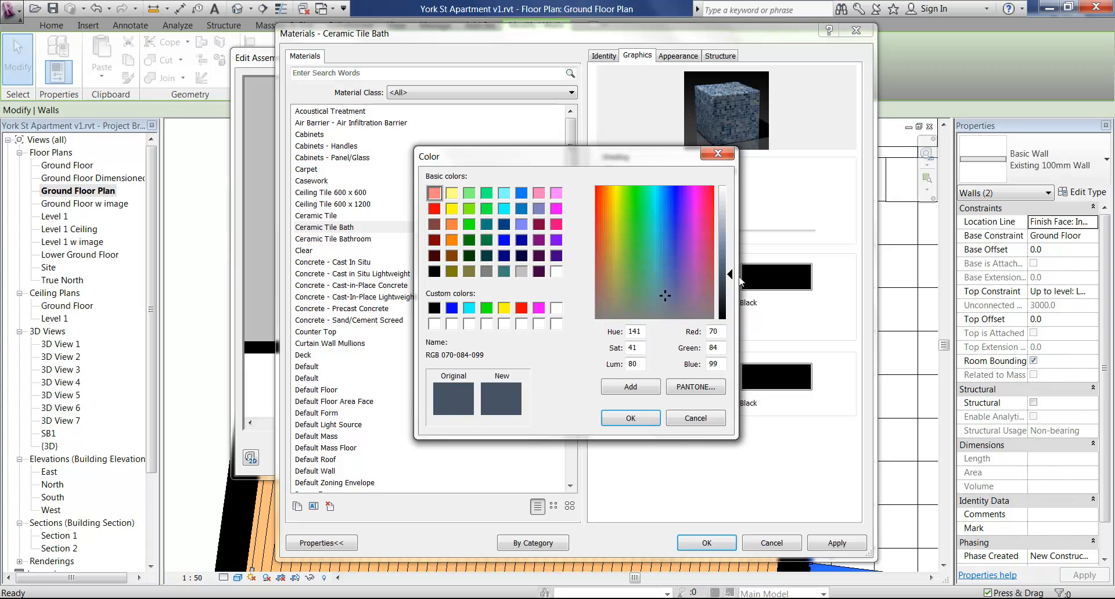
{"action": "left_click_drag", "start_coordinate": [730, 274], "coordinate": [733, 226]}
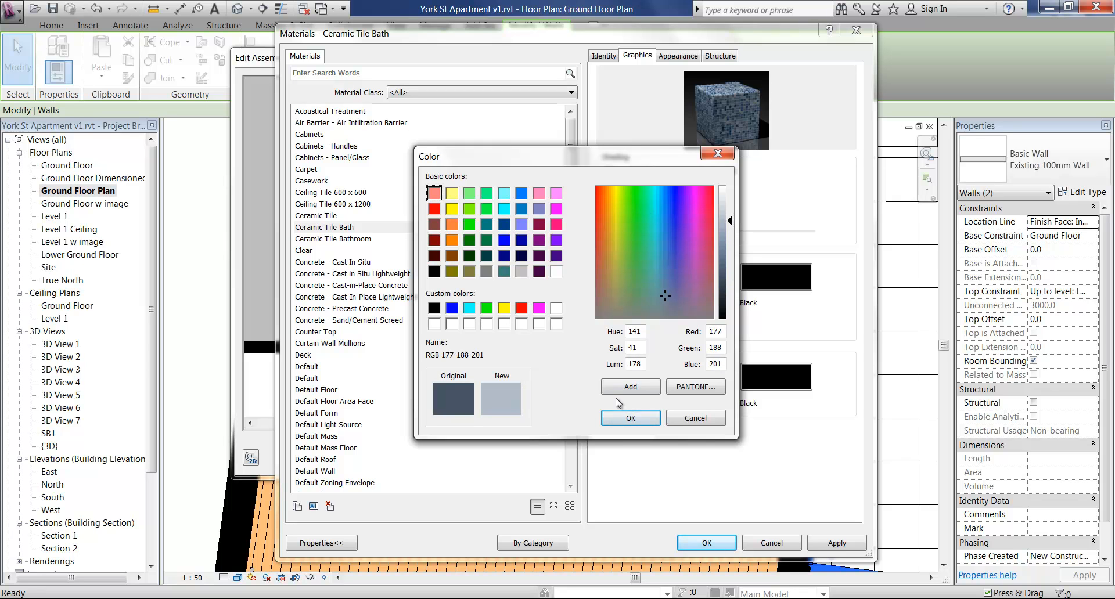
{"action": "left_click", "coordinate": [631, 419]}
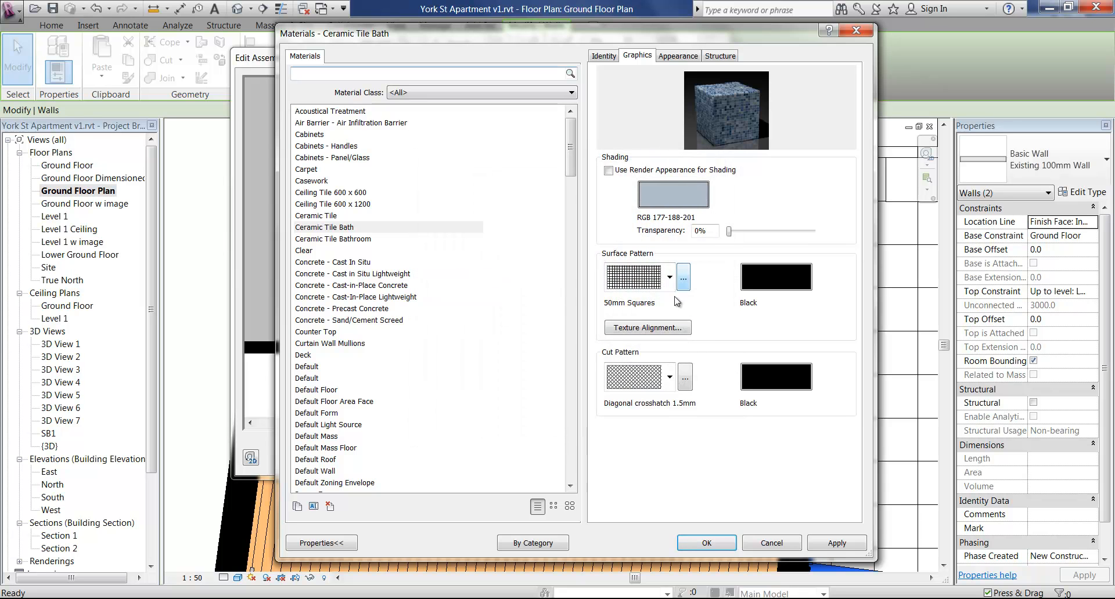
Assign Ceramic Tile Bath to the interior finish layer, apply the new type to the selected walls, and deselect them.
{"action": "left_click", "coordinate": [711, 542]}
{"action": "left_click", "coordinate": [587, 459]}
{"action": "left_click", "coordinate": [590, 458]}
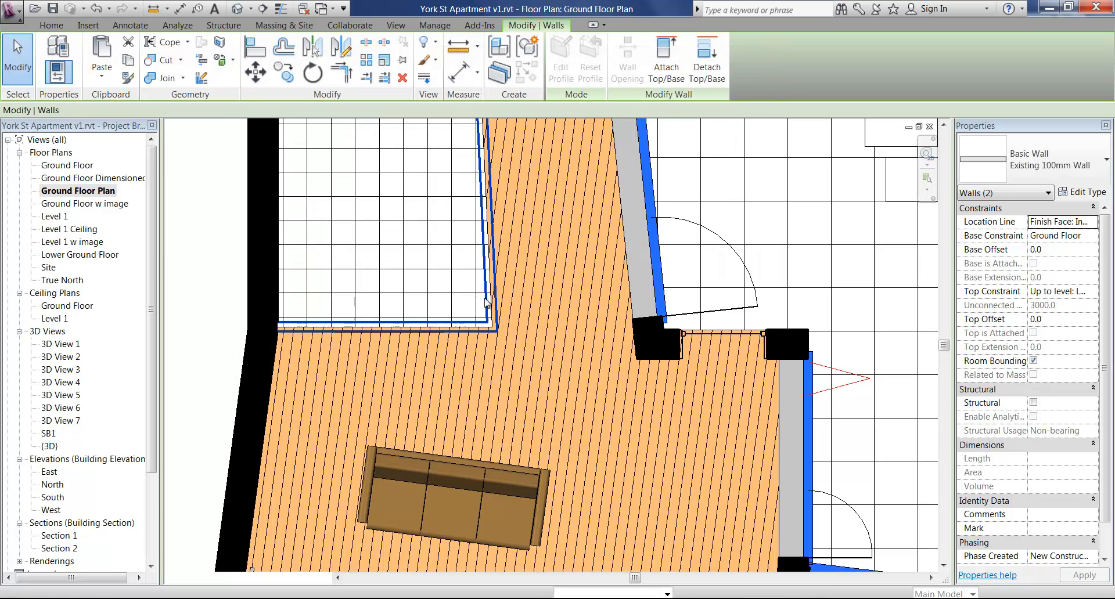
{"action": "scroll", "coordinate": [363, 277], "scroll_direction": "up", "scroll_amount": 3}
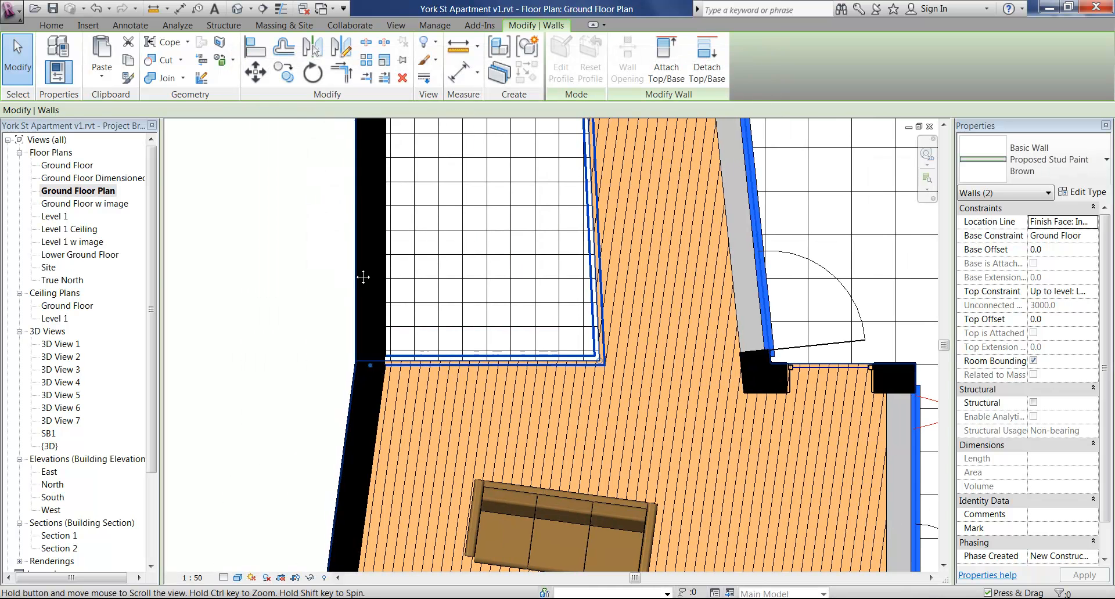
{"action": "left_click", "coordinate": [274, 288]}
{"action": "scroll", "coordinate": [367, 396], "scroll_direction": "up", "scroll_amount": 3}
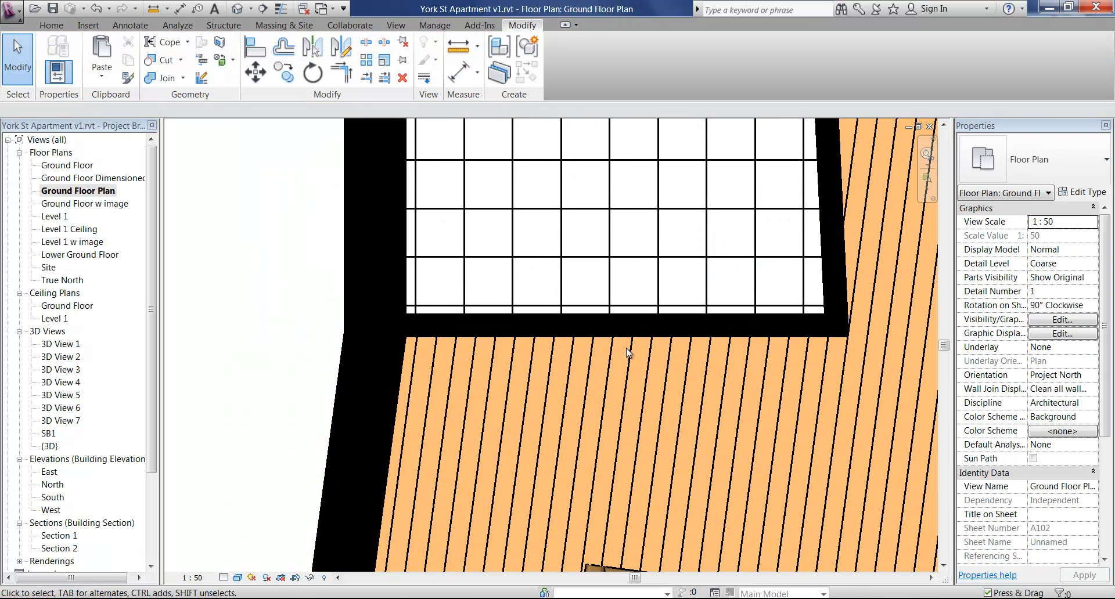
Set the ground floor plan's detail level to Fine and check the bathroom wall corner.
{"action": "left_click", "coordinate": [224, 578]}
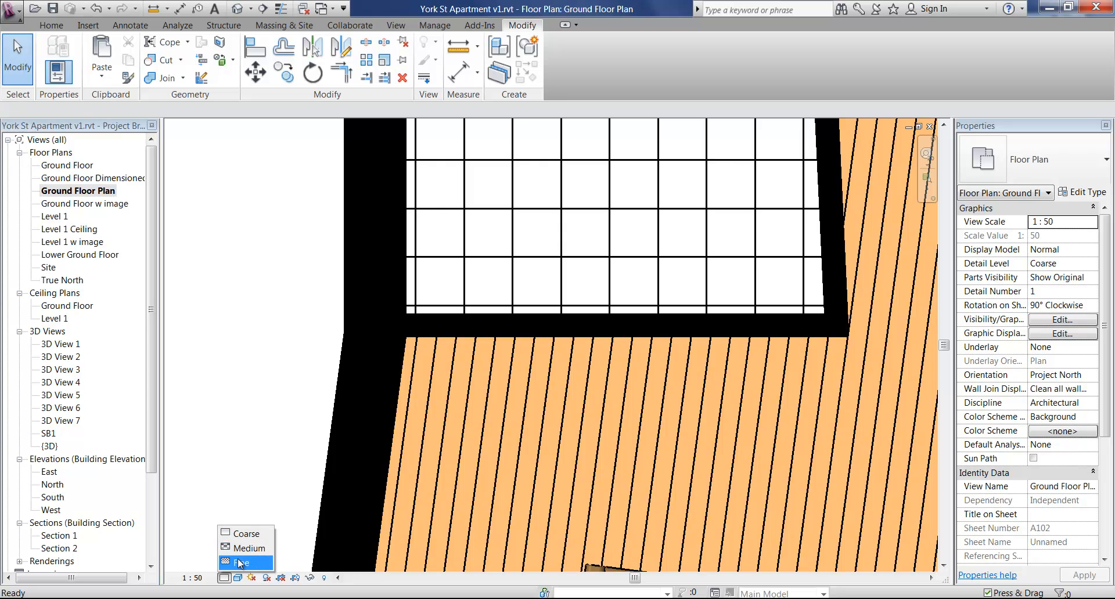
{"action": "left_click", "coordinate": [238, 562]}
{"action": "middle_click_drag", "start_coordinate": [856, 316], "coordinate": [807, 302]}
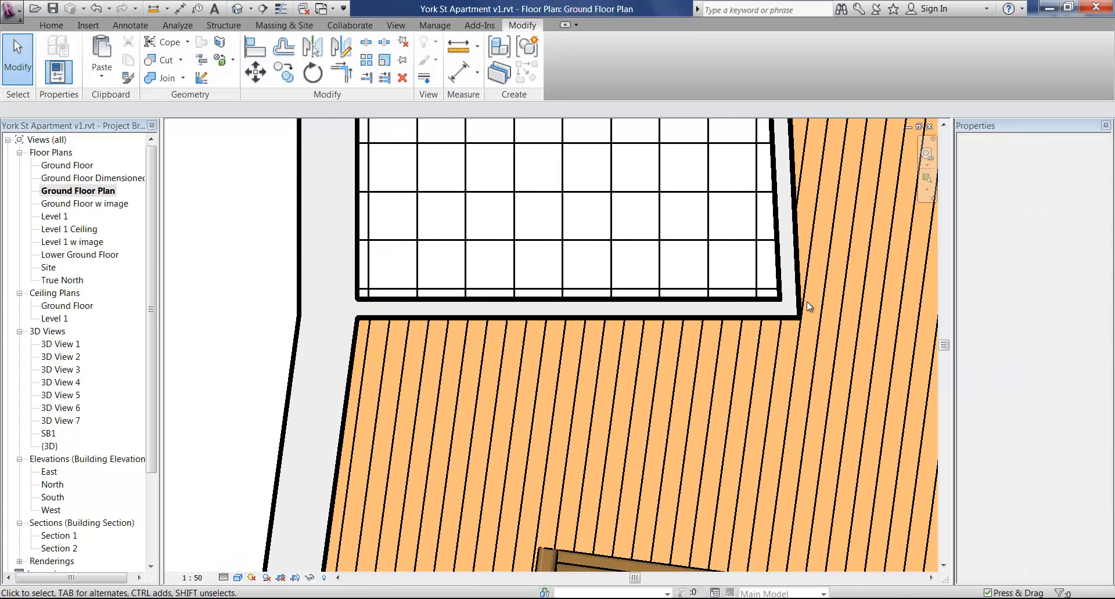
{"action": "scroll", "coordinate": [806, 301], "scroll_direction": "up", "scroll_amount": 6}
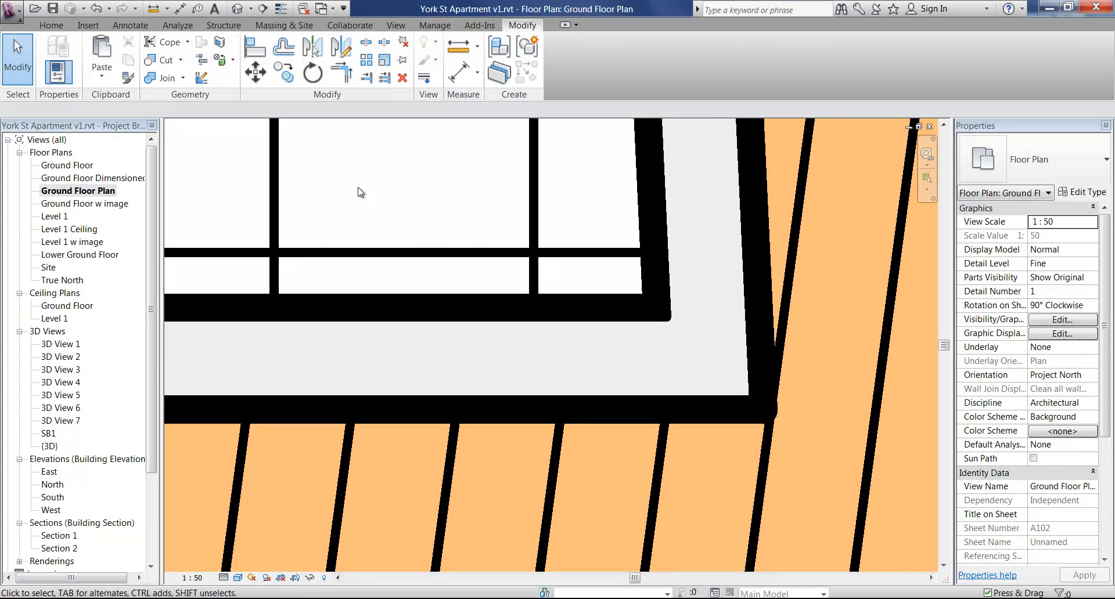
Examine the finish layers at the bathroom wall corner at 1:10 view scale and return the plan to 1:50.
{"action": "left_click", "coordinate": [192, 578]}
{"action": "left_click", "coordinate": [191, 451]}
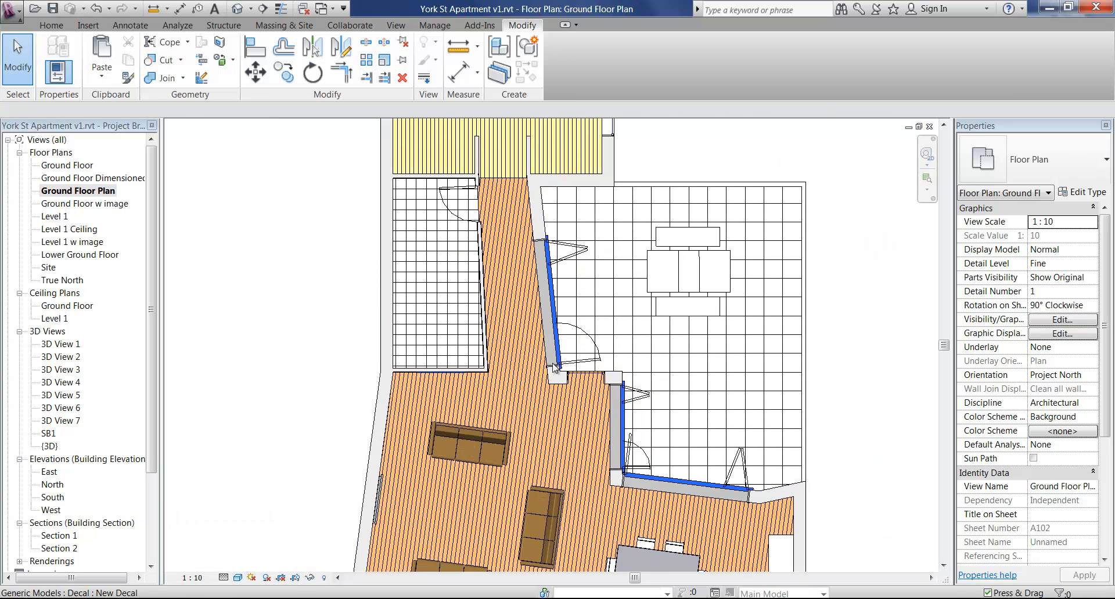
{"action": "scroll", "coordinate": [477, 374], "scroll_direction": "up", "scroll_amount": 10}
{"action": "scroll", "coordinate": [390, 324], "scroll_direction": "up", "scroll_amount": 4}
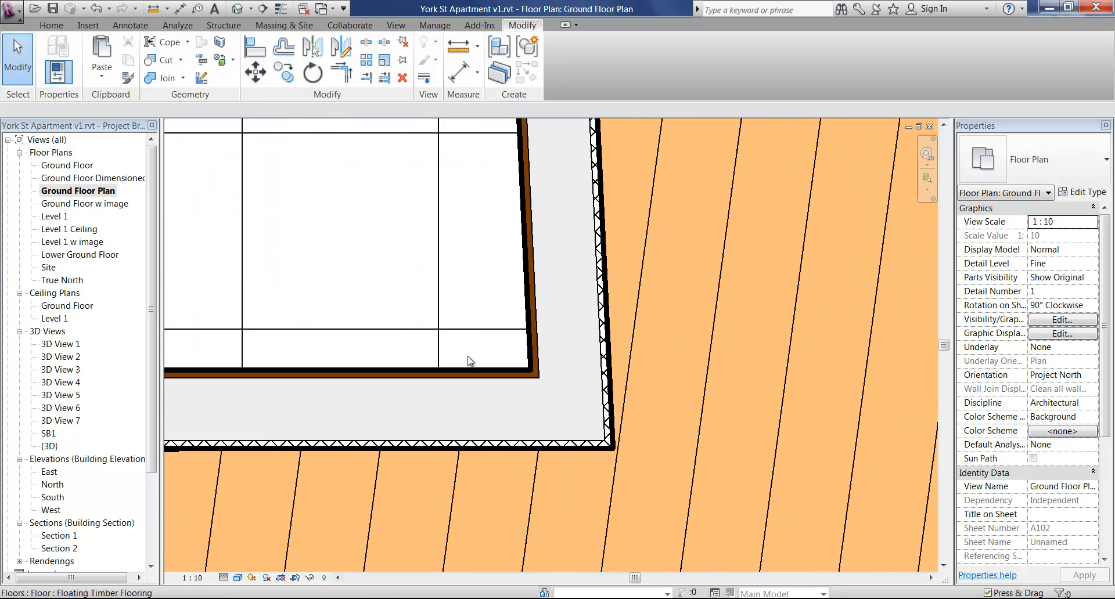
{"action": "scroll", "coordinate": [454, 392], "scroll_direction": "up", "scroll_amount": 1}
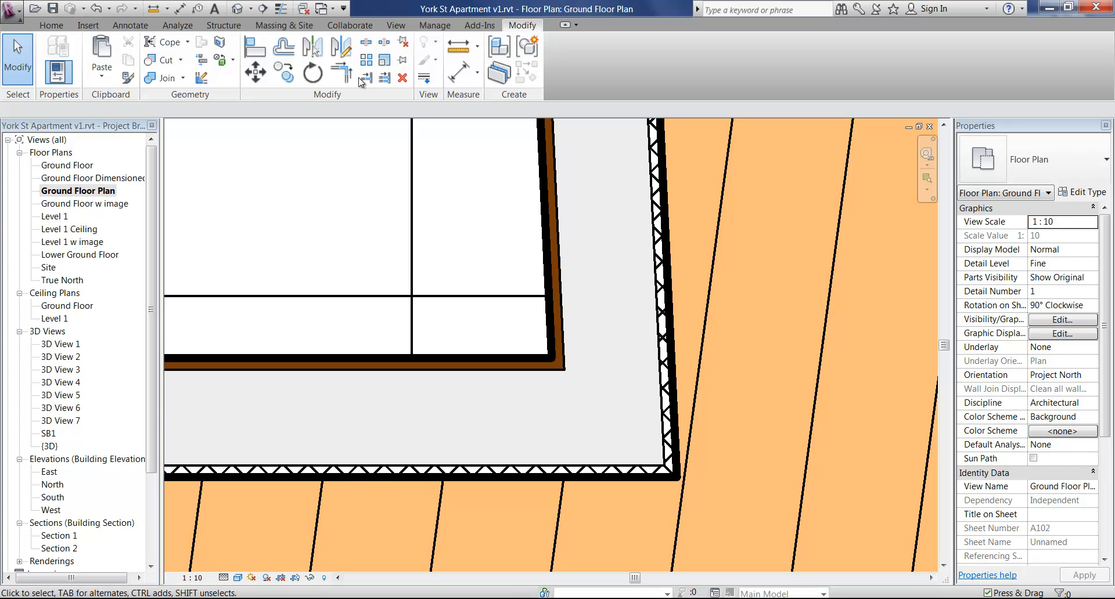
{"action": "left_click", "coordinate": [191, 578]}
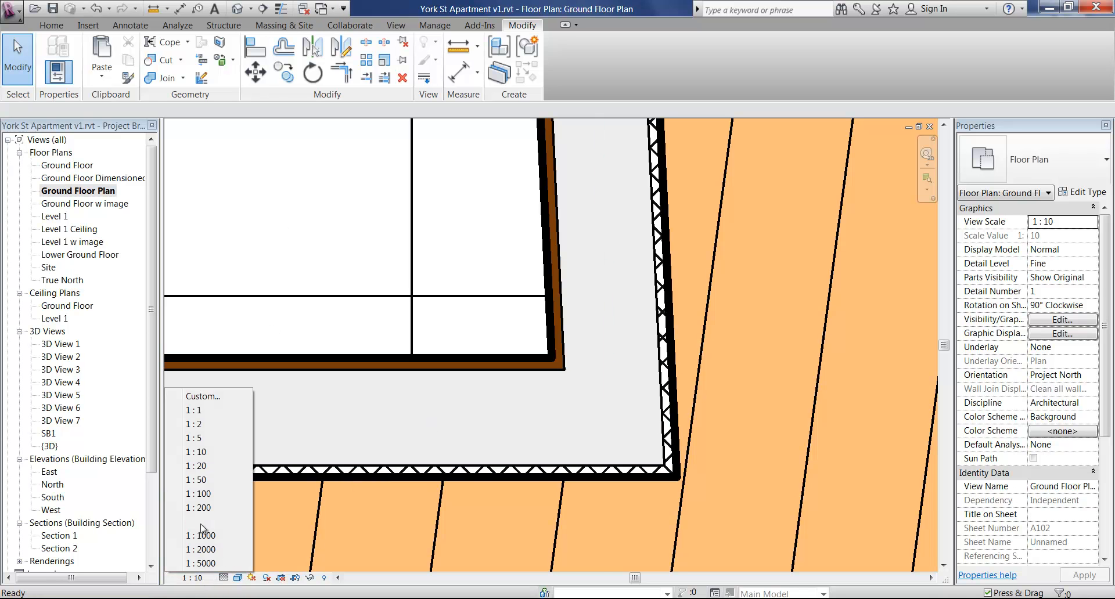
{"action": "left_click", "coordinate": [200, 487]}
{"action": "scroll", "coordinate": [527, 388], "scroll_direction": "up", "scroll_amount": 8}
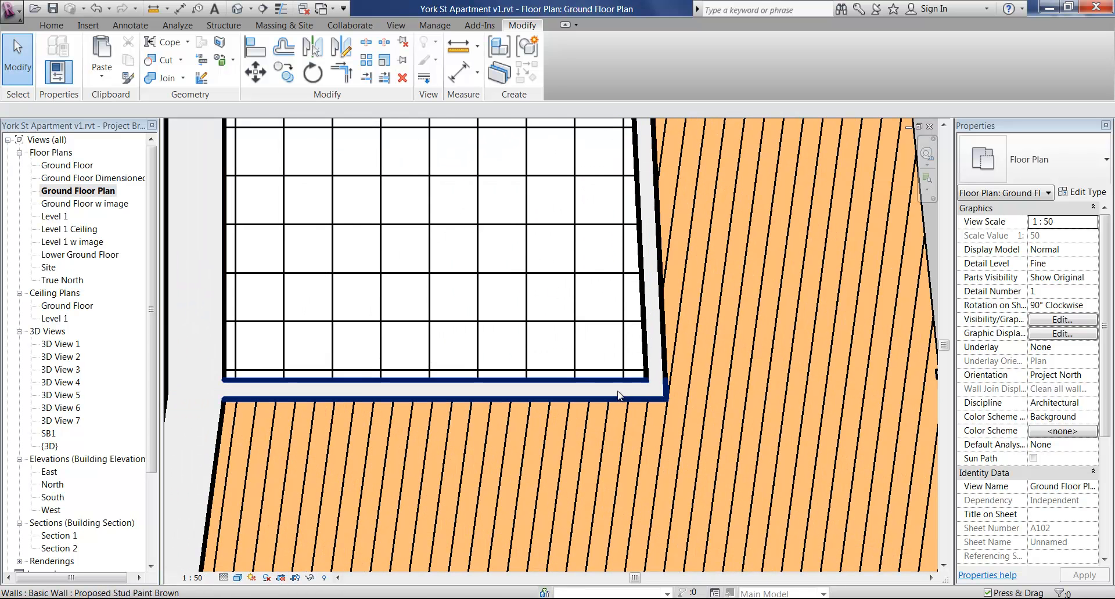
{"action": "scroll", "coordinate": [633, 386], "scroll_direction": "up", "scroll_amount": 3}
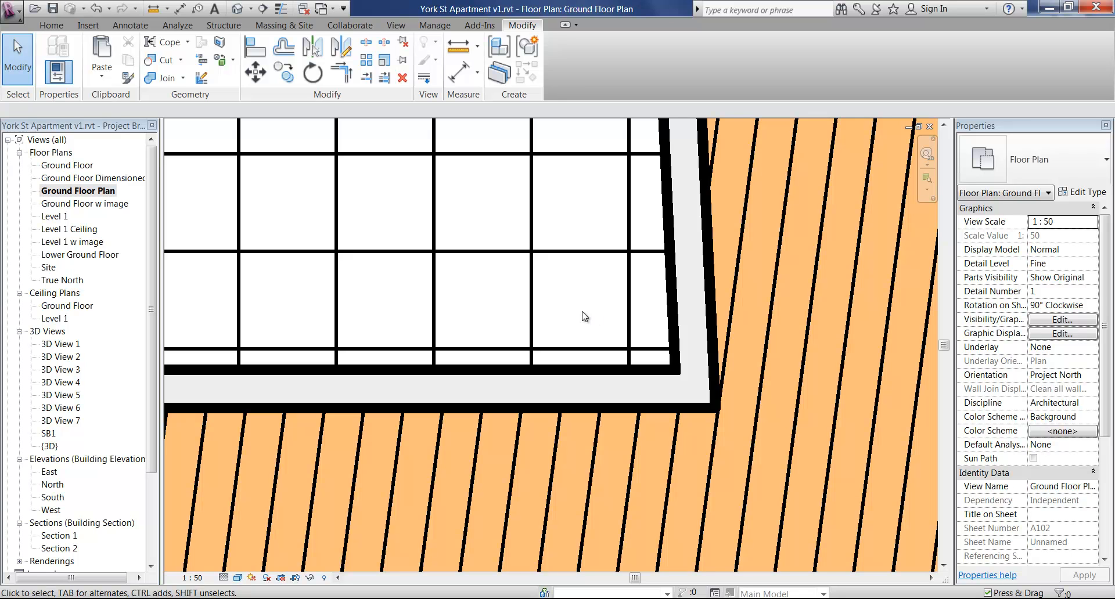
Set the ground floor plan's visual style to Shaded and check the bathroom wall corner up close.
{"action": "left_click", "coordinate": [238, 578]}
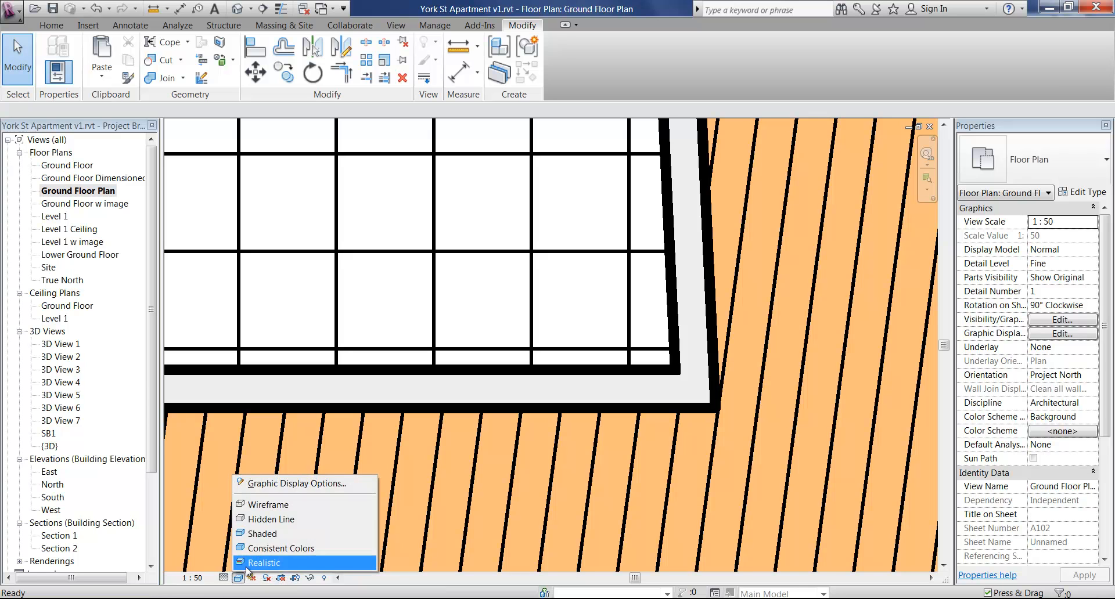
{"action": "left_click", "coordinate": [258, 534]}
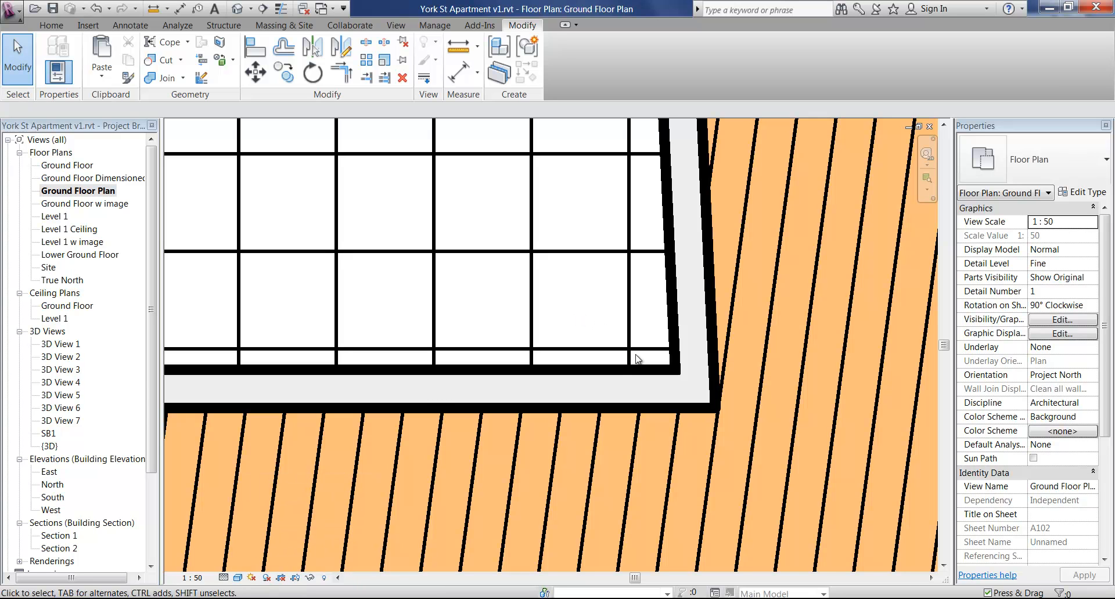
{"action": "scroll", "coordinate": [587, 381], "scroll_direction": "up", "scroll_amount": 3}
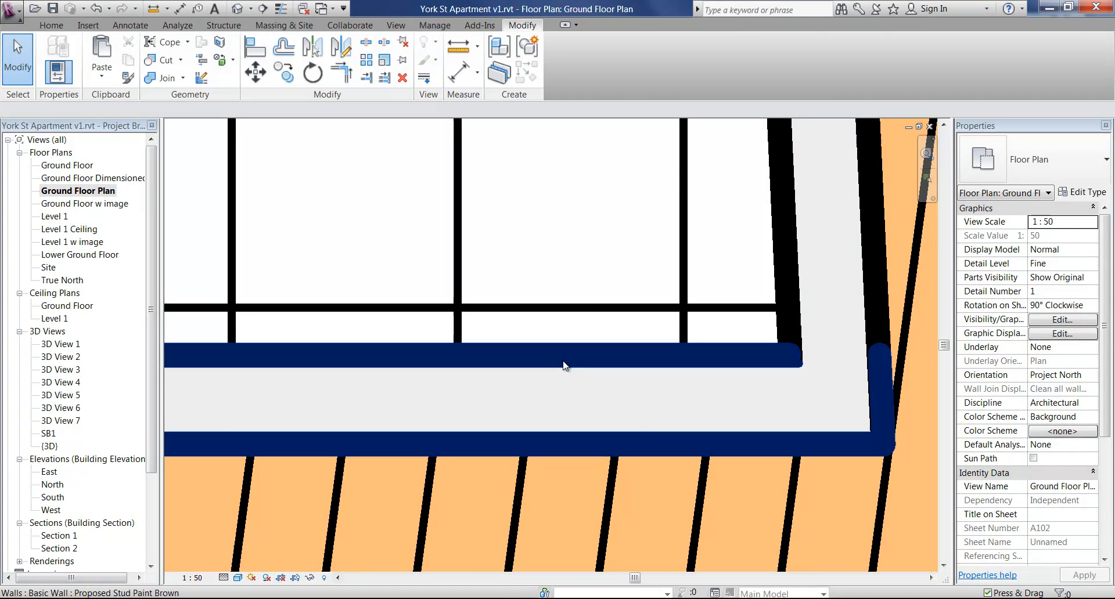
Duplicate the Existing material on the Proposed Stud Paint Brown wall's structure layer under the name Existing Structure.
{"action": "scroll", "coordinate": [555, 371], "scroll_direction": "down", "scroll_amount": 3}
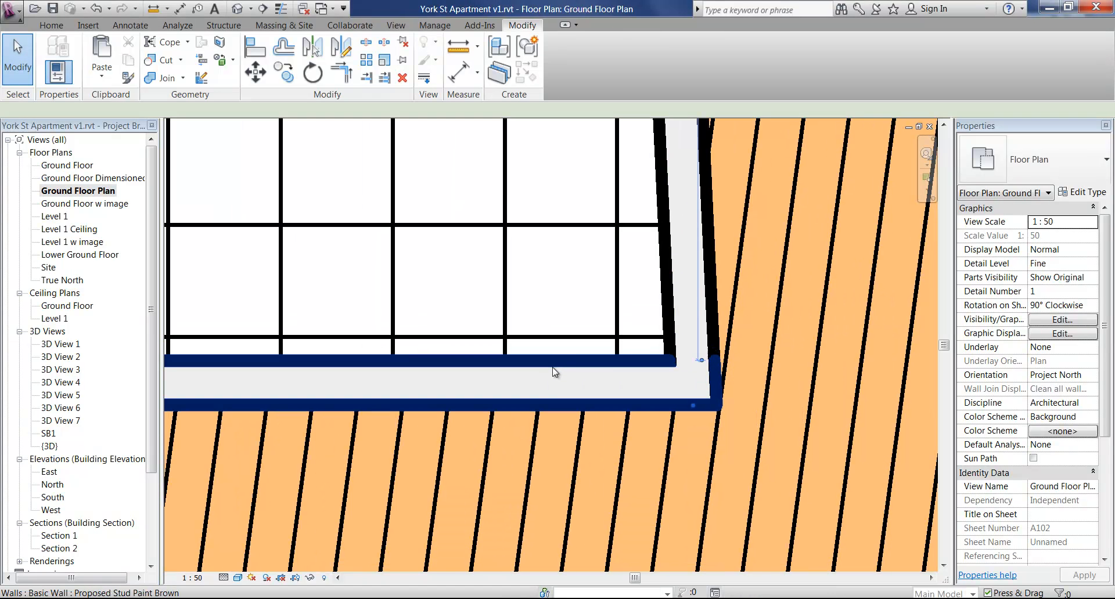
{"action": "left_click", "coordinate": [554, 371]}
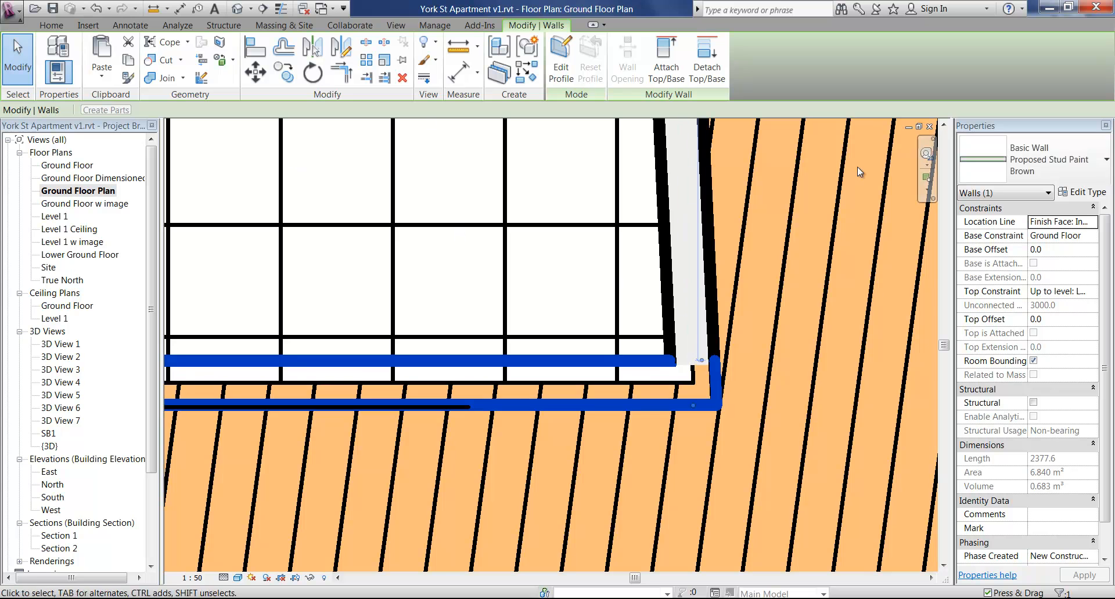
{"action": "left_click", "coordinate": [1086, 192]}
{"action": "left_click", "coordinate": [632, 200]}
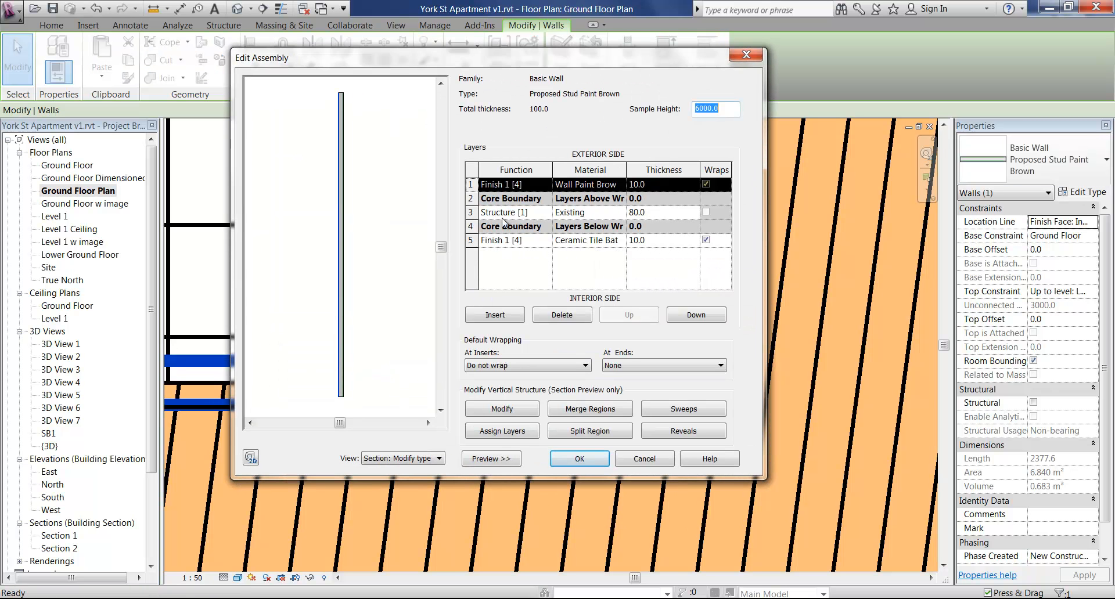
{"action": "left_click", "coordinate": [594, 213]}
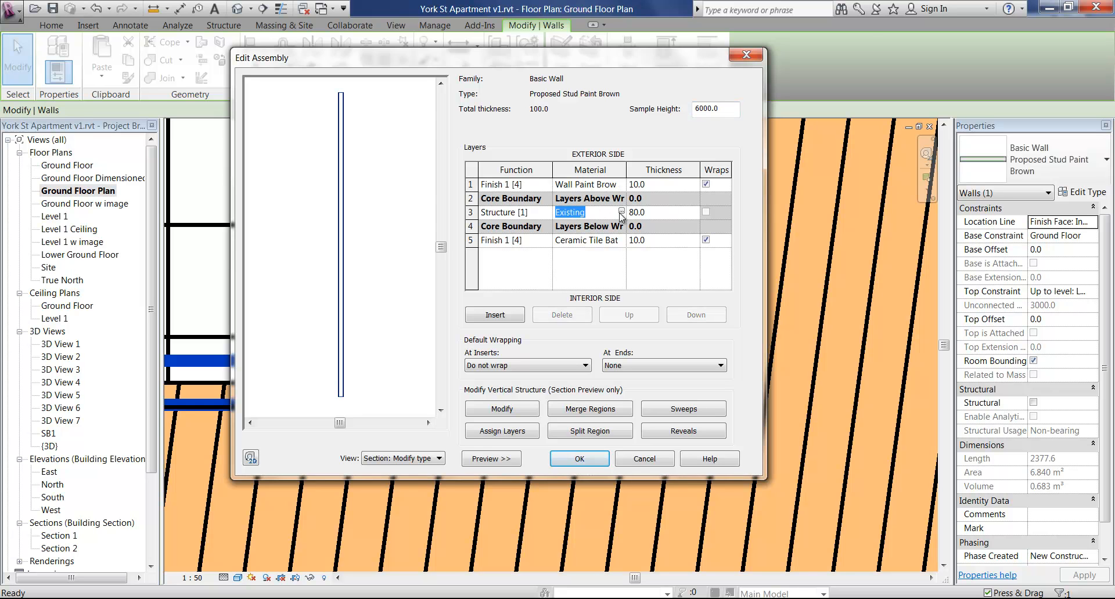
{"action": "left_click", "coordinate": [621, 211]}
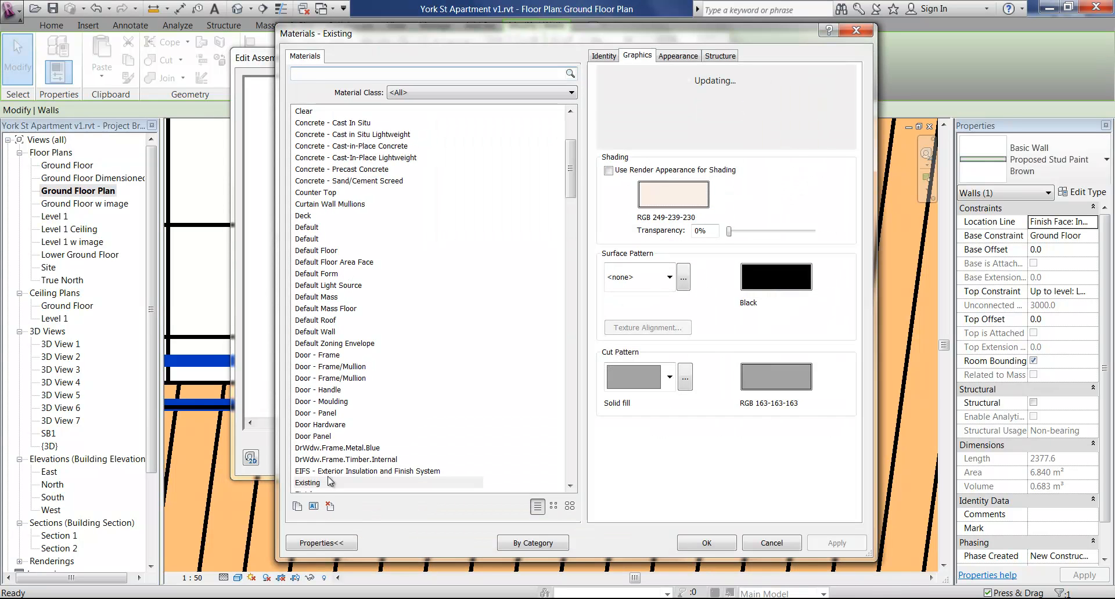
{"action": "left_click", "coordinate": [298, 507]}
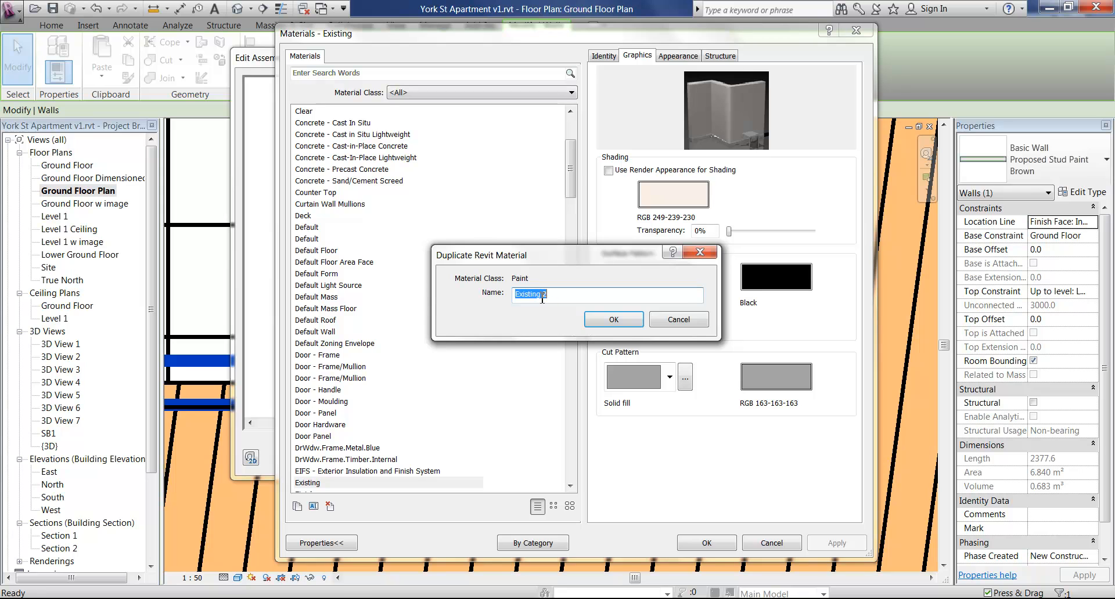
{"action": "left_click_drag", "start_coordinate": [544, 294], "coordinate": [590, 295]}
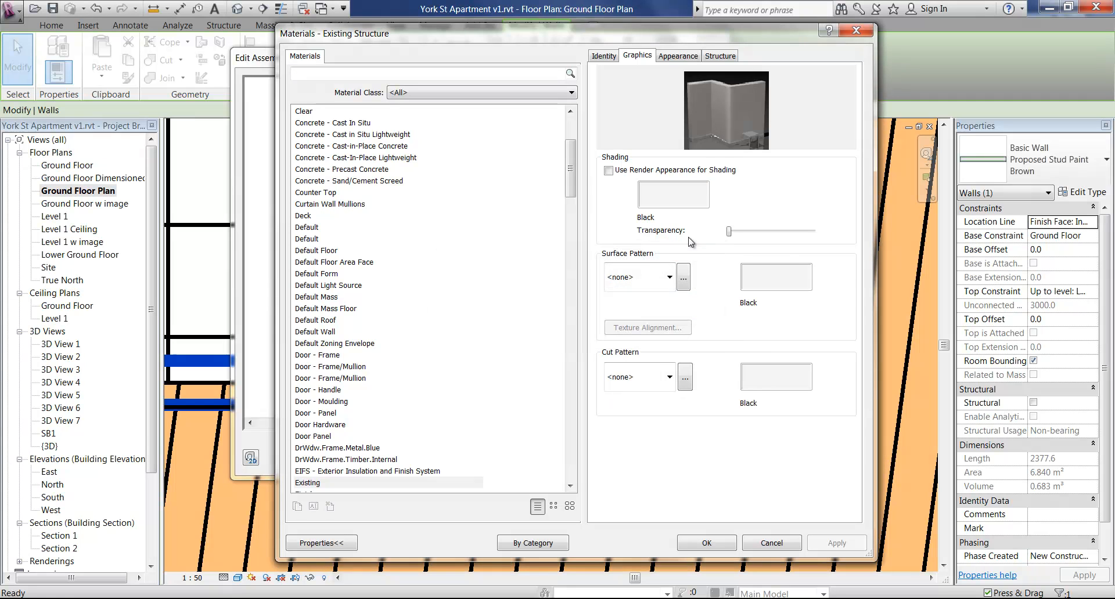
{"action": "left_click", "coordinate": [614, 319]}
Set the Existing Structure material's shading color to grey RGB 192-192-192, accept the wall assembly, and deselect the wall.
{"action": "left_click", "coordinate": [671, 204]}
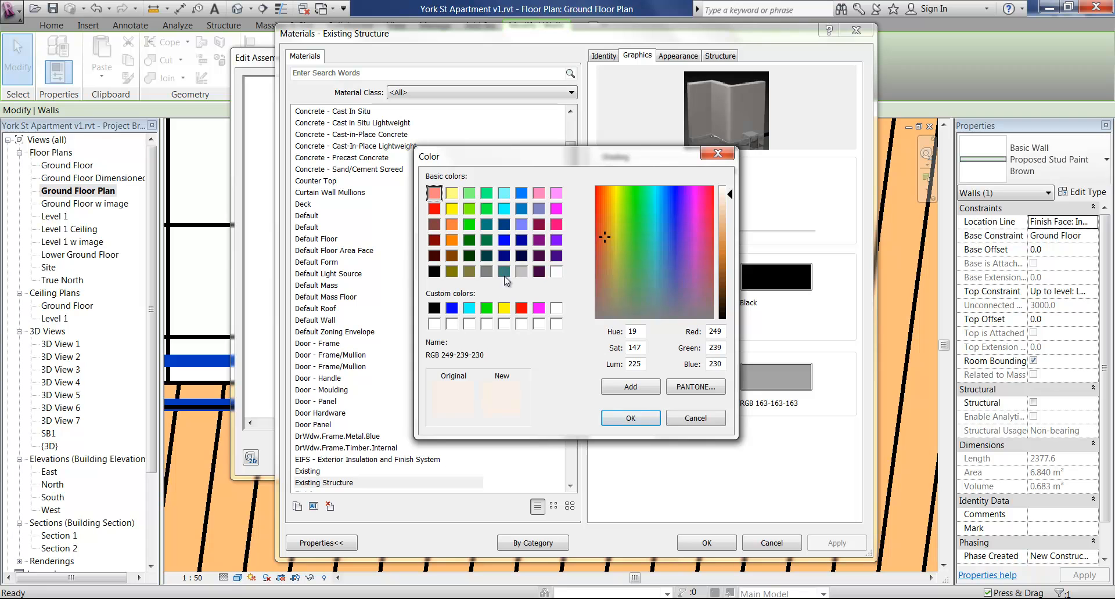
{"action": "left_click", "coordinate": [522, 271]}
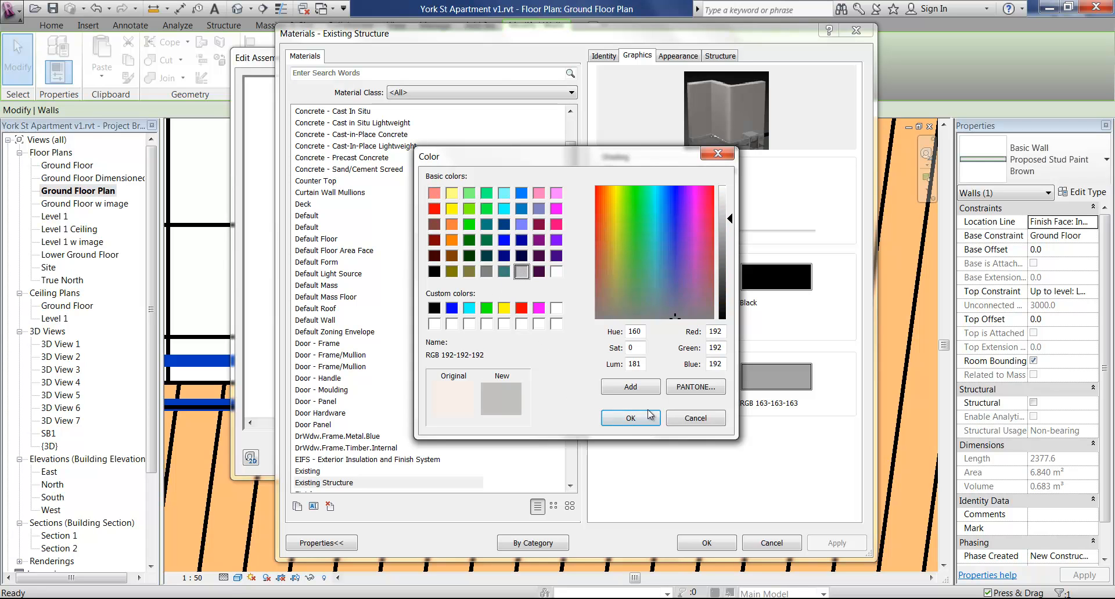
{"action": "left_click", "coordinate": [627, 426]}
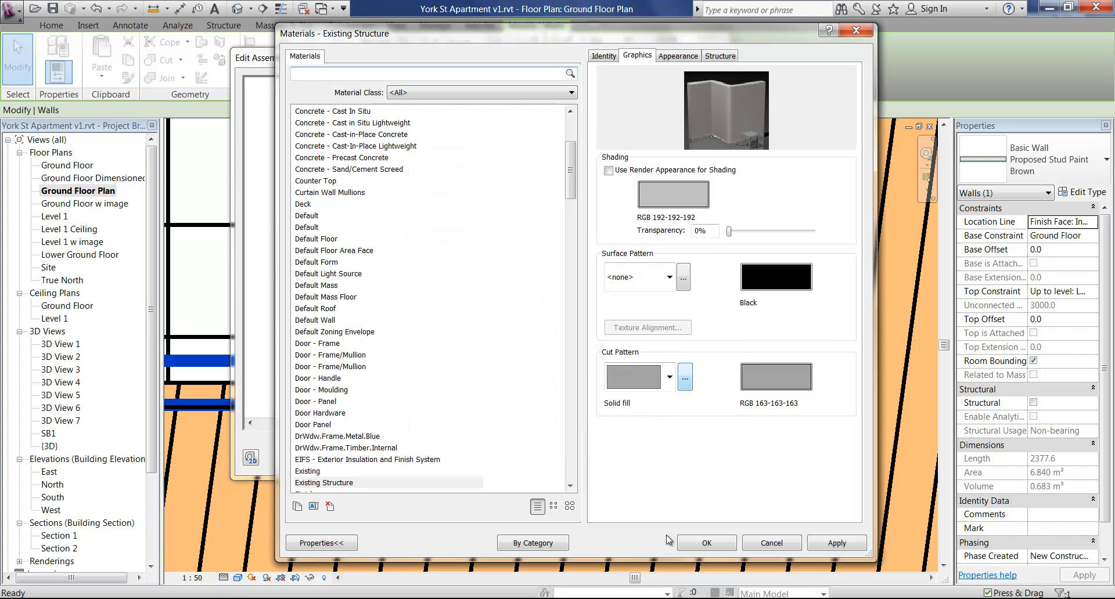
{"action": "left_click", "coordinate": [700, 542]}
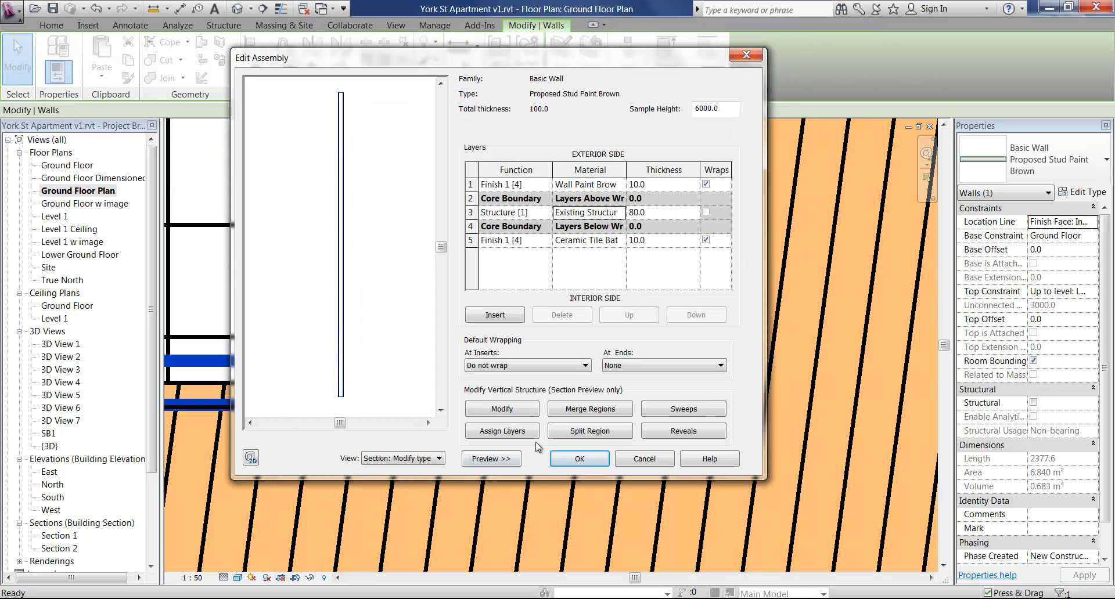
{"action": "left_click", "coordinate": [572, 459]}
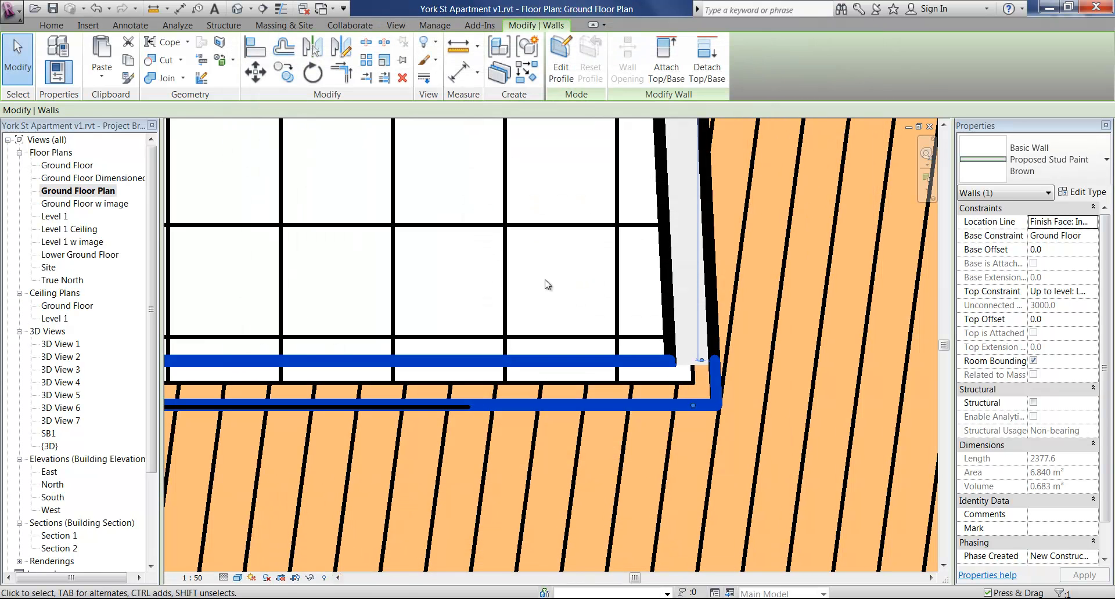
{"action": "left_click", "coordinate": [548, 285]}
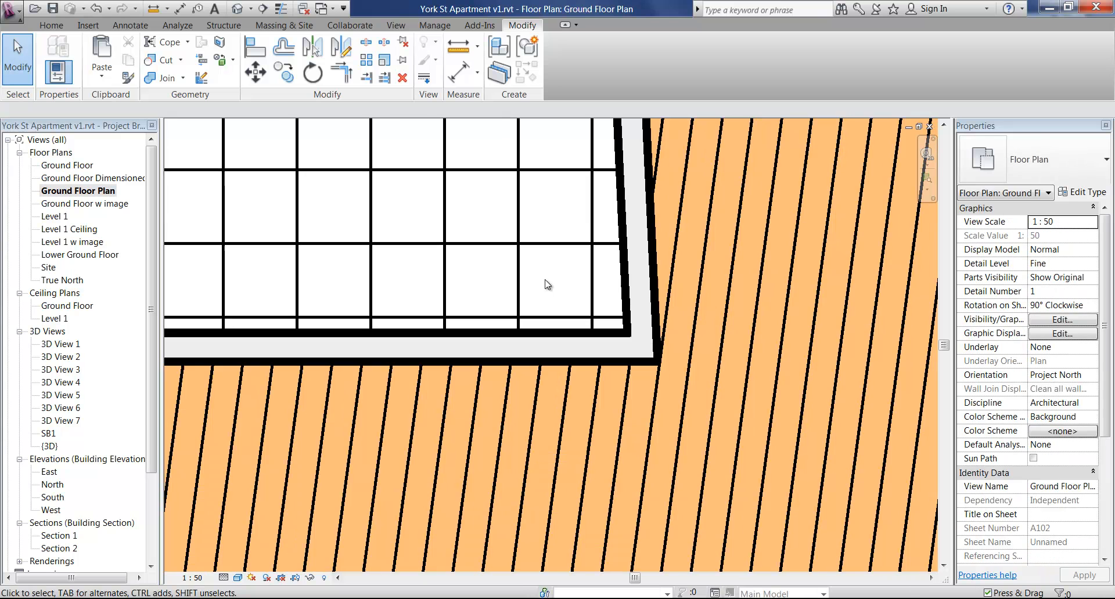
Set the ground floor plan's visual style to Consistent Colors and check the finishes on the bathroom walls.
{"action": "left_click", "coordinate": [237, 578]}
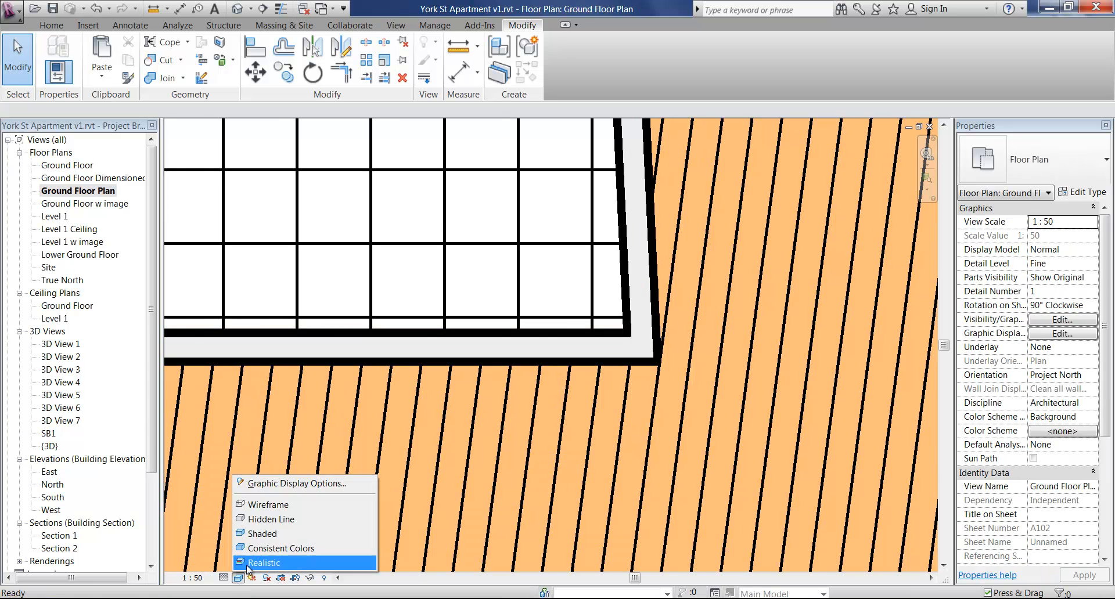
{"action": "left_click", "coordinate": [248, 549]}
{"action": "scroll", "coordinate": [646, 345], "scroll_direction": "up", "scroll_amount": 2}
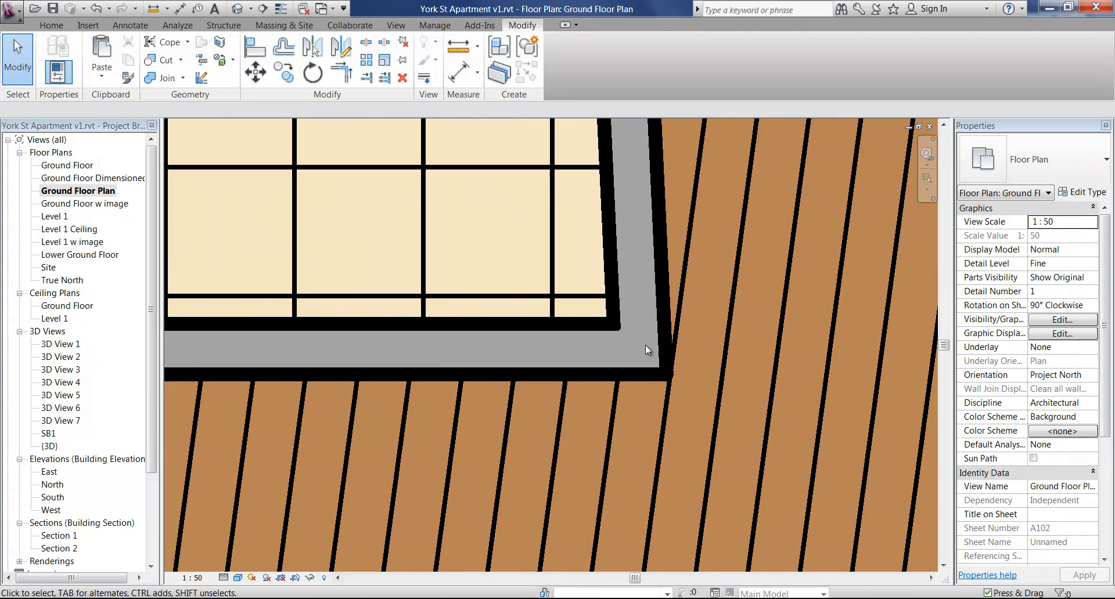
{"action": "scroll", "coordinate": [498, 325], "scroll_direction": "down", "scroll_amount": 2}
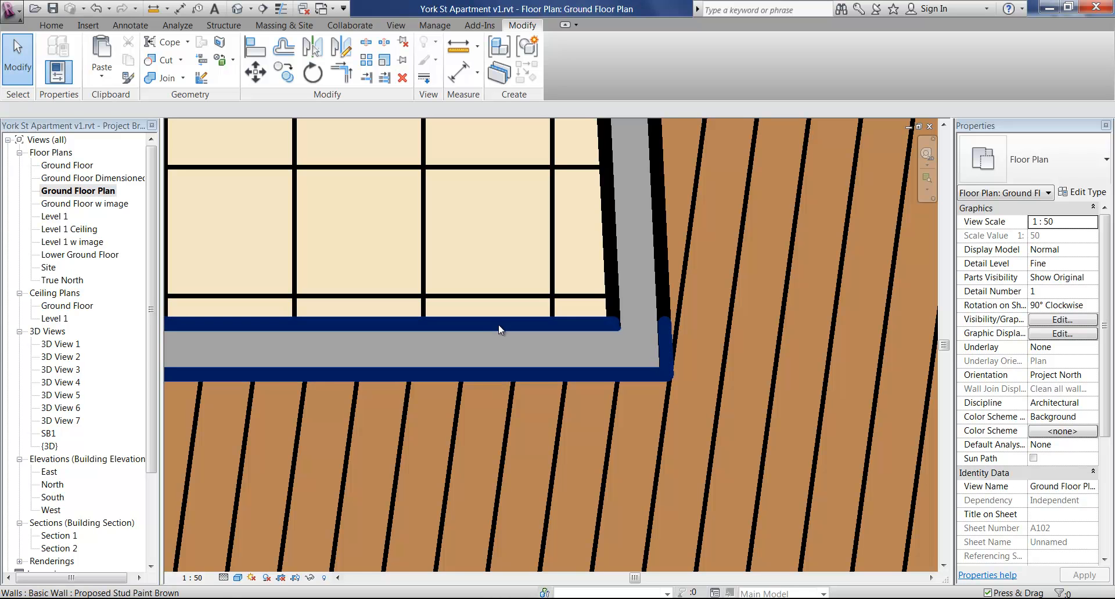
{"action": "scroll", "coordinate": [498, 324], "scroll_direction": "down", "scroll_amount": 2}
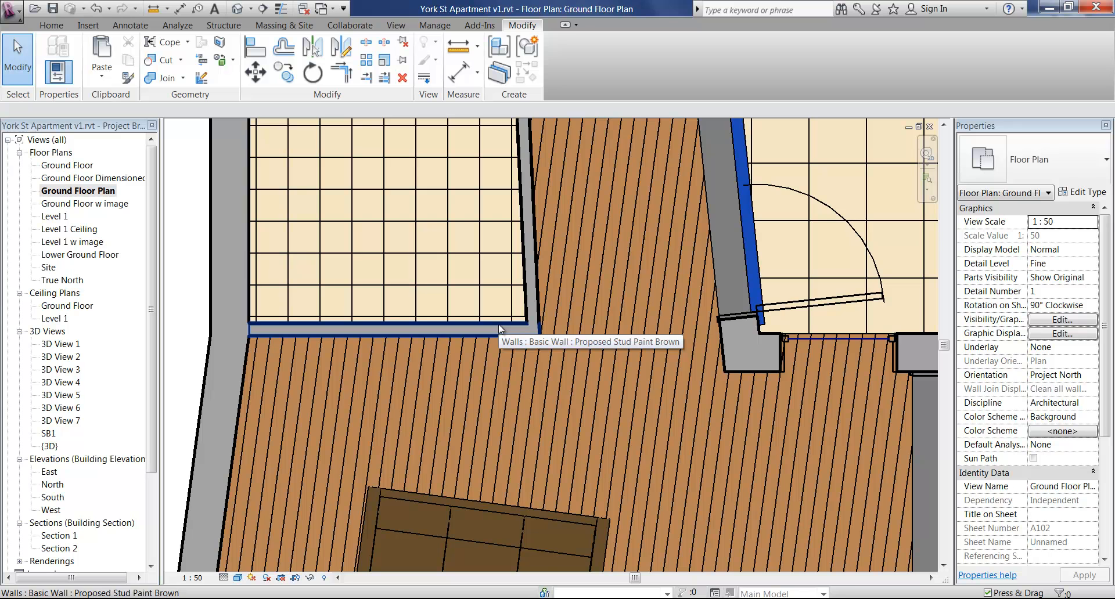
{"action": "middle_click_drag", "start_coordinate": [498, 325], "coordinate": [526, 354]}
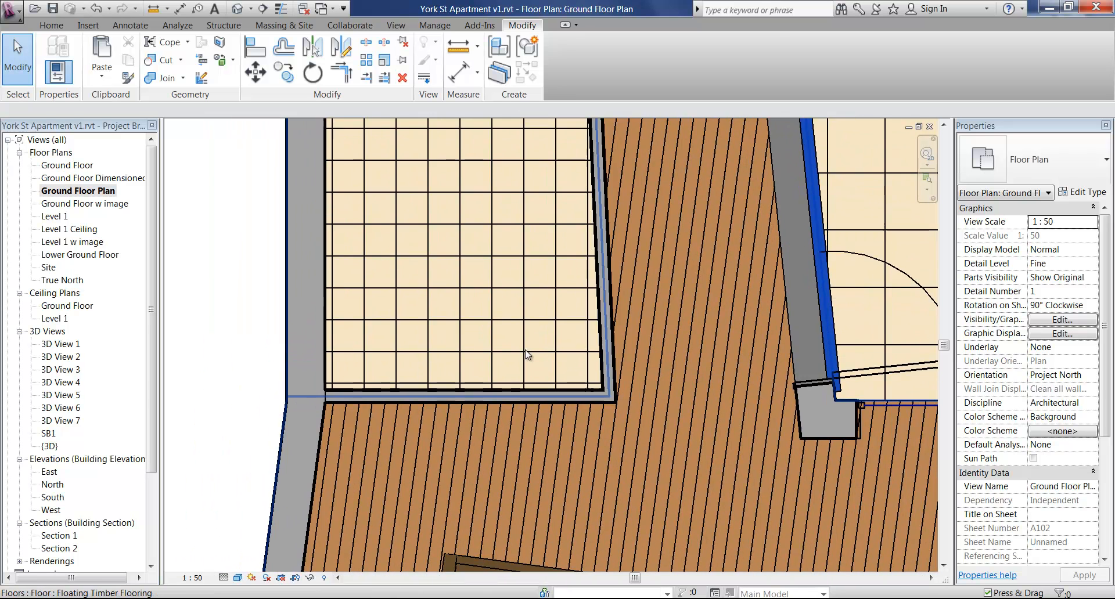
{"action": "scroll", "coordinate": [526, 355], "scroll_direction": "down", "scroll_amount": 2}
{"action": "middle_click_drag", "start_coordinate": [281, 299], "coordinate": [273, 360]}
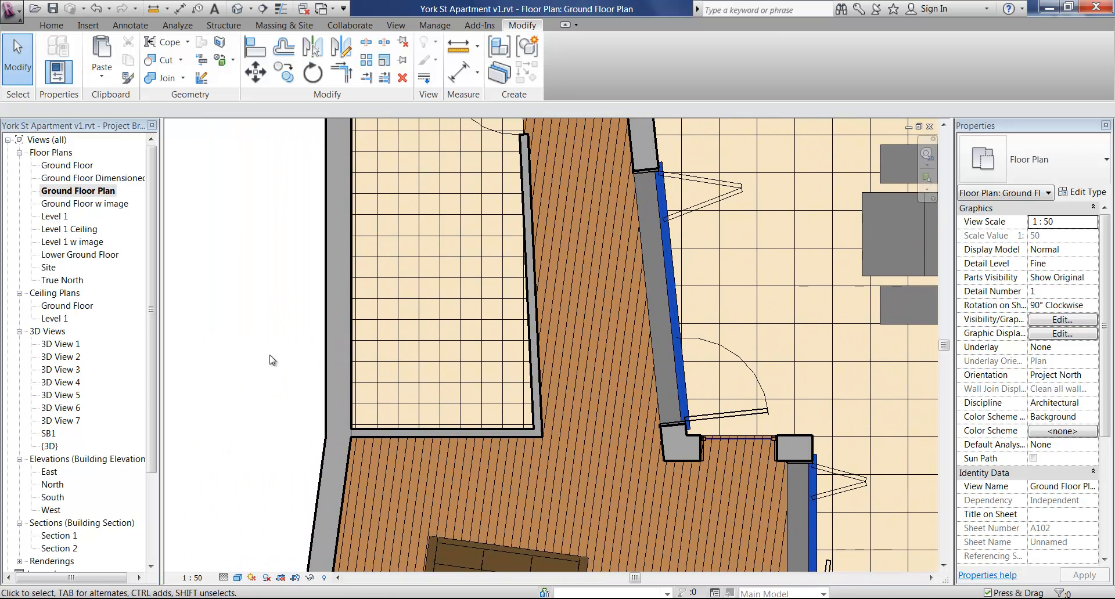
Examine in 3D View 7 which finish faces the living room and hallway on the bathroom walls.
{"action": "double_click", "coordinate": [61, 421]}
{"action": "scroll", "coordinate": [497, 433], "scroll_direction": "down", "scroll_amount": 5}
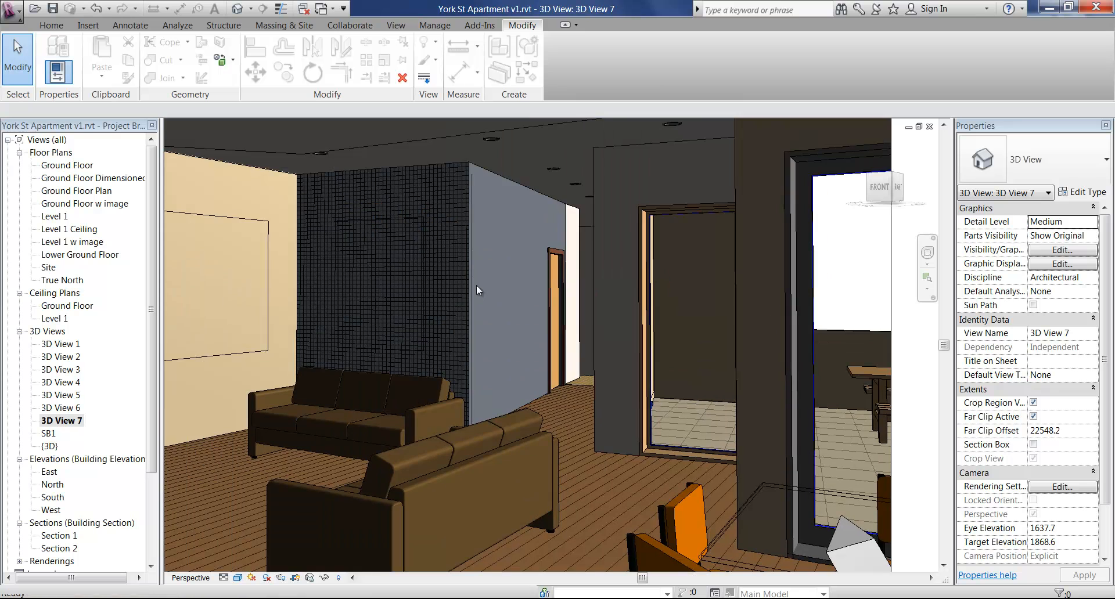
{"action": "scroll", "coordinate": [476, 285], "scroll_direction": "up", "scroll_amount": 4}
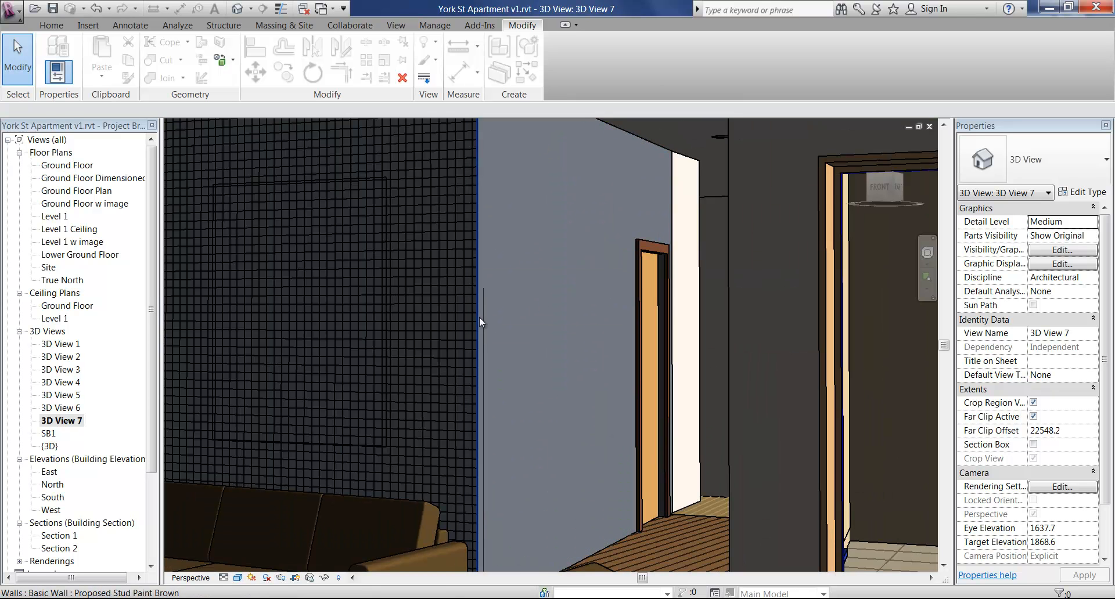
{"action": "left_click", "coordinate": [581, 535]}
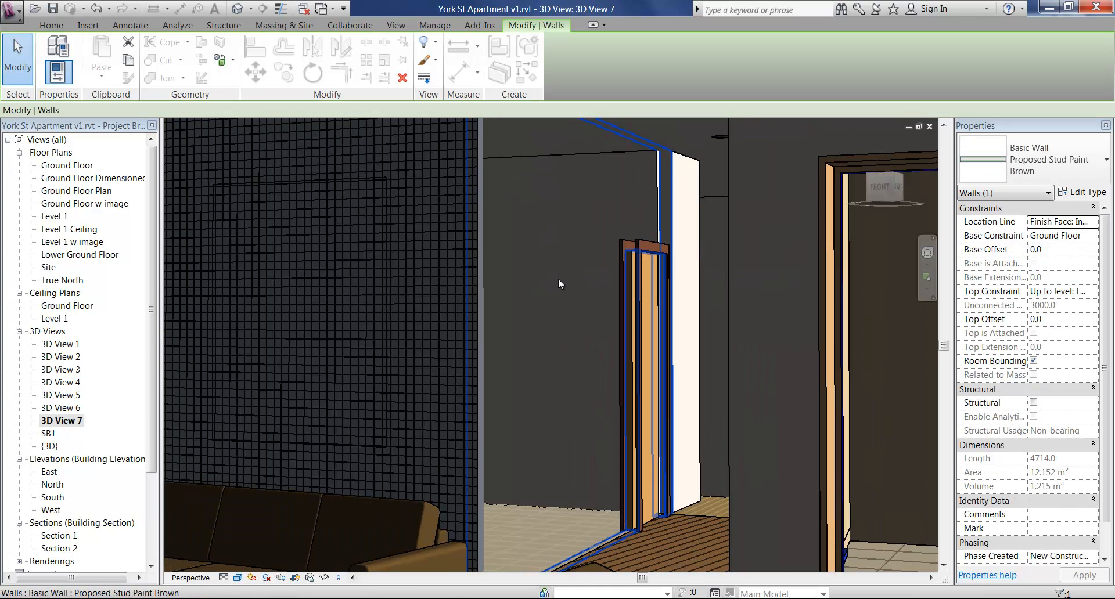
{"action": "scroll", "coordinate": [559, 282], "scroll_direction": "up", "scroll_amount": 3}
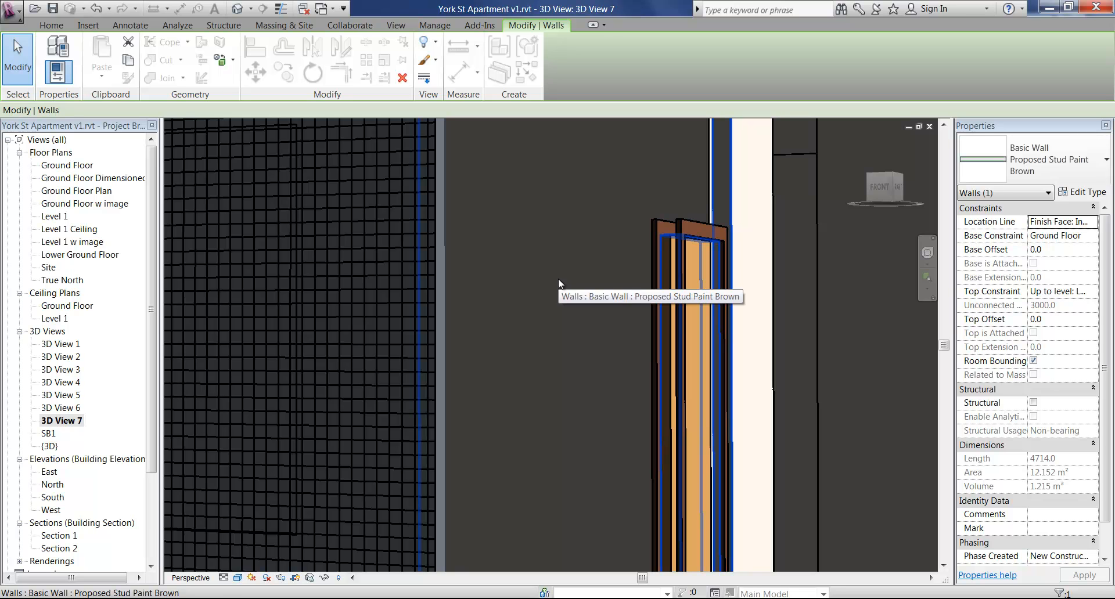
{"action": "left_click", "coordinate": [747, 261]}
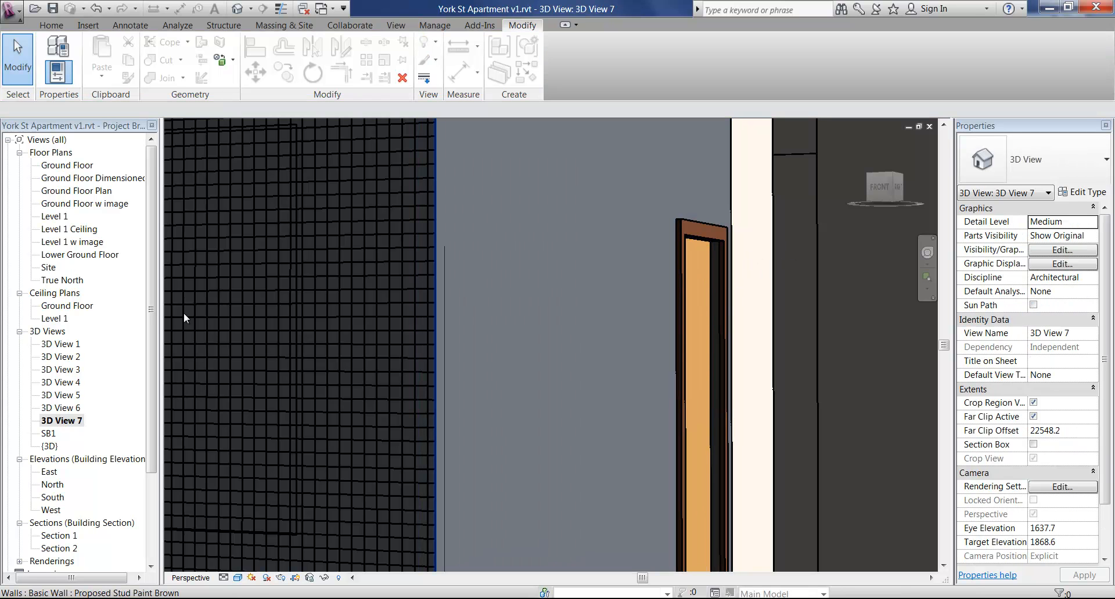
Set the location line of the short bathroom wall in the Ground Floor Plan to Wall Centerline.
{"action": "double_click", "coordinate": [80, 191]}
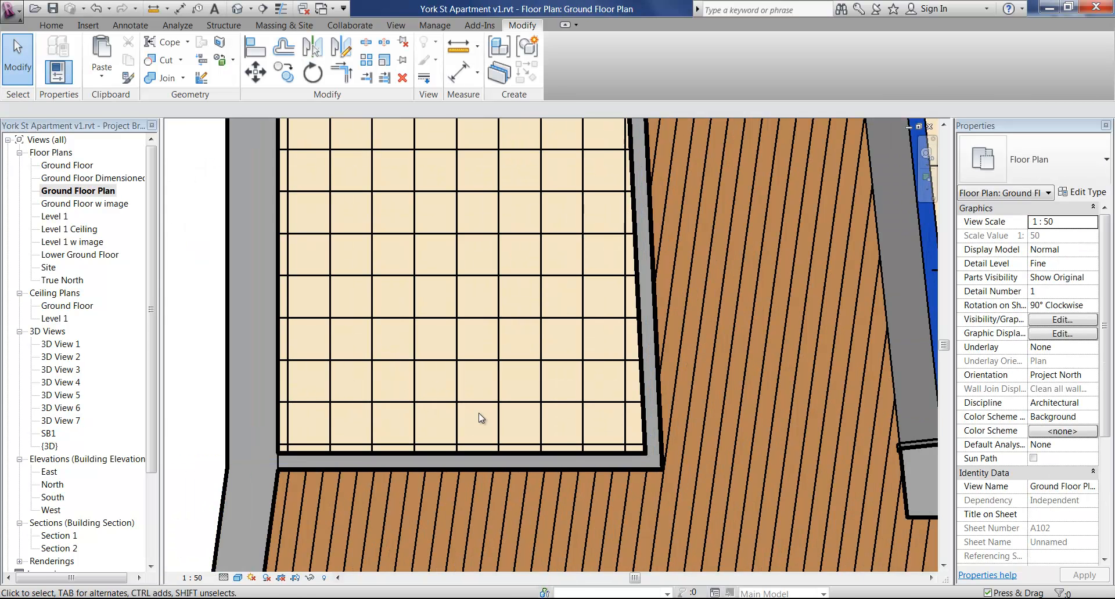
{"action": "scroll", "coordinate": [479, 413], "scroll_direction": "up", "scroll_amount": 2}
{"action": "scroll", "coordinate": [558, 337], "scroll_direction": "up", "scroll_amount": 2}
{"action": "left_click", "coordinate": [558, 340]}
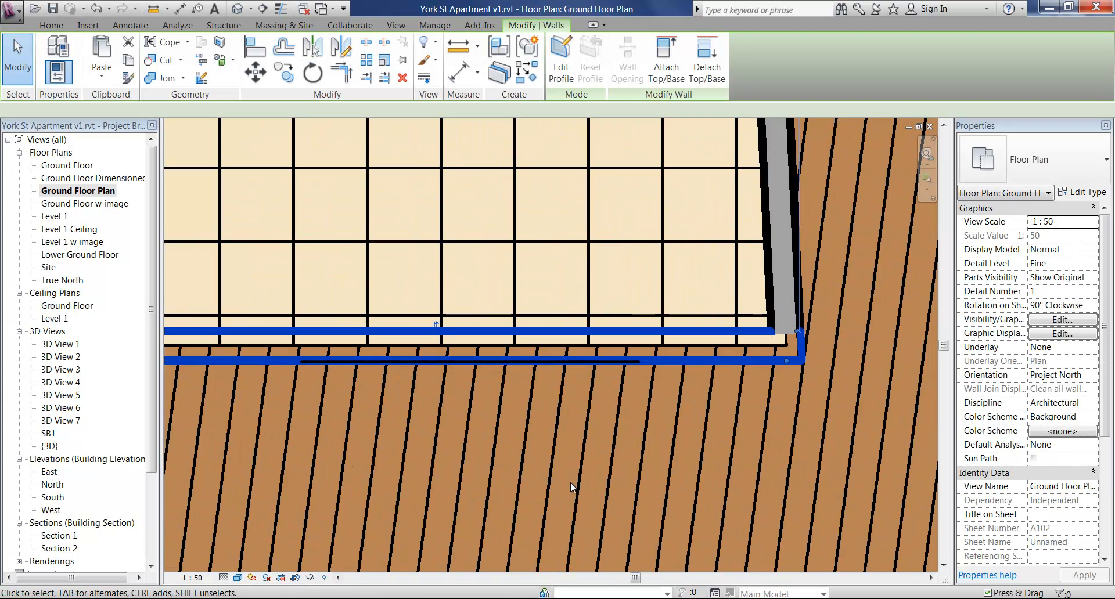
{"action": "scroll", "coordinate": [583, 417], "scroll_direction": "down", "scroll_amount": 3}
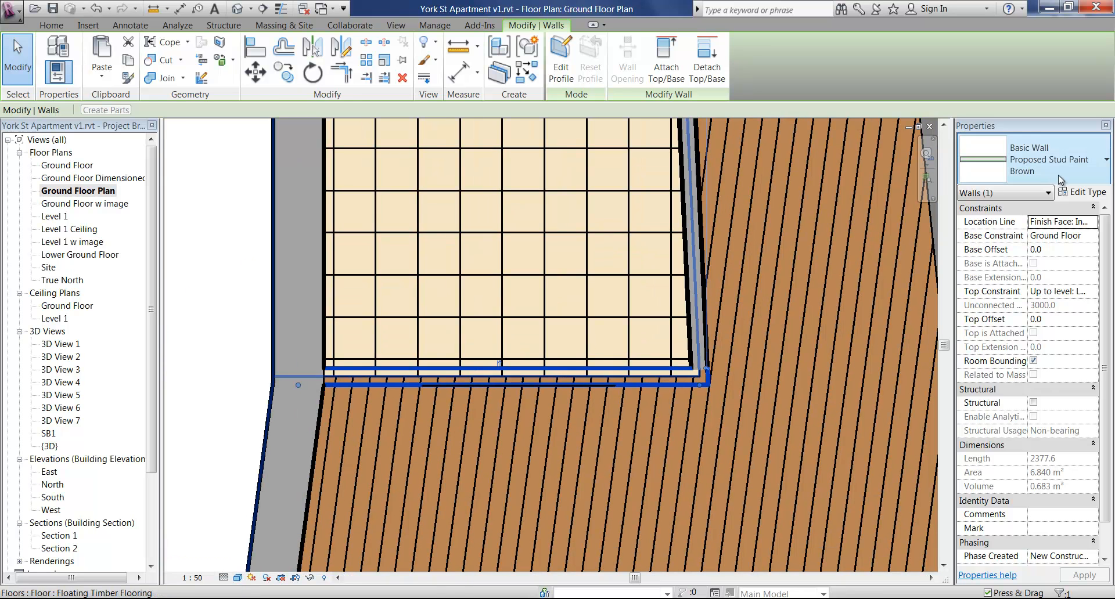
{"action": "left_click", "coordinate": [1060, 225]}
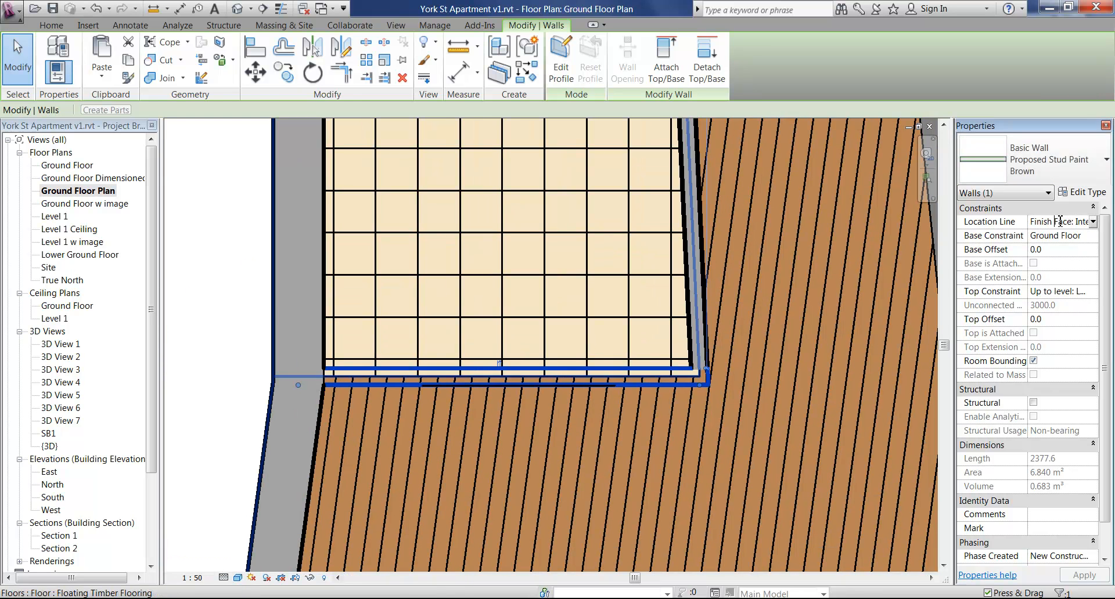
{"action": "left_click", "coordinate": [1093, 223]}
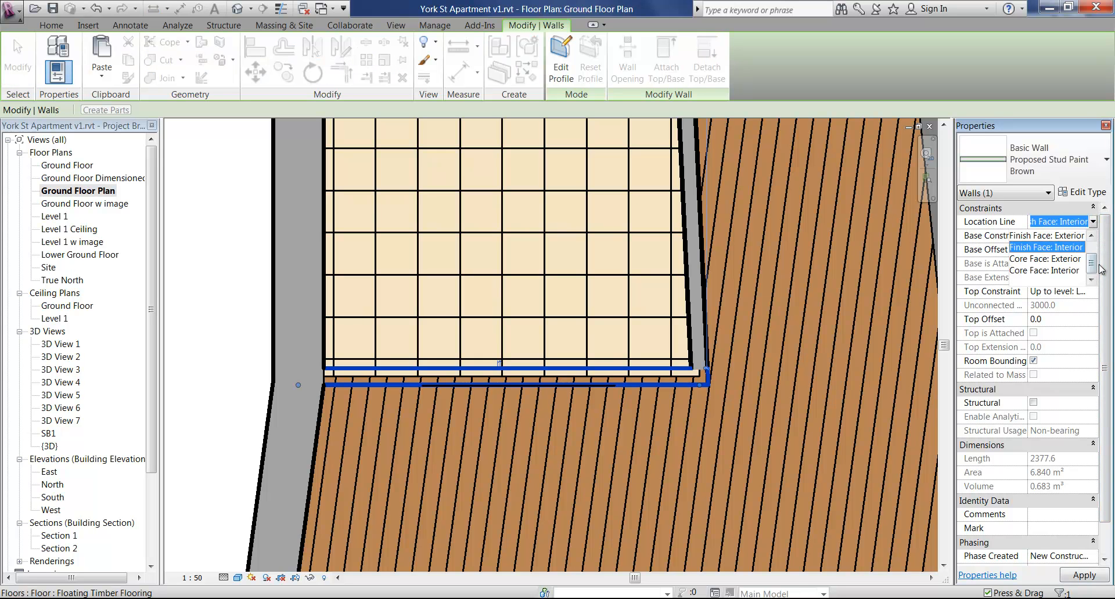
{"action": "scroll", "coordinate": [1101, 221], "scroll_direction": "up", "scroll_amount": 1}
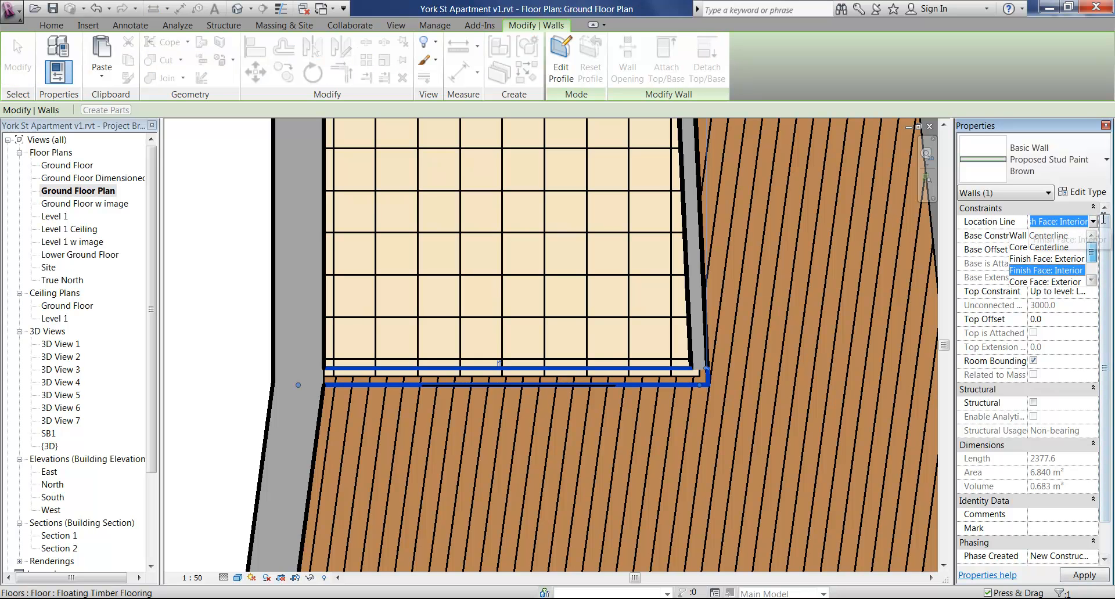
{"action": "left_click", "coordinate": [1040, 235]}
Flip the short bathroom wall about its centerline so its interior and exterior finishes swap sides.
{"action": "middle_click_drag", "start_coordinate": [475, 337], "coordinate": [496, 331]}
{"action": "scroll", "coordinate": [626, 364], "scroll_direction": "up", "scroll_amount": 1}
{"action": "middle_click_drag", "start_coordinate": [713, 385], "coordinate": [788, 384]}
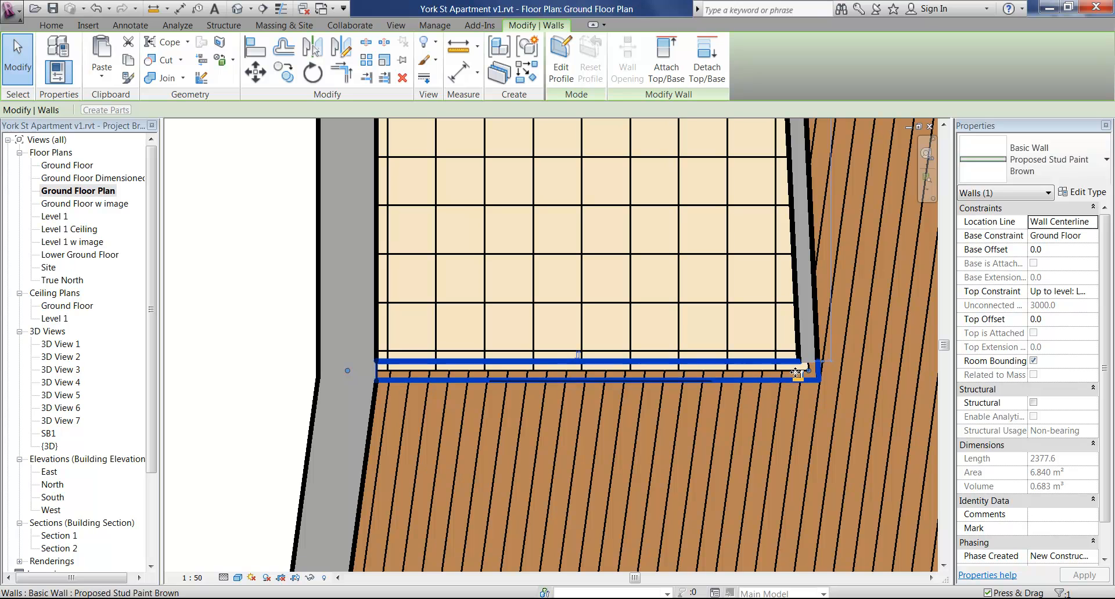
{"action": "left_click", "coordinate": [578, 356]}
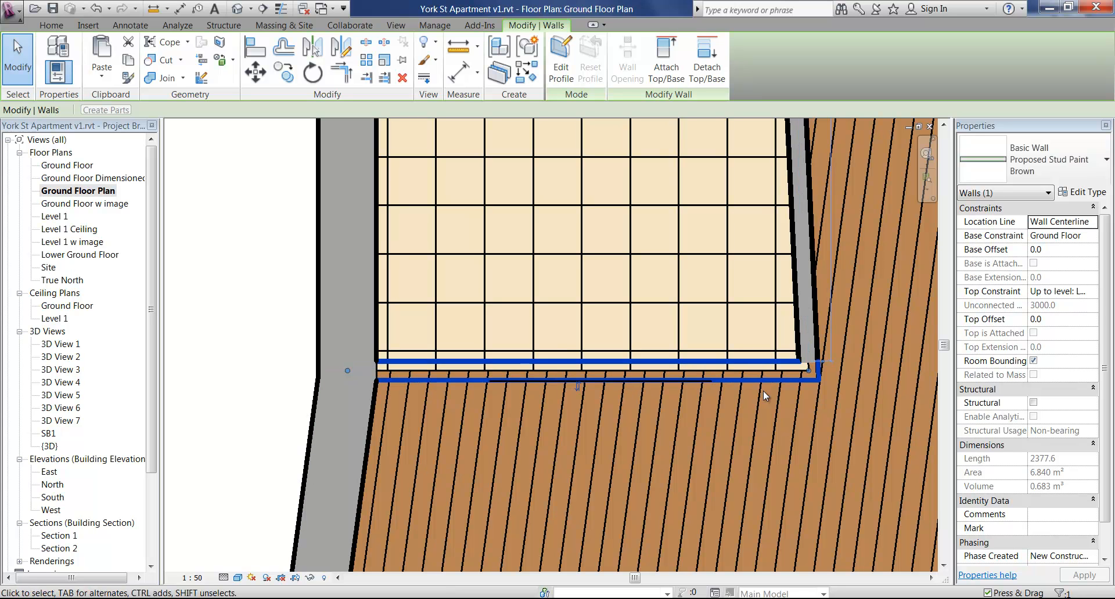
Try to flip the long bathroom wall while its location line is still at the interior finish face.
{"action": "left_click", "coordinate": [799, 302]}
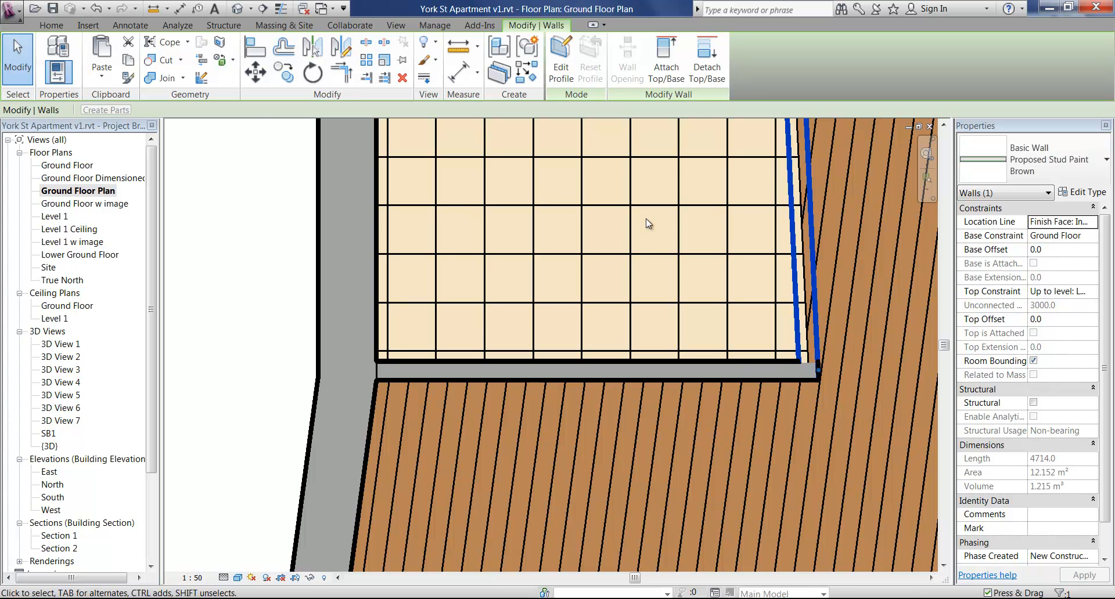
{"action": "middle_click_drag", "start_coordinate": [646, 219], "coordinate": [510, 389]}
{"action": "scroll", "coordinate": [524, 311], "scroll_direction": "down", "scroll_amount": 2}
{"action": "middle_click_drag", "start_coordinate": [534, 300], "coordinate": [557, 297]}
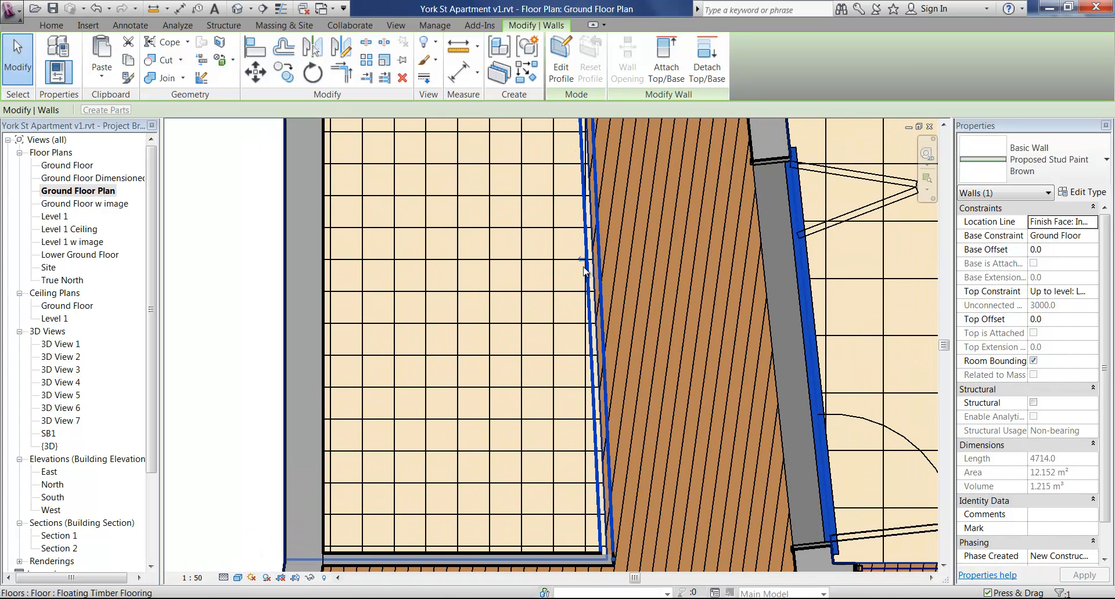
{"action": "left_click", "coordinate": [582, 263]}
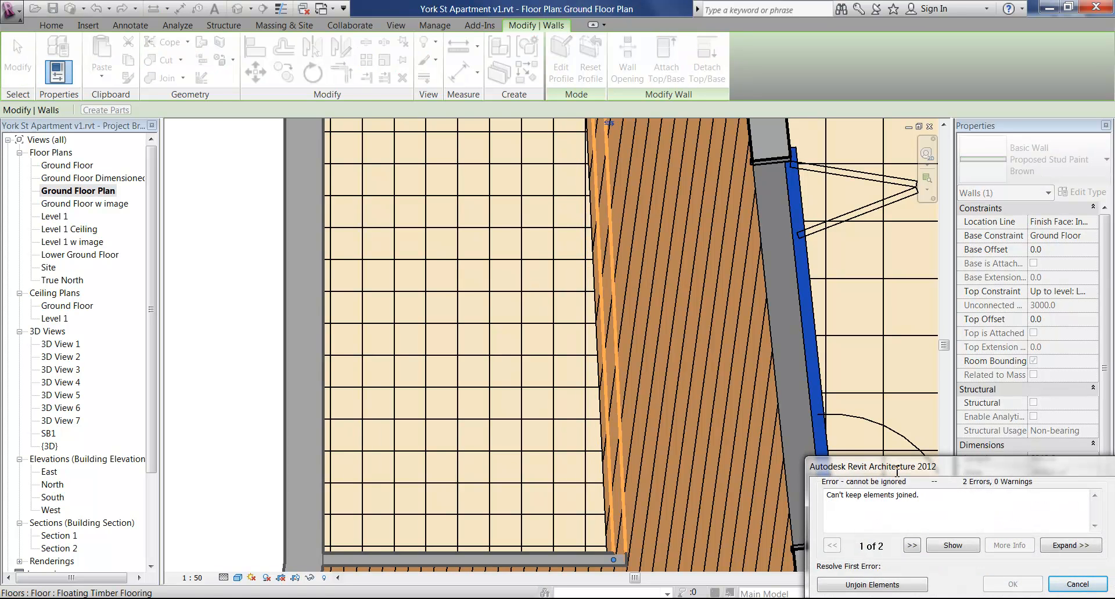
{"action": "left_click", "coordinate": [1077, 585]}
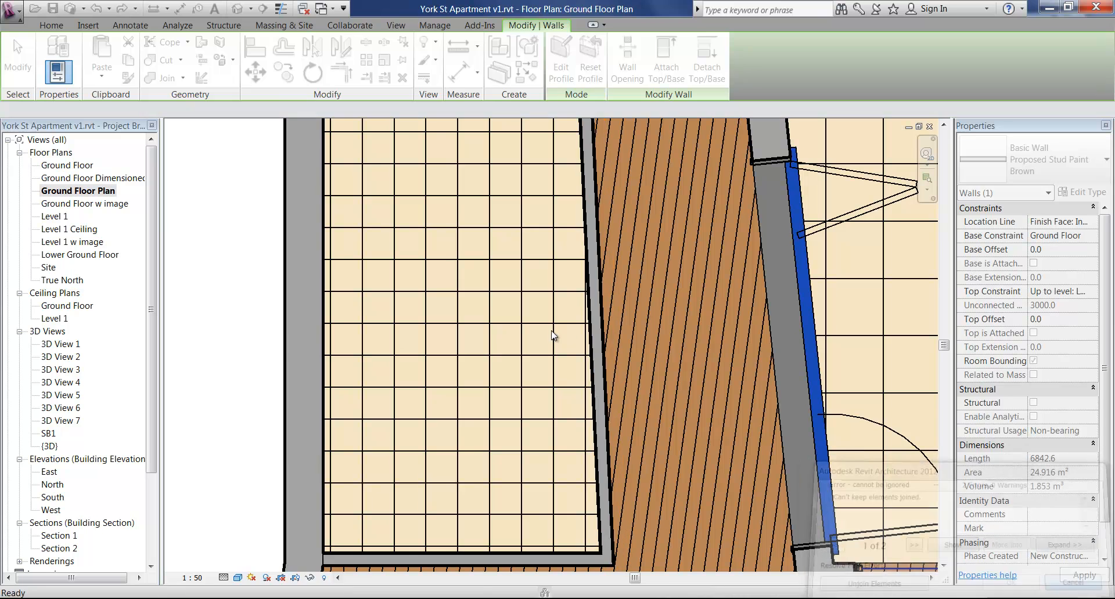
Set the long bathroom wall's location line to Wall Centerline and flip the wall so its finishes swap sides.
{"action": "left_click", "coordinate": [597, 297]}
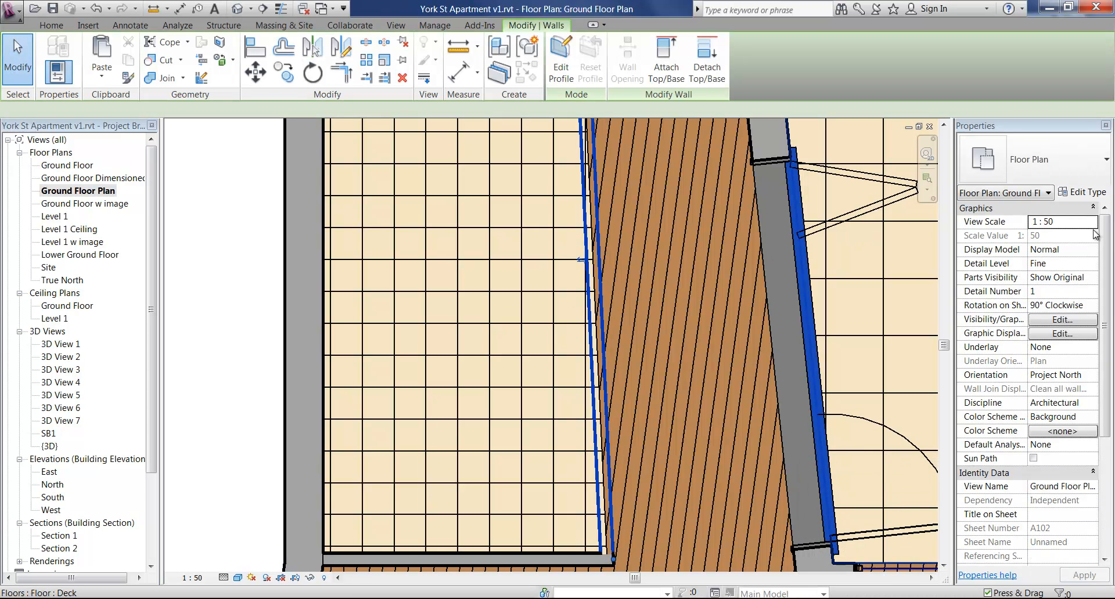
{"action": "left_click", "coordinate": [1075, 223]}
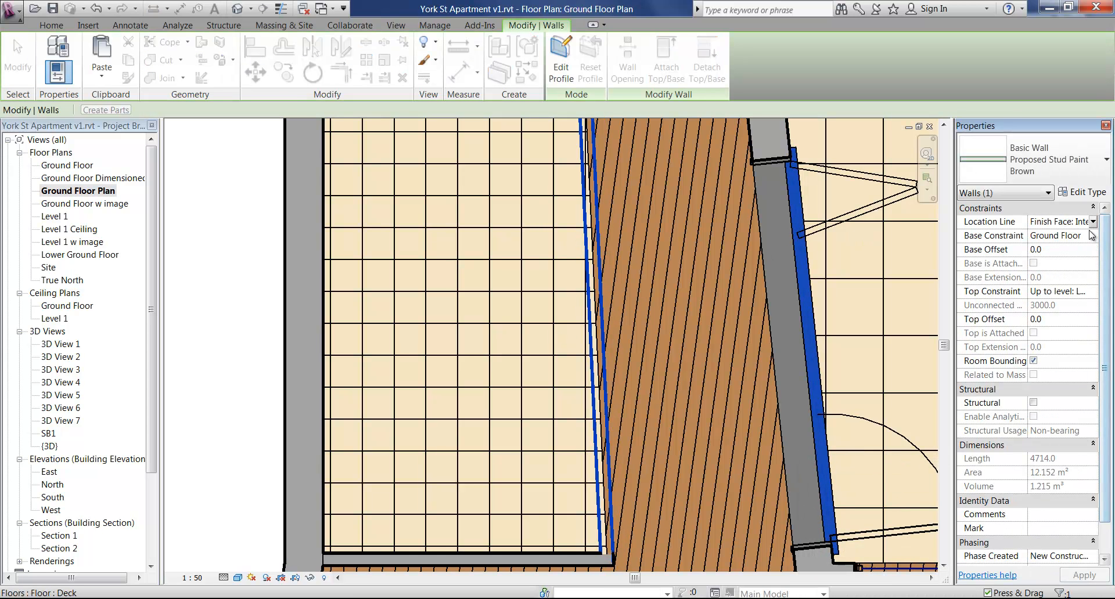
{"action": "left_click", "coordinate": [1093, 222]}
{"action": "left_click", "coordinate": [1047, 235]}
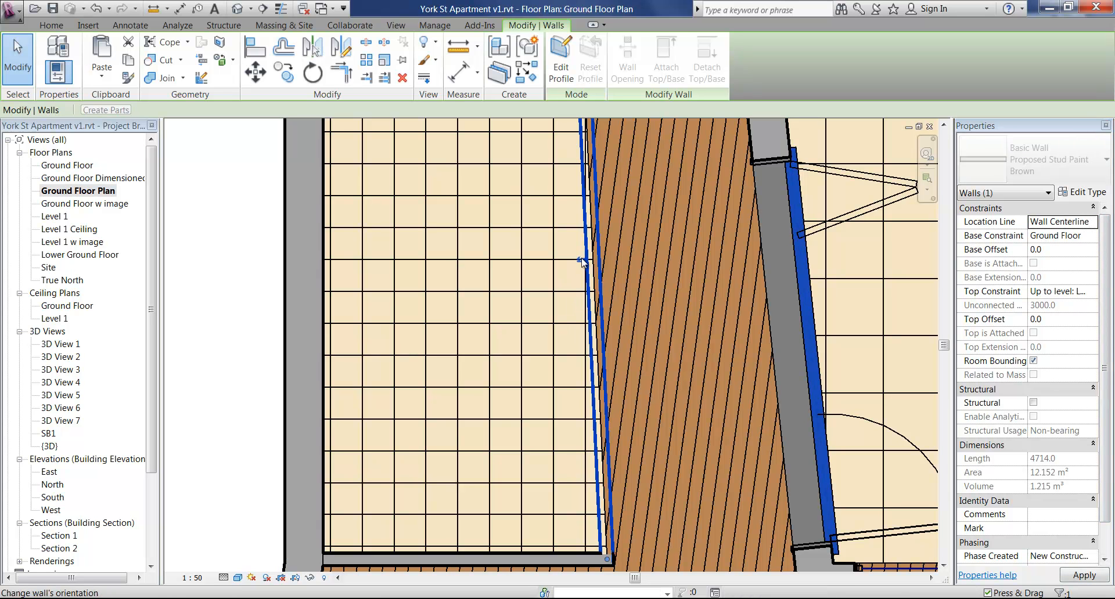
{"action": "left_click", "coordinate": [201, 295]}
Check in 3D View 7 which finish the bathroom walls show towards the living room and hallway.
{"action": "double_click", "coordinate": [61, 420]}
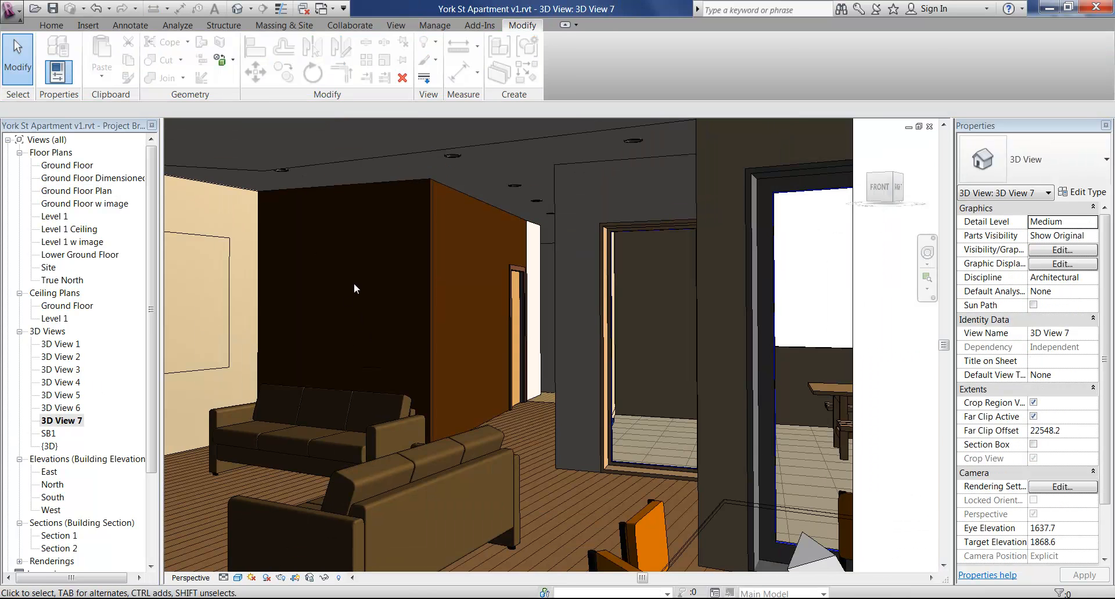
{"action": "scroll", "coordinate": [355, 274], "scroll_direction": "down", "scroll_amount": 3}
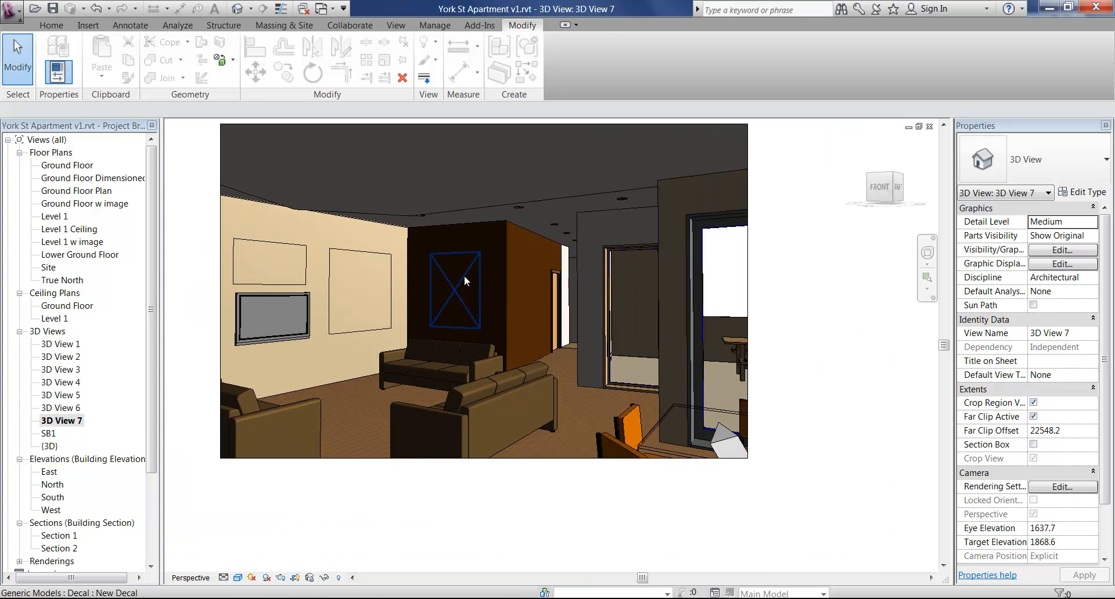
{"action": "scroll", "coordinate": [488, 310], "scroll_direction": "up", "scroll_amount": 3}
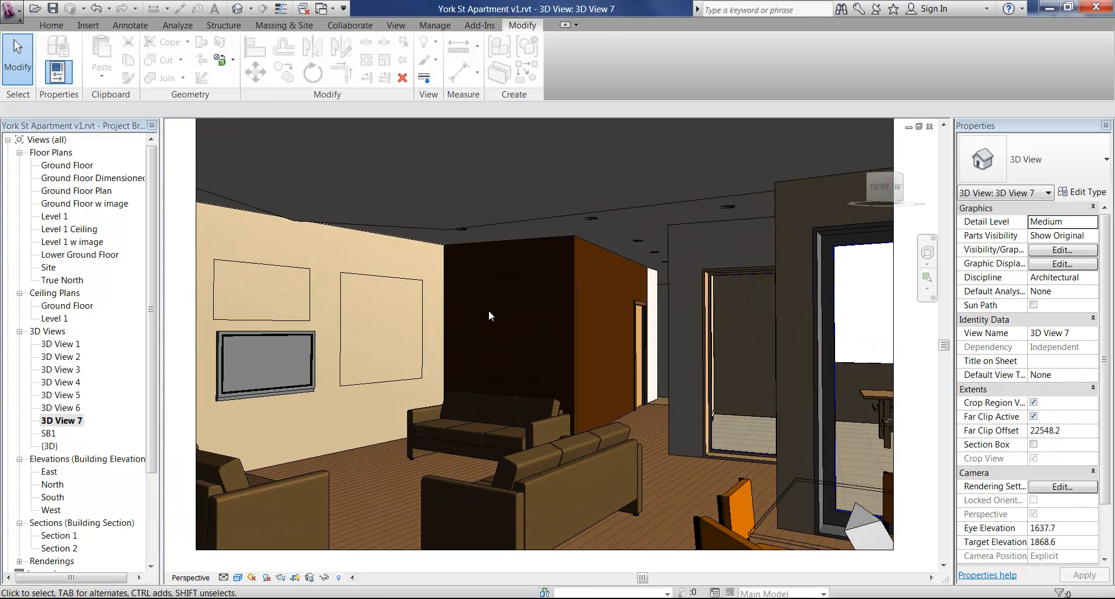
{"action": "mouse_move", "coordinate": [488, 309]}
{"action": "middle_mouse_down"}
{"action": "mouse_move", "coordinate": [474, 362]}
{"action": "mouse_move", "coordinate": [473, 312]}
{"action": "middle_mouse_up"}
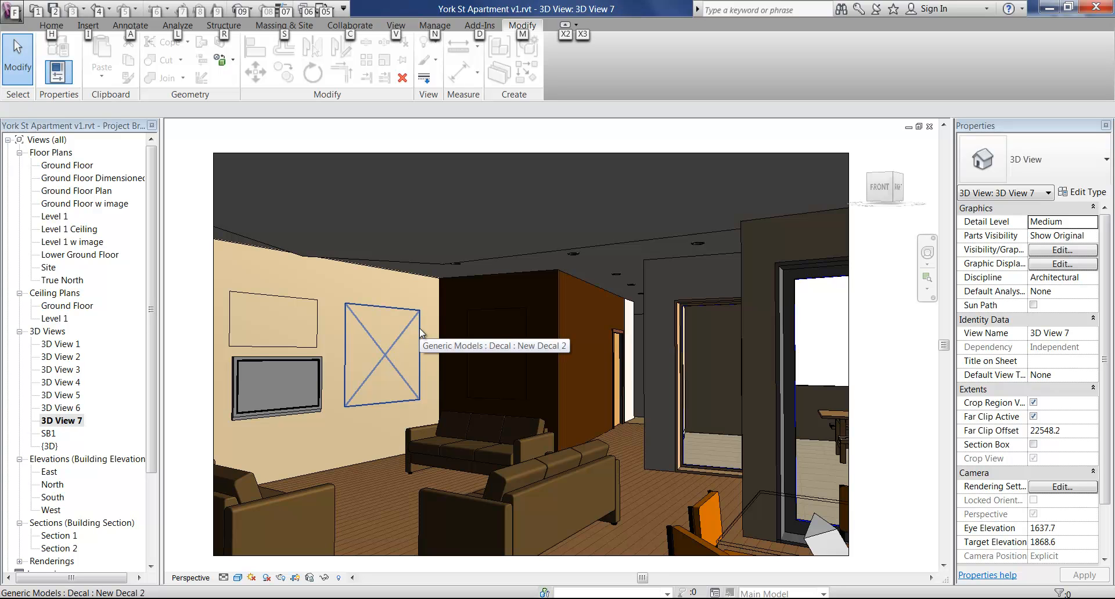
Open the SB1 3D view at the empty stretch of living room wall beside the television.
{"action": "double_click", "coordinate": [49, 433]}
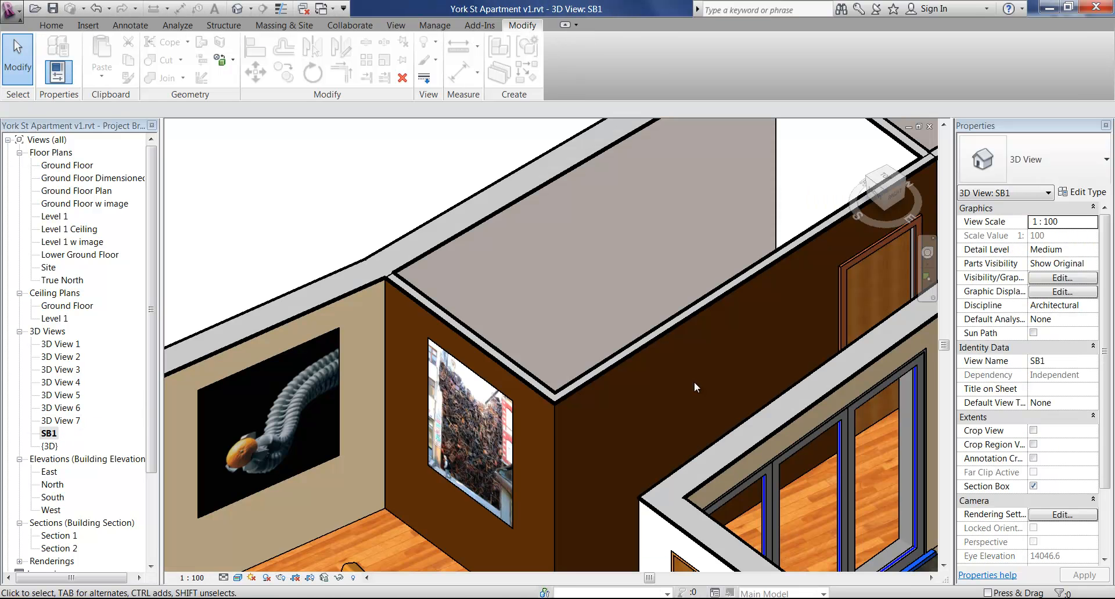
{"action": "scroll", "coordinate": [520, 288], "scroll_direction": "down", "scroll_amount": 3}
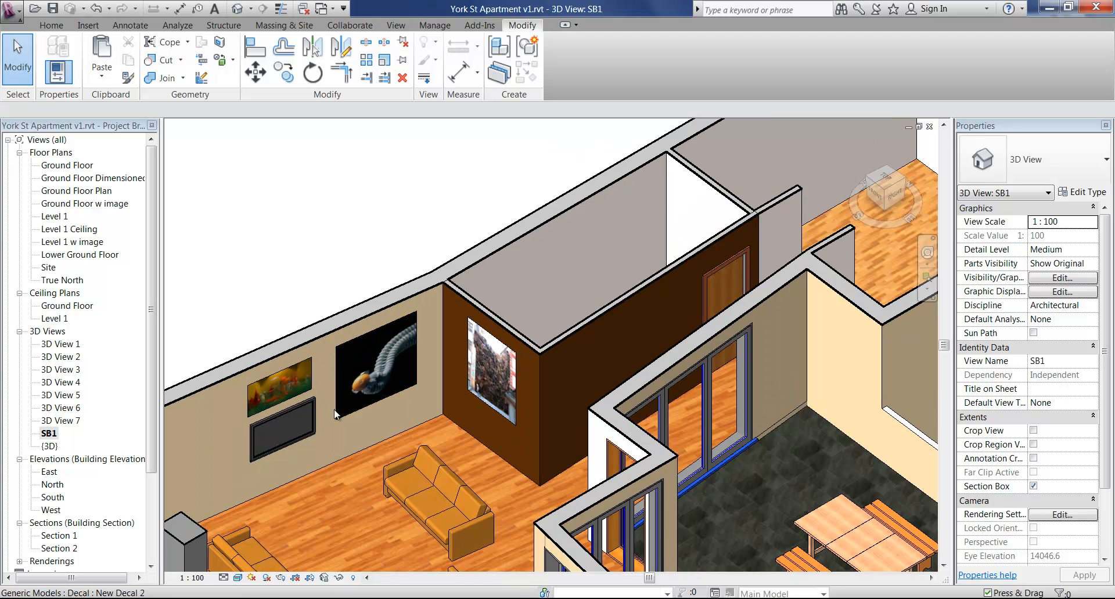
{"action": "middle_click_drag", "start_coordinate": [271, 423], "coordinate": [553, 379]}
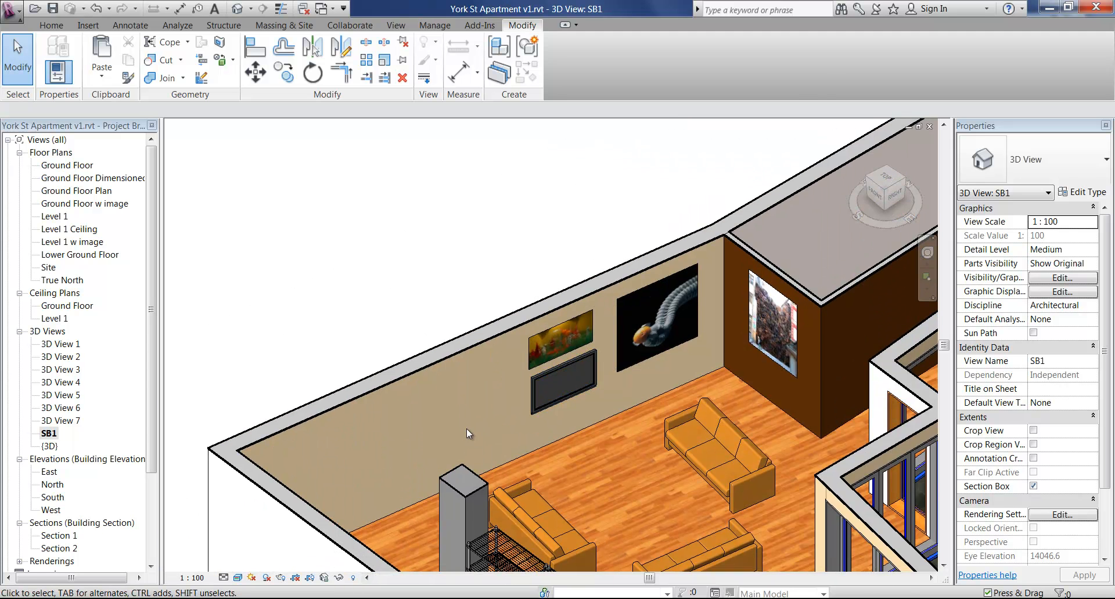
{"action": "scroll", "coordinate": [466, 428], "scroll_direction": "up", "scroll_amount": 2}
{"action": "scroll", "coordinate": [489, 388], "scroll_direction": "up", "scroll_amount": 2}
{"action": "scroll", "coordinate": [489, 388], "scroll_direction": "up", "scroll_amount": 2}
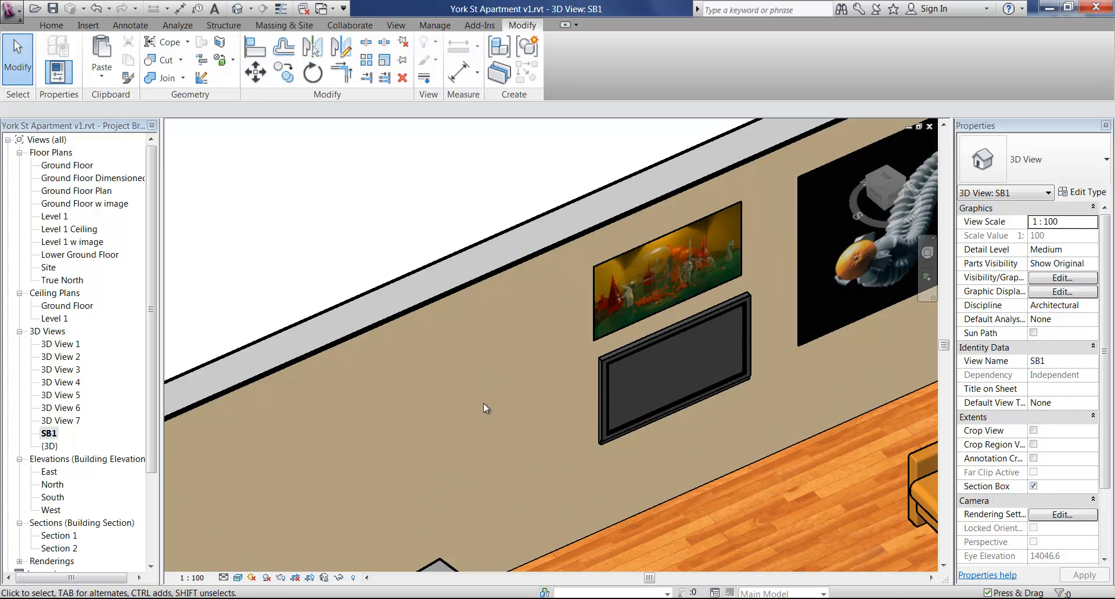
Try to place the existing New Decal 3 picture on the living room wall beside the television.
{"action": "left_click", "coordinate": [88, 25]}
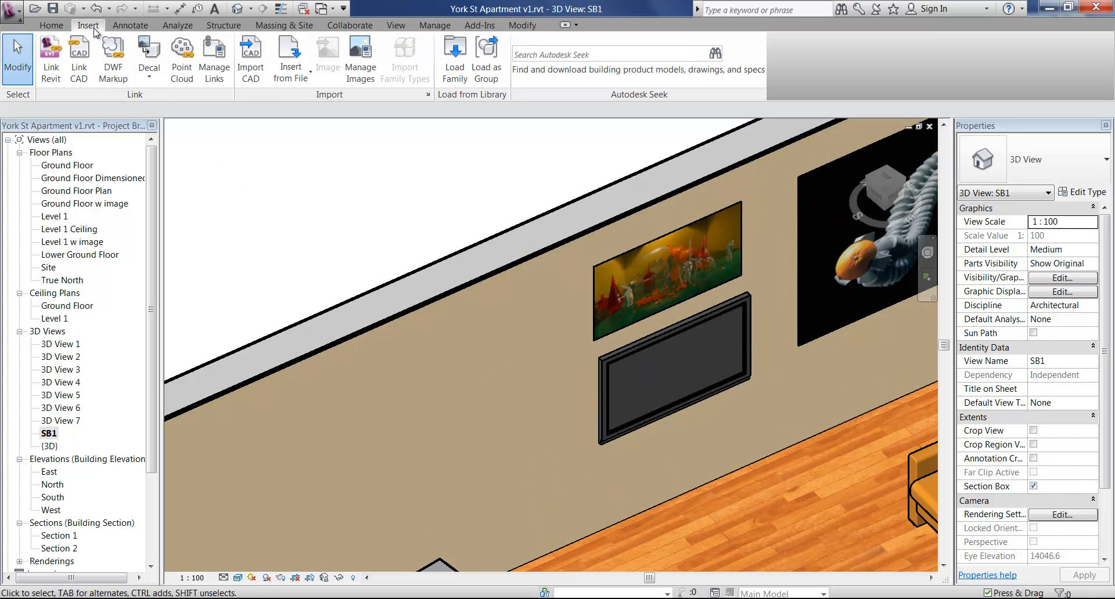
{"action": "left_click", "coordinate": [149, 77]}
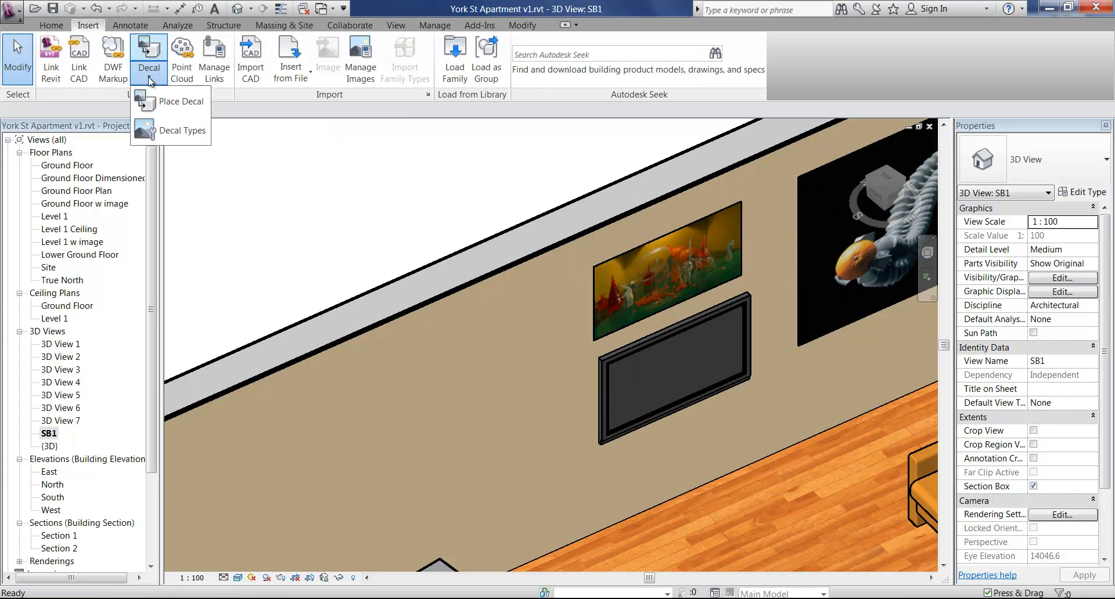
{"action": "left_click", "coordinate": [160, 109]}
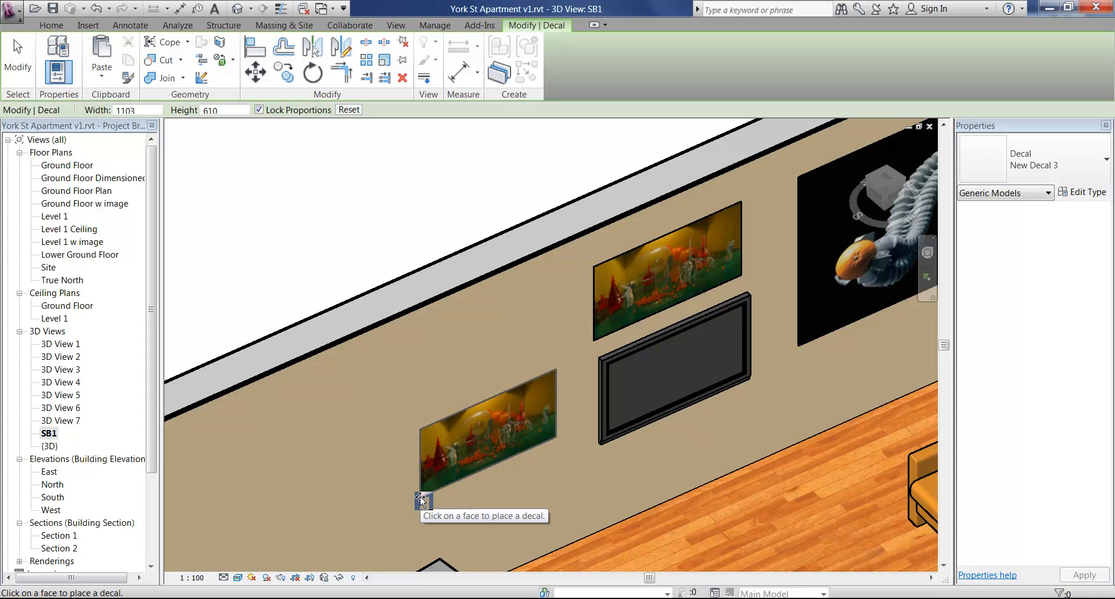
{"action": "left_click", "coordinate": [468, 326]}
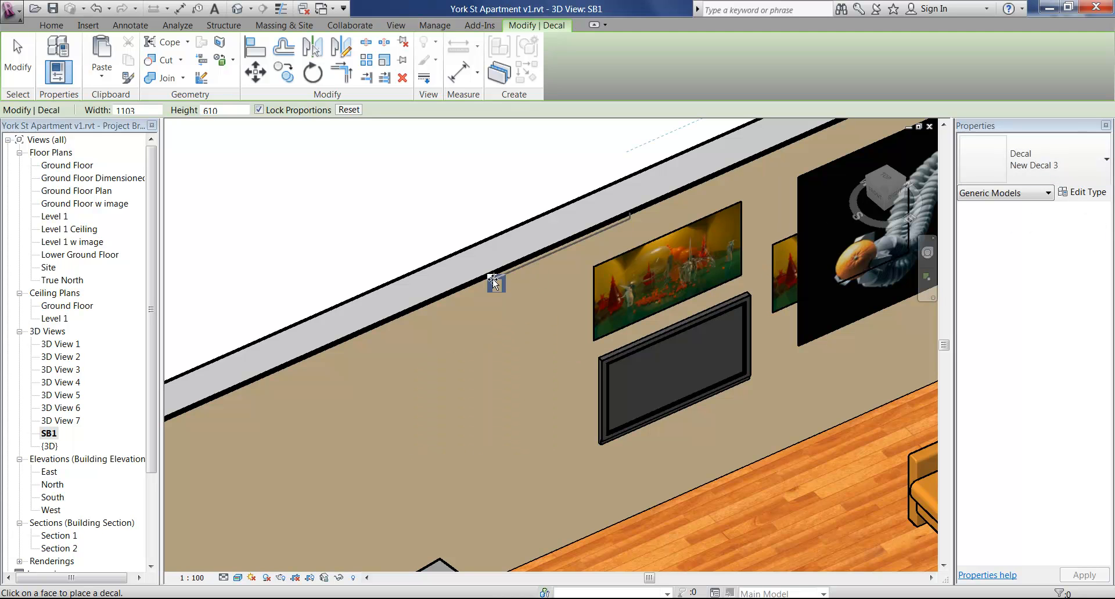
Review the decal attributes and image source of the New Decal 3 type without changes, and leave decal placement.
{"action": "left_click", "coordinate": [1084, 193]}
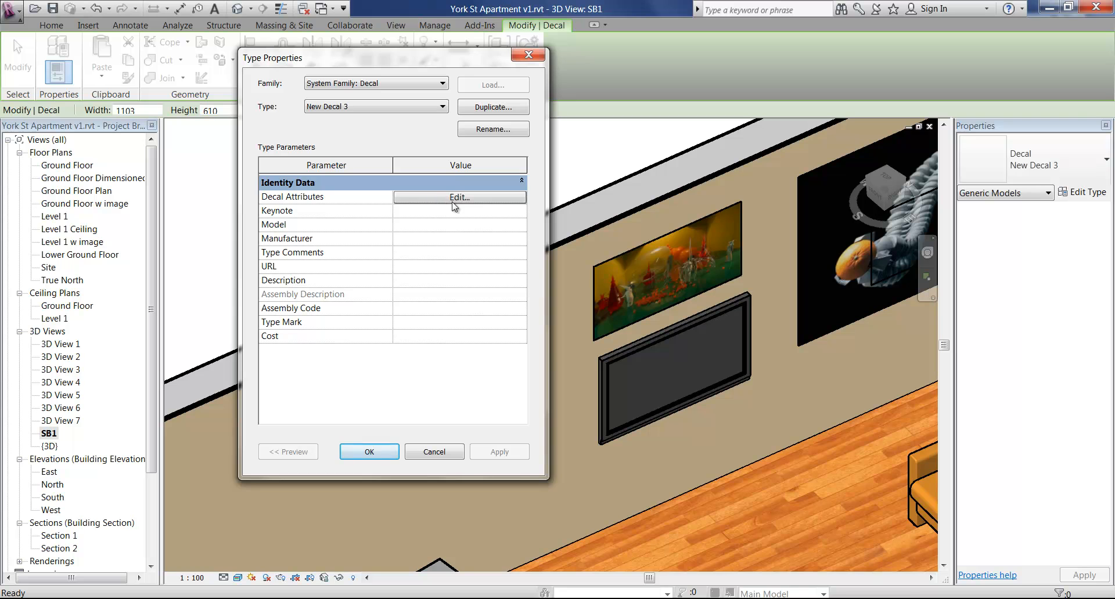
{"action": "left_click", "coordinate": [460, 198]}
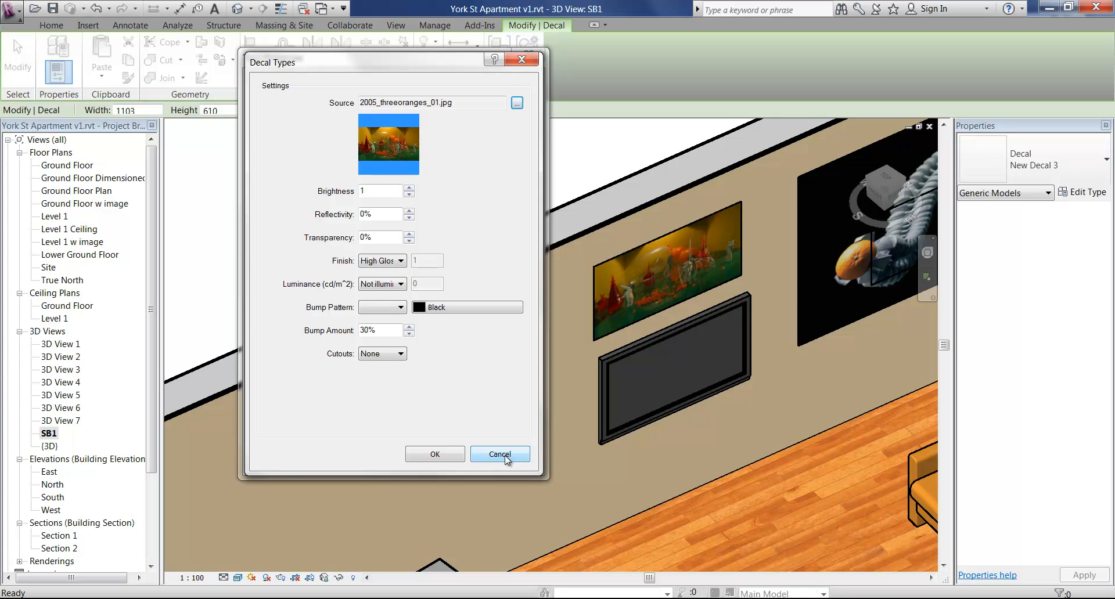
{"action": "left_click", "coordinate": [517, 104]}
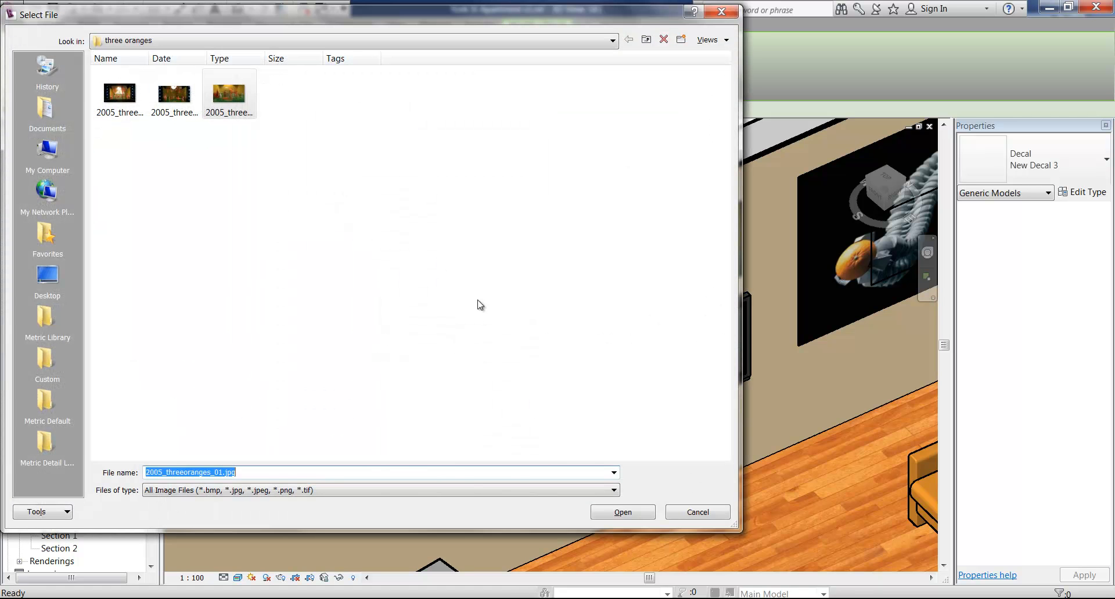
{"action": "left_click", "coordinate": [706, 513]}
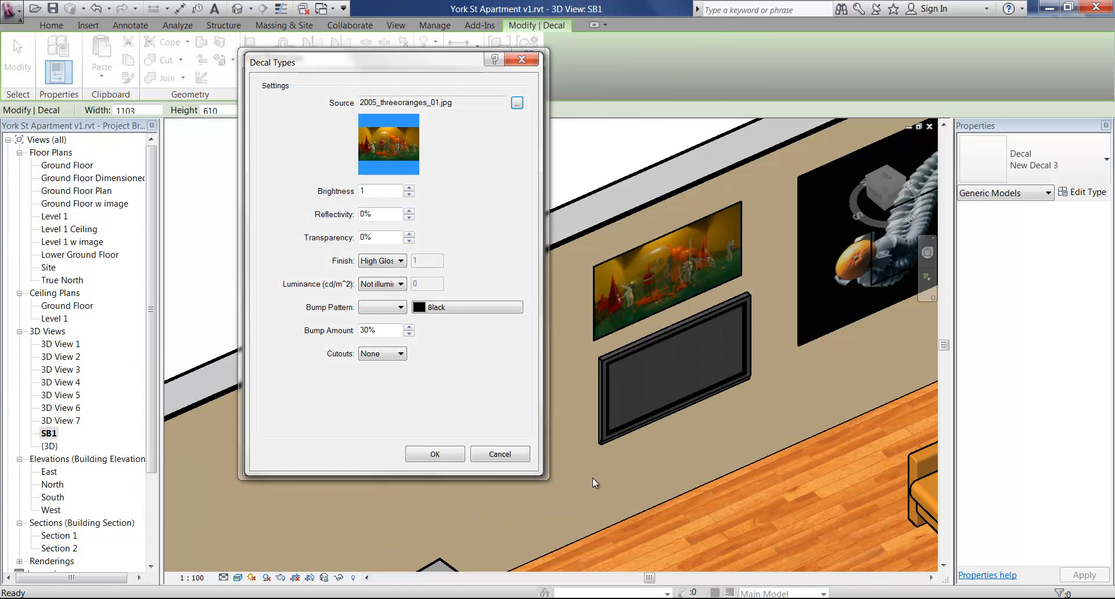
{"action": "left_click", "coordinate": [503, 455]}
{"action": "left_click", "coordinate": [428, 454]}
{"action": "right_click", "coordinate": [316, 190]}
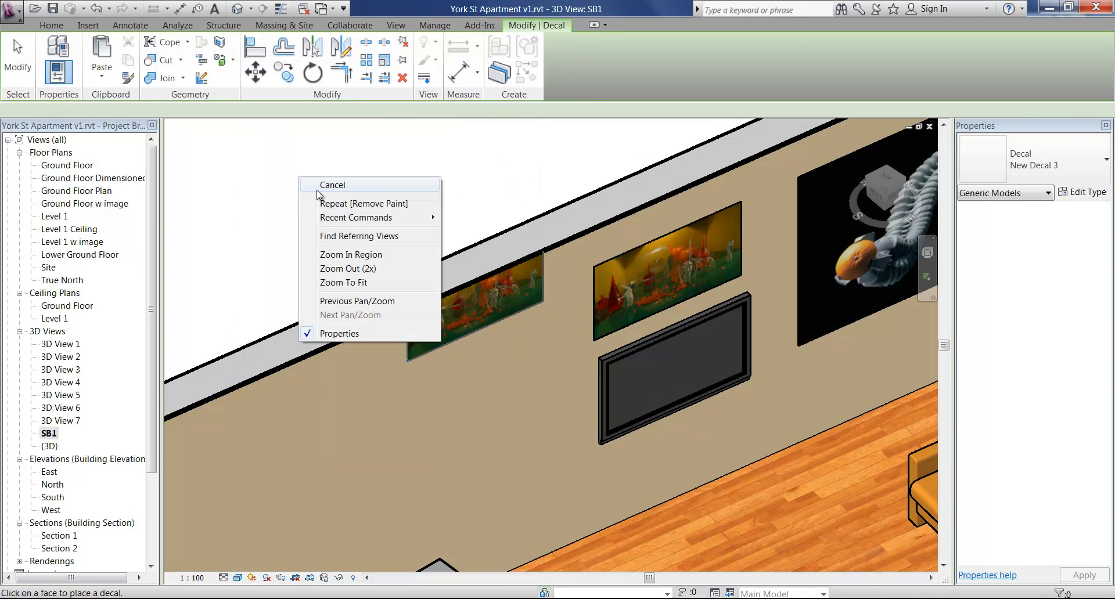
{"action": "left_click", "coordinate": [362, 199]}
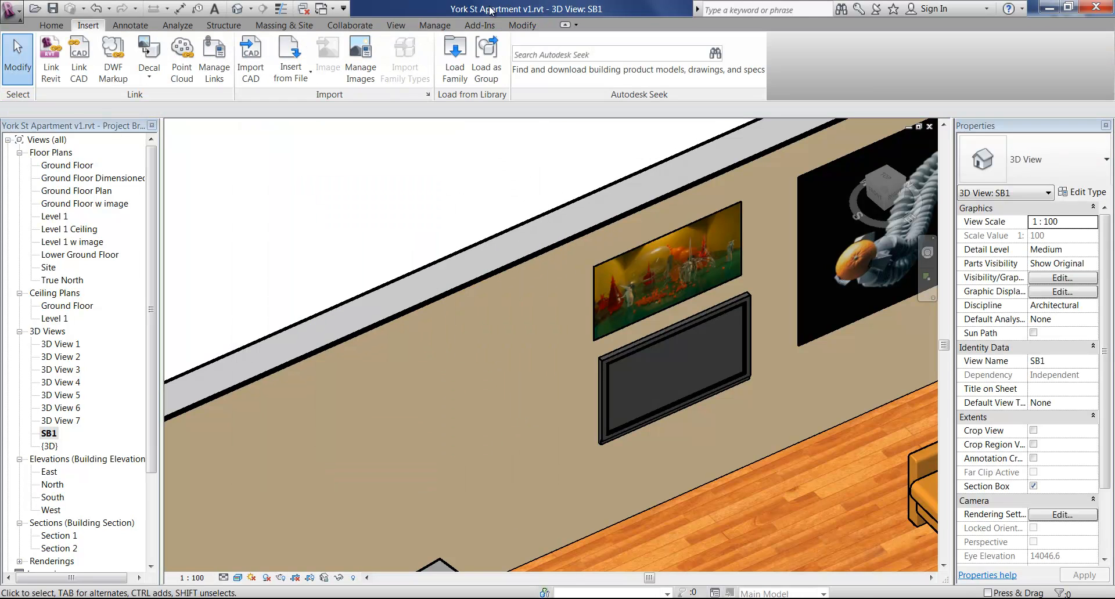
Create a new decal type in the project's decal types, keeping the suggested name, and select it.
{"action": "left_click", "coordinate": [436, 25]}
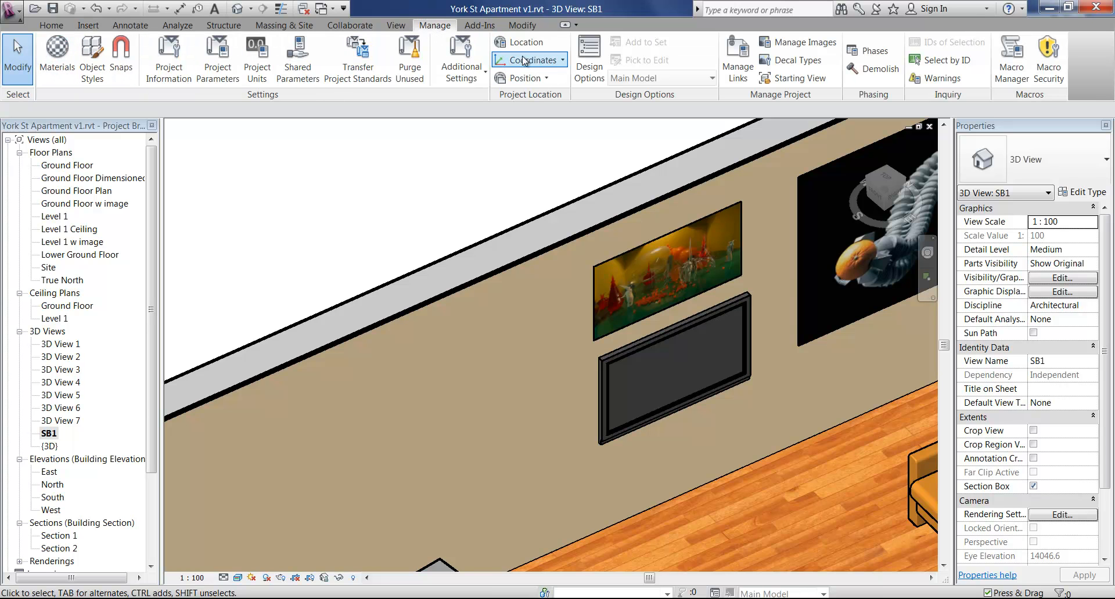
{"action": "left_click", "coordinate": [811, 60]}
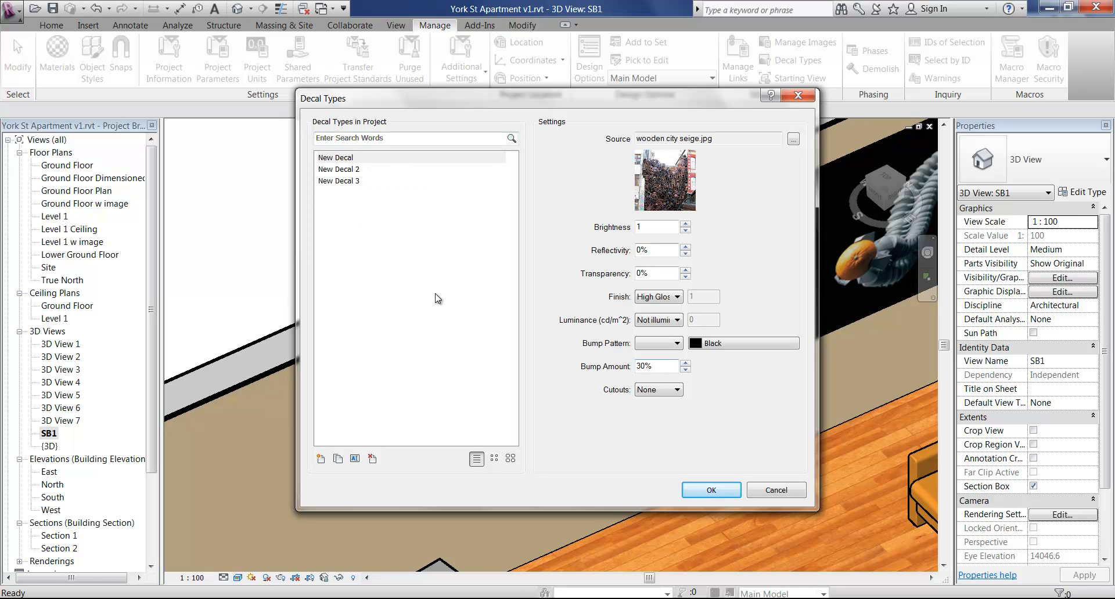
{"action": "left_click", "coordinate": [321, 459]}
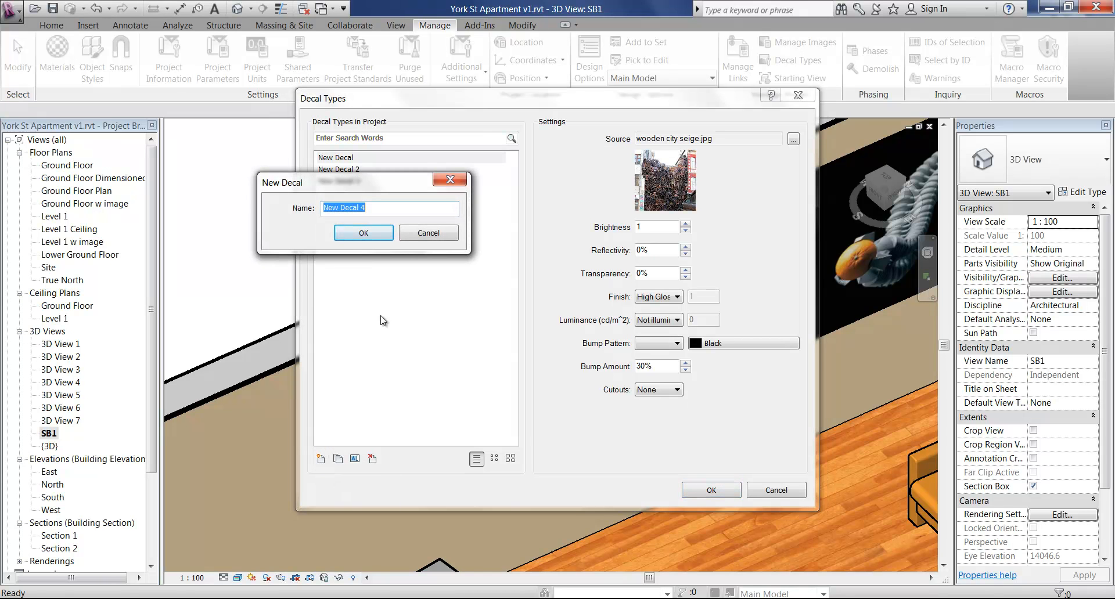
{"action": "left_click", "coordinate": [364, 234]}
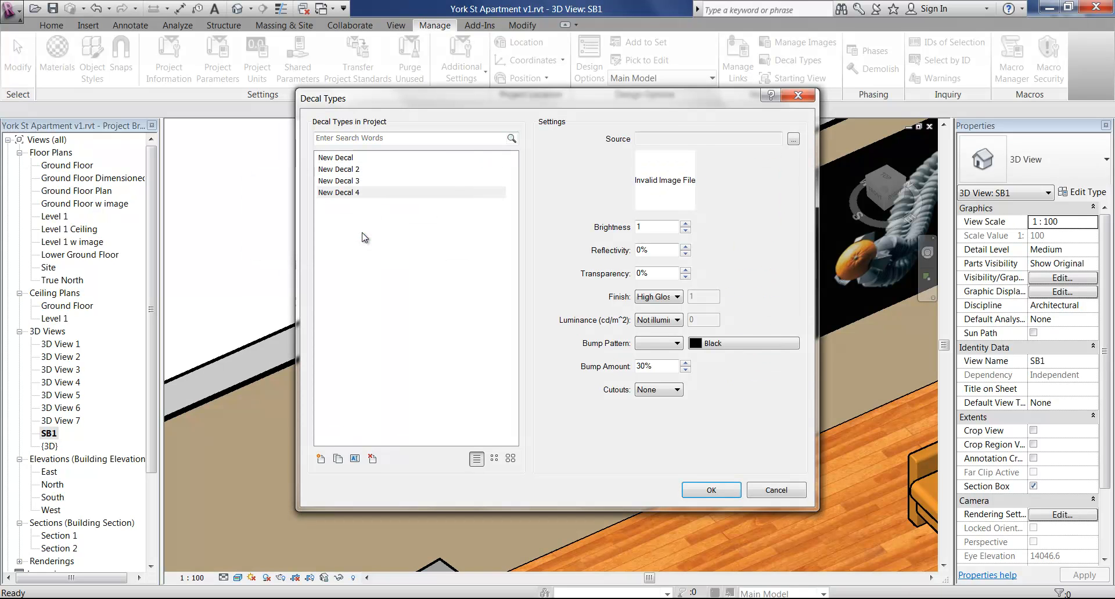
{"action": "left_click", "coordinate": [340, 195]}
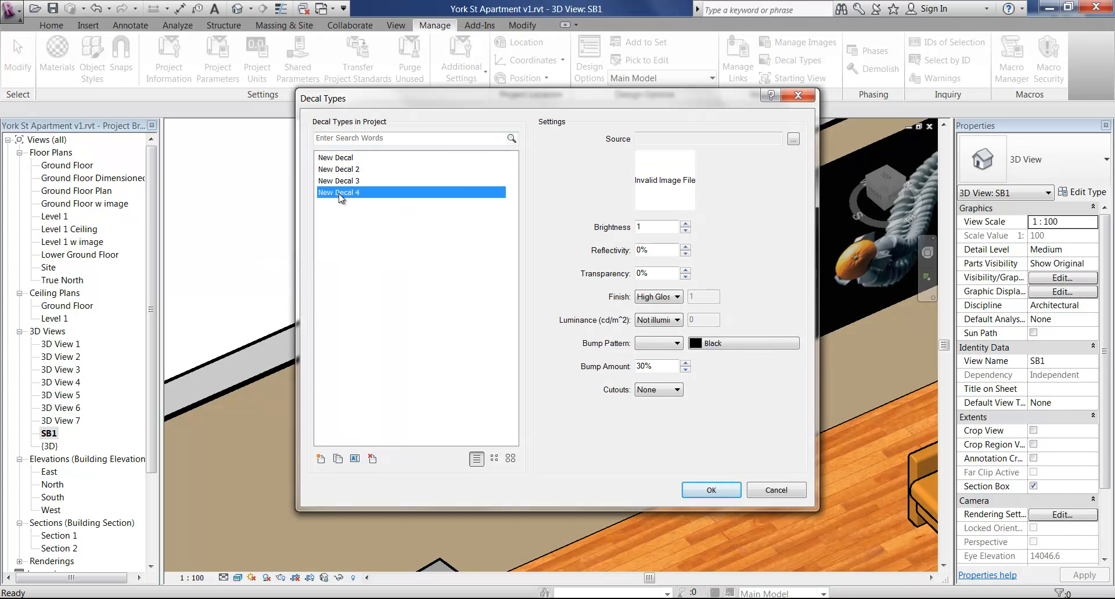
Assign Paul-Klee-Untitled--1914-165460.jpg from the Klee pictures folder as the new decal type's source image and accept the decal types.
{"action": "left_click", "coordinate": [793, 139]}
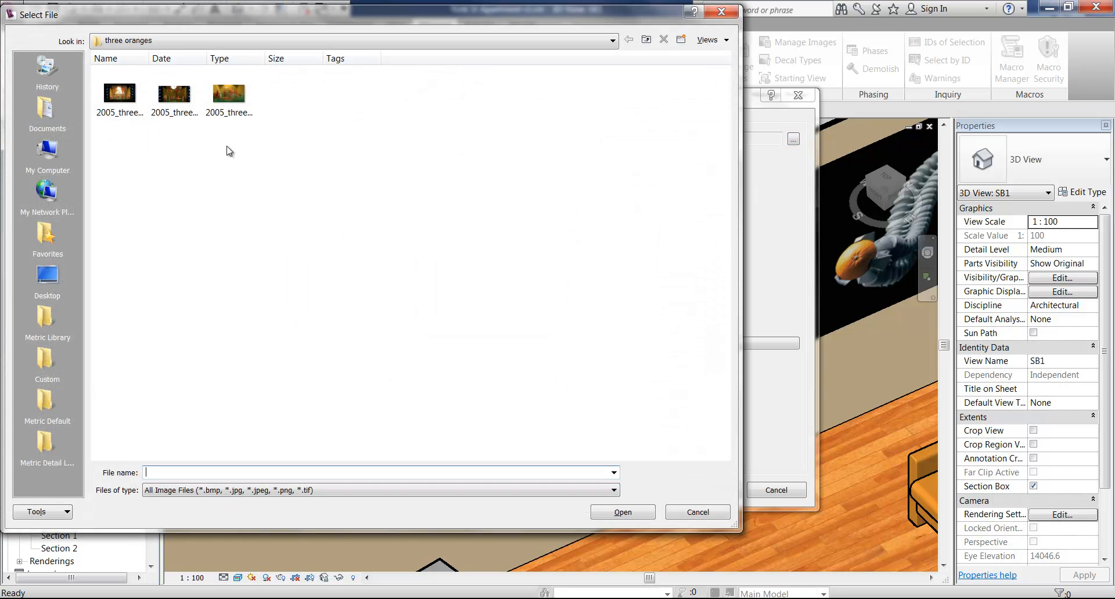
{"action": "left_click", "coordinate": [646, 39]}
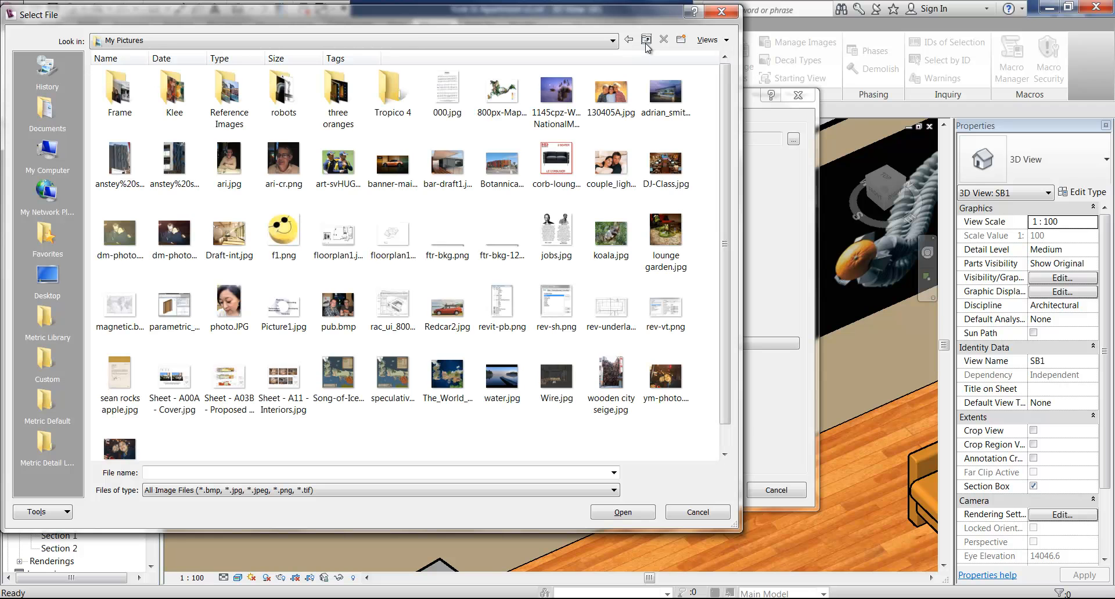
{"action": "left_click", "coordinate": [172, 82]}
{"action": "double_click", "coordinate": [172, 81]}
{"action": "left_click", "coordinate": [288, 103]}
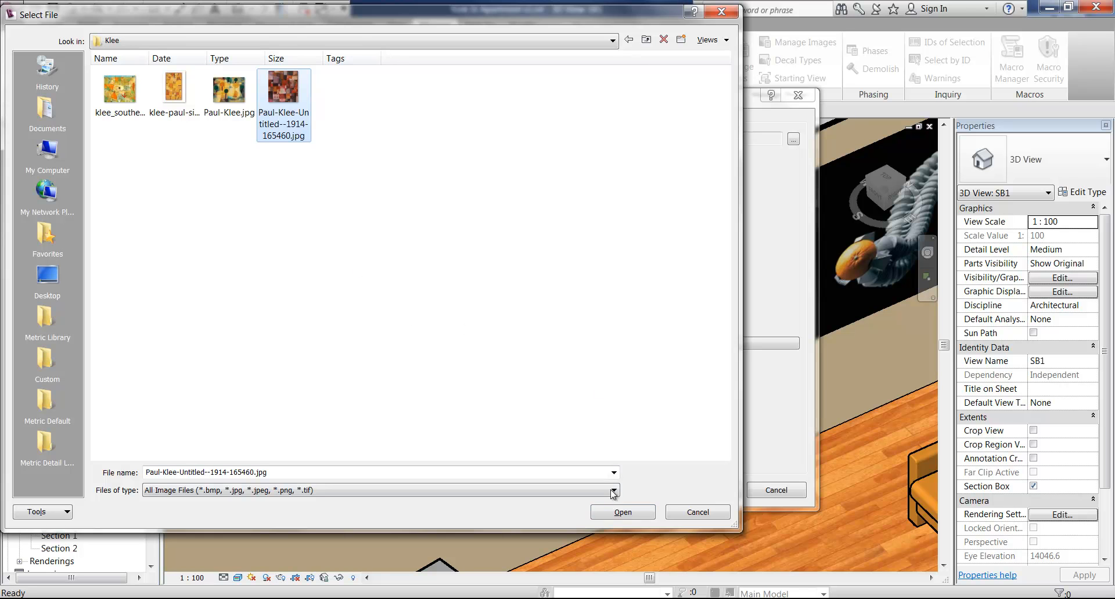
{"action": "left_click", "coordinate": [614, 514]}
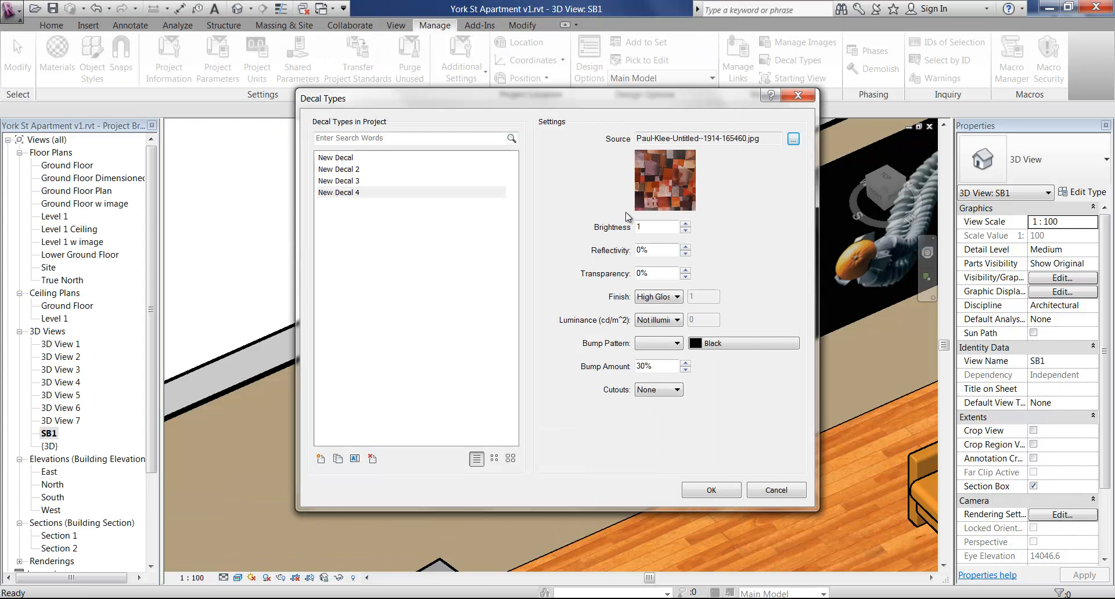
{"action": "left_click", "coordinate": [704, 493]}
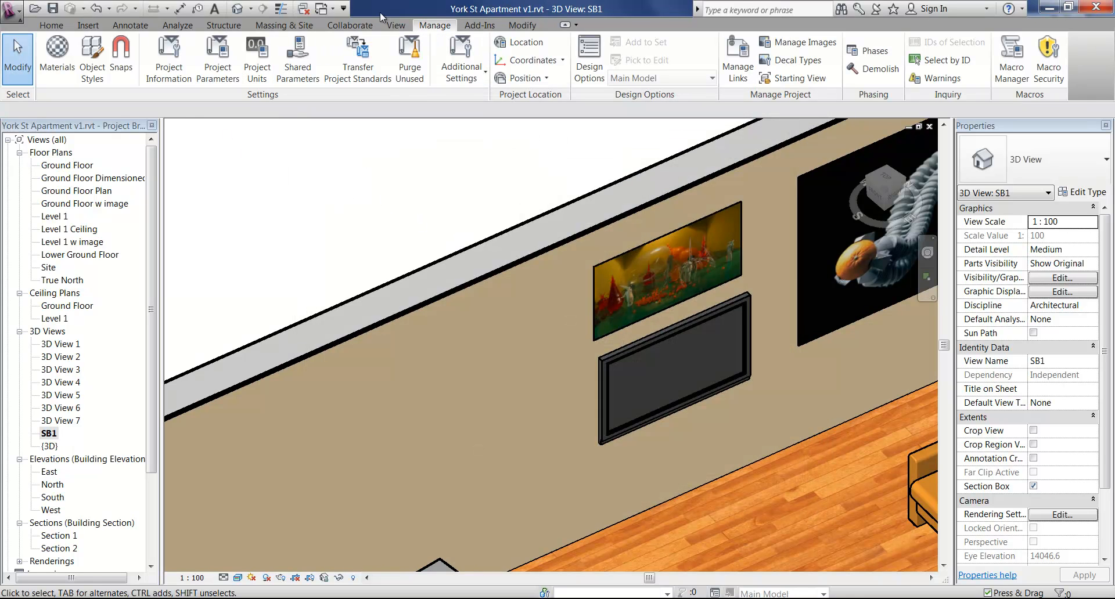
Place one New Decal 4 picture on the living room wall between the television and the grey column.
{"action": "left_click", "coordinate": [88, 25]}
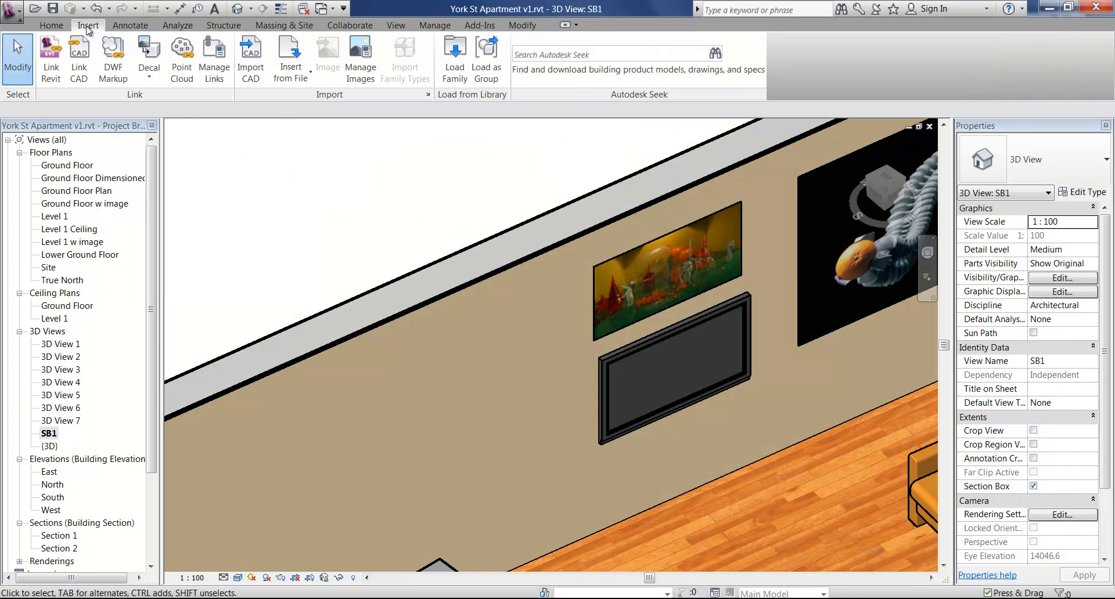
{"action": "left_click", "coordinate": [149, 73]}
{"action": "left_click", "coordinate": [147, 101]}
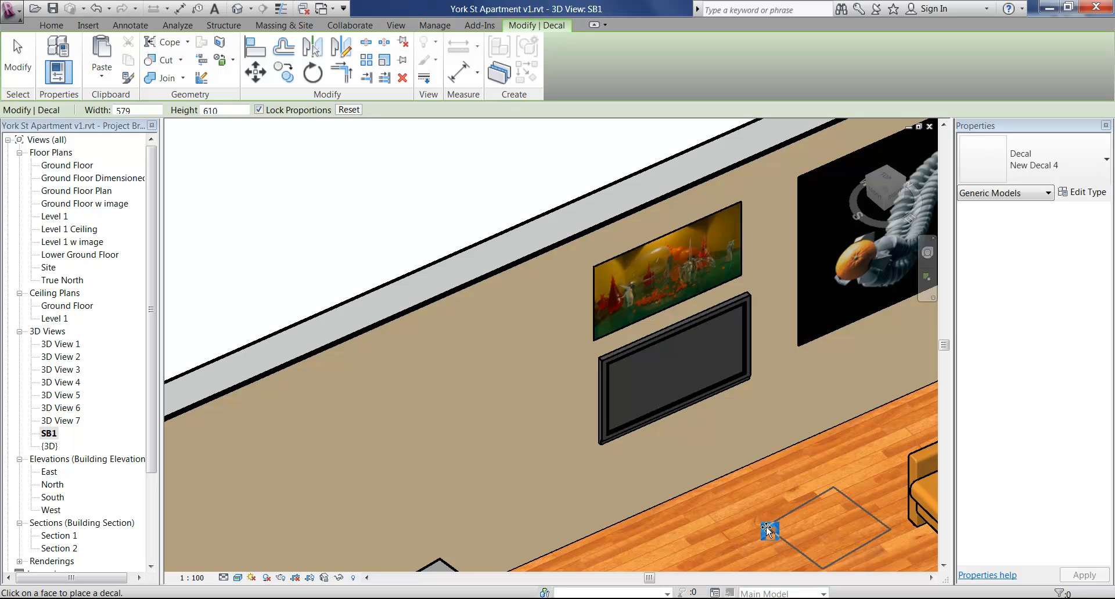
{"action": "middle_click_drag", "start_coordinate": [523, 410], "coordinate": [147, 319]}
{"action": "left_click", "coordinate": [559, 396]}
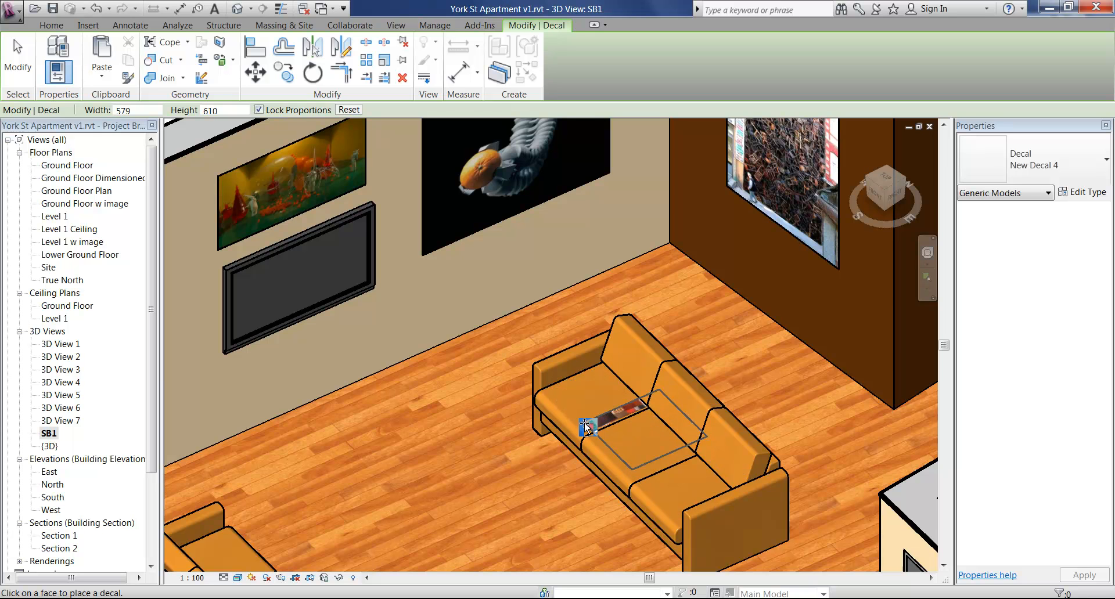
{"action": "scroll", "coordinate": [503, 326], "scroll_direction": "down", "scroll_amount": 2}
{"action": "scroll", "coordinate": [486, 351], "scroll_direction": "down", "scroll_amount": 1}
{"action": "middle_click_drag", "start_coordinate": [486, 367], "coordinate": [274, 357]}
{"action": "left_click", "coordinate": [413, 373]}
{"action": "scroll", "coordinate": [413, 373], "scroll_direction": "up", "scroll_amount": 3}
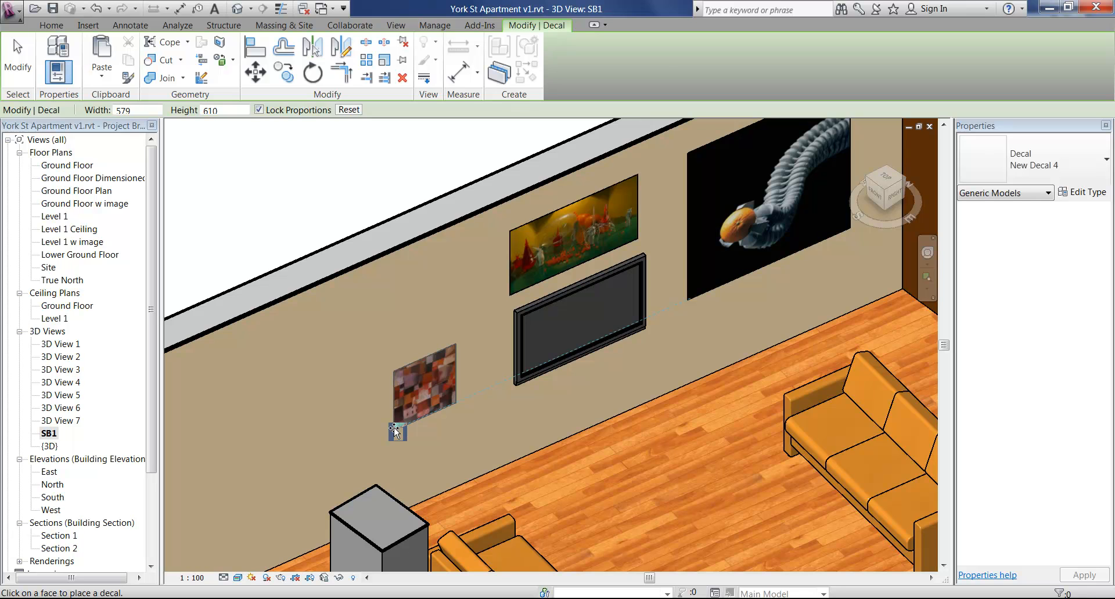
{"action": "left_click", "coordinate": [397, 432]}
{"action": "left_click", "coordinate": [384, 322]}
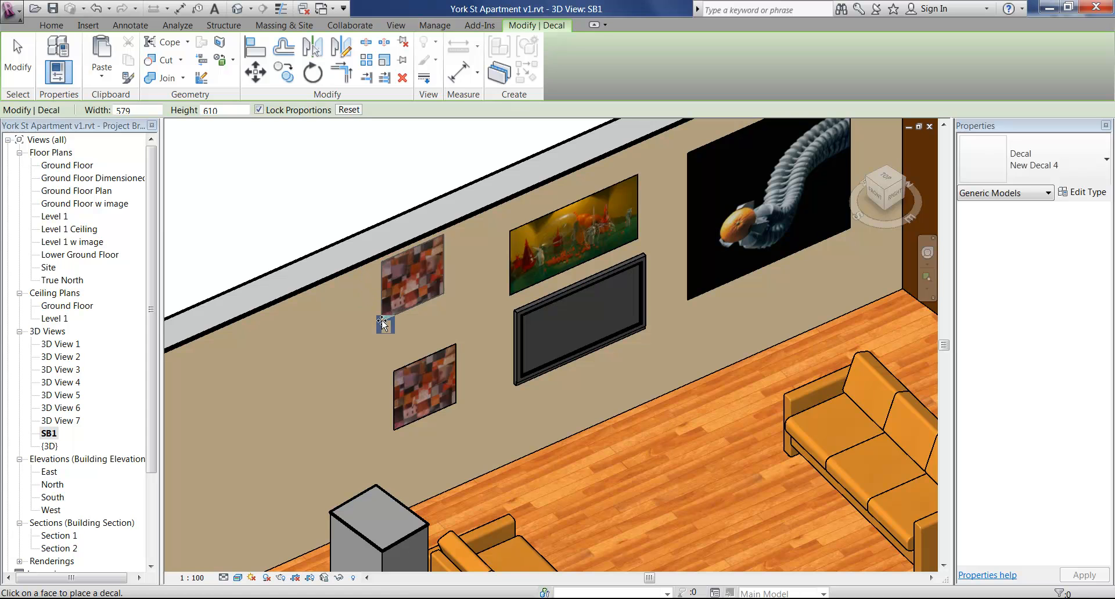
{"action": "key", "text": "ctrl+z"}
{"action": "key", "text": "Escape"}
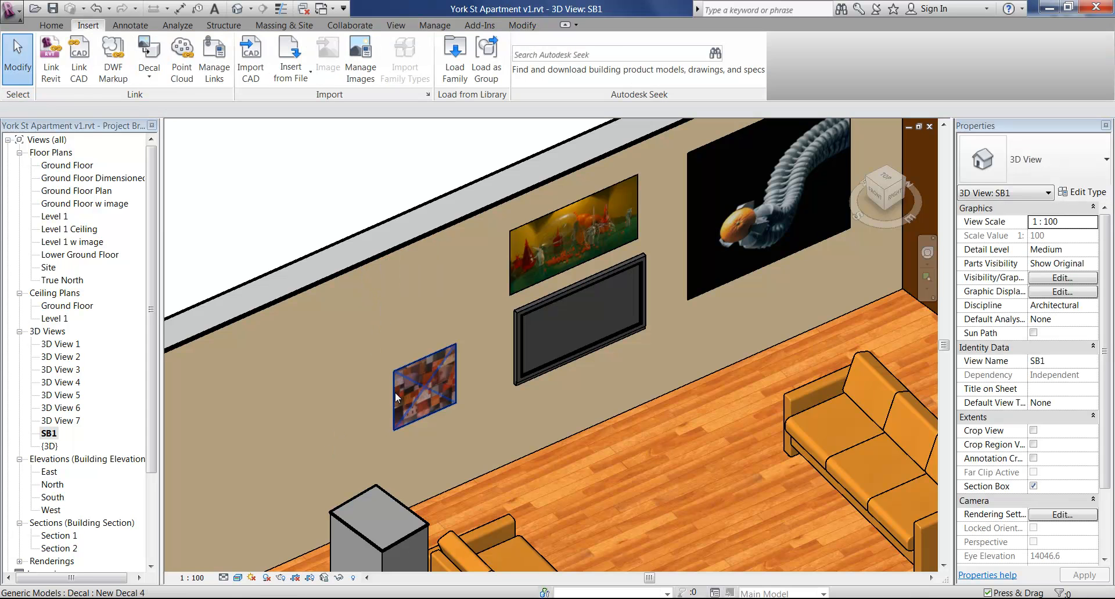
Enlarge the placed Klee picture to about 1447 mm wide by 1523 mm high, keeping its proportions.
{"action": "left_click", "coordinate": [395, 393]}
{"action": "left_click_drag", "start_coordinate": [457, 344], "coordinate": [560, 226]}
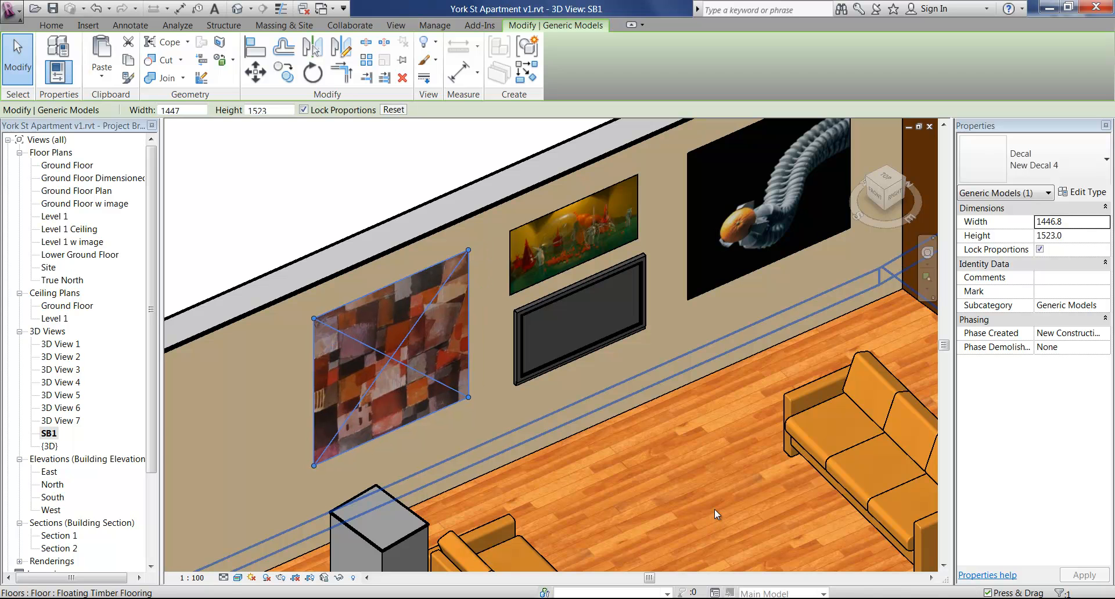
{"action": "key", "text": "Escape"}
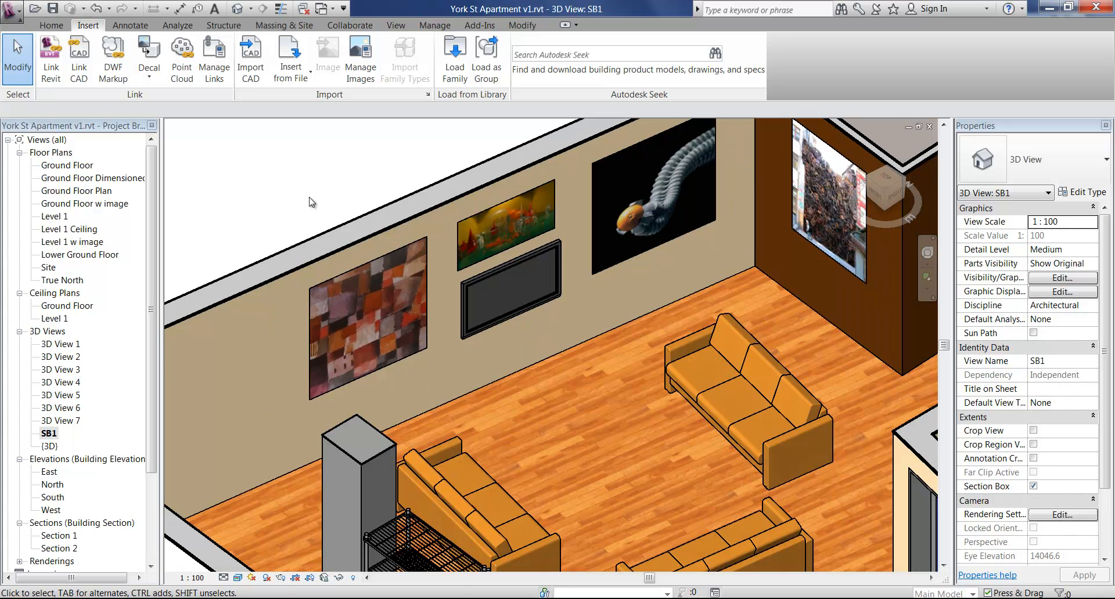
{"action": "scroll", "coordinate": [309, 200], "scroll_direction": "down", "scroll_amount": 2}
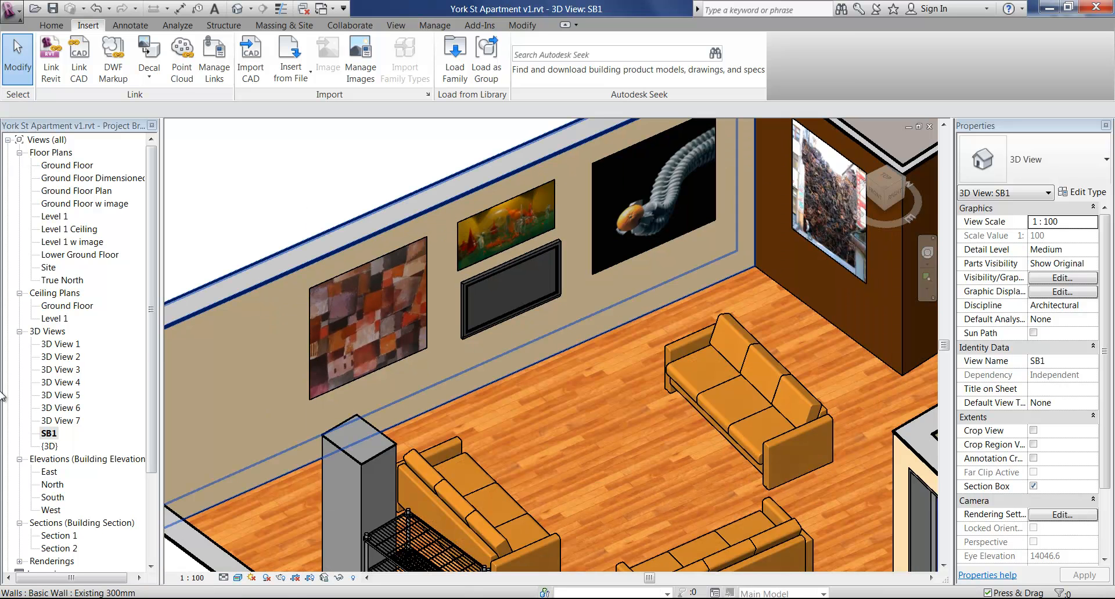
Create a perspective camera view from the Ground Floor plan, with the eye just below the dining table and looking past the sofas toward the living room's upper-left corner.
{"action": "double_click", "coordinate": [65, 421]}
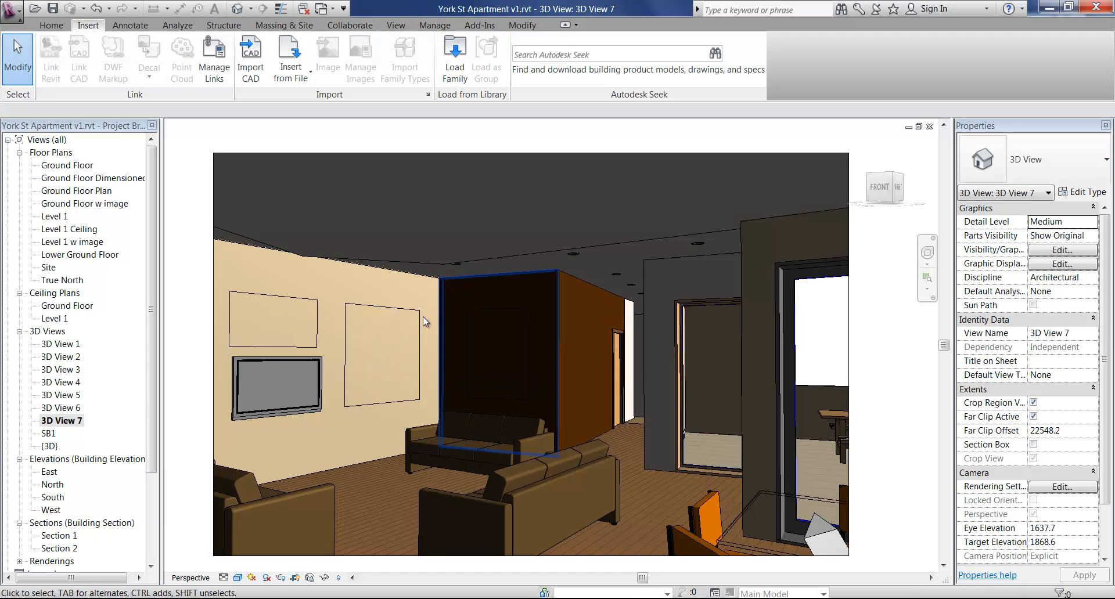
{"action": "double_click", "coordinate": [69, 166]}
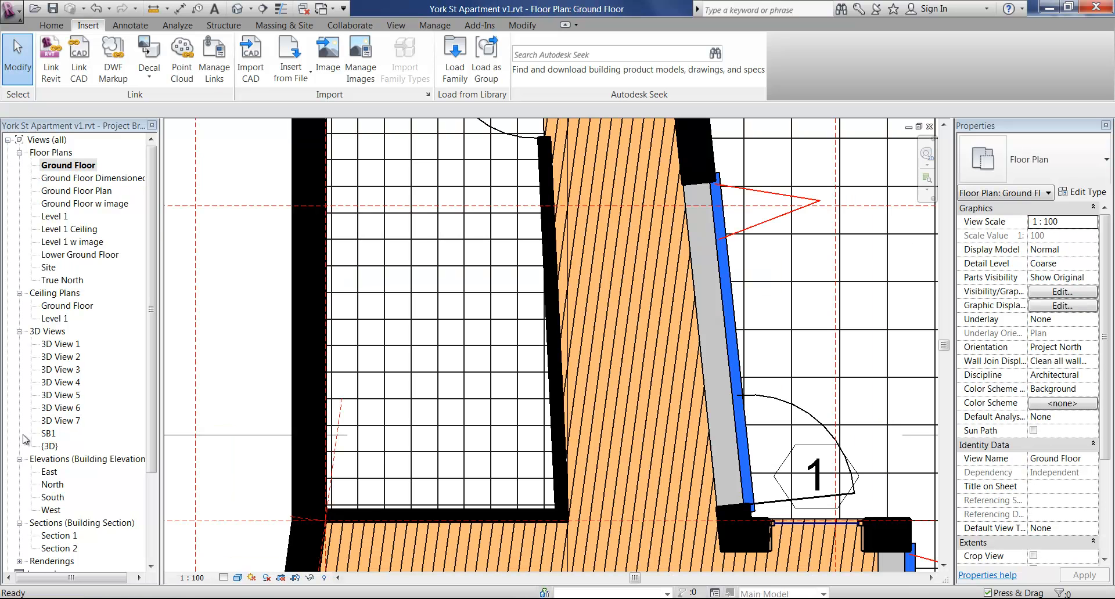
{"action": "middle_click_drag", "start_coordinate": [259, 401], "coordinate": [316, 239]}
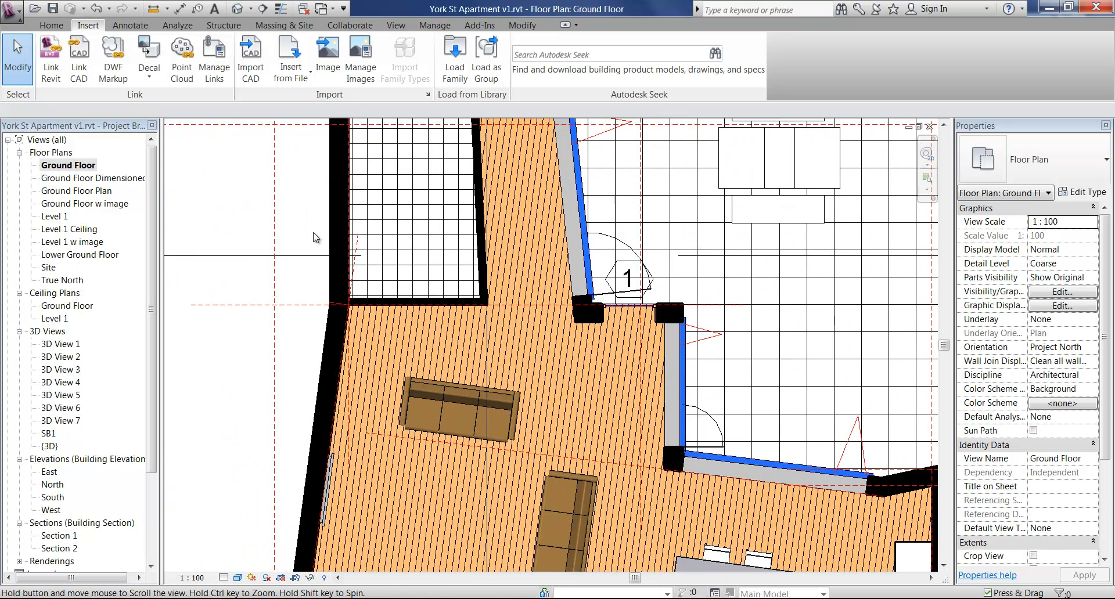
{"action": "scroll", "coordinate": [316, 239], "scroll_direction": "down", "scroll_amount": 2}
{"action": "middle_click_drag", "start_coordinate": [334, 372], "coordinate": [402, 240]}
{"action": "scroll", "coordinate": [397, 243], "scroll_direction": "down", "scroll_amount": 1}
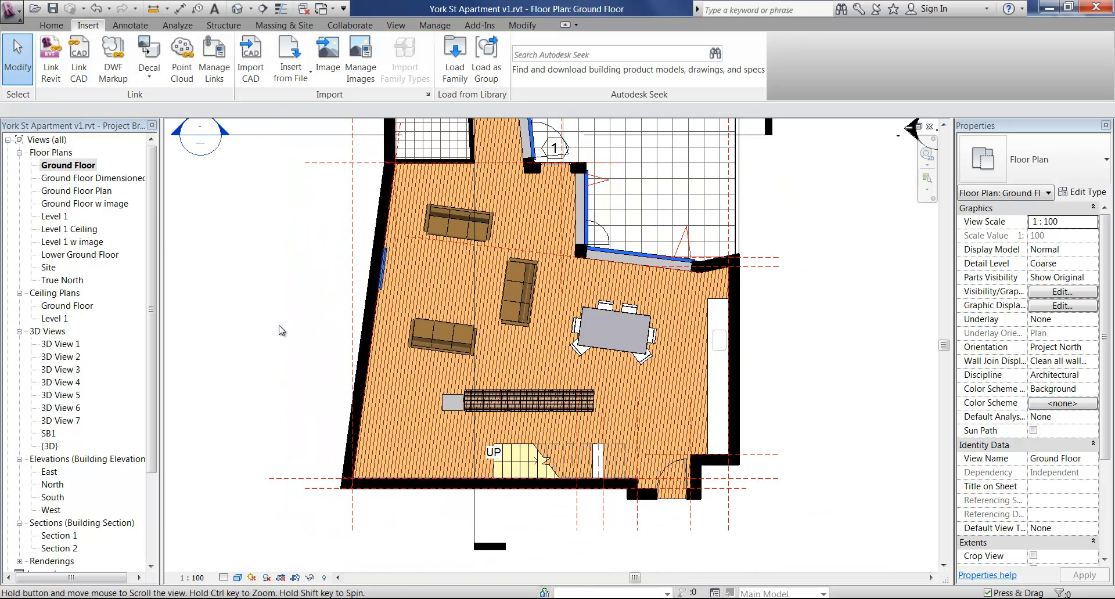
{"action": "middle_click_drag", "start_coordinate": [347, 279], "coordinate": [282, 331]}
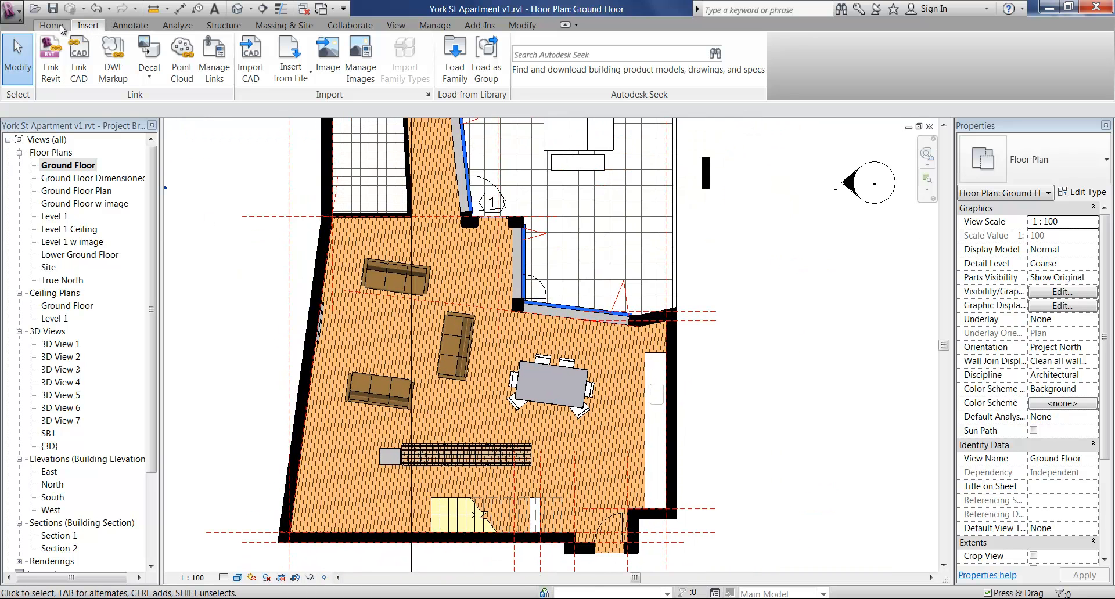
{"action": "left_click", "coordinate": [250, 9]}
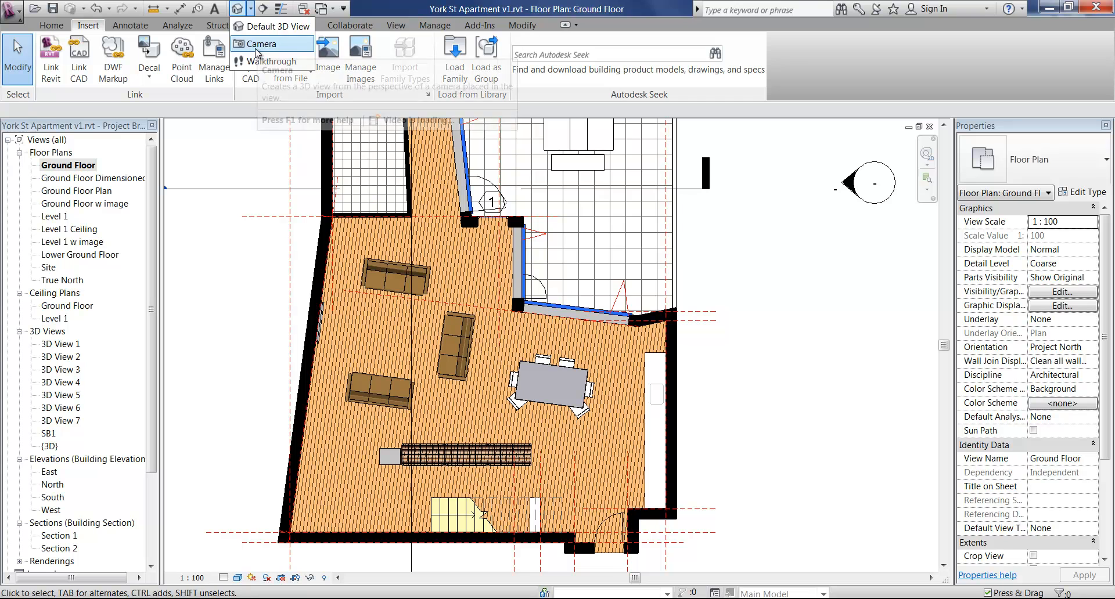
{"action": "left_click", "coordinate": [259, 47]}
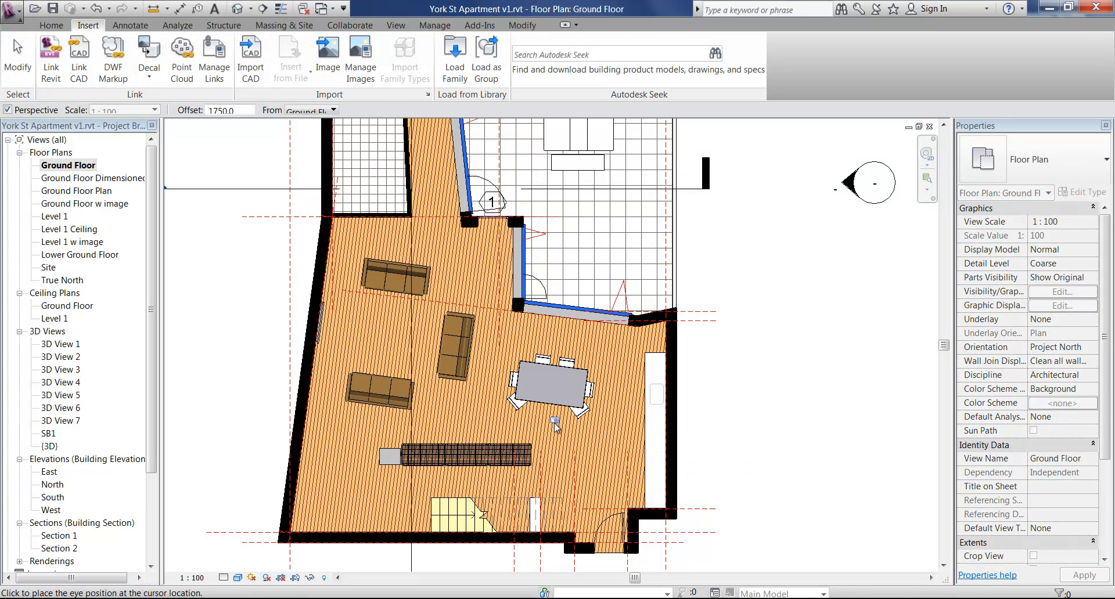
{"action": "left_click", "coordinate": [561, 431]}
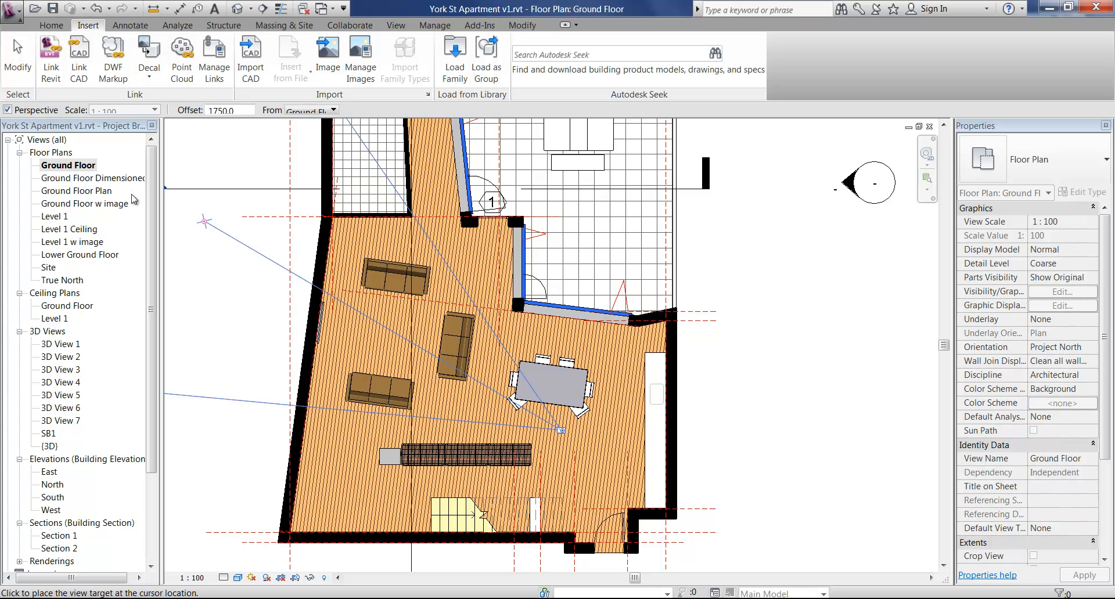
{"action": "left_click", "coordinate": [268, 142]}
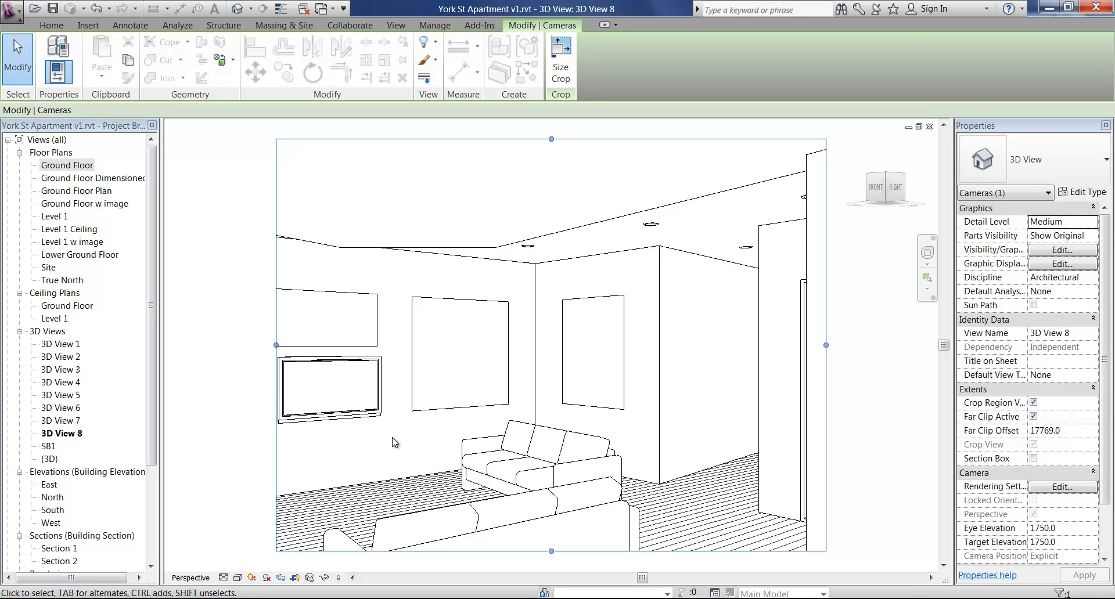
{"action": "key", "text": "Escape"}
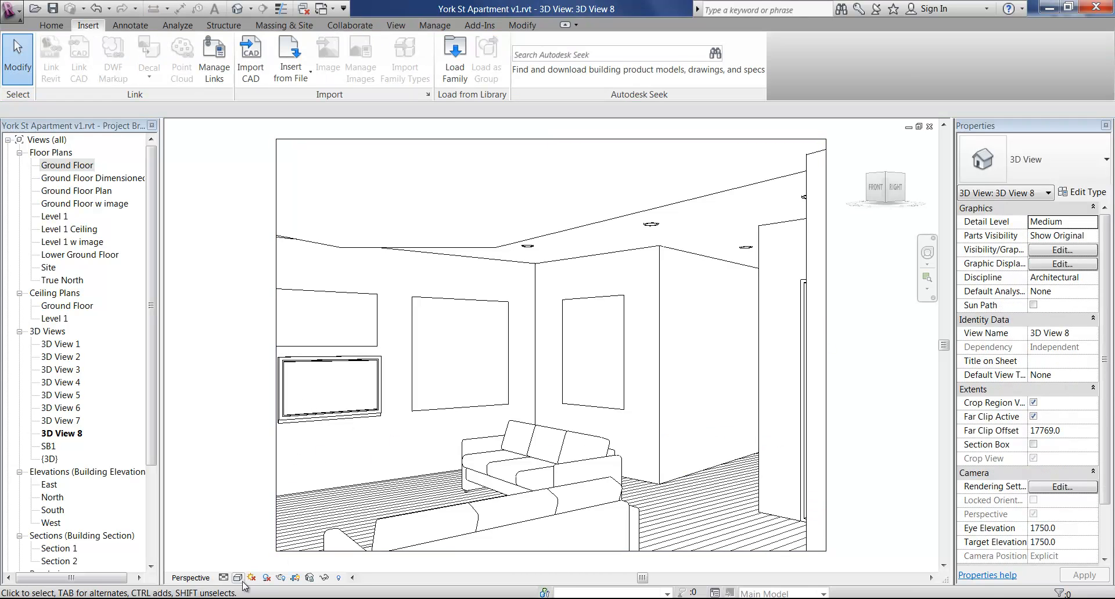
Display the new camera view in the realistic visual style and turn its shadows on.
{"action": "left_click", "coordinate": [238, 578]}
{"action": "left_click", "coordinate": [264, 563]}
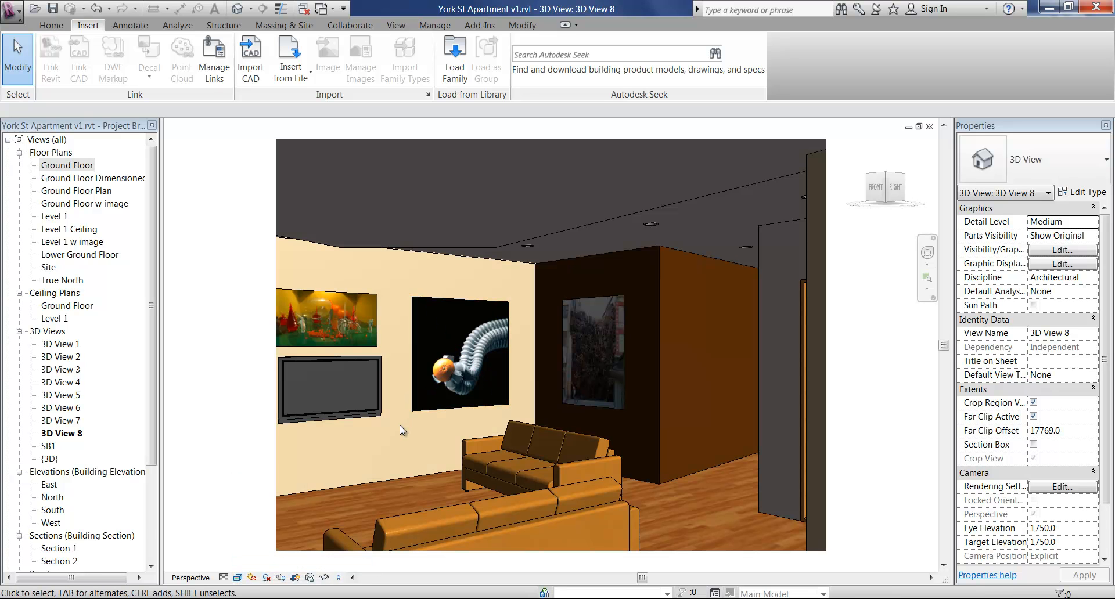
{"action": "left_click", "coordinate": [266, 578]}
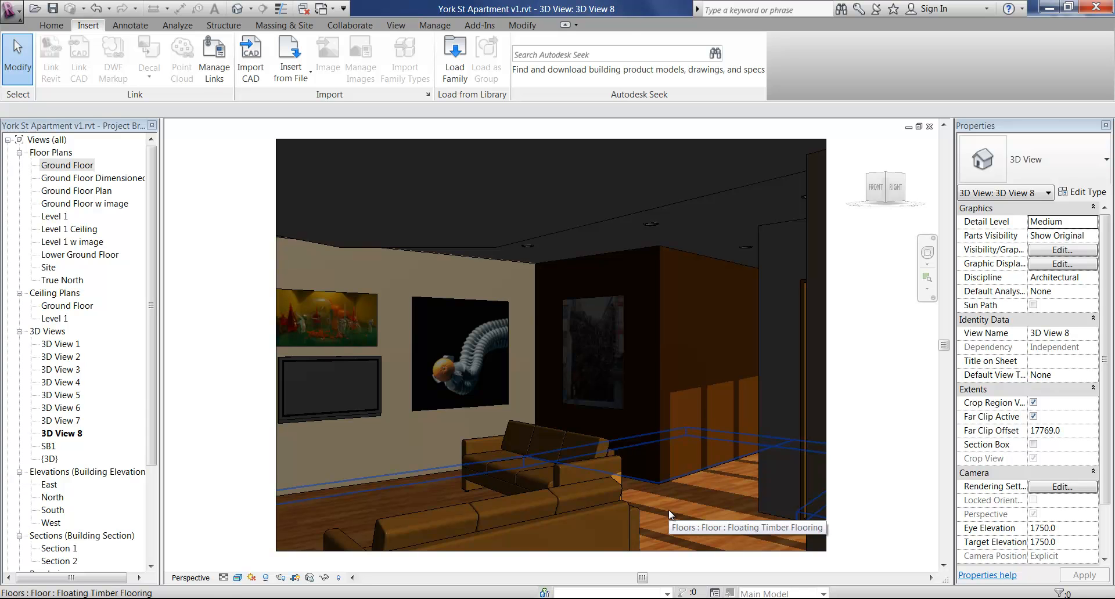
Switch the view's sun settings to a Still solar study and apply a duplicate of the Spring Equinox preset named Render Sun.
{"action": "left_click", "coordinate": [252, 578]}
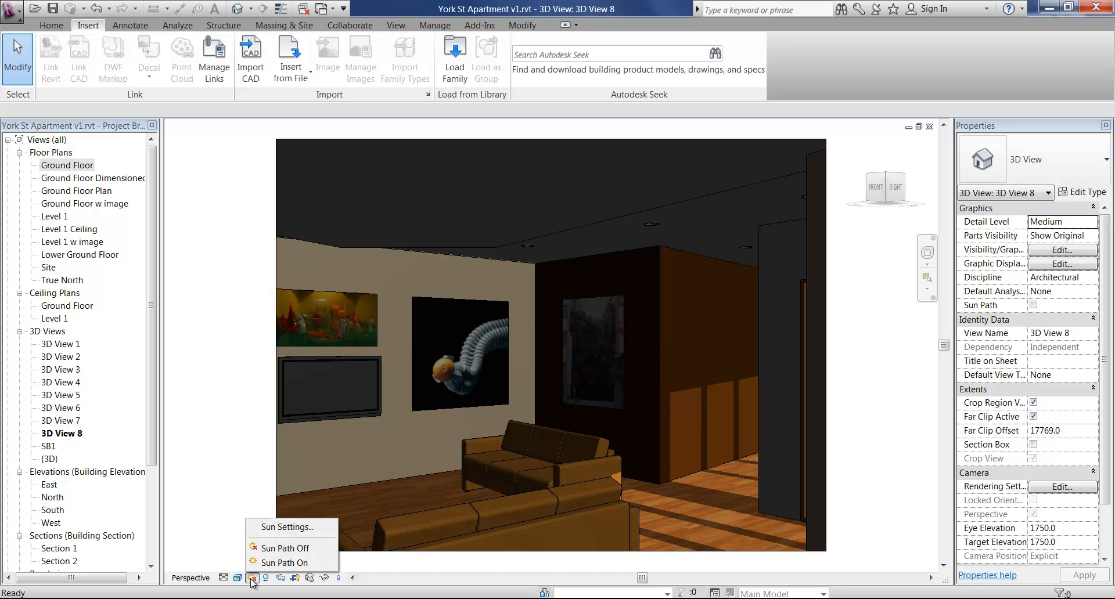
{"action": "left_click", "coordinate": [285, 528]}
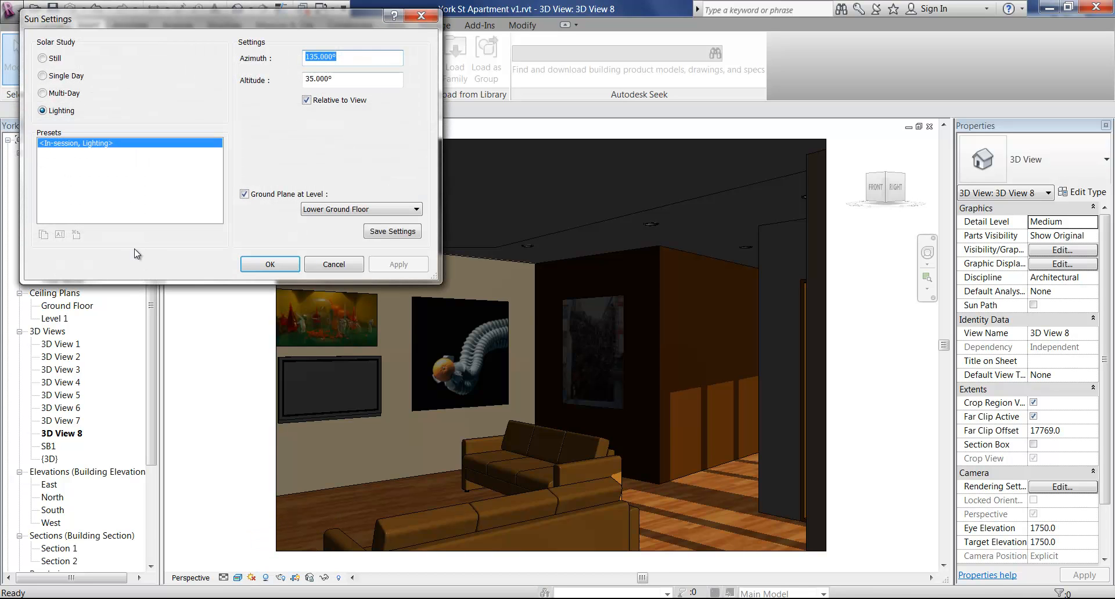
{"action": "left_click", "coordinate": [53, 60]}
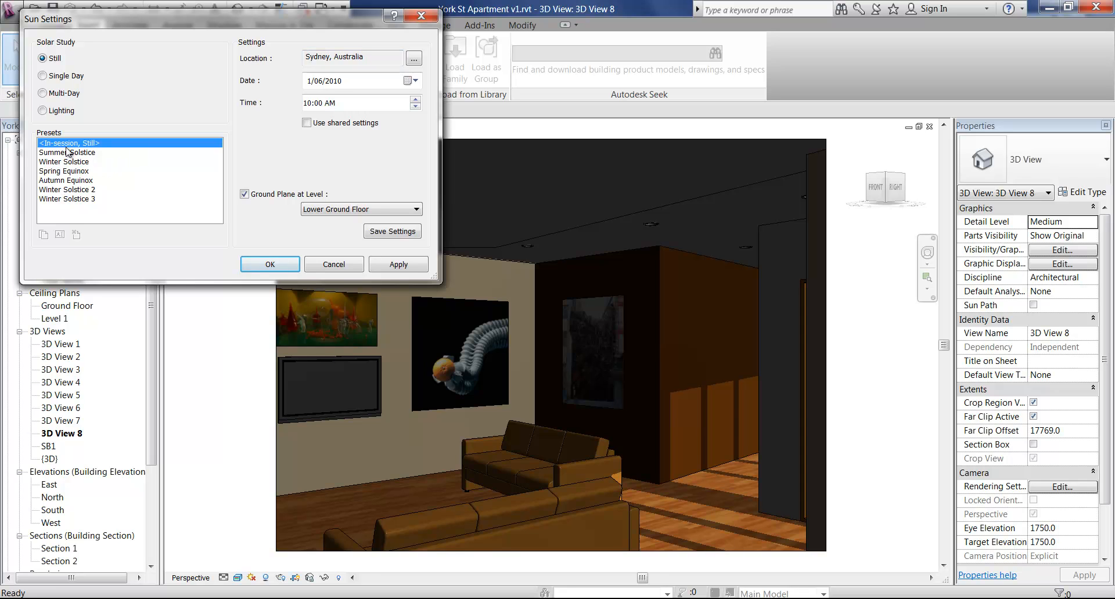
{"action": "left_click", "coordinate": [65, 198]}
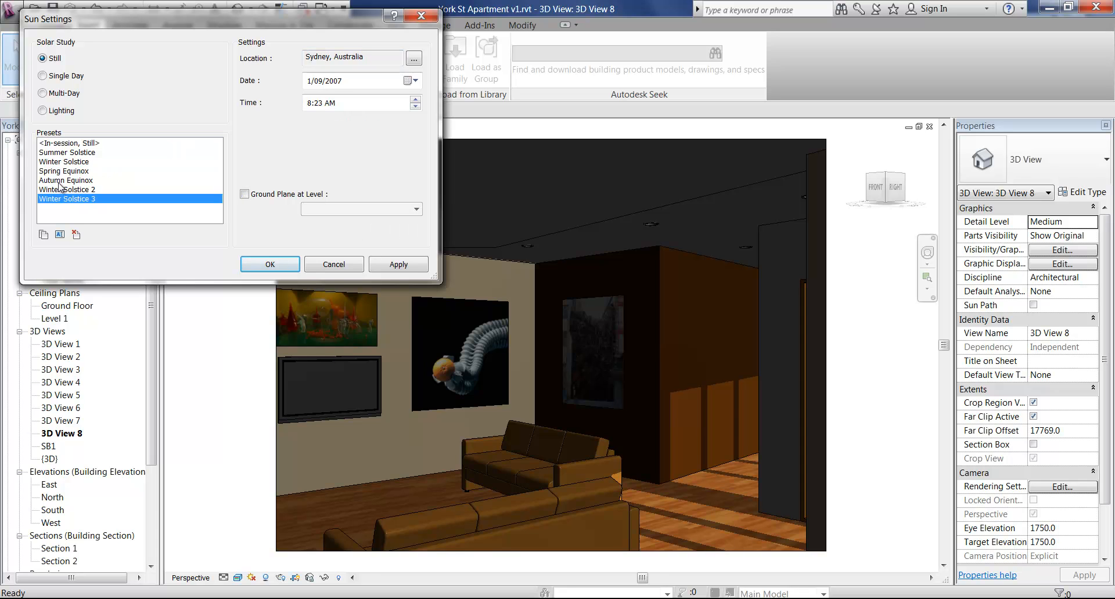
{"action": "left_click", "coordinate": [58, 171]}
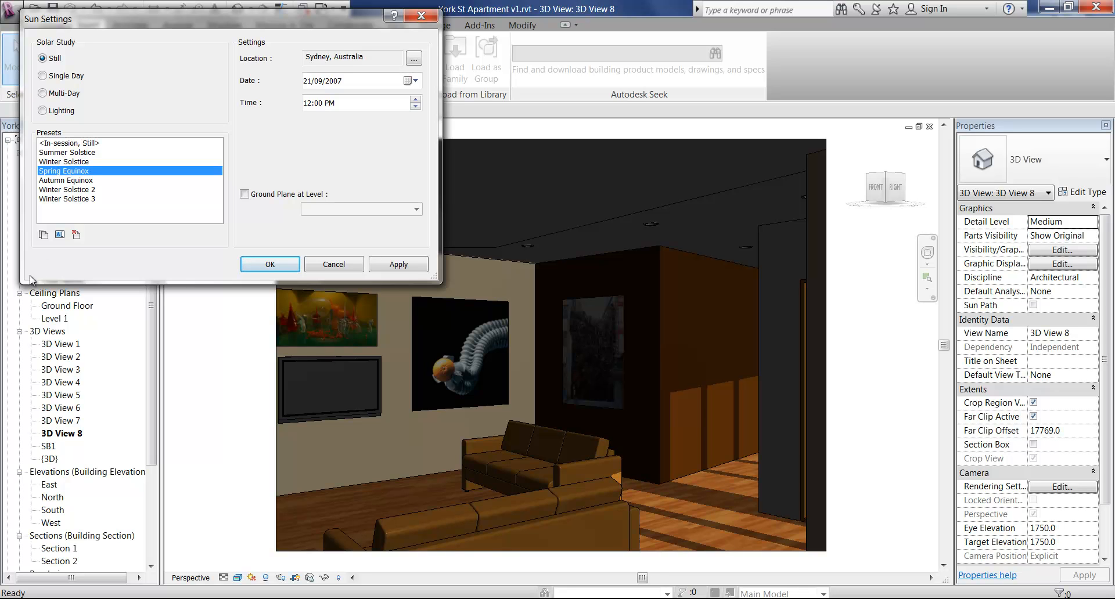
{"action": "left_click", "coordinate": [41, 237]}
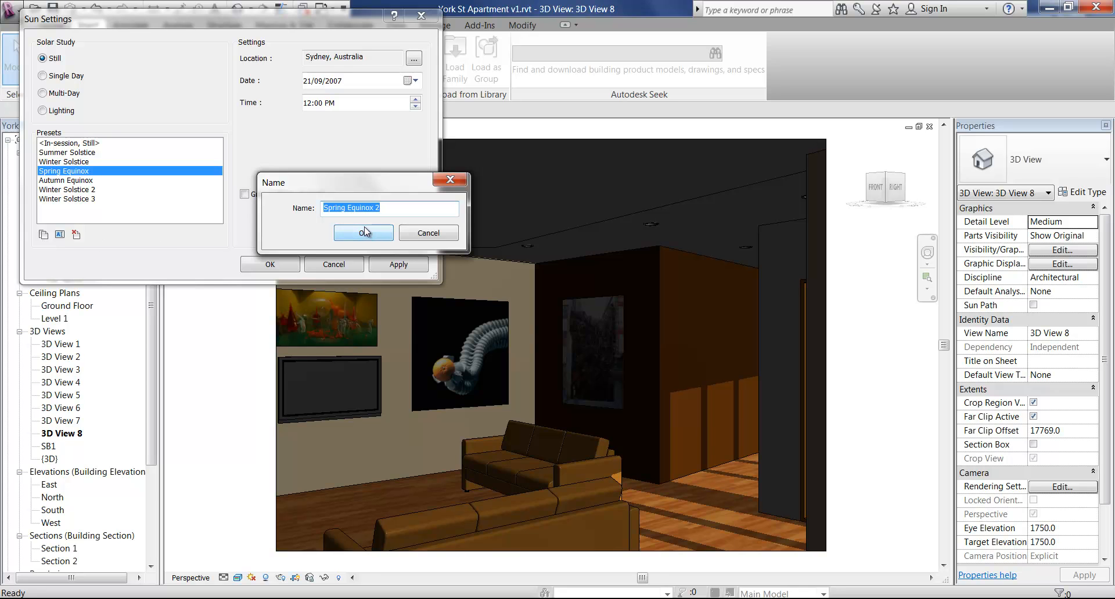
{"action": "type", "text": "Render Sun"}
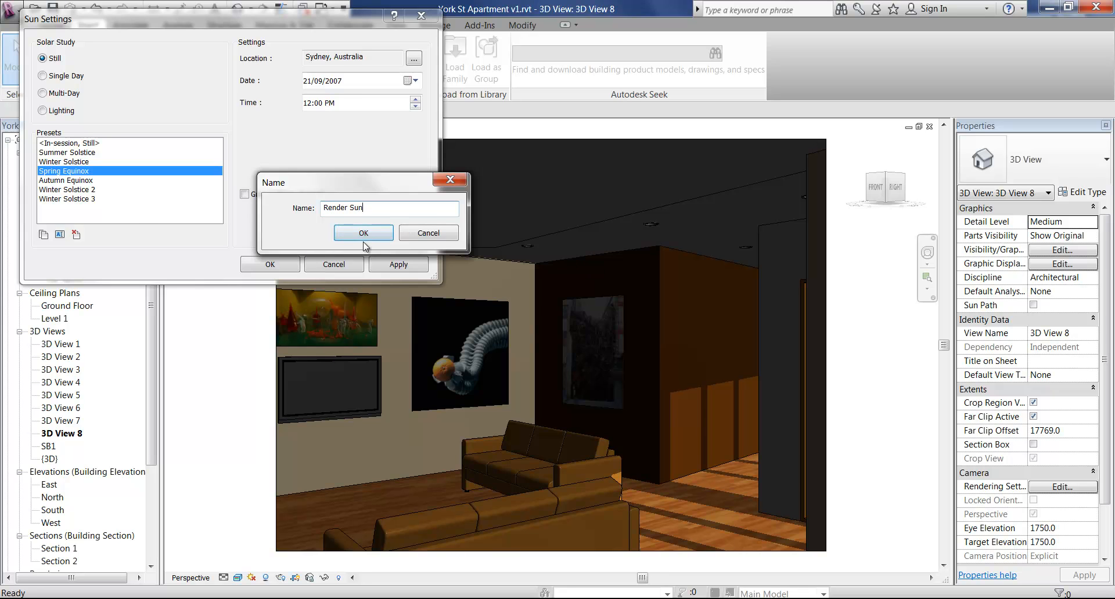
{"action": "left_click", "coordinate": [364, 235]}
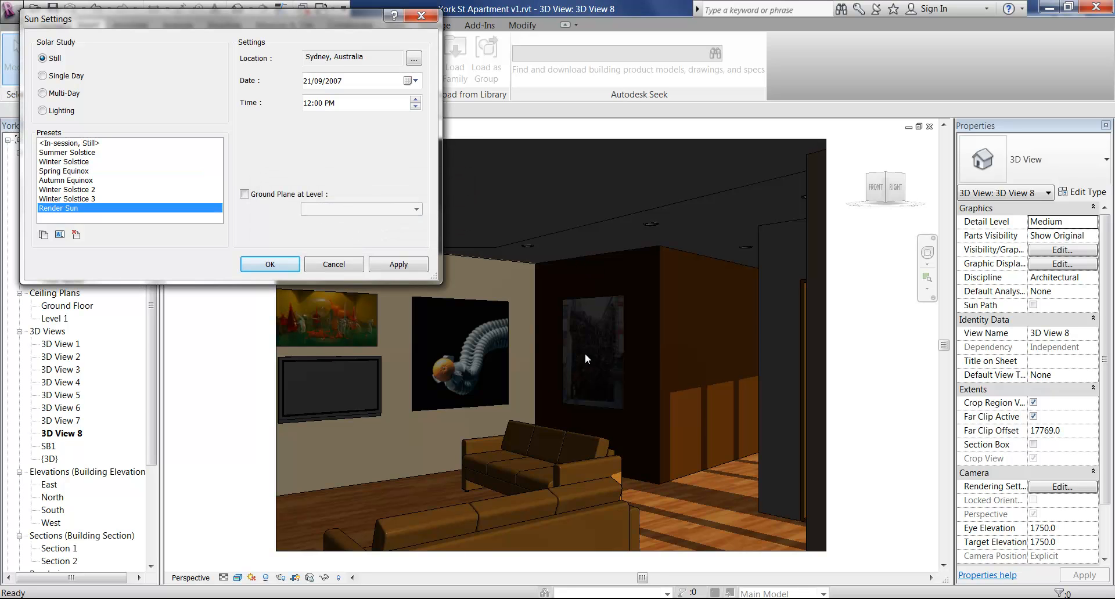
{"action": "left_click", "coordinate": [398, 265]}
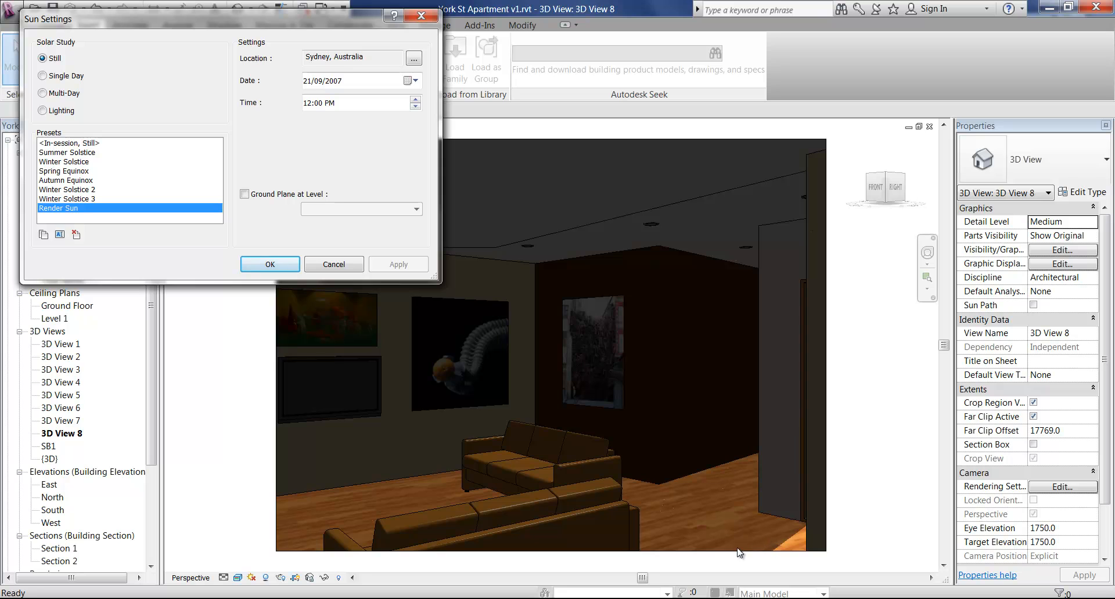
Set the Render Sun preset's time to 9:00 AM, apply it and accept the sun settings.
{"action": "left_click", "coordinate": [308, 105]}
{"action": "left_click", "coordinate": [415, 106]}
{"action": "left_click", "coordinate": [416, 106]}
{"action": "left_click", "coordinate": [415, 106]}
{"action": "left_click", "coordinate": [393, 263]}
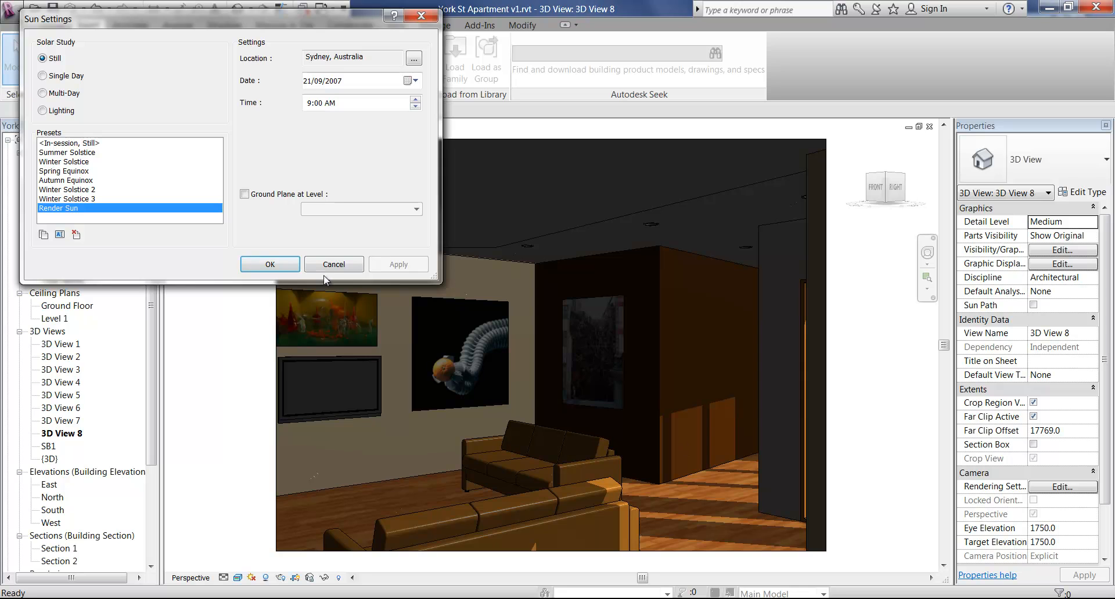
{"action": "left_click", "coordinate": [269, 266]}
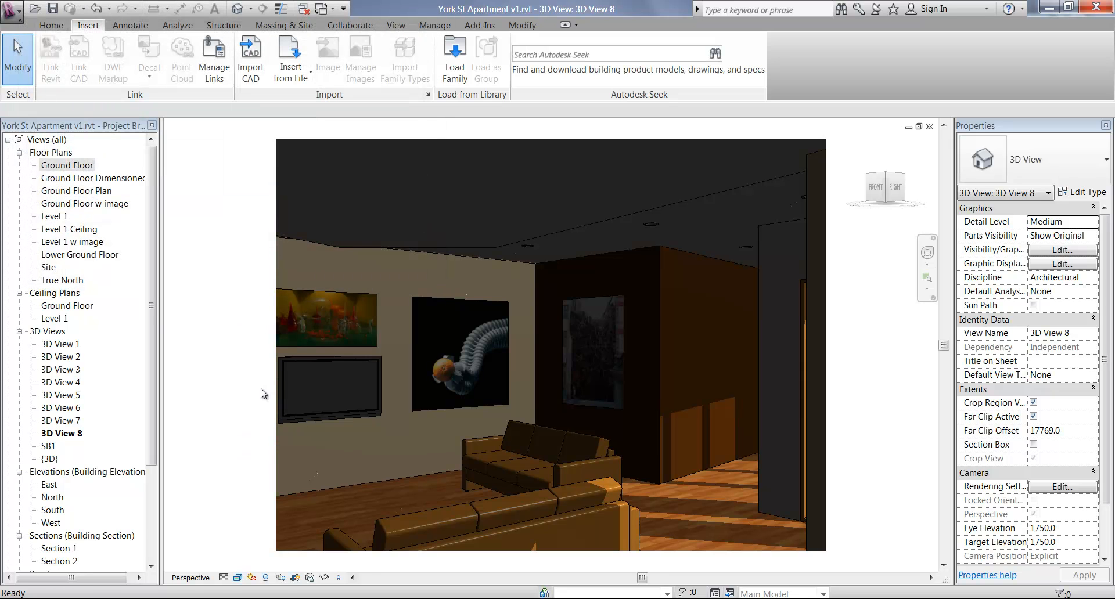
Open the rendering settings for the camera view and set the lighting scheme to Interior: Sun only.
{"action": "left_click", "coordinate": [281, 578]}
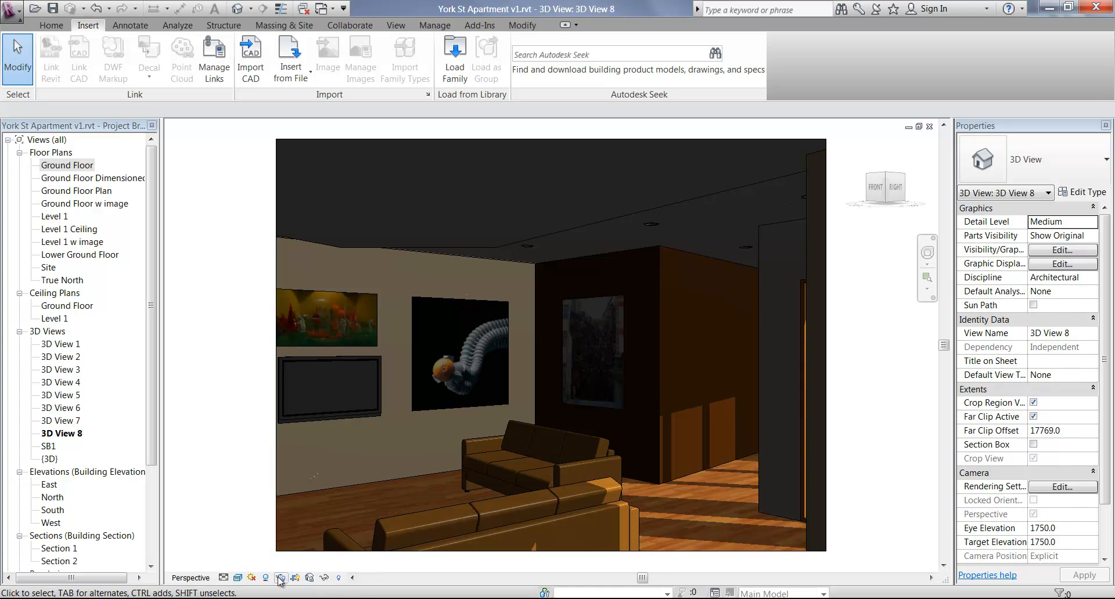
{"action": "left_click_drag", "start_coordinate": [986, 82], "coordinate": [192, 44]}
{"action": "left_click", "coordinate": [220, 231]}
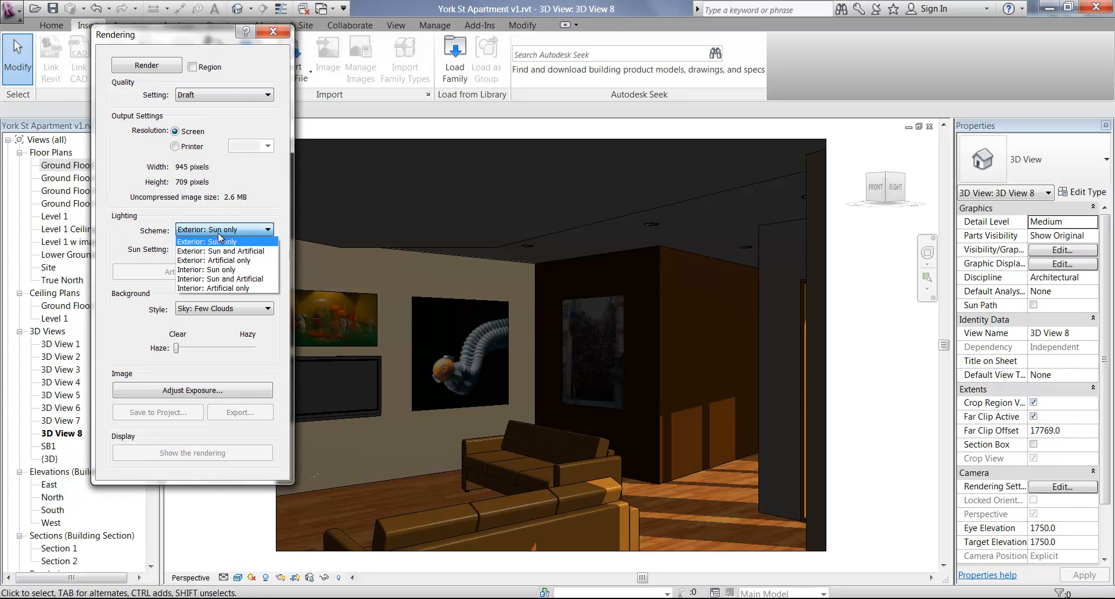
{"action": "left_click", "coordinate": [216, 271]}
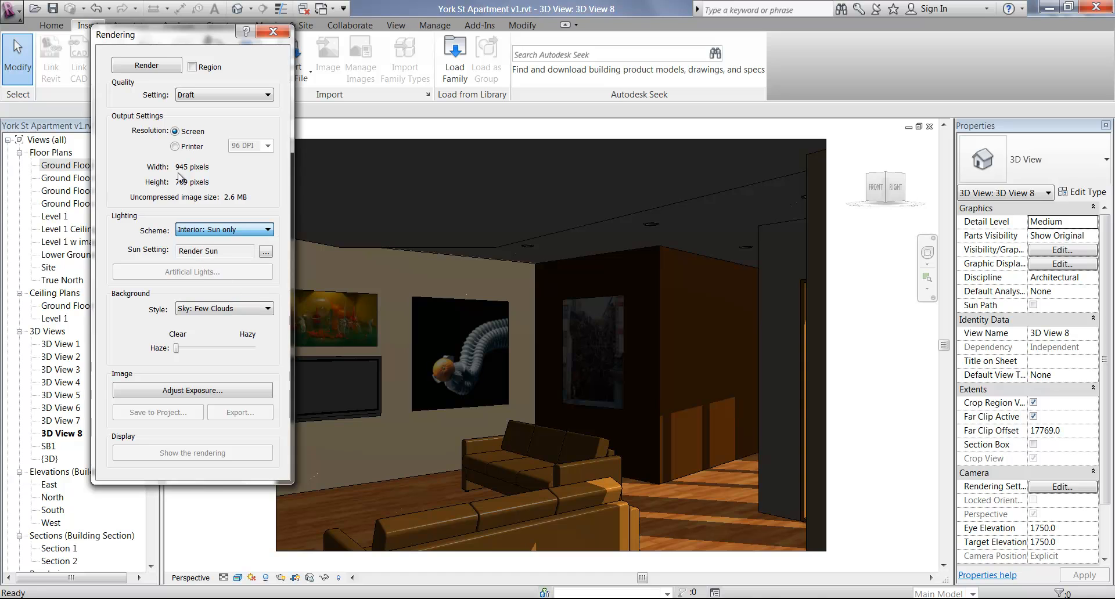
Render the camera view at Draft quality and apply an exposure value of 8.12 to the image.
{"action": "left_click", "coordinate": [144, 65]}
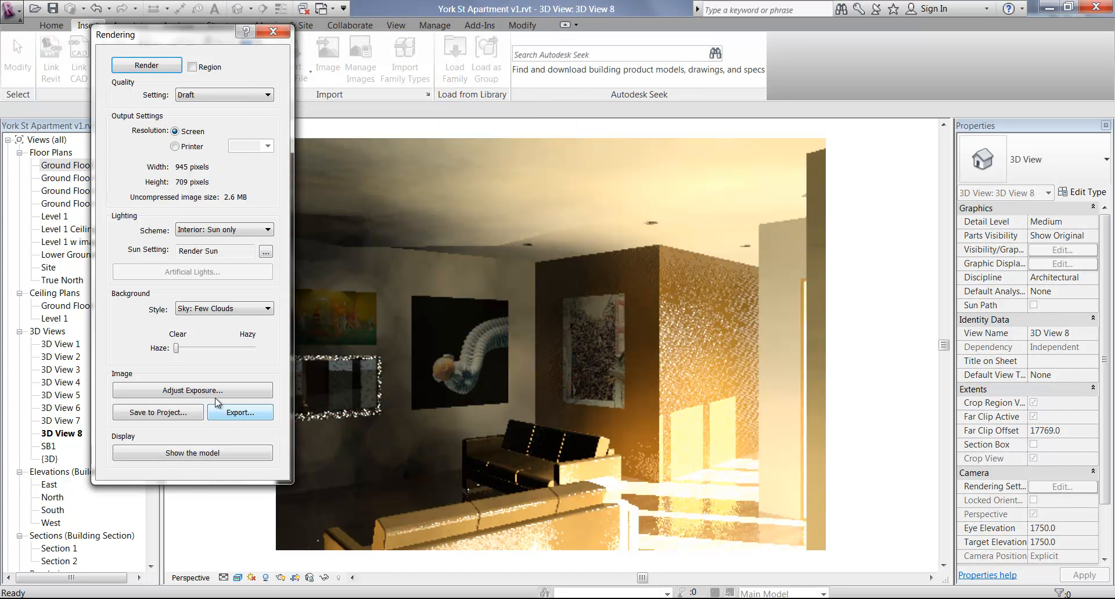
{"action": "left_click", "coordinate": [198, 394]}
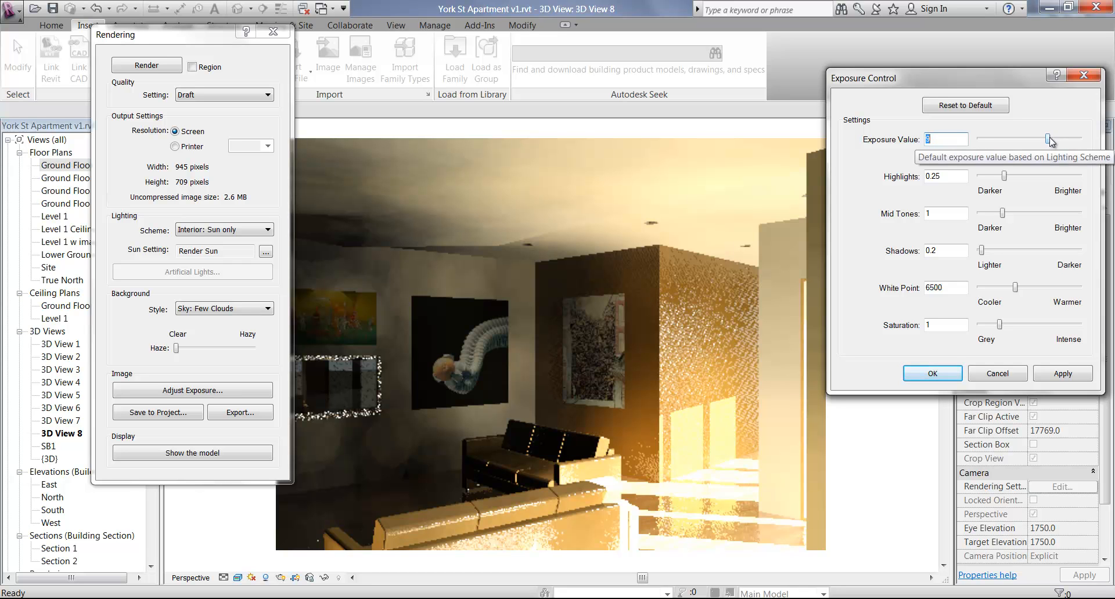
{"action": "left_click_drag", "start_coordinate": [1049, 142], "coordinate": [1045, 143]}
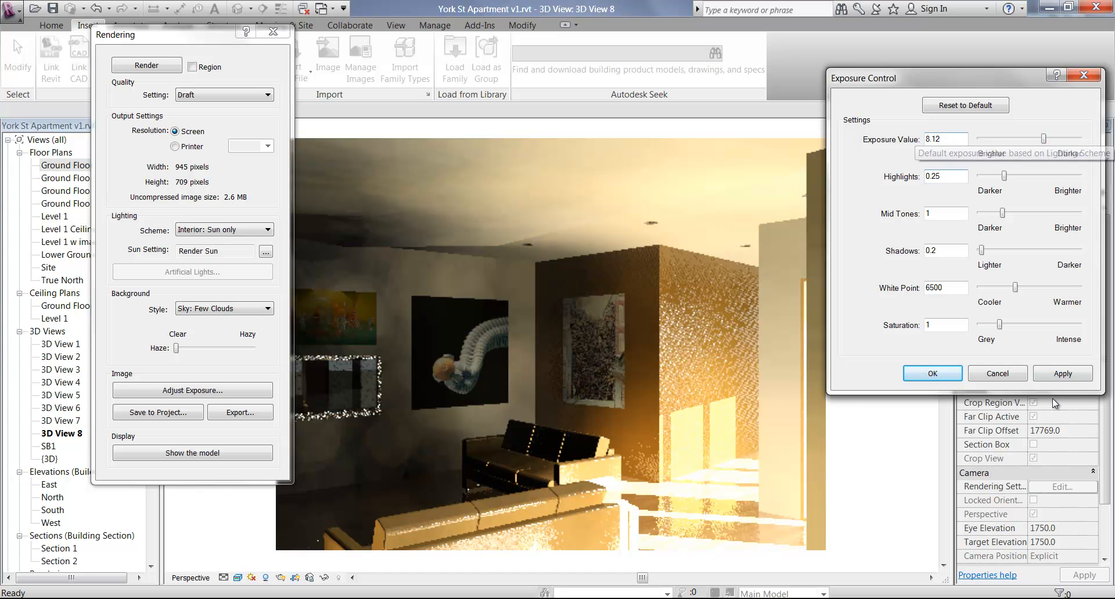
{"action": "left_click", "coordinate": [1063, 373]}
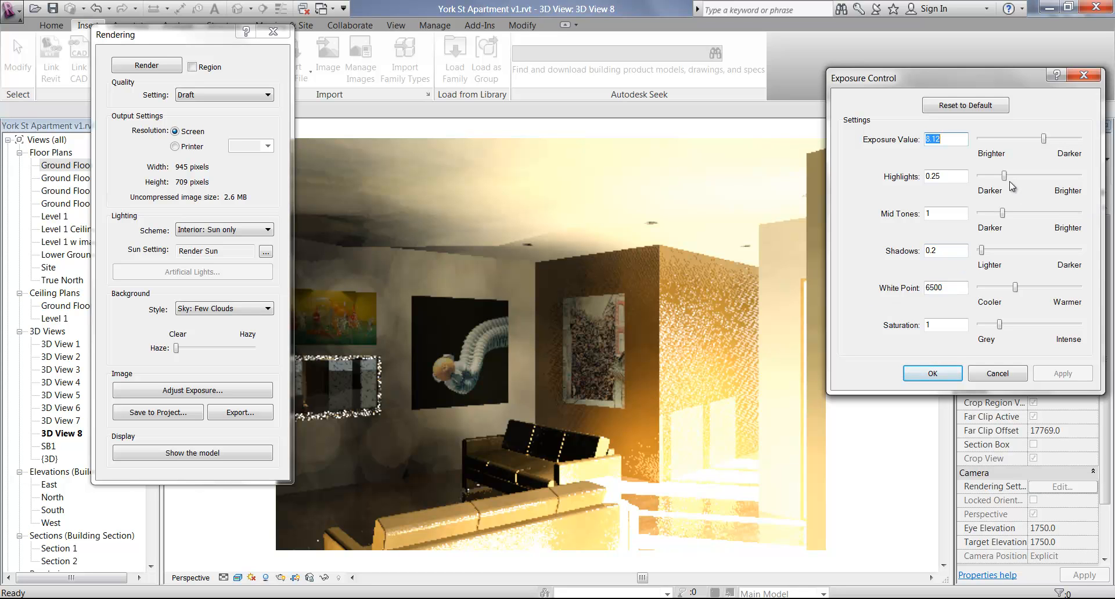
Darken the rendered image's highlights to 0.07 and apply the change.
{"action": "left_click_drag", "start_coordinate": [1007, 176], "coordinate": [992, 176]}
{"action": "left_click", "coordinate": [1063, 373]}
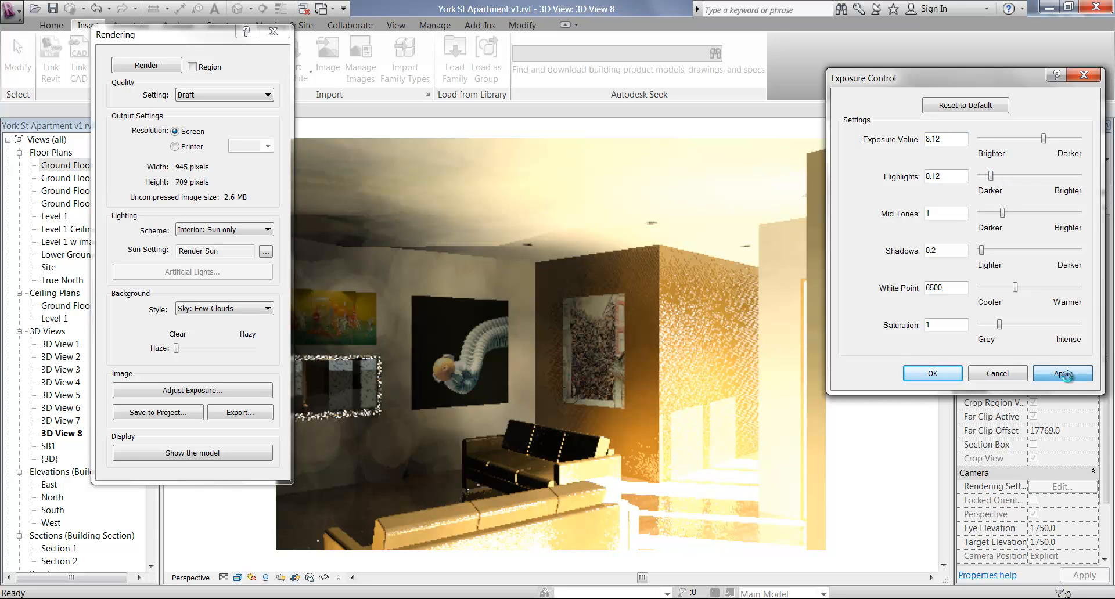
{"action": "left_click", "coordinate": [994, 177]}
{"action": "left_click_drag", "start_coordinate": [993, 177], "coordinate": [987, 177]}
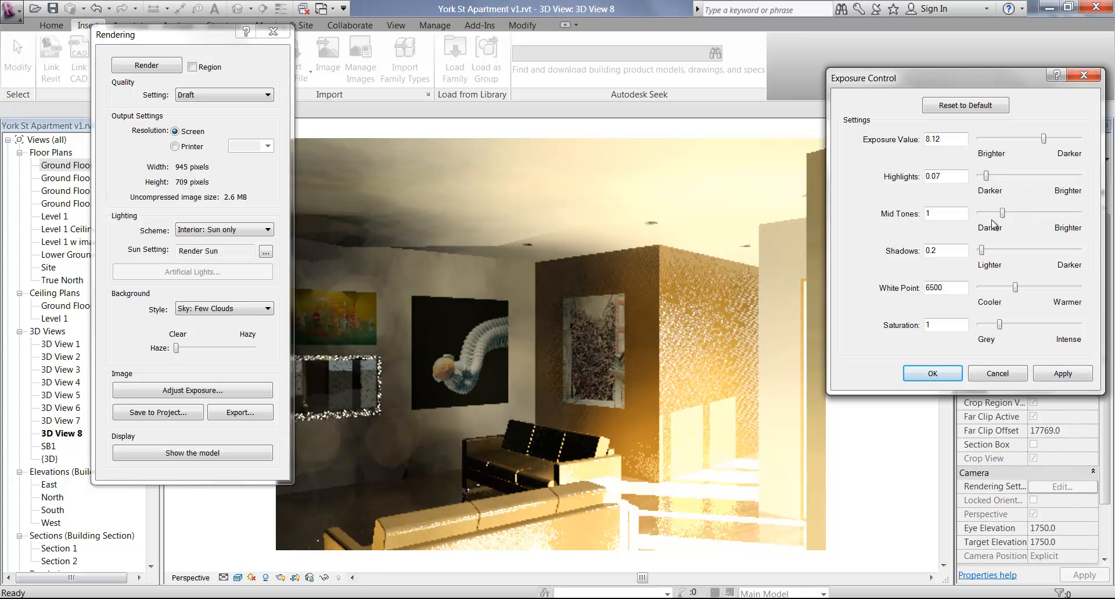
{"action": "left_click", "coordinate": [1043, 377]}
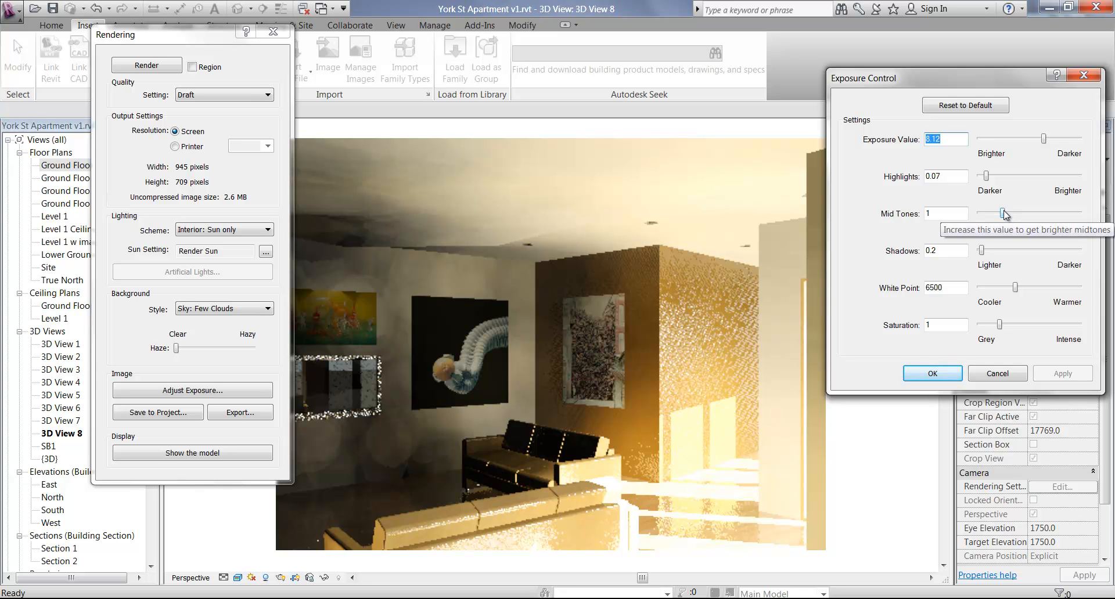
Brighten the rendered image's mid tones to 1.38 and lighten its shadows to 0.1, applying each change.
{"action": "left_click_drag", "start_coordinate": [1004, 214], "coordinate": [1014, 216]}
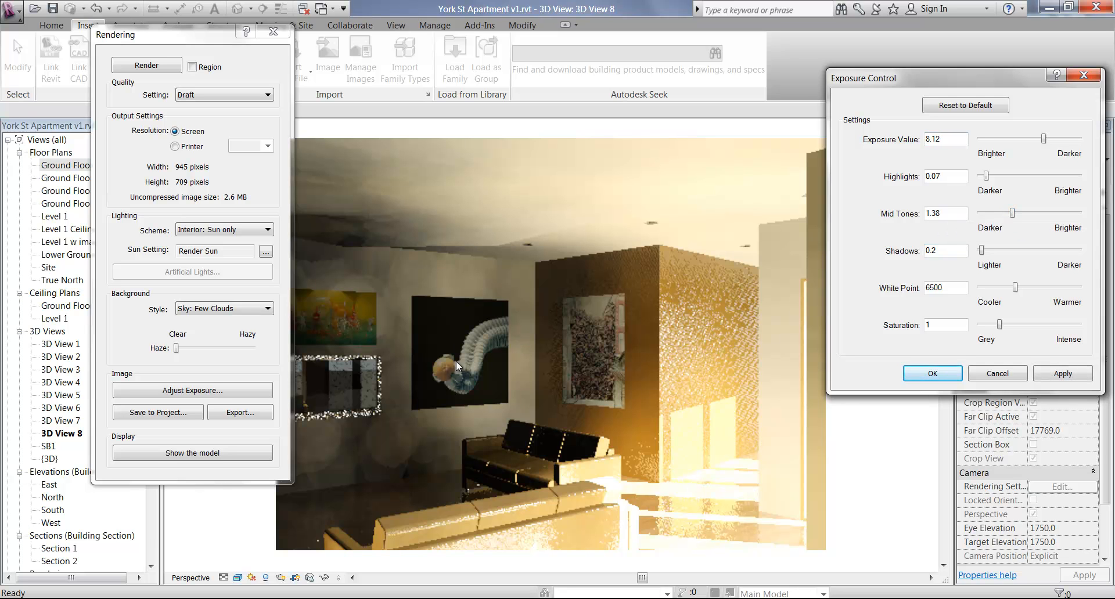
{"action": "left_click", "coordinate": [1062, 374]}
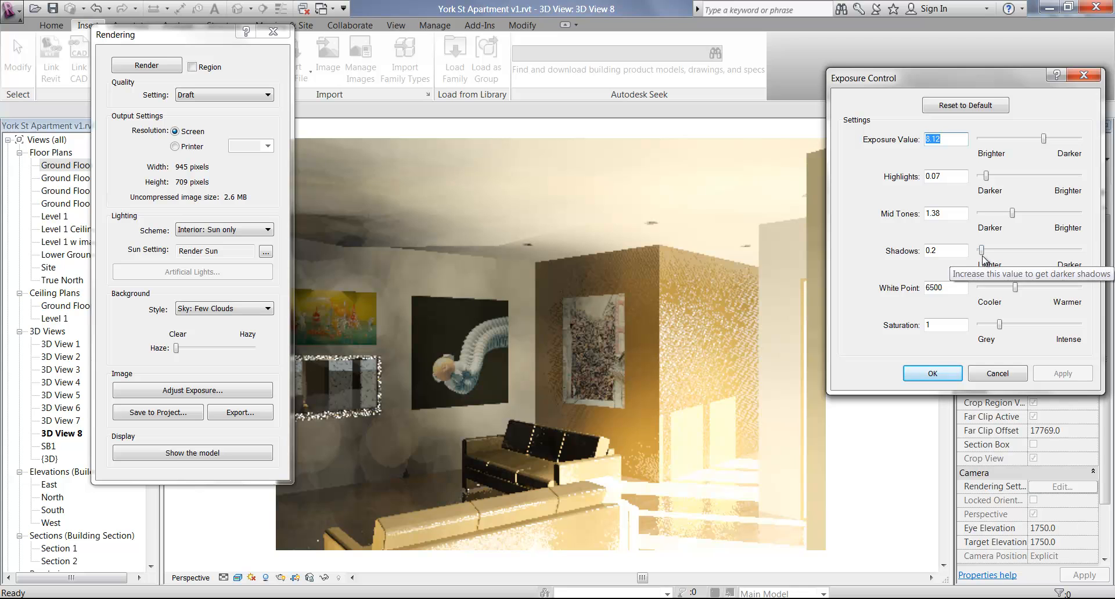
{"action": "left_click_drag", "start_coordinate": [983, 250], "coordinate": [979, 251]}
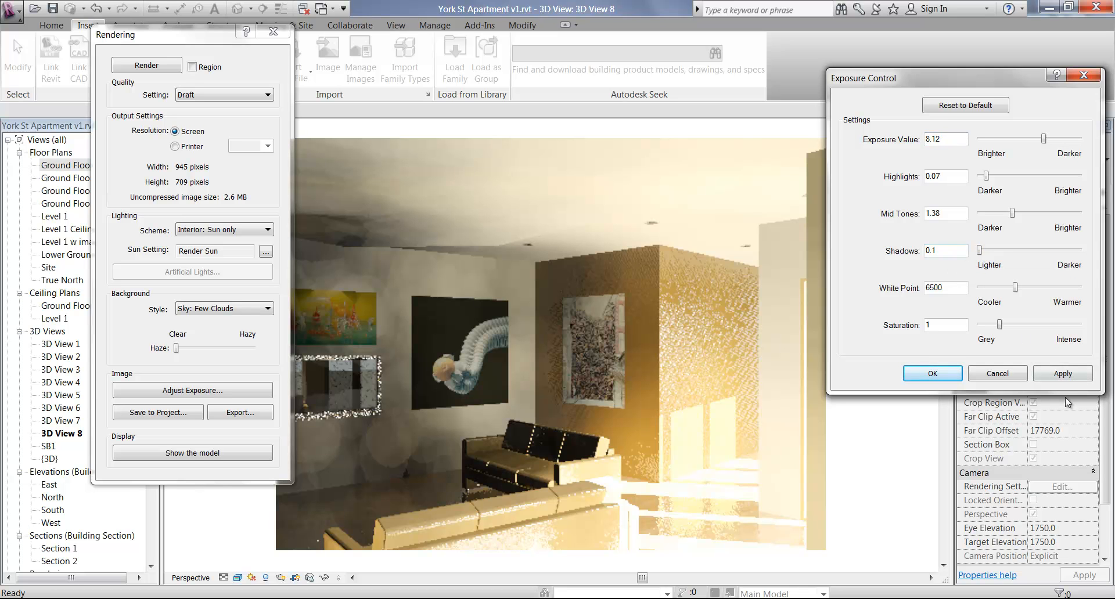
{"action": "left_click", "coordinate": [1061, 374]}
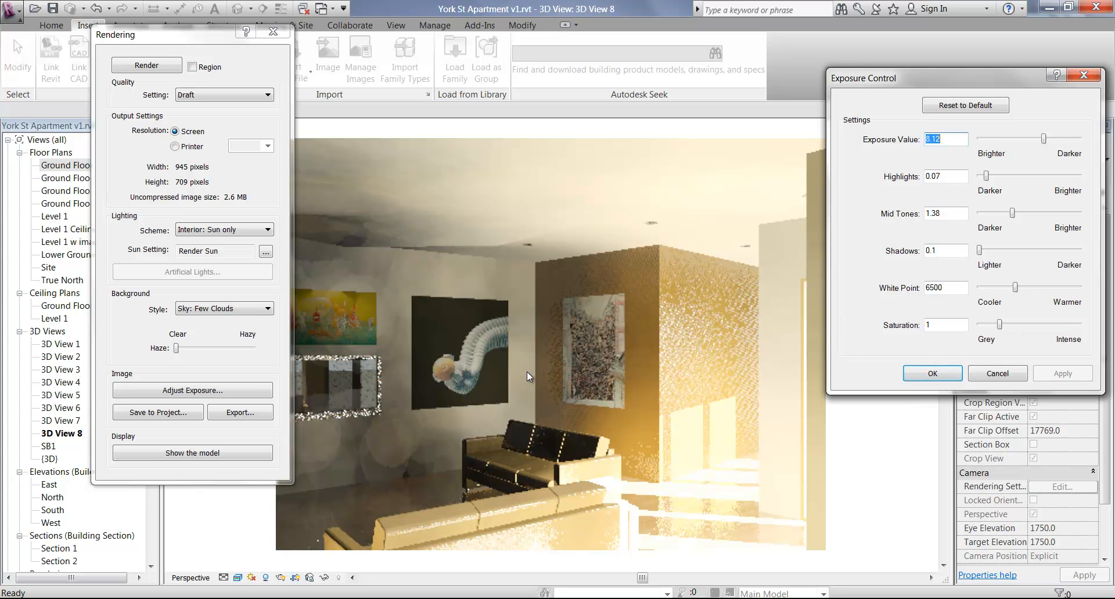
Cool the rendered image by lowering its white point to 4611.6 and apply it.
{"action": "left_click_drag", "start_coordinate": [1016, 288], "coordinate": [1008, 293]}
{"action": "left_click", "coordinate": [1058, 373]}
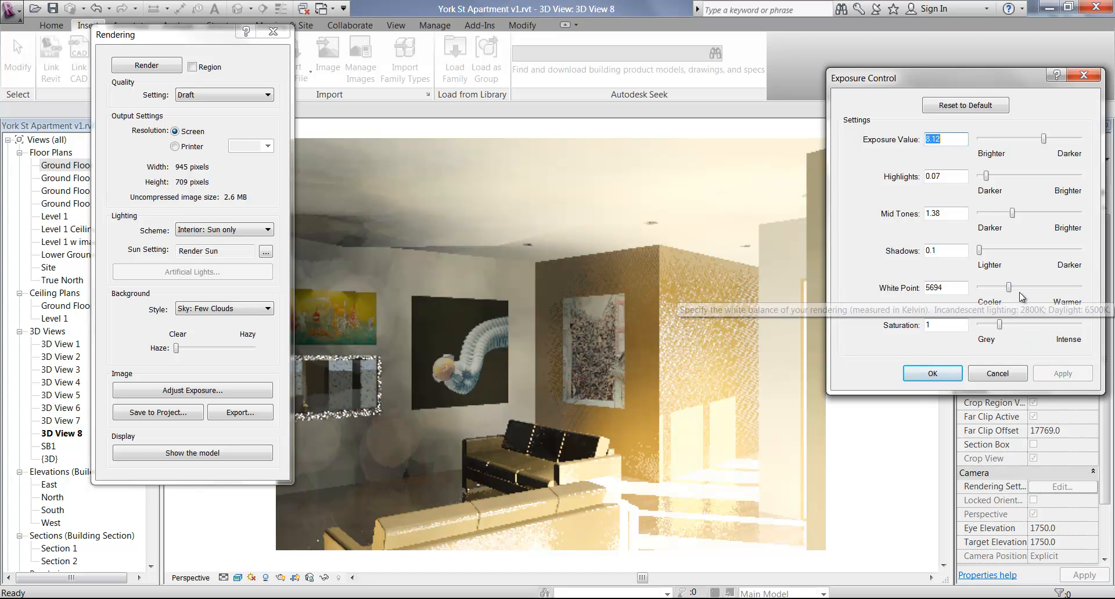
{"action": "left_click_drag", "start_coordinate": [1010, 292], "coordinate": [1001, 288]}
{"action": "left_click", "coordinate": [1056, 373]}
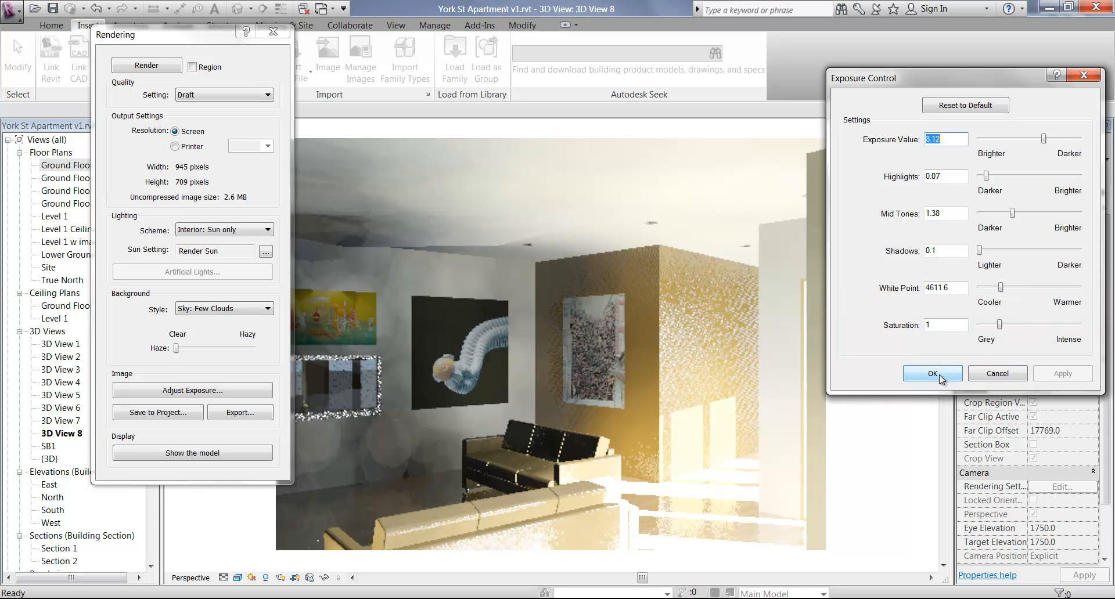
Reduce the rendered image's saturation to 0.9, apply it and accept the exposure settings.
{"action": "left_click", "coordinate": [999, 324]}
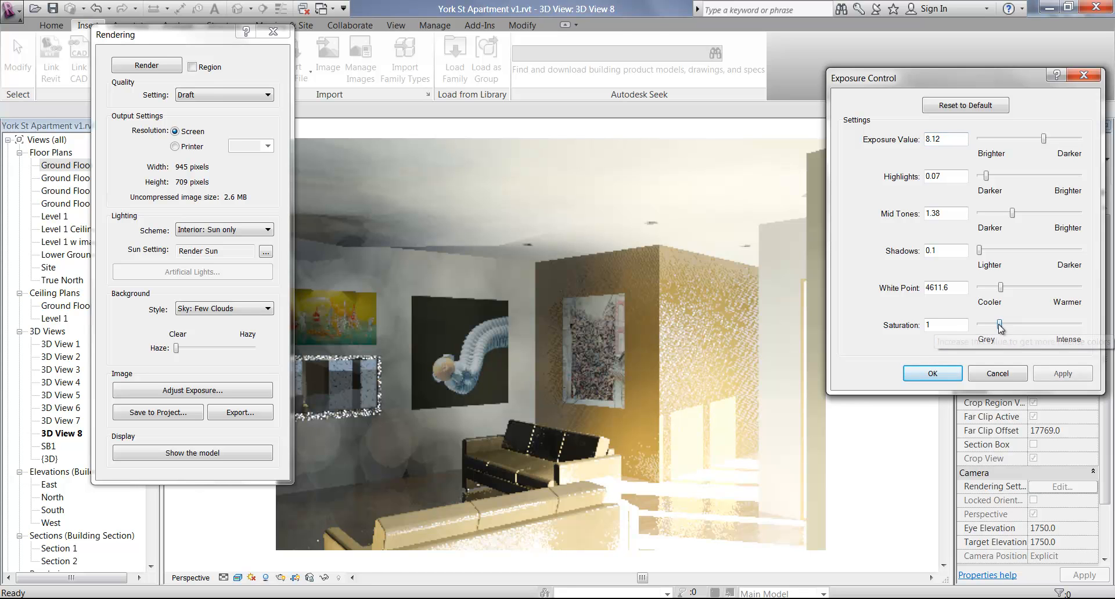
{"action": "left_click_drag", "start_coordinate": [999, 324], "coordinate": [995, 325]}
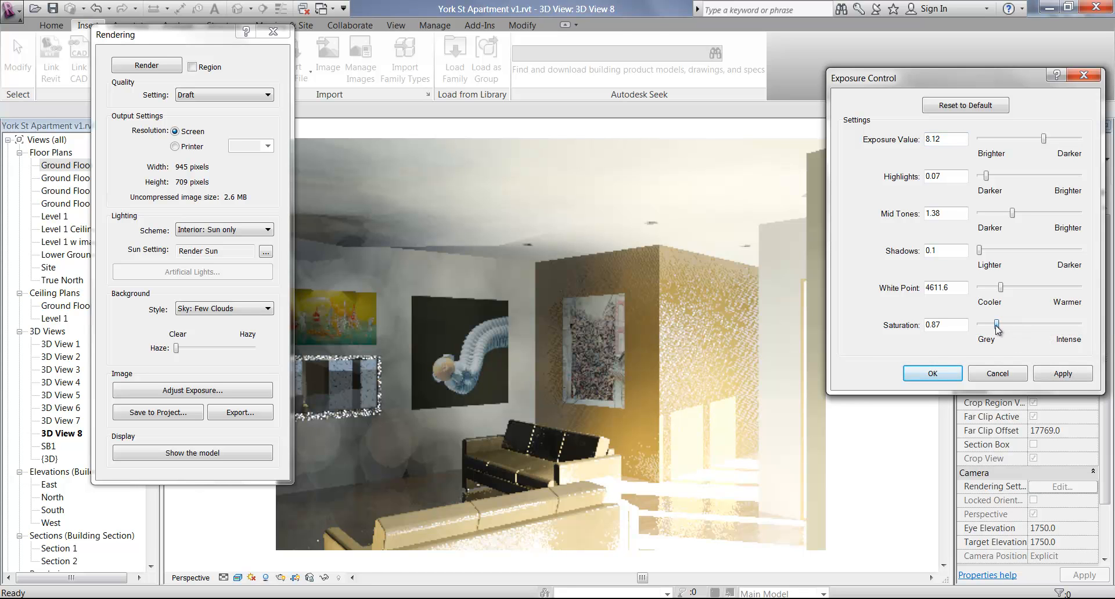
{"action": "left_click", "coordinate": [1056, 375]}
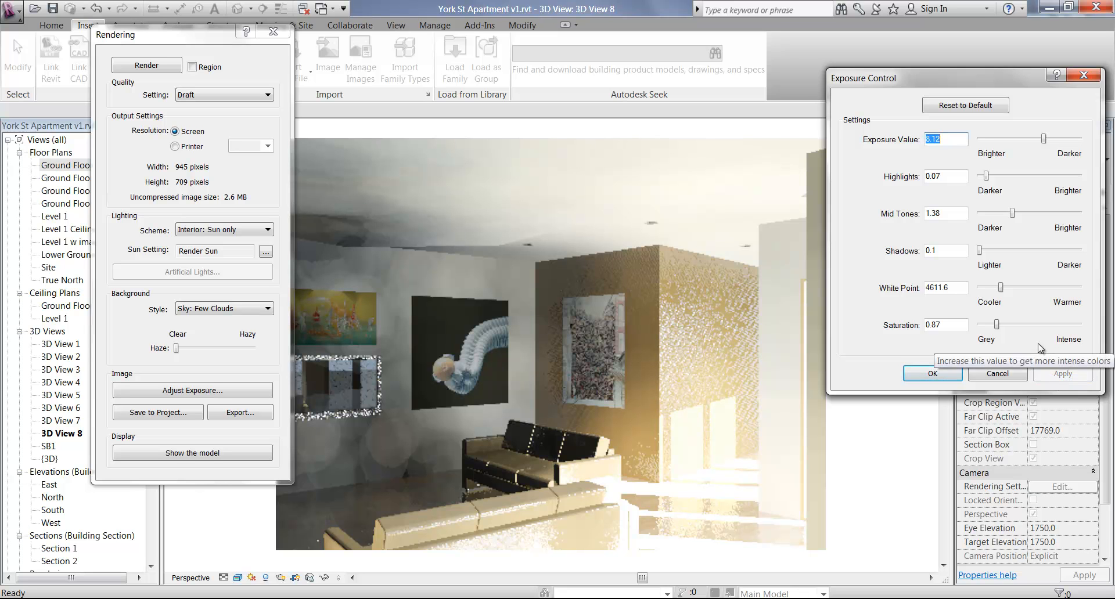
{"action": "left_click_drag", "start_coordinate": [998, 326], "coordinate": [998, 326]}
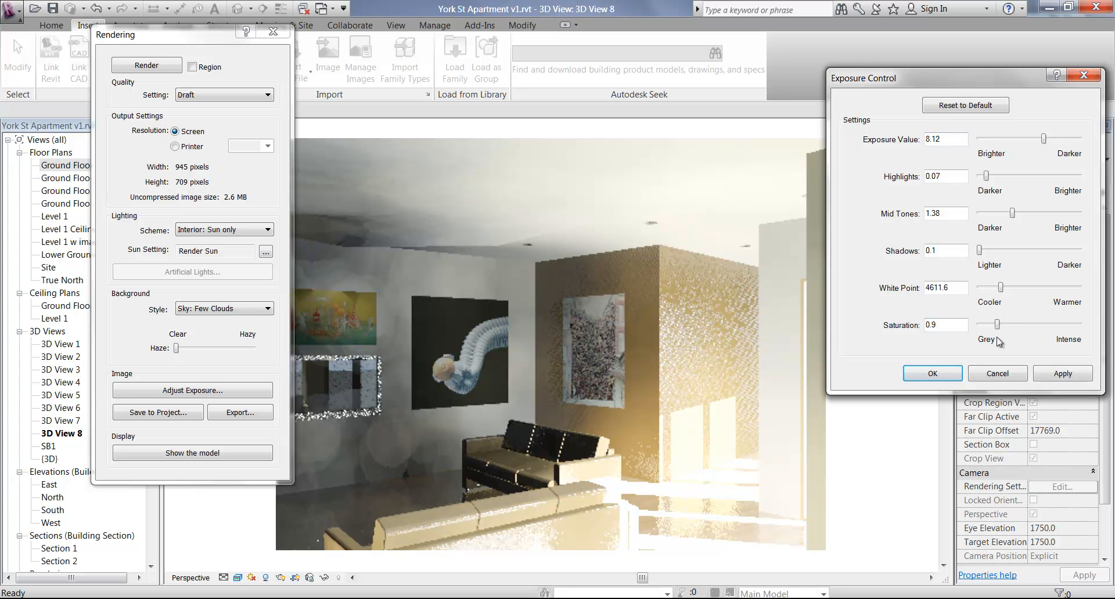
{"action": "left_click", "coordinate": [1051, 375]}
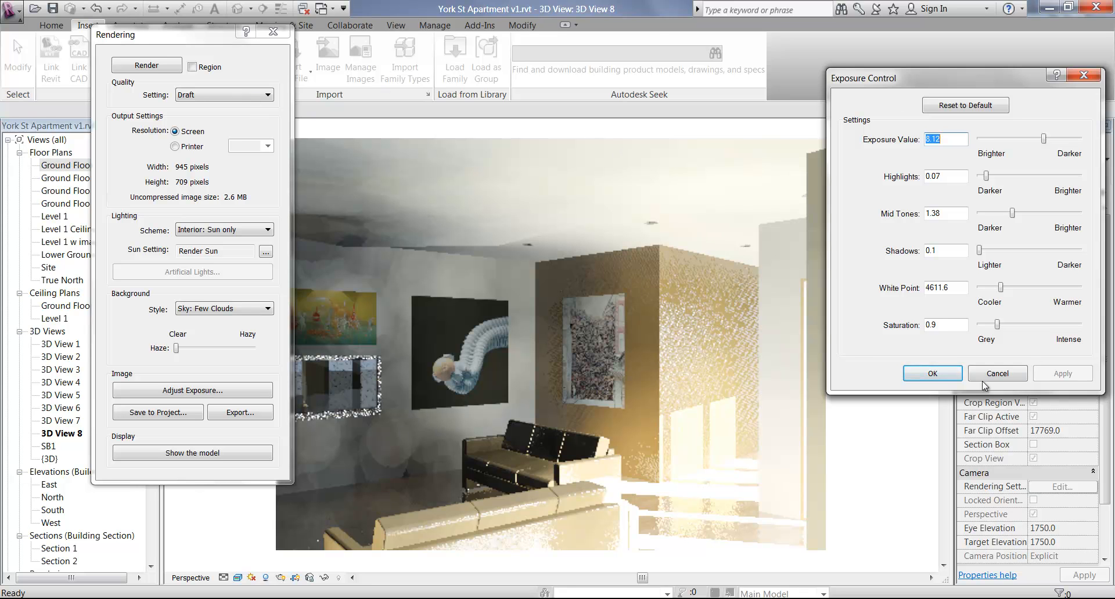
{"action": "left_click", "coordinate": [933, 373]}
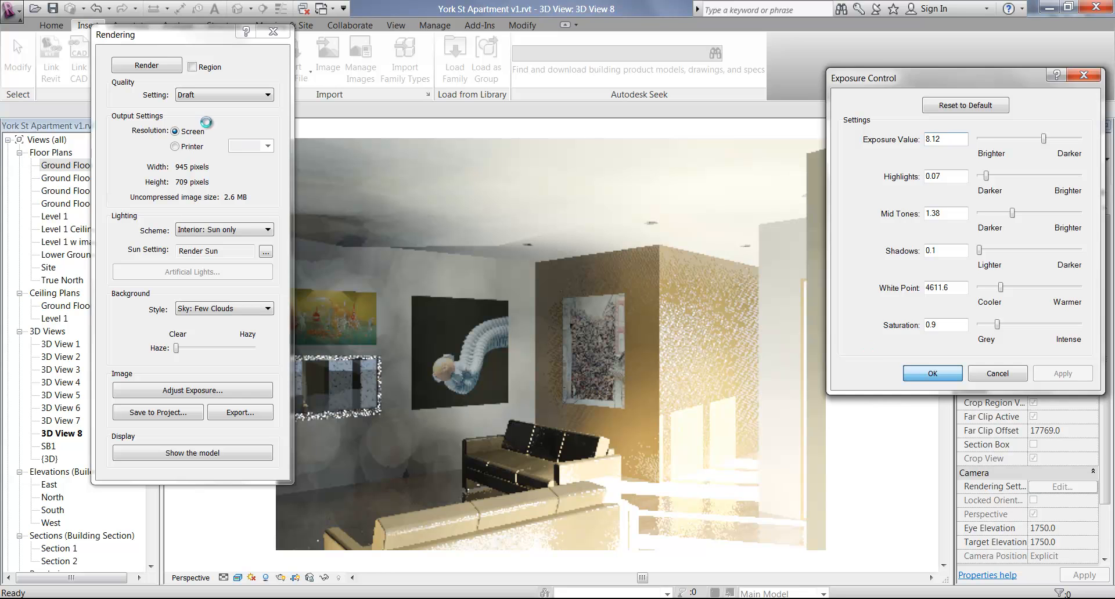
Set the rendering quality to Medium and look through the other quality options.
{"action": "left_click", "coordinate": [204, 95]}
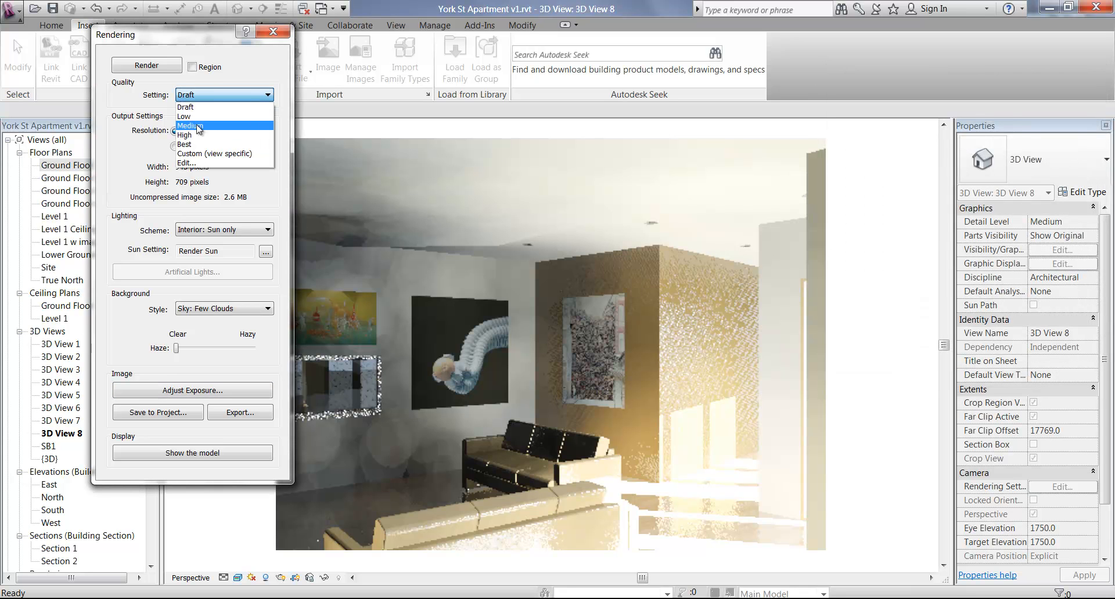
{"action": "left_click", "coordinate": [197, 126]}
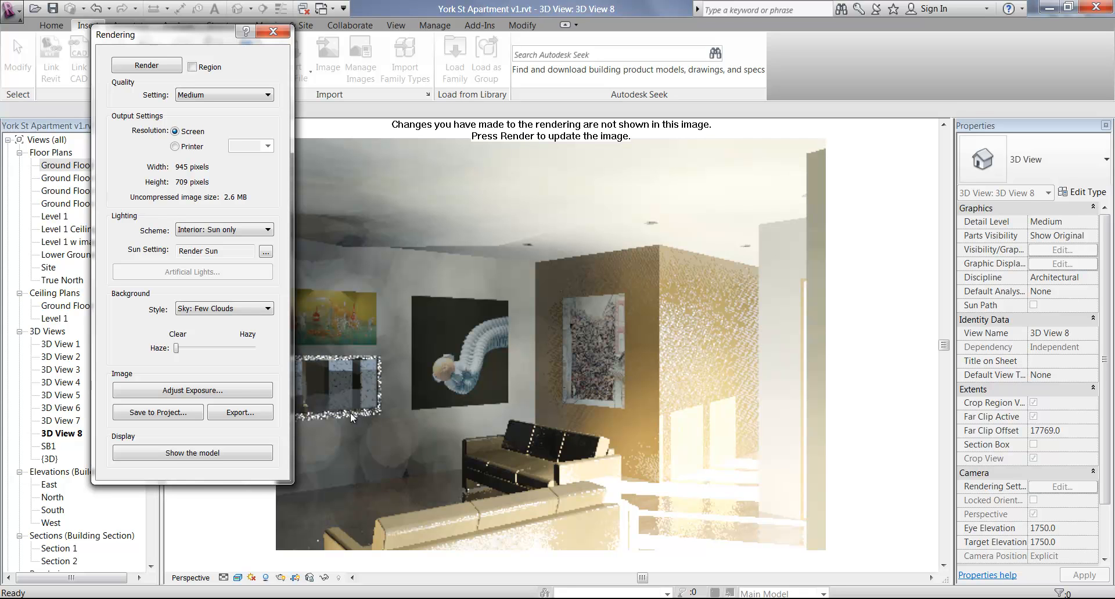
{"action": "left_click", "coordinate": [223, 94]}
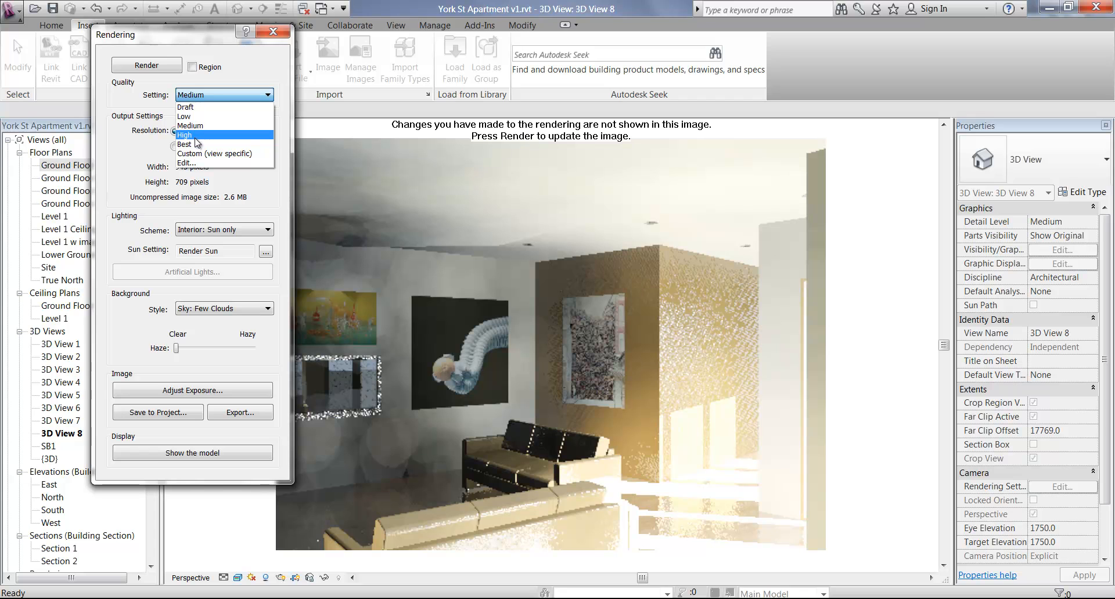
{"action": "left_click", "coordinate": [213, 95]}
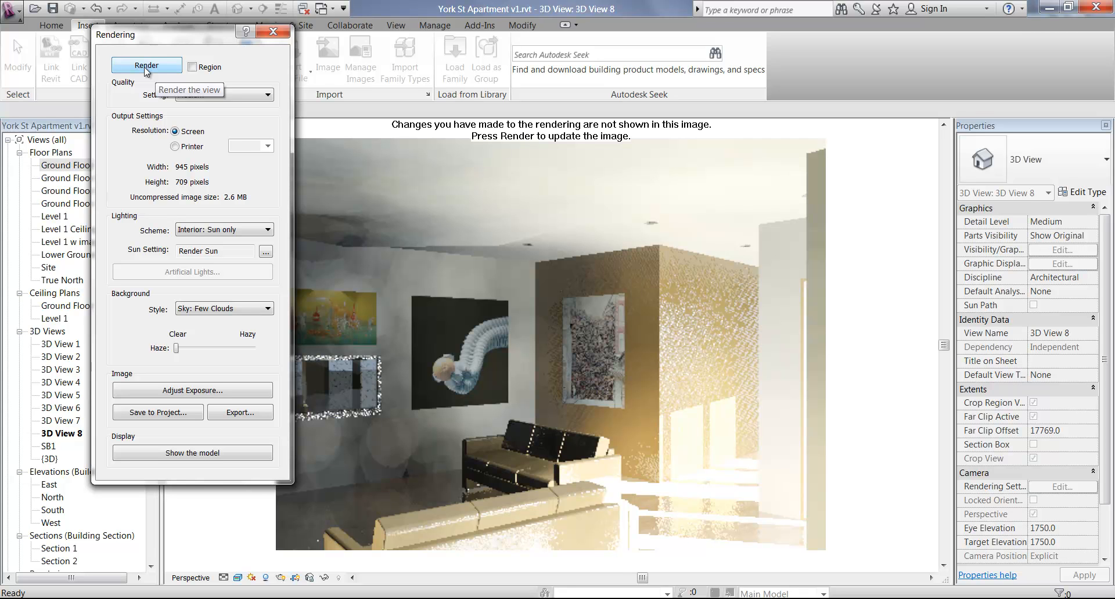
Set the rendering quality to Low and render the camera view again.
{"action": "left_click", "coordinate": [218, 97]}
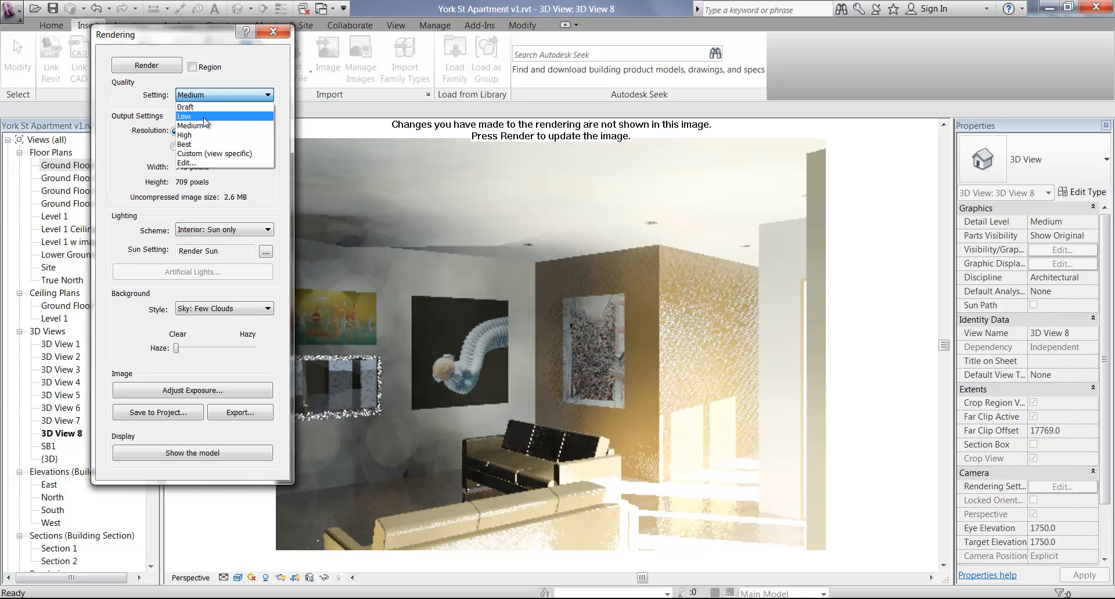
{"action": "left_click", "coordinate": [204, 117]}
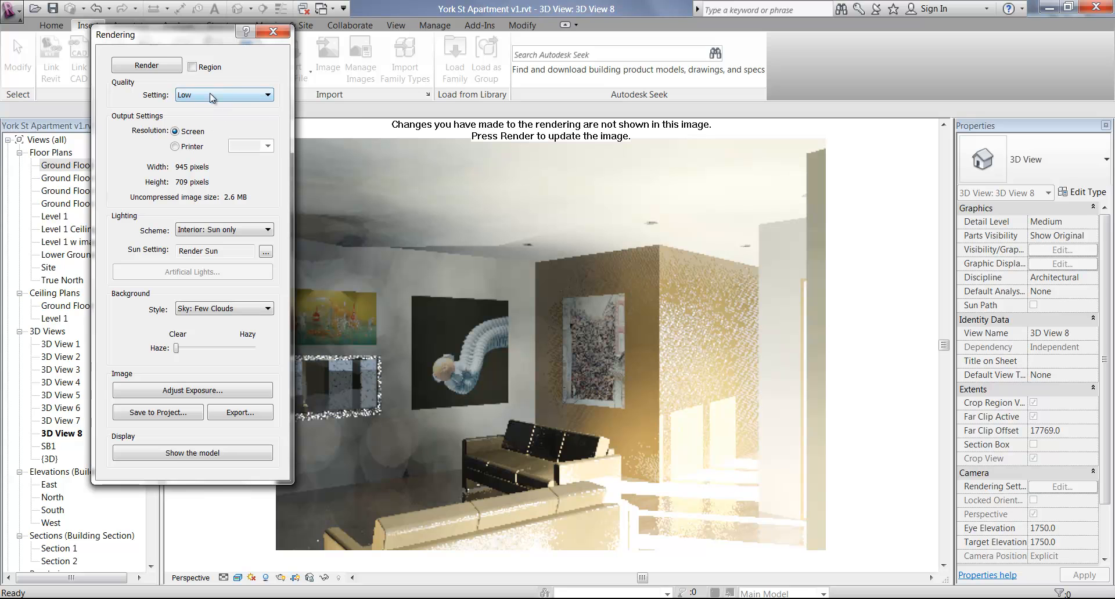
{"action": "left_click", "coordinate": [148, 65]}
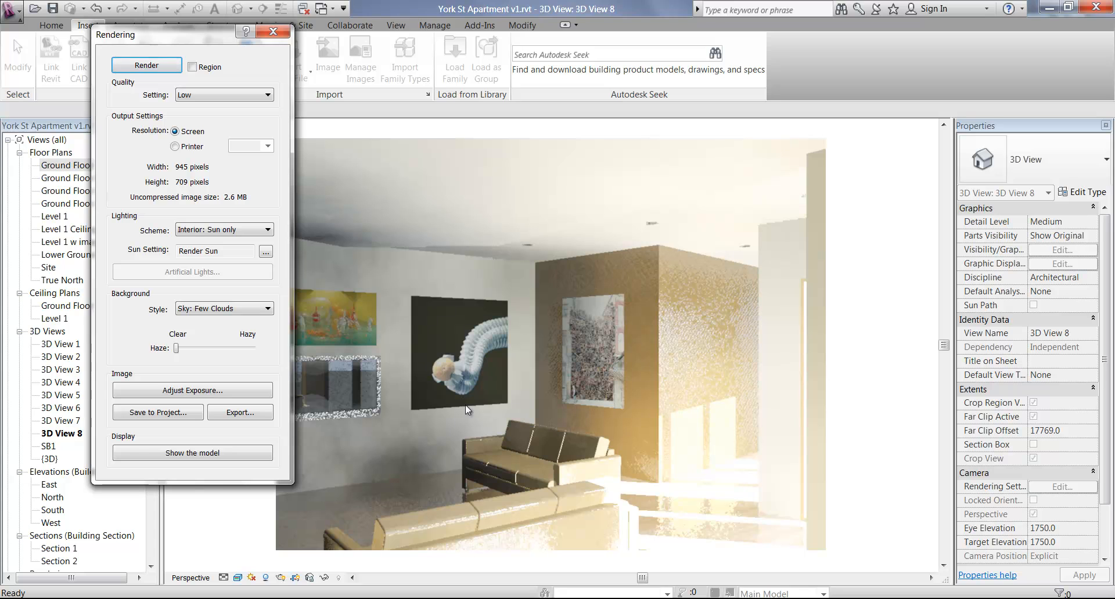
Create a custom view-specific render quality copied from Medium with daylight portals enabled for windows and doors.
{"action": "left_click", "coordinate": [210, 96]}
{"action": "left_click", "coordinate": [208, 122]}
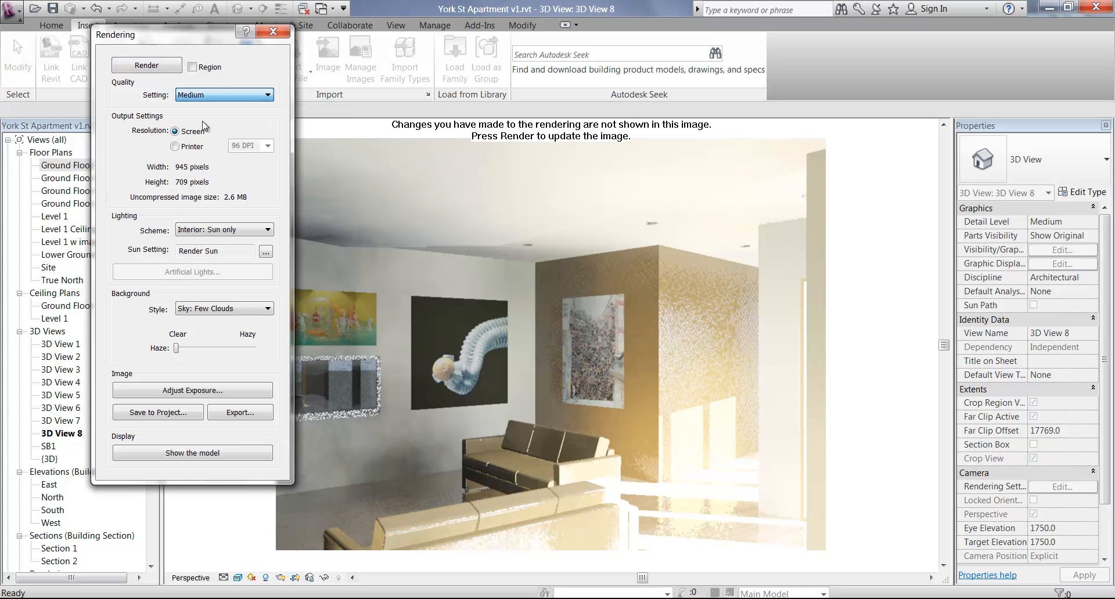
{"action": "left_click", "coordinate": [214, 94]}
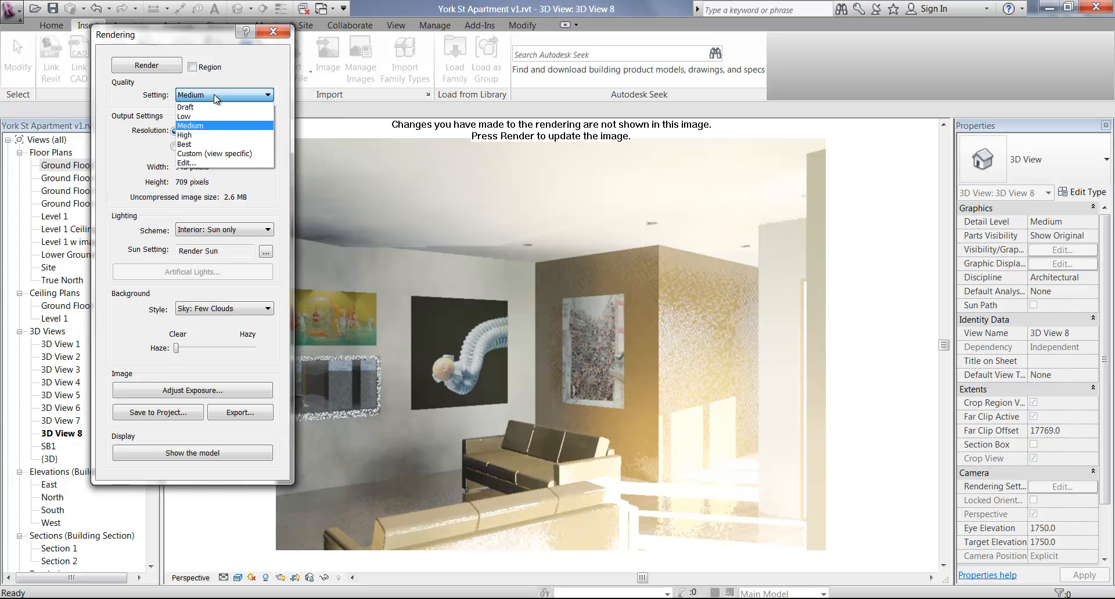
{"action": "left_click", "coordinate": [194, 164]}
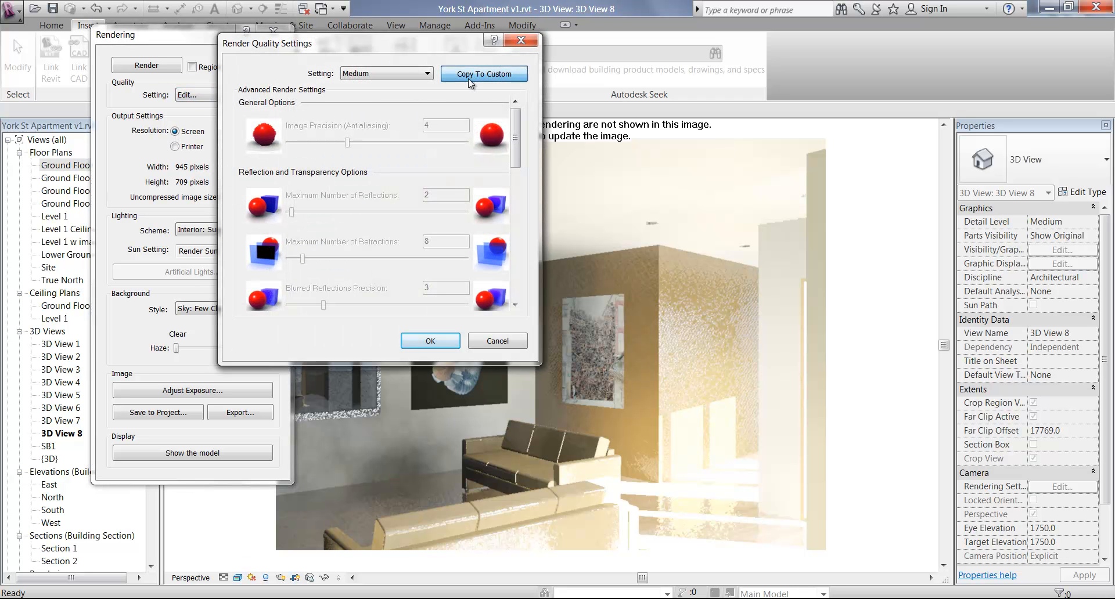
{"action": "left_click", "coordinate": [471, 72]}
{"action": "left_click_drag", "start_coordinate": [515, 137], "coordinate": [521, 268]}
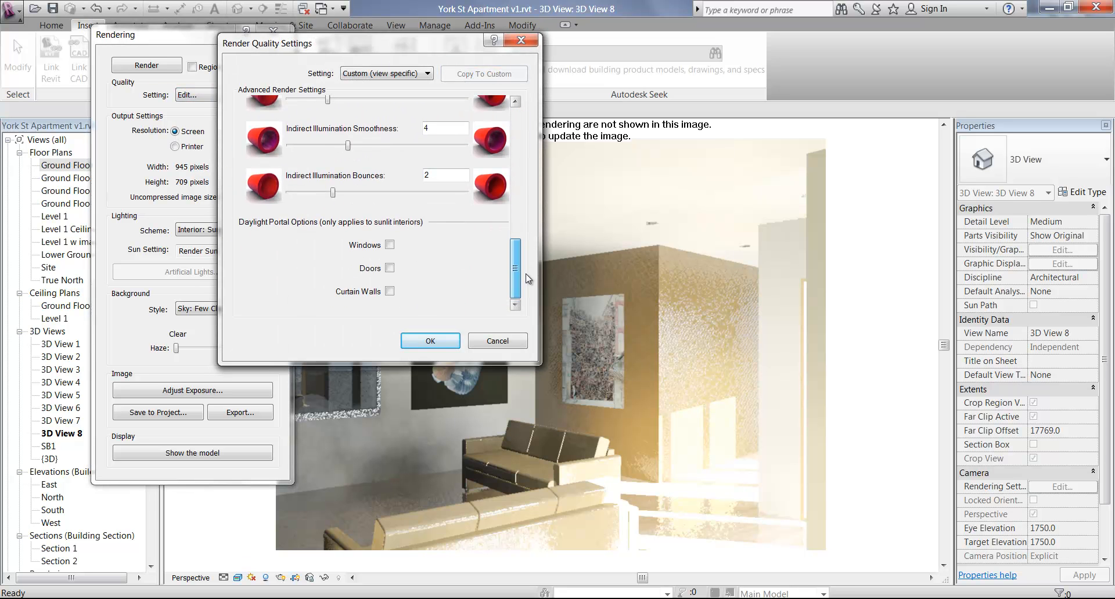
{"action": "left_click", "coordinate": [389, 245]}
{"action": "left_click", "coordinate": [390, 267]}
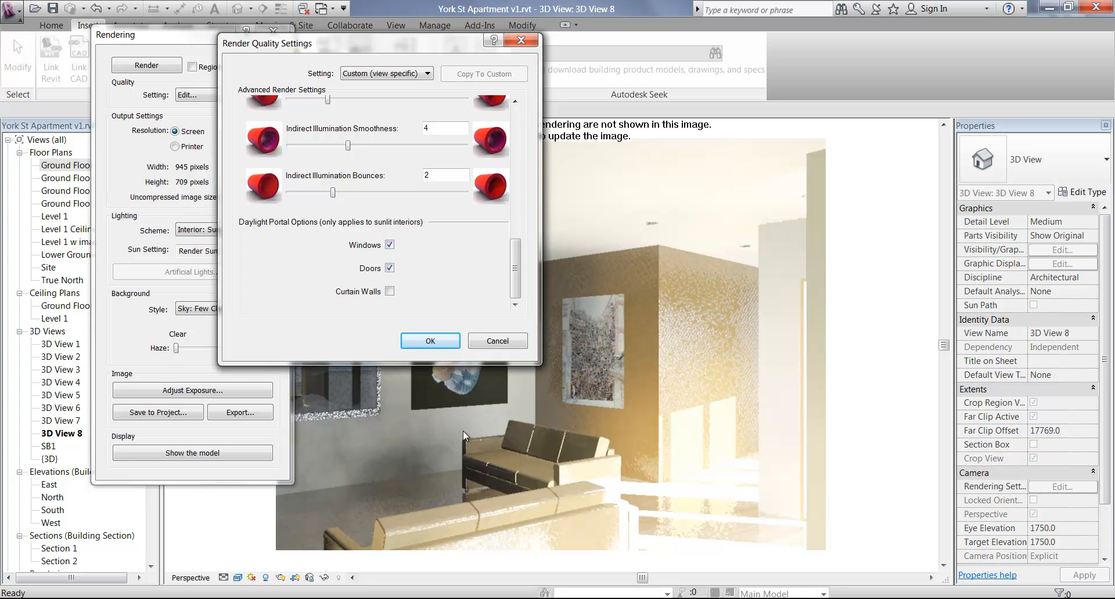
{"action": "left_click", "coordinate": [431, 341]}
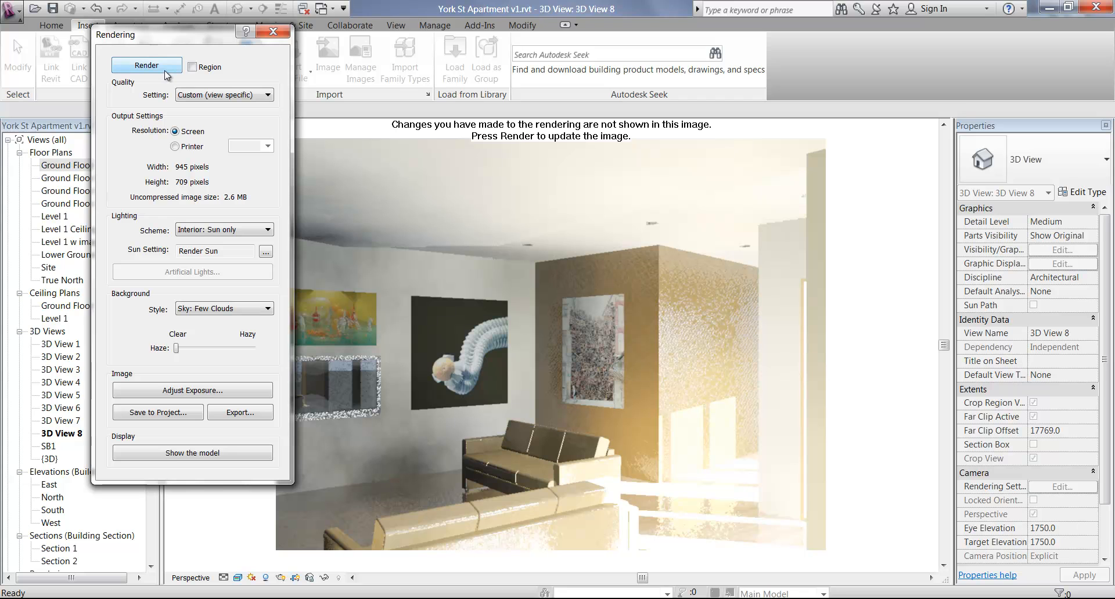
Close the rendering settings and open the saved rendering 3D View 7_1 to view the finished living room image.
{"action": "left_click", "coordinate": [274, 32]}
{"action": "scroll", "coordinate": [147, 436], "scroll_direction": "down", "scroll_amount": 3}
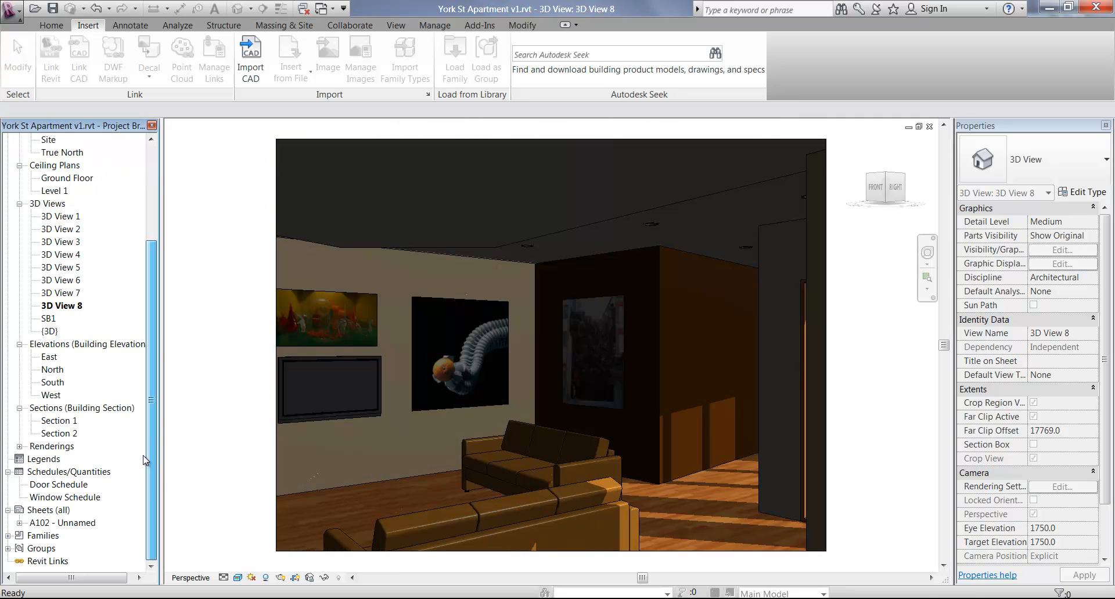
{"action": "double_click", "coordinate": [56, 447]}
{"action": "double_click", "coordinate": [67, 486]}
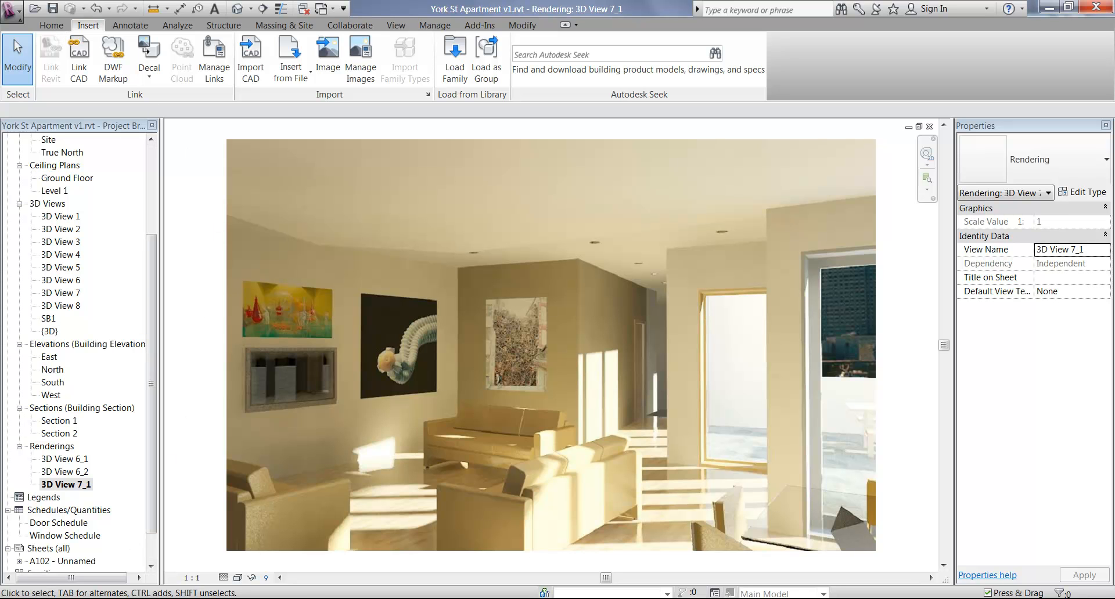
{"action": "mouse_move", "coordinate": [223, 598]}
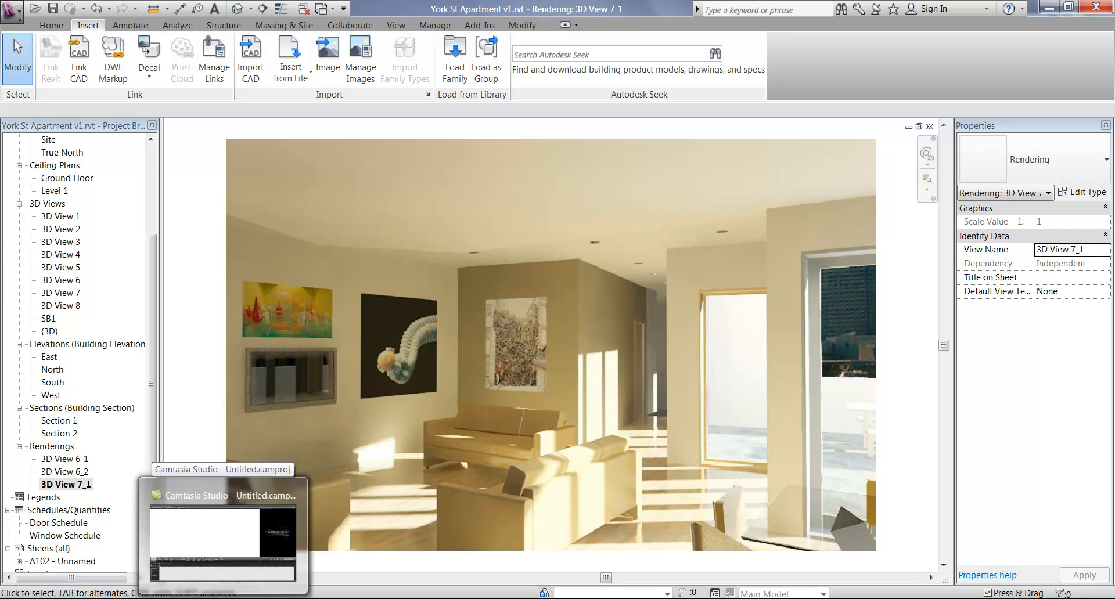